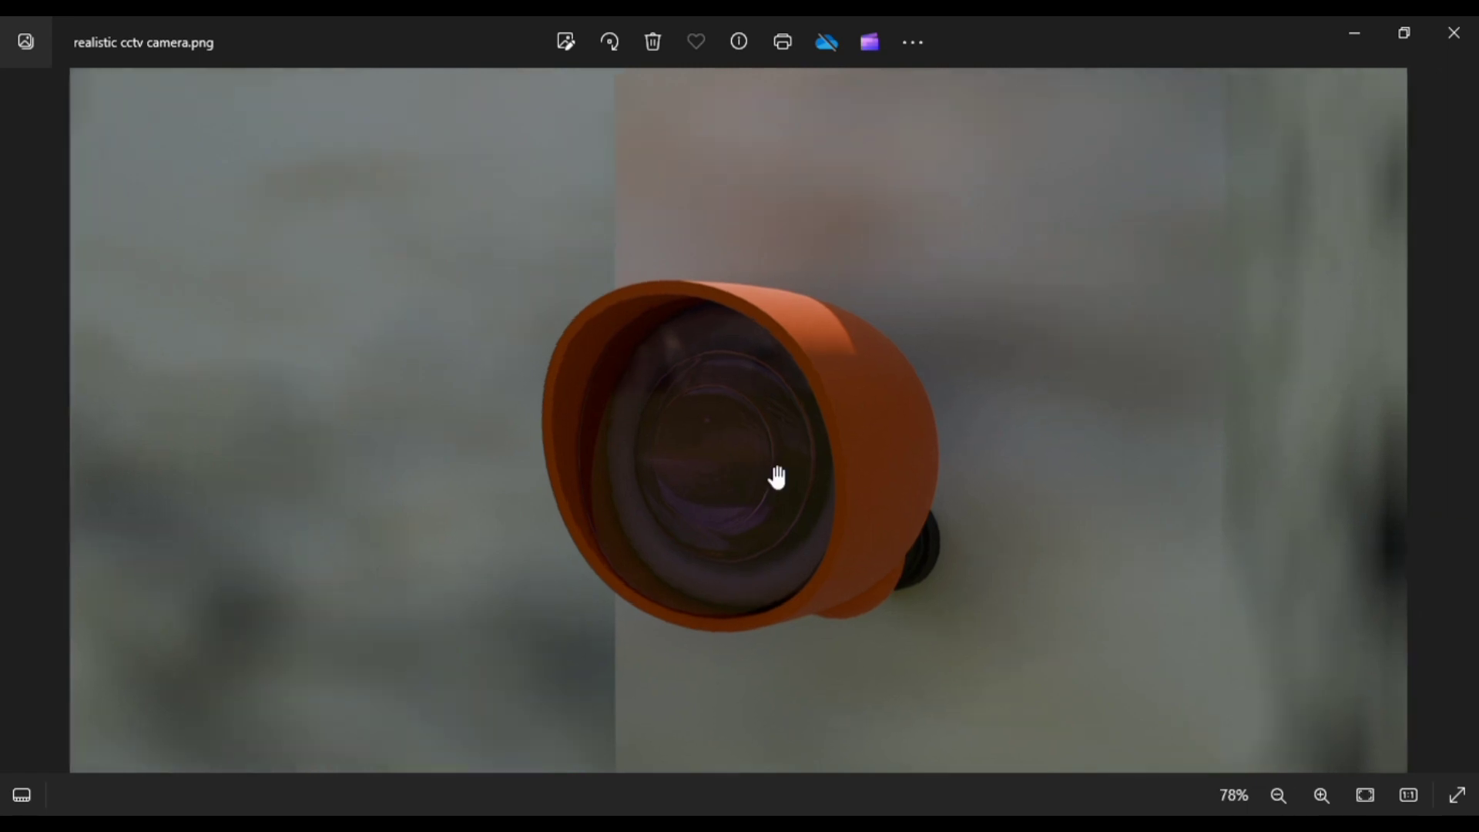
Examine the two finished CCTV camera renders, realistic cctv camera.png and realistic cctv camera2.png, including close-ups of the housing and lens.
scroll(772, 471, down, 3)
key(Right)
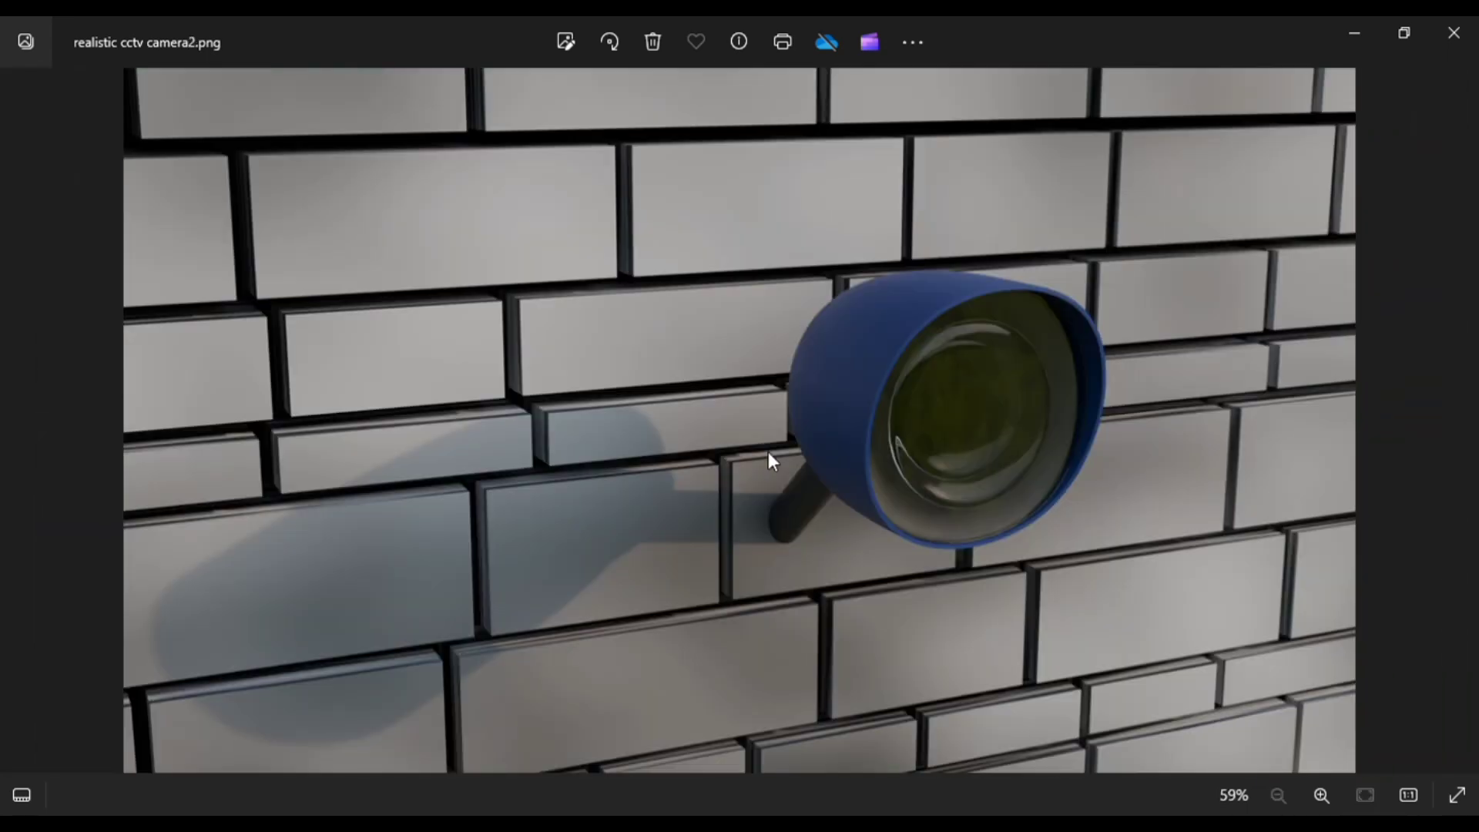
scroll(886, 441, up, 3)
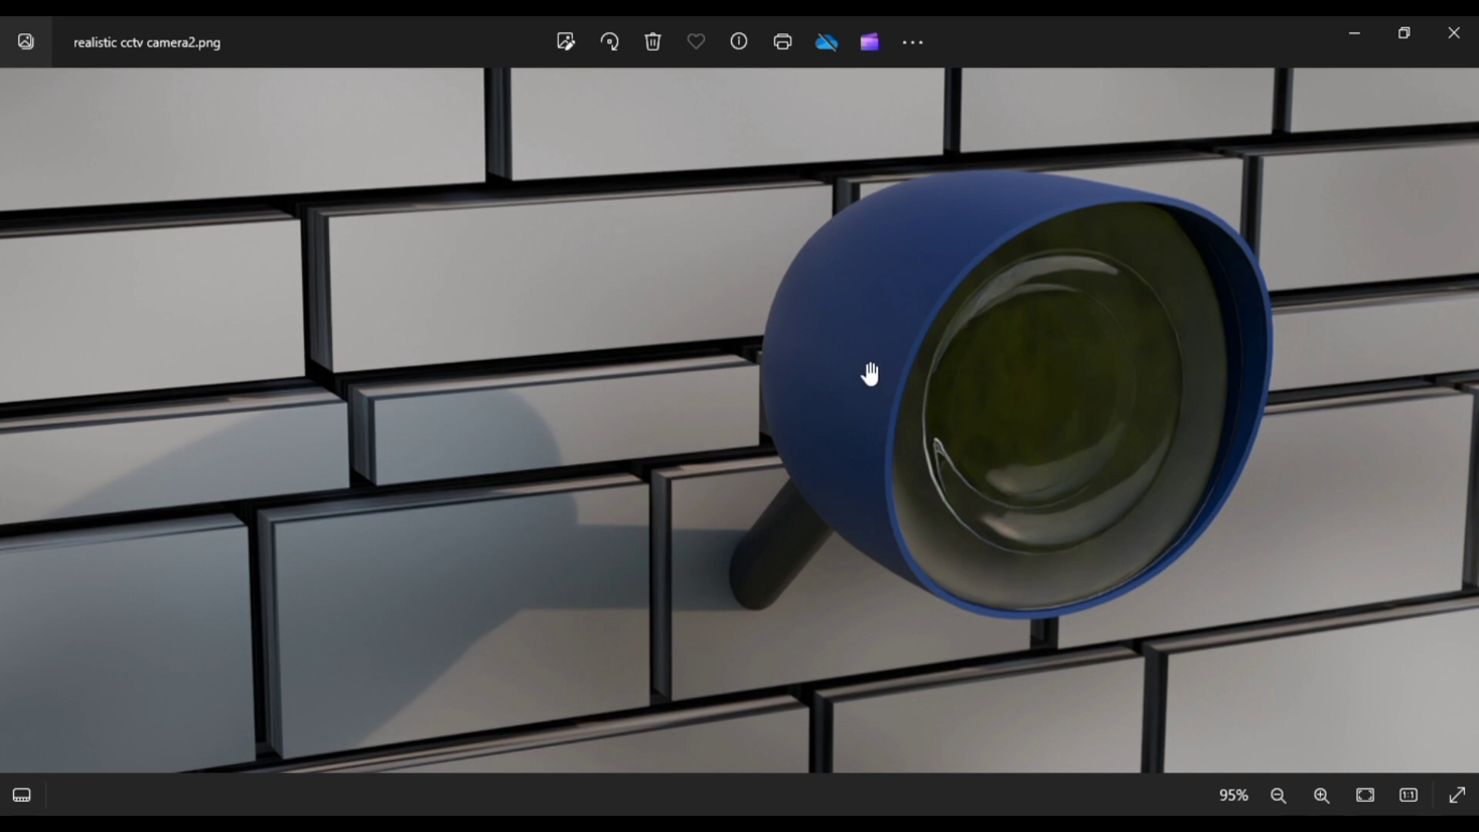
scroll(862, 369, down, 3)
key(Left)
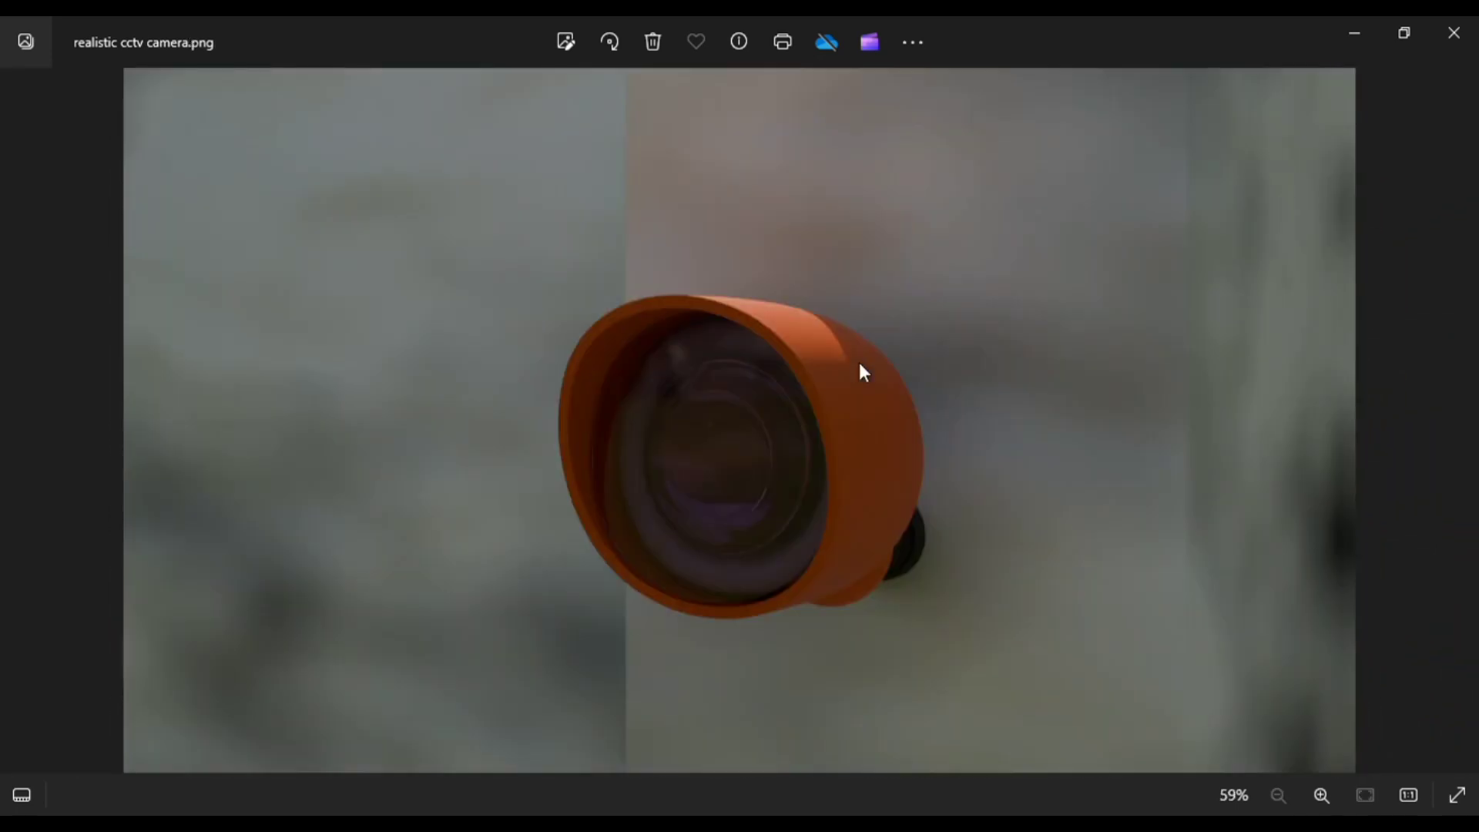
scroll(689, 404, up, 5)
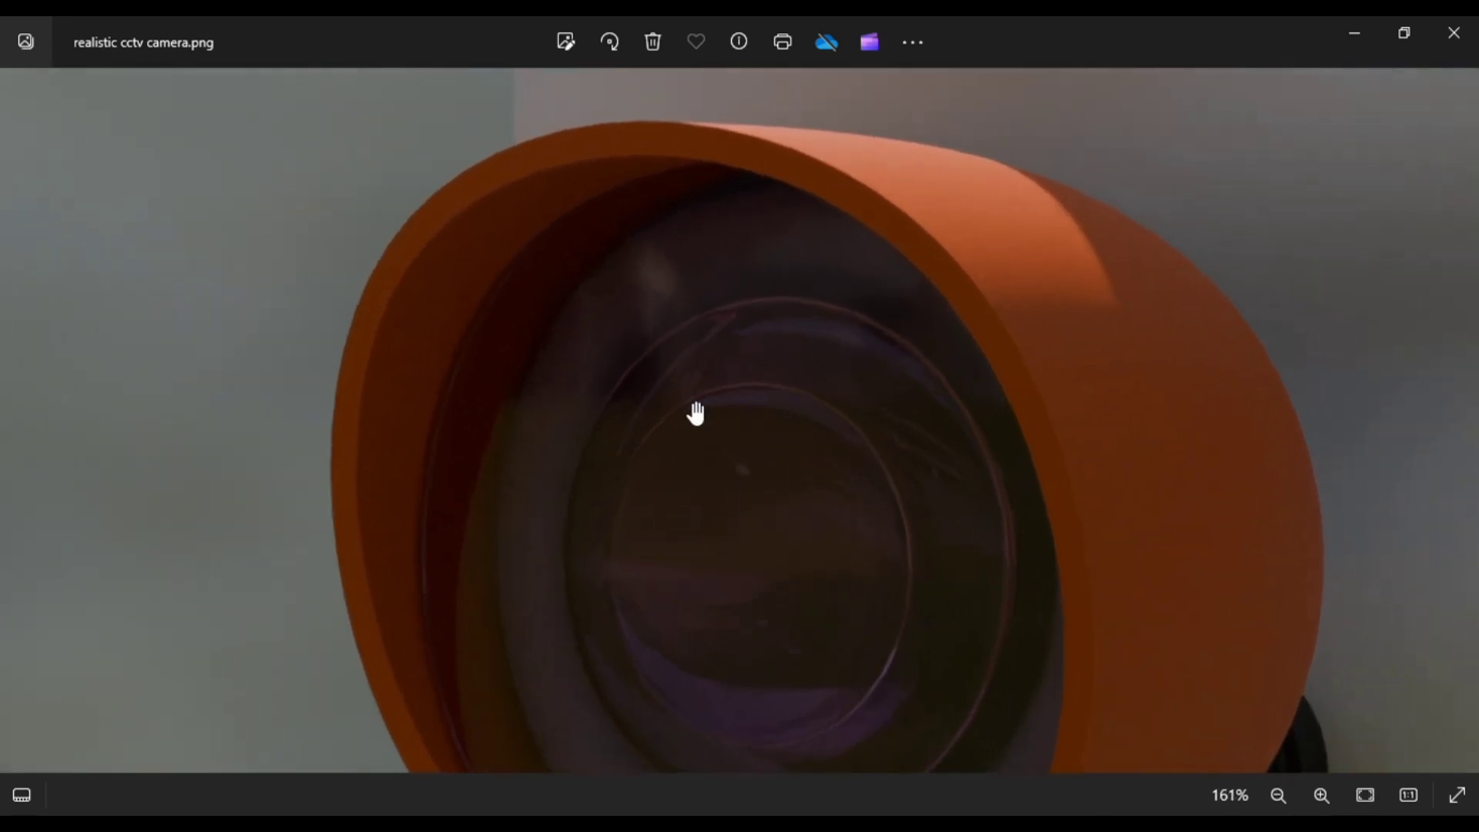
scroll(693, 412, down, 3)
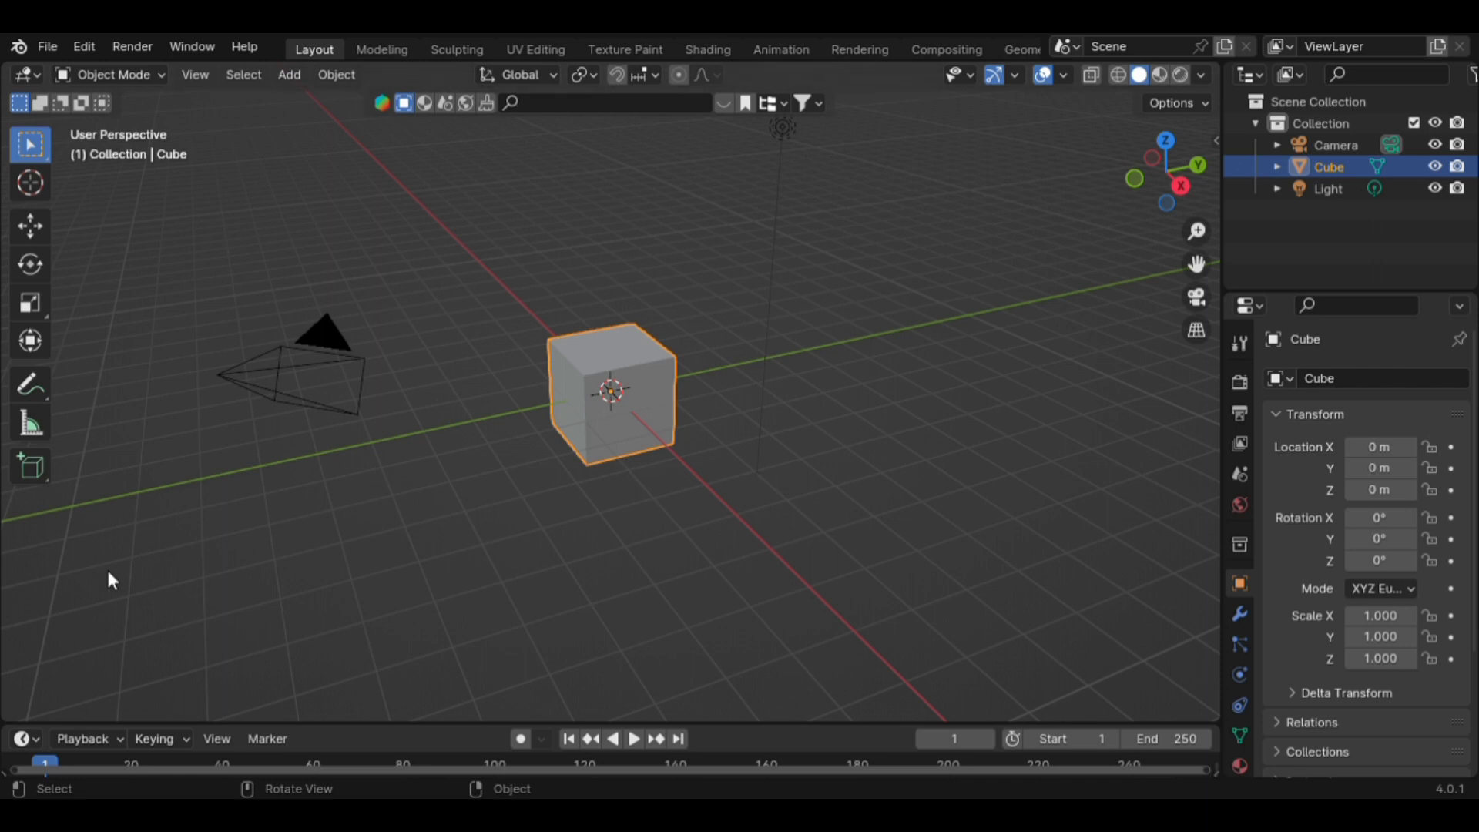
Delete the default camera and light from the scene, keeping only the cube.
click(370, 362)
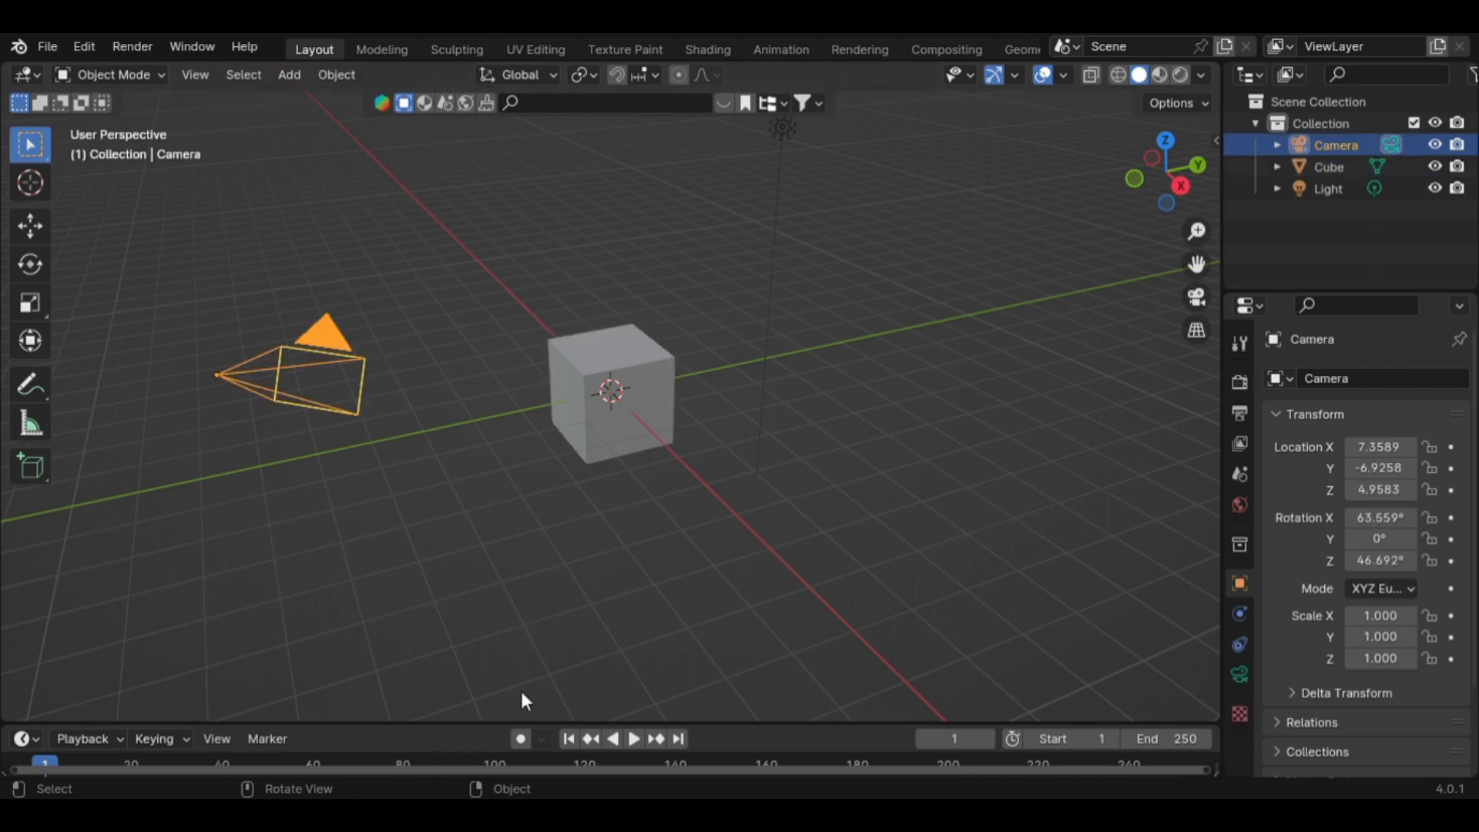
key(x)
click(456, 406)
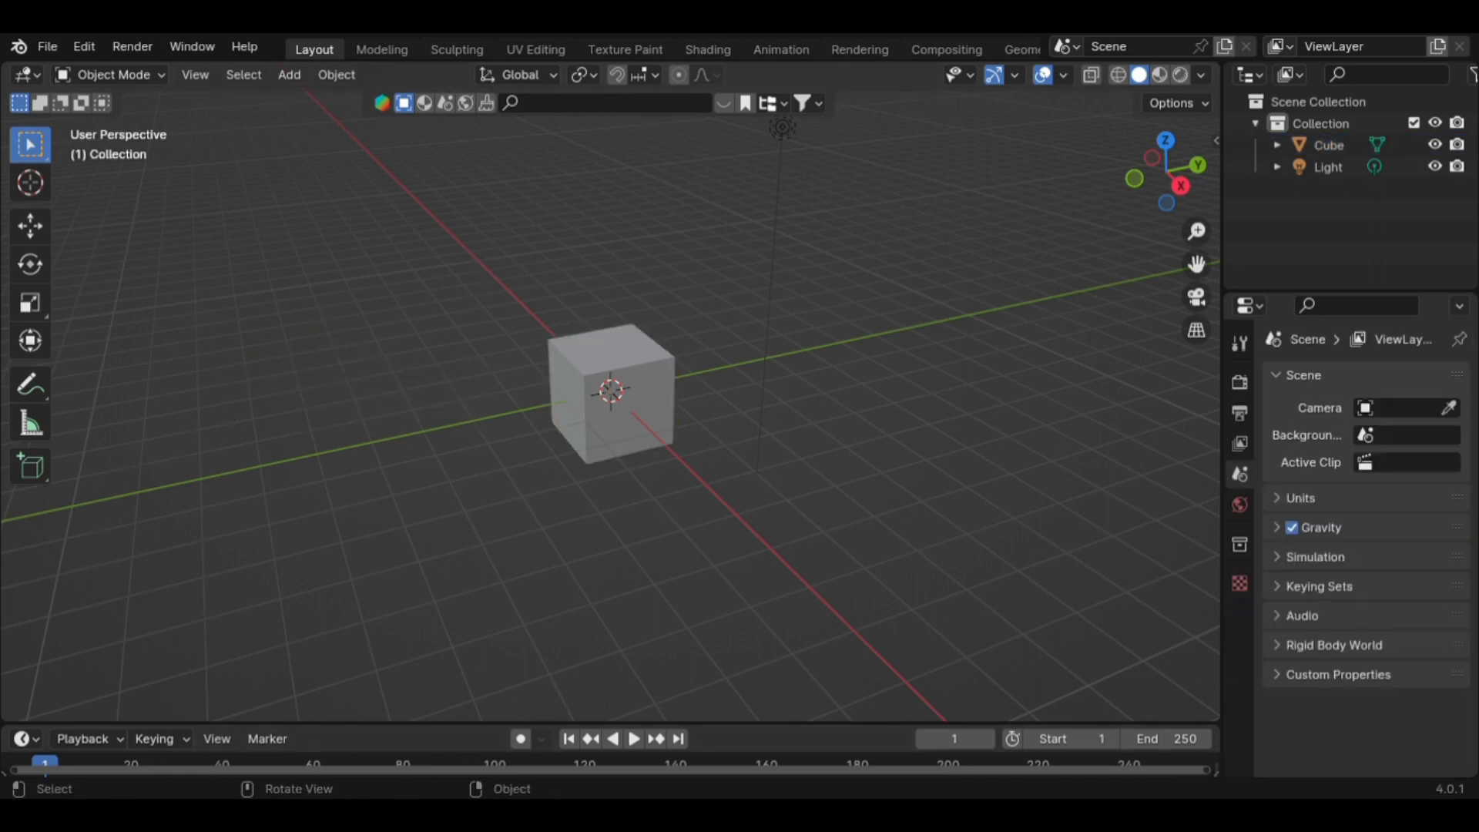
click(795, 136)
key(x)
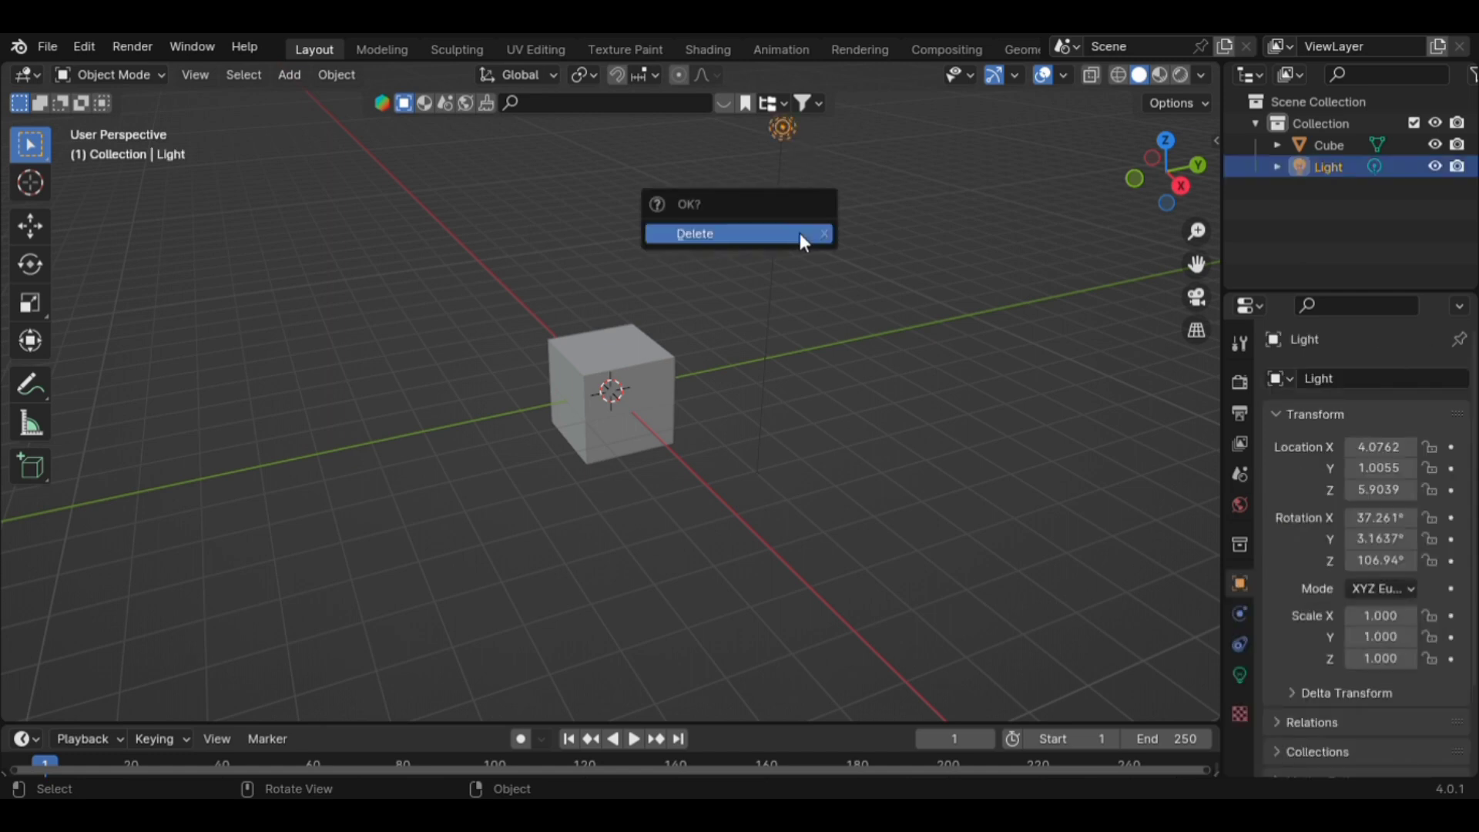
click(798, 231)
Add a Catmull-Clark subdivision surface modifier to the cube with viewport and render levels of 4.
click(593, 405)
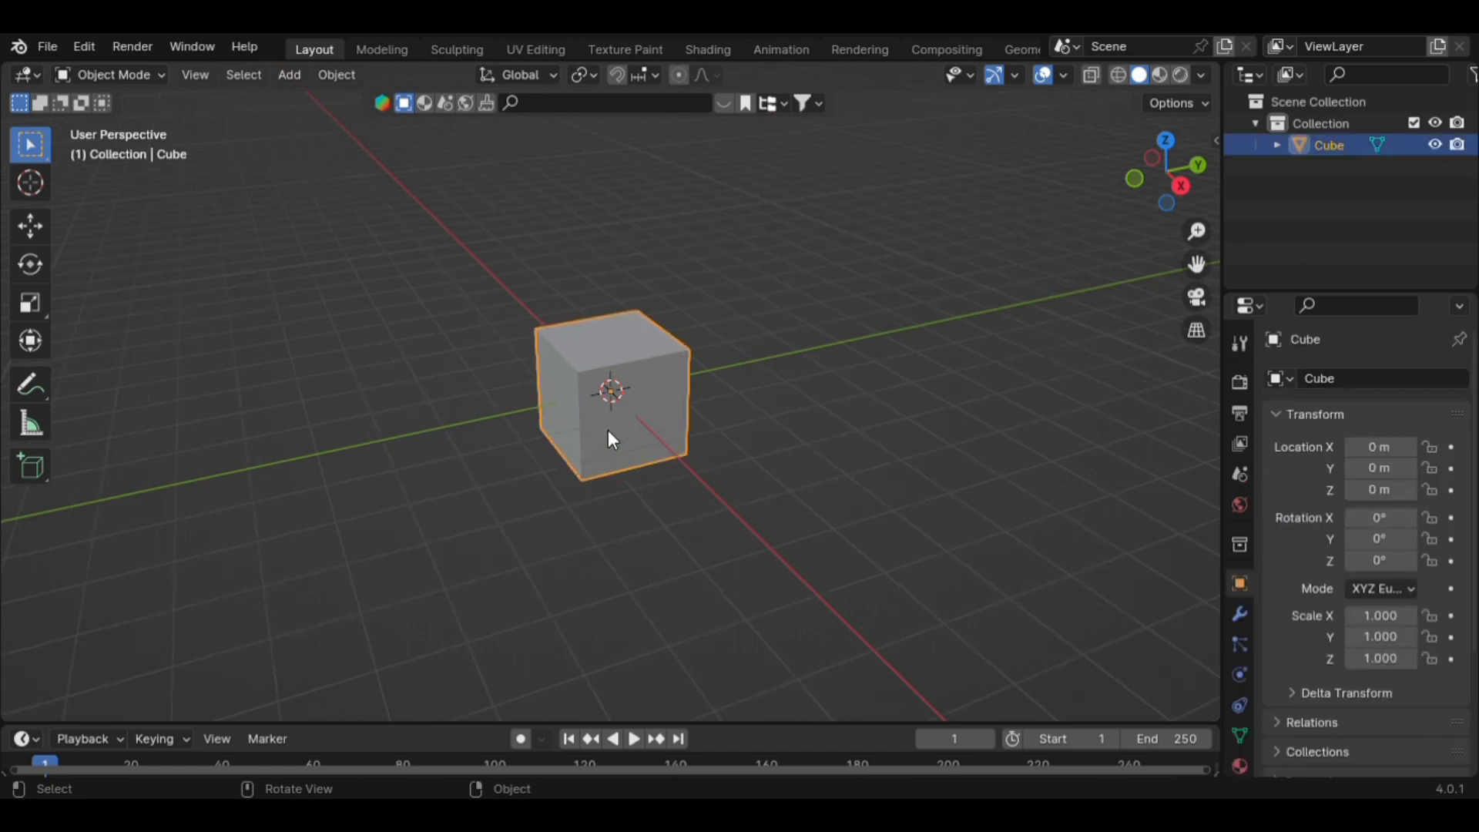
key(s)
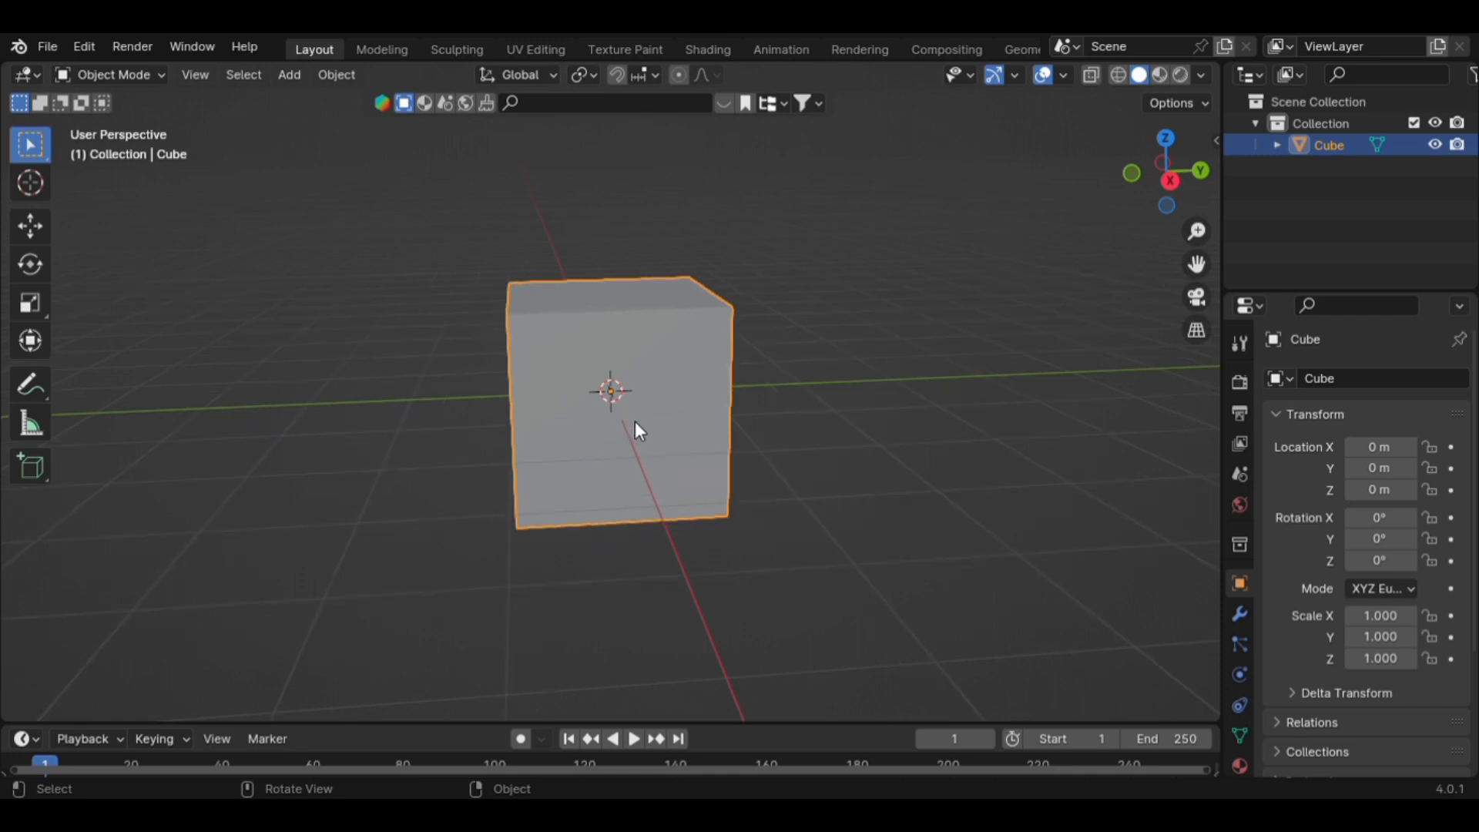
click(637, 425)
key(ctrl+2)
scroll(602, 377, up, 1)
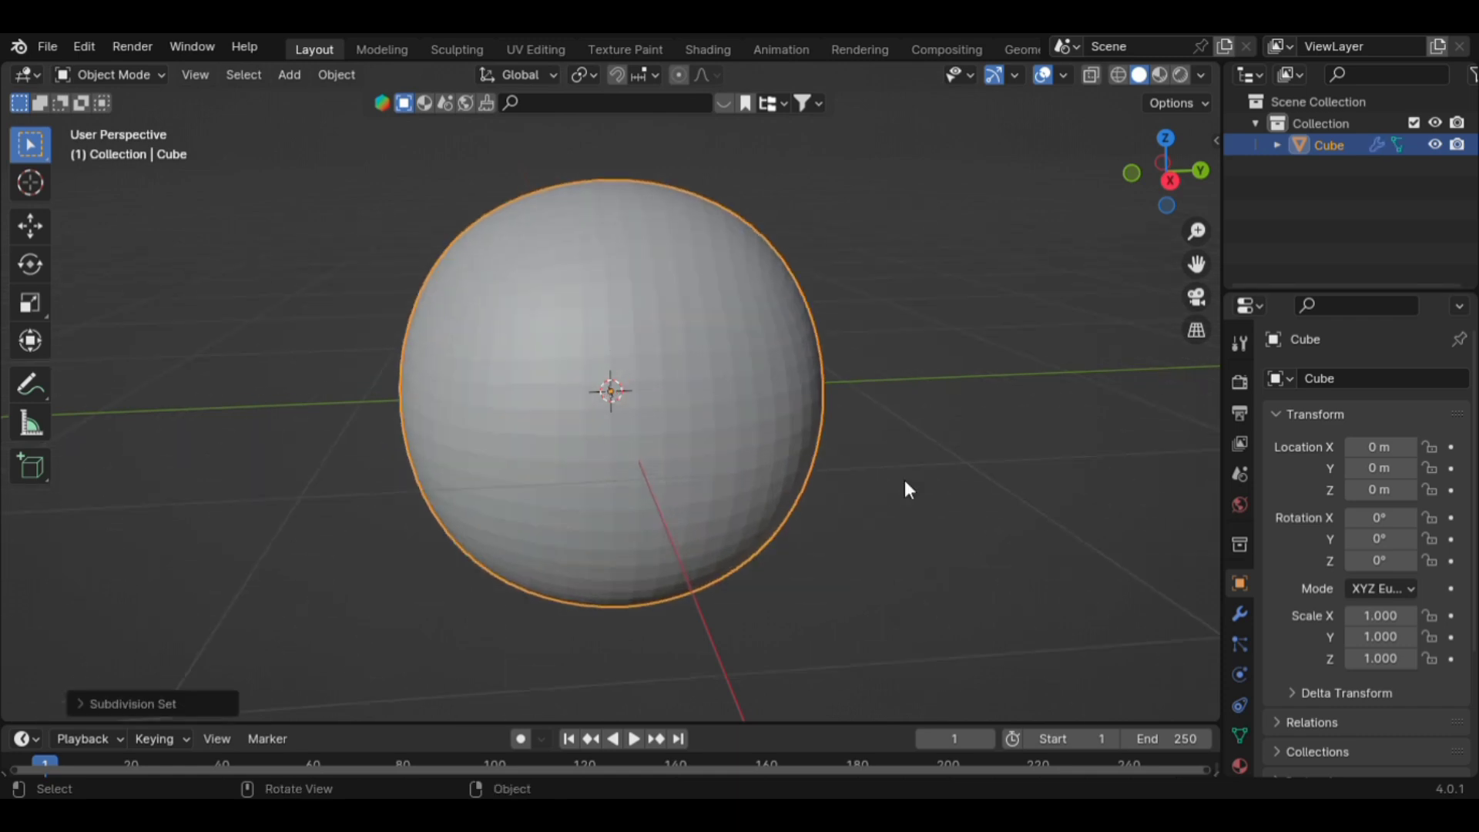
click(1240, 613)
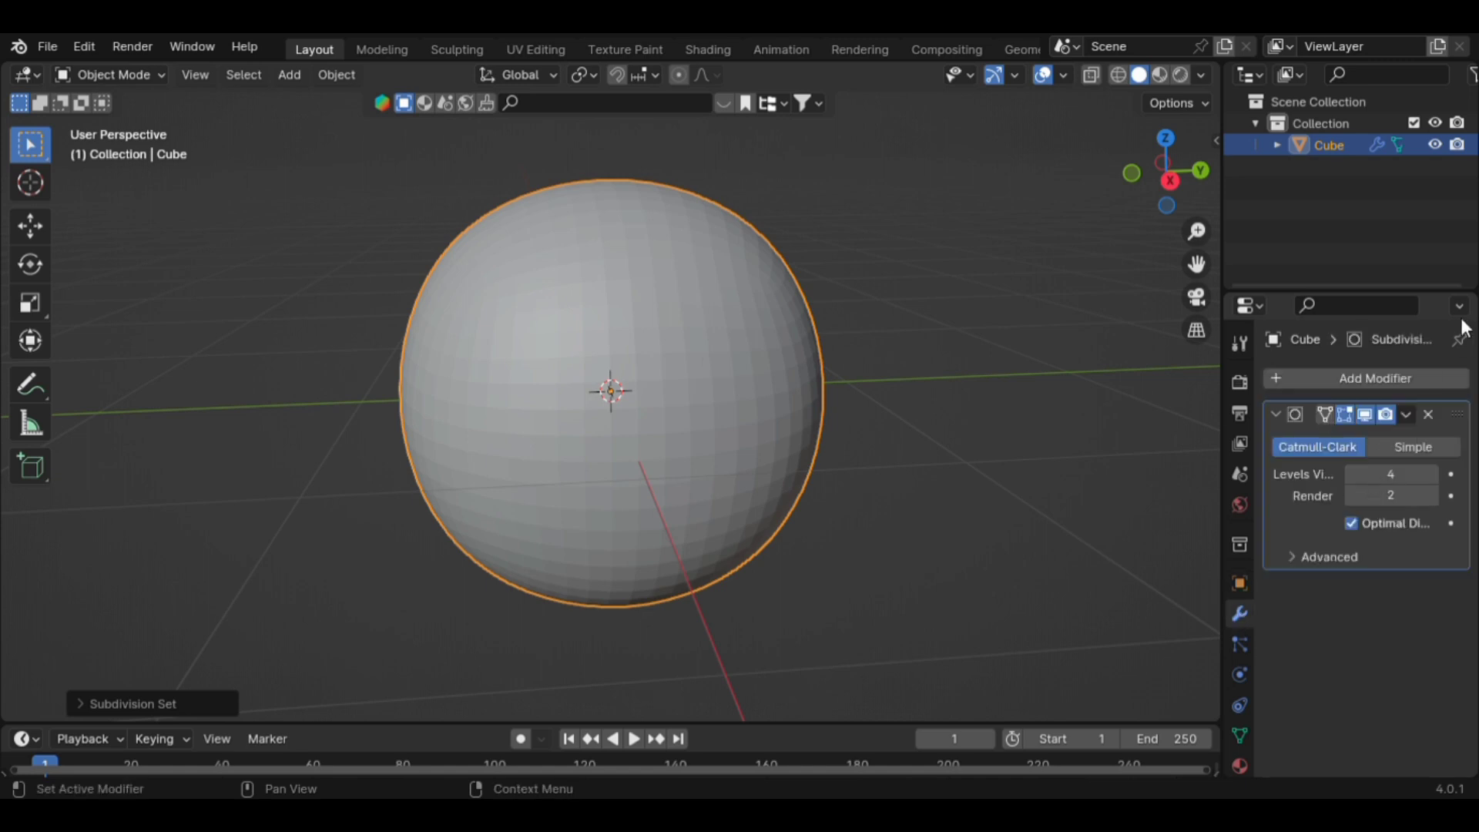
click(1432, 496)
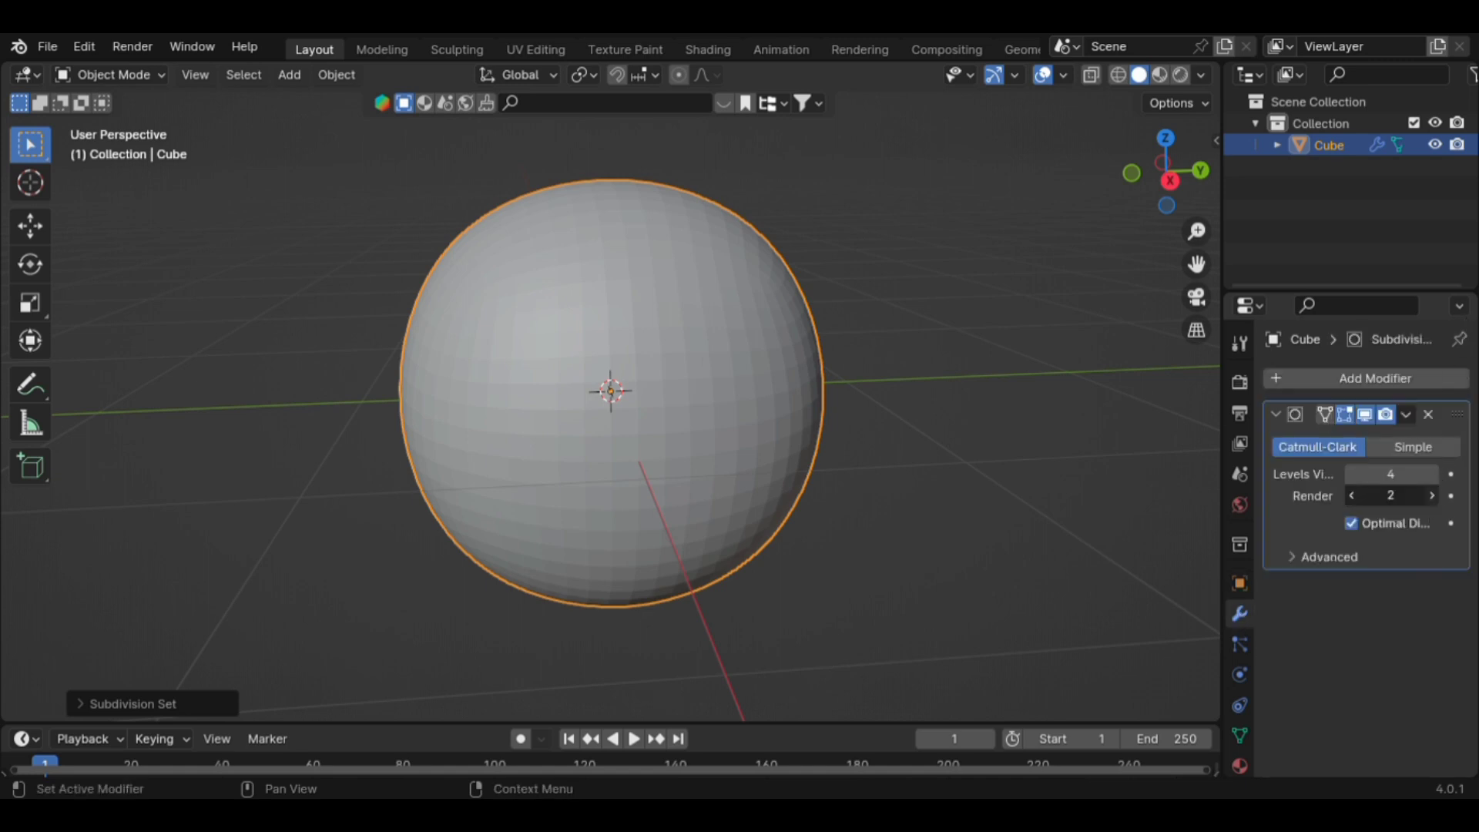
click(1432, 496)
Delete the cube's face on the negative Y side in face select mode and return to Object Mode.
mouse_move(595, 428)
middle_down()
mouse_move(696, 429)
mouse_move(650, 469)
middle_up()
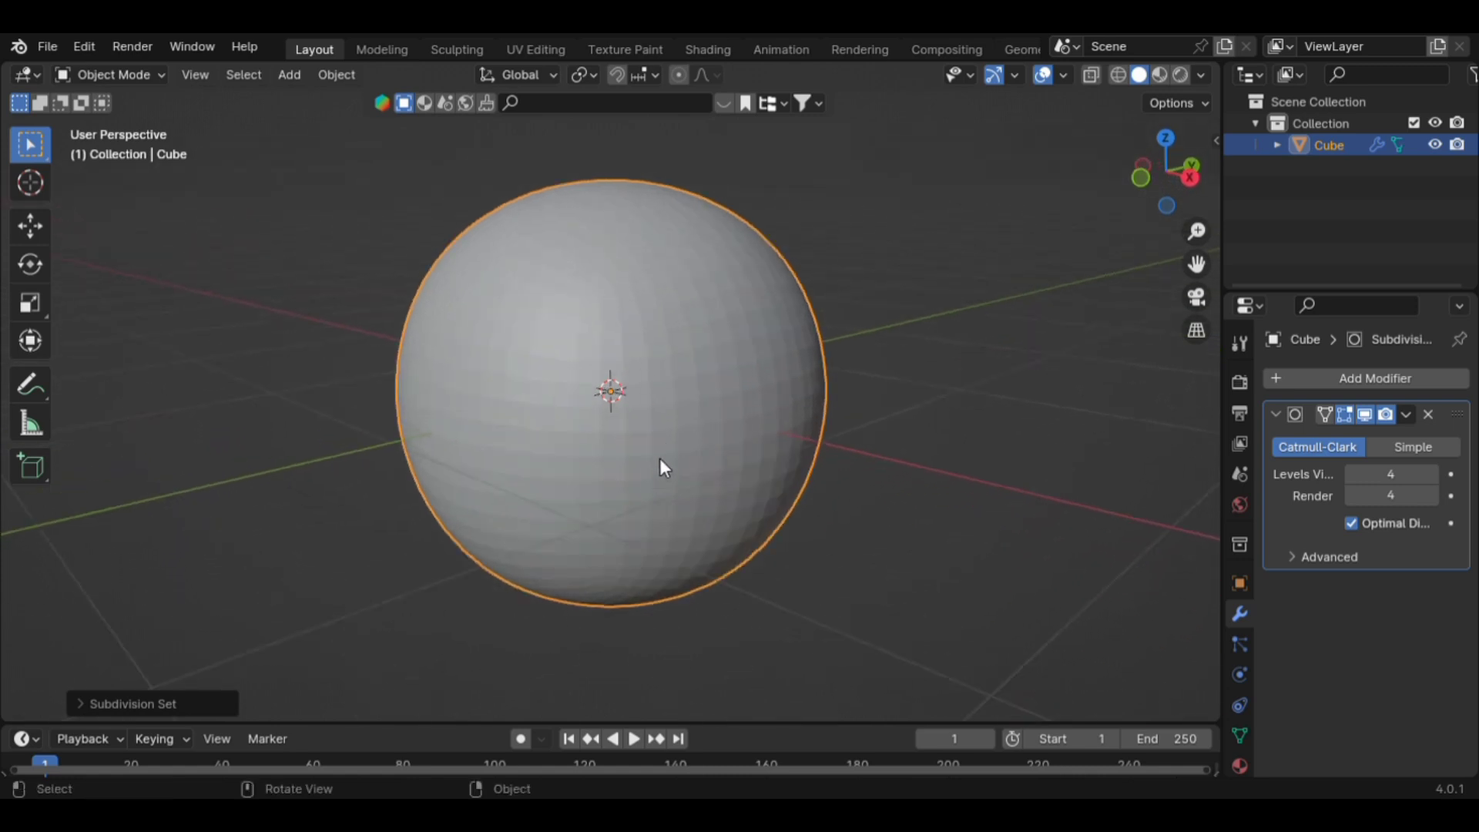
key(Tab)
scroll(779, 440, down, 4)
middle_drag(778, 440, 997, 394)
key(3)
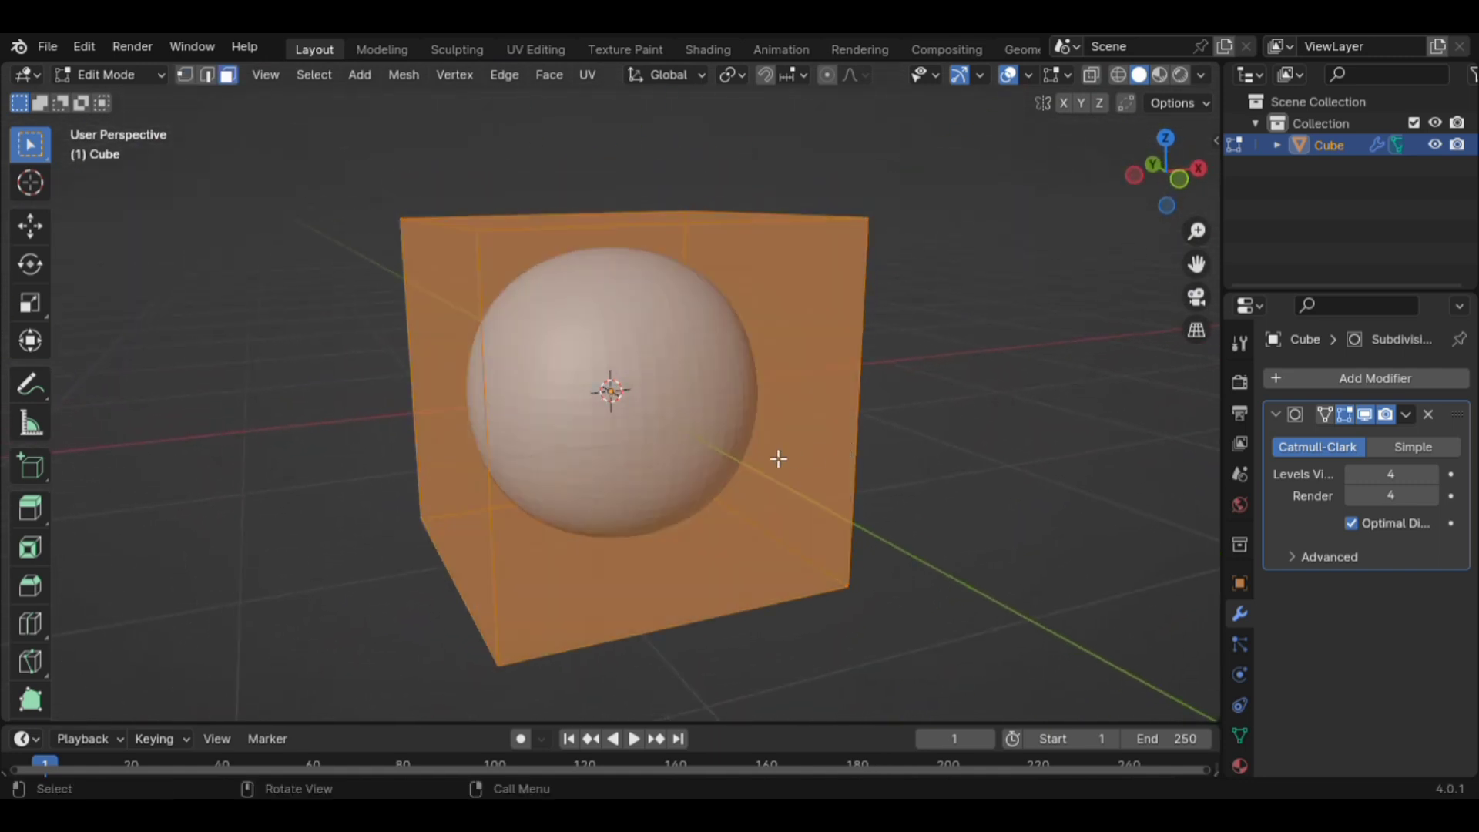
click(710, 452)
middle_drag(709, 452, 848, 465)
key(x)
click(817, 456)
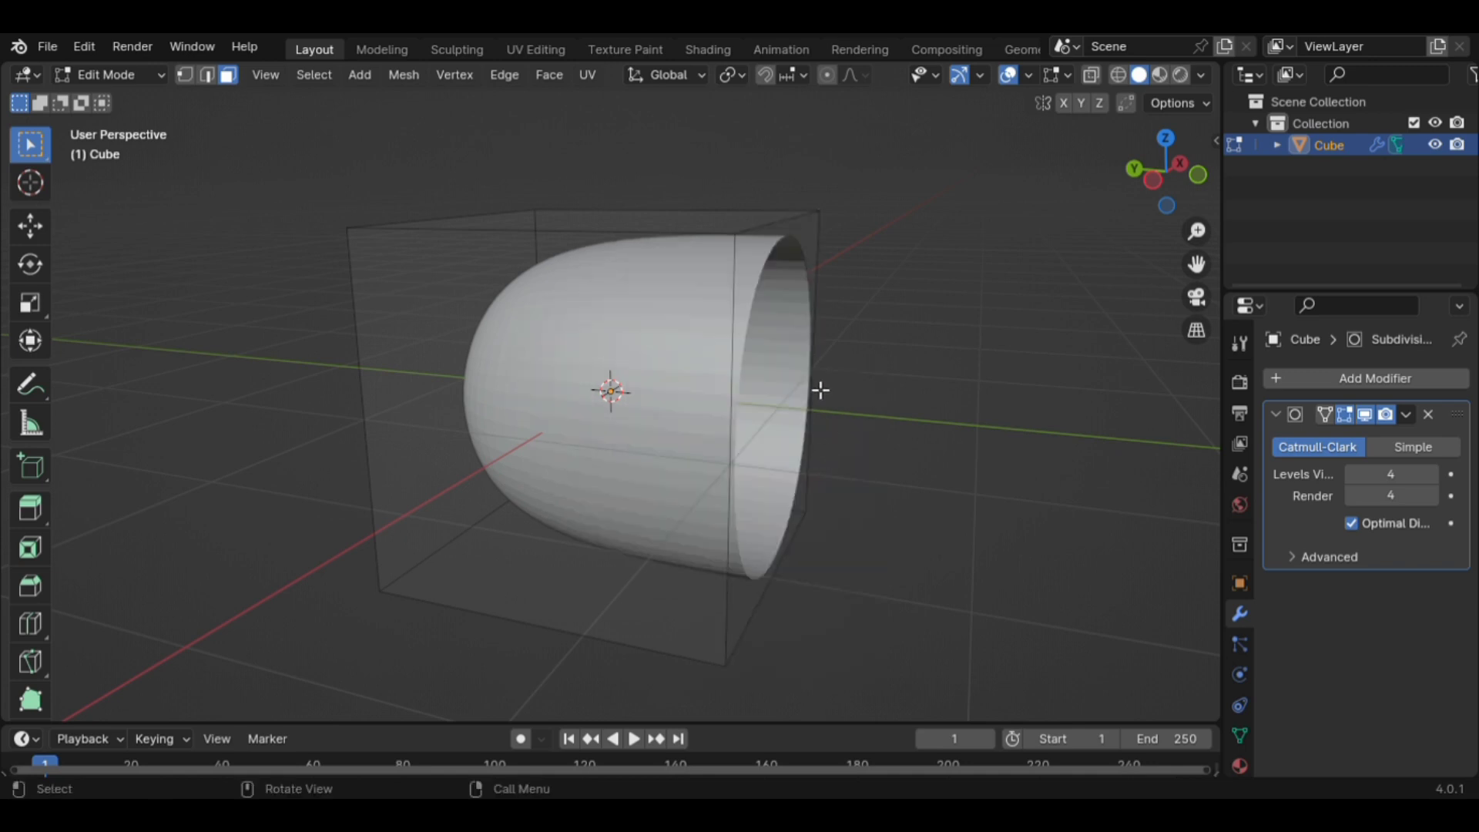
scroll(766, 357, up, 3)
middle_drag(766, 356, 809, 427)
key(Tab)
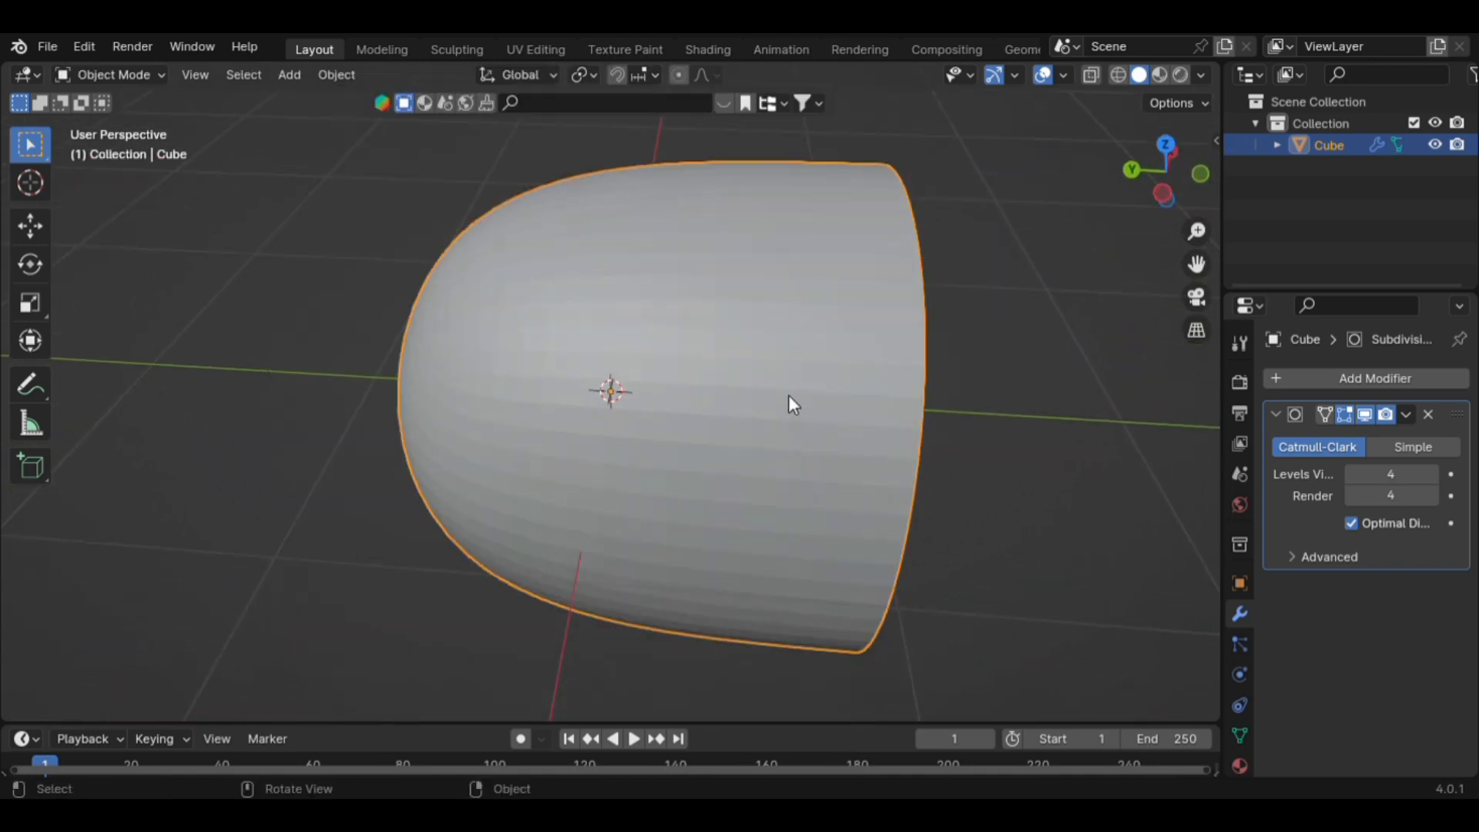
Duplicate the open shell in place and rotate the copy 180° about the Z axis.
key(shift+d)
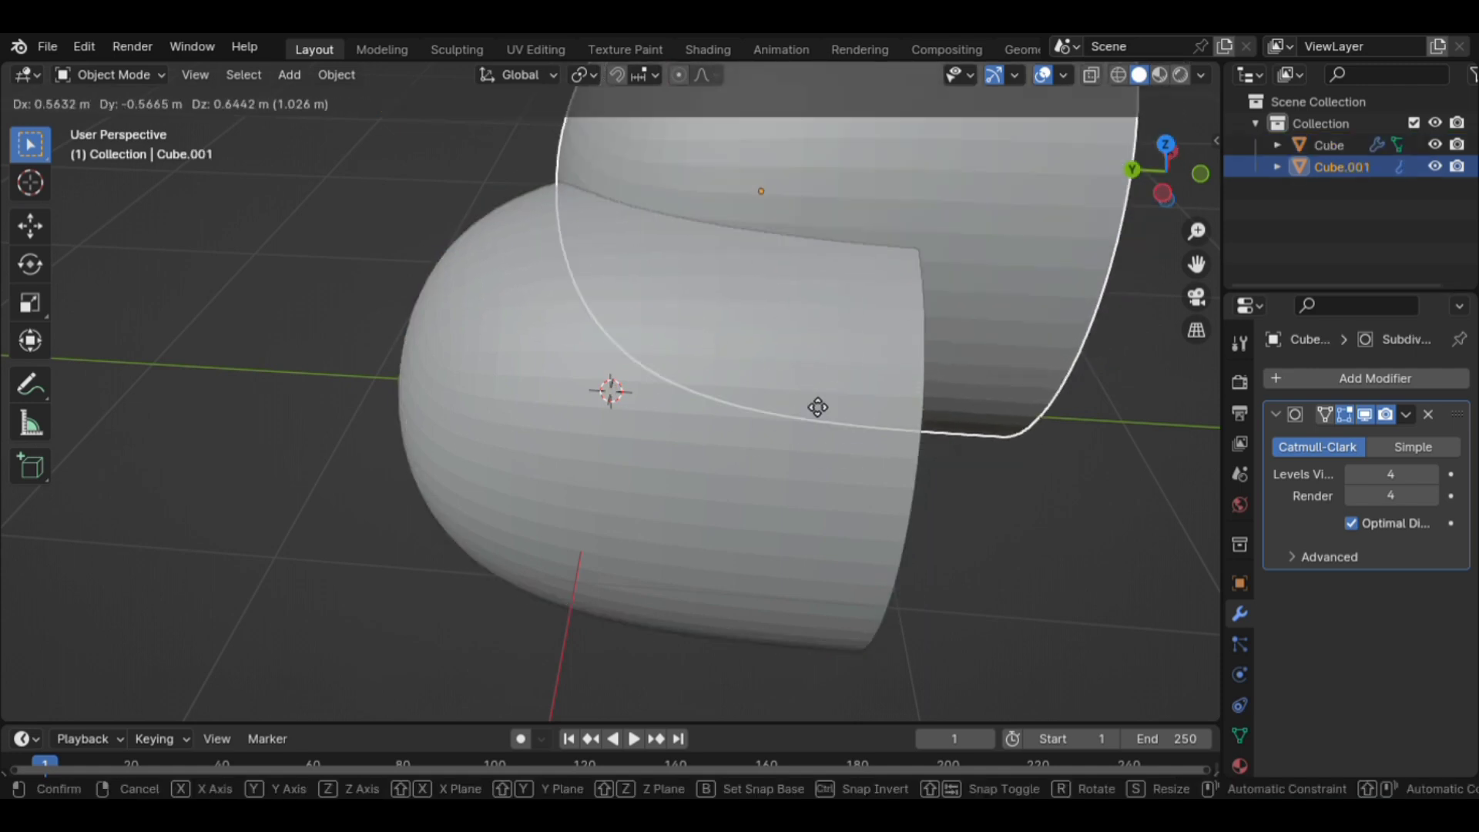
right_click(835, 351)
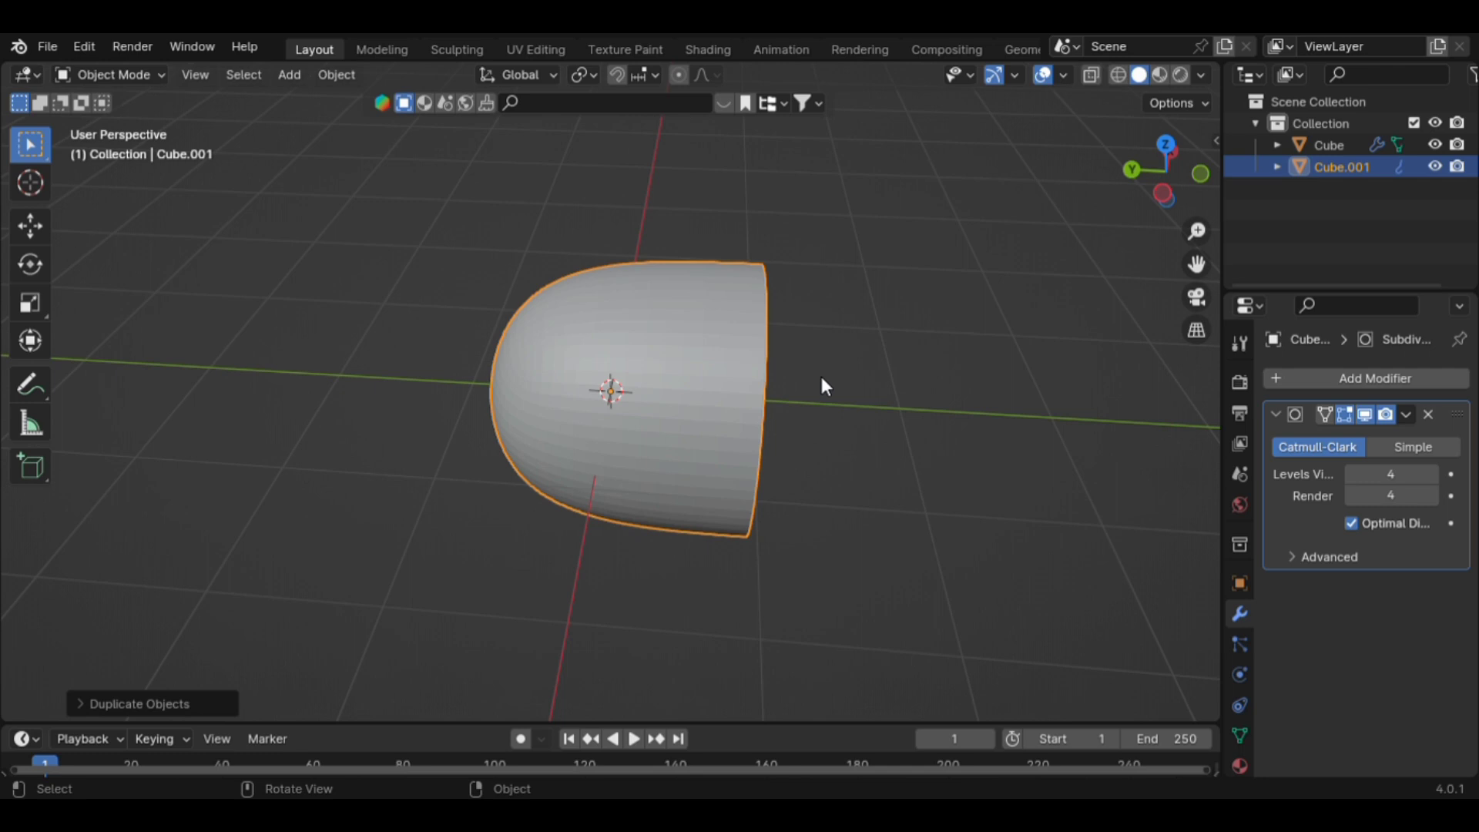
text(rz)
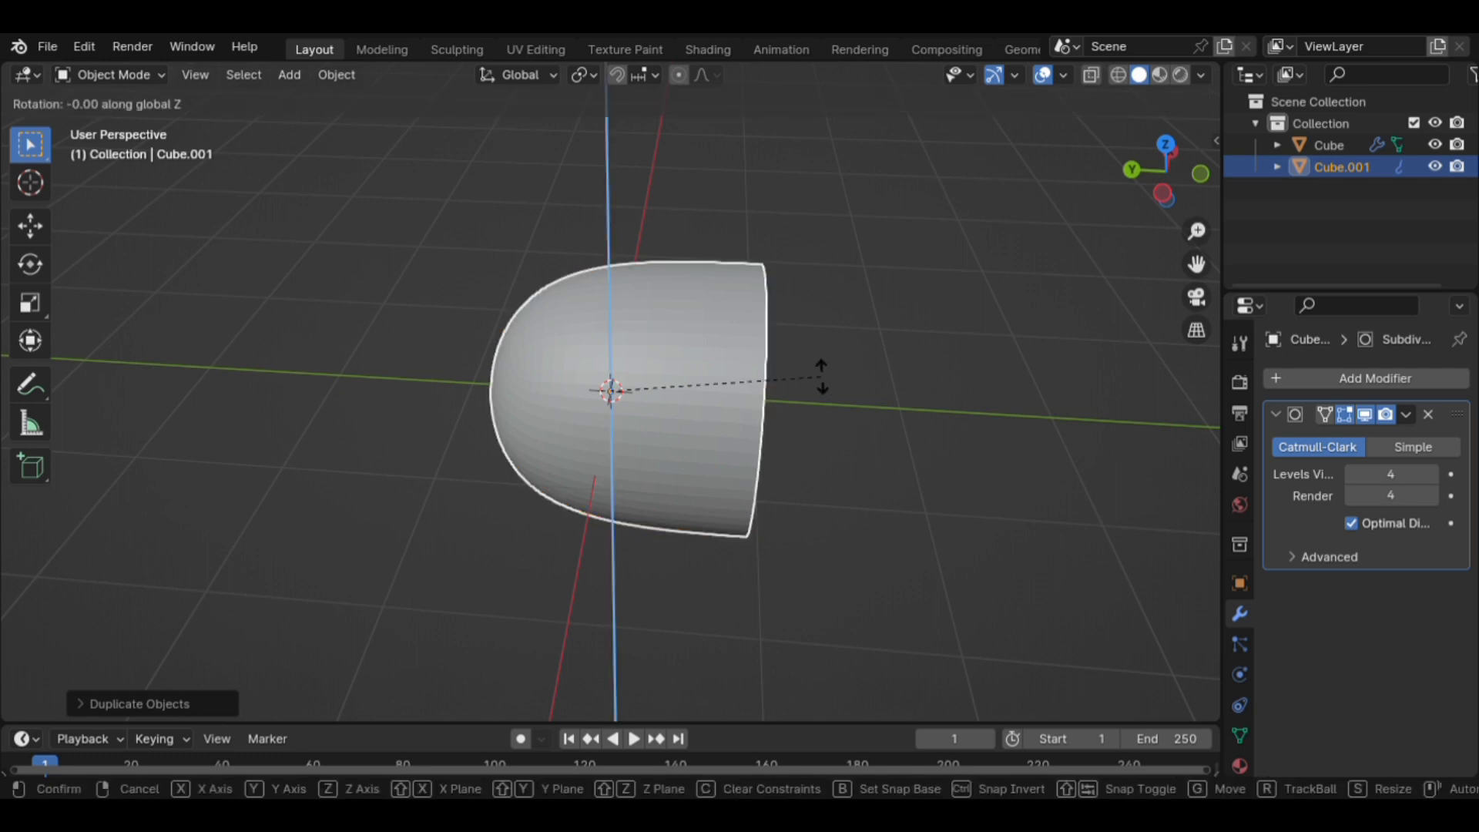
text(180)
key(Return)
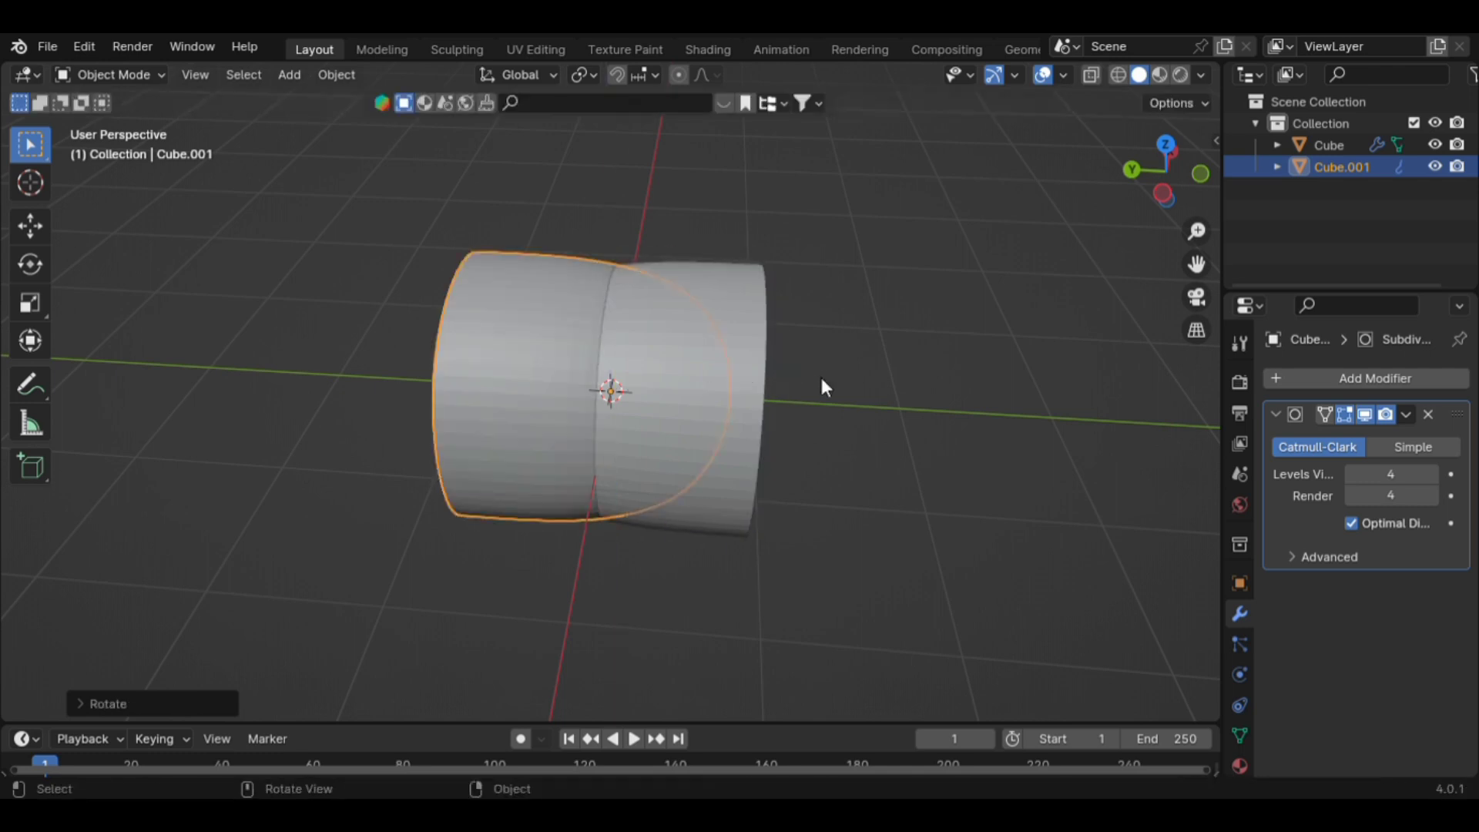
Inspect the two overlapping shells from the front and left orthographic views.
middle_drag(795, 389, 759, 456)
key(grave)
click(659, 367)
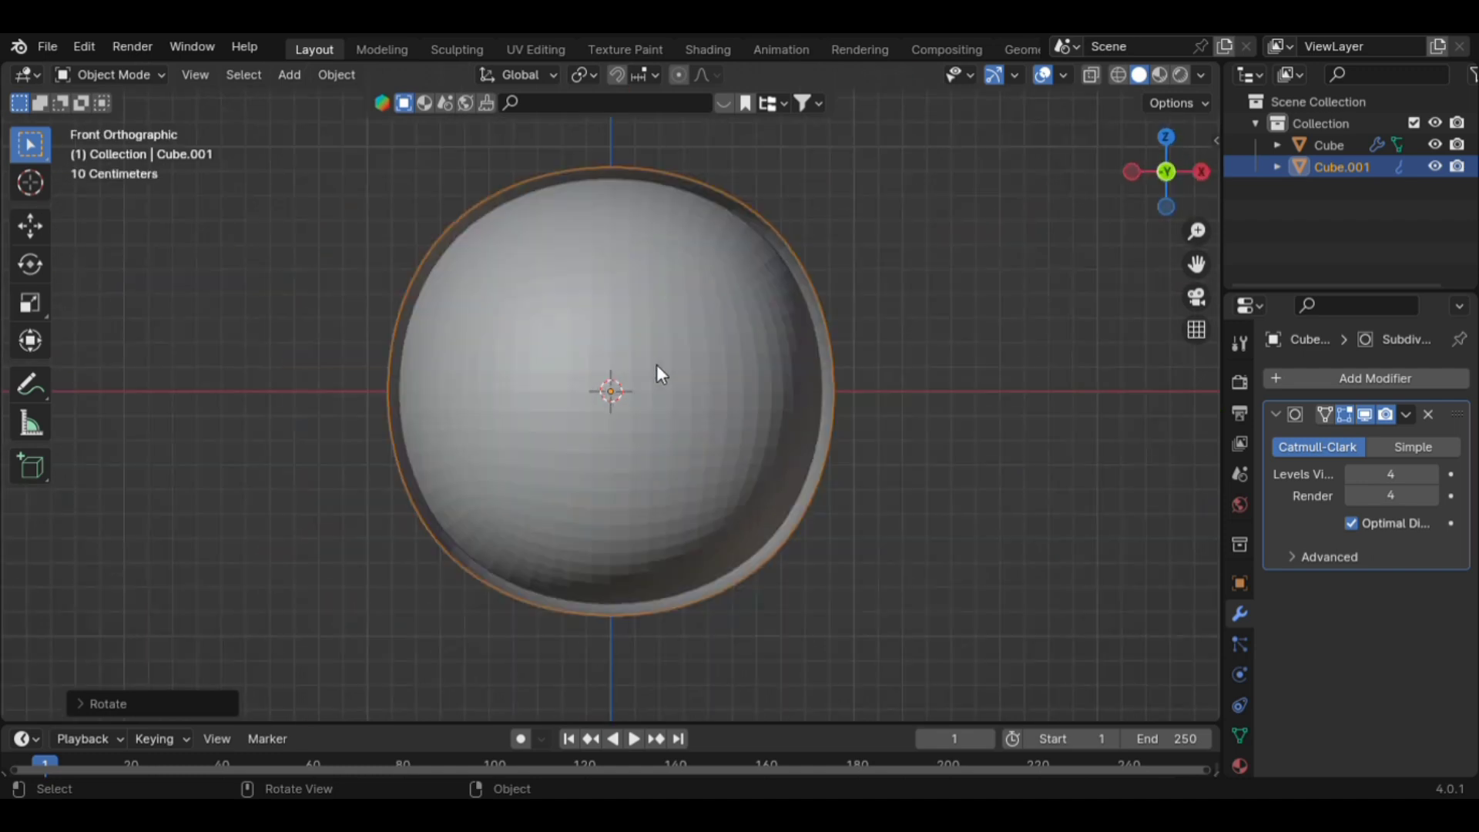
middle_drag(657, 363, 798, 342)
key(grave)
click(620, 349)
key(grave)
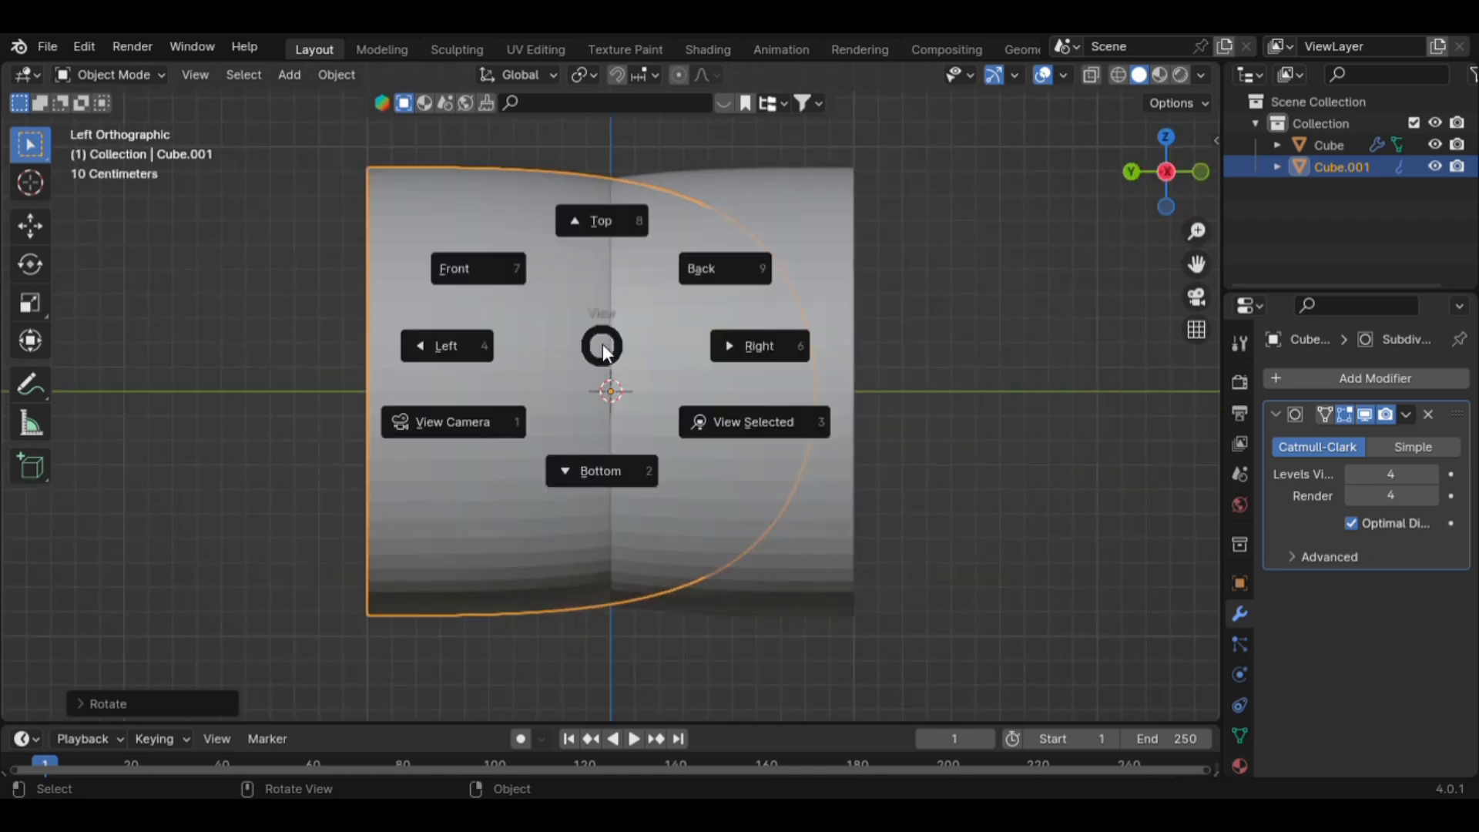
click(467, 363)
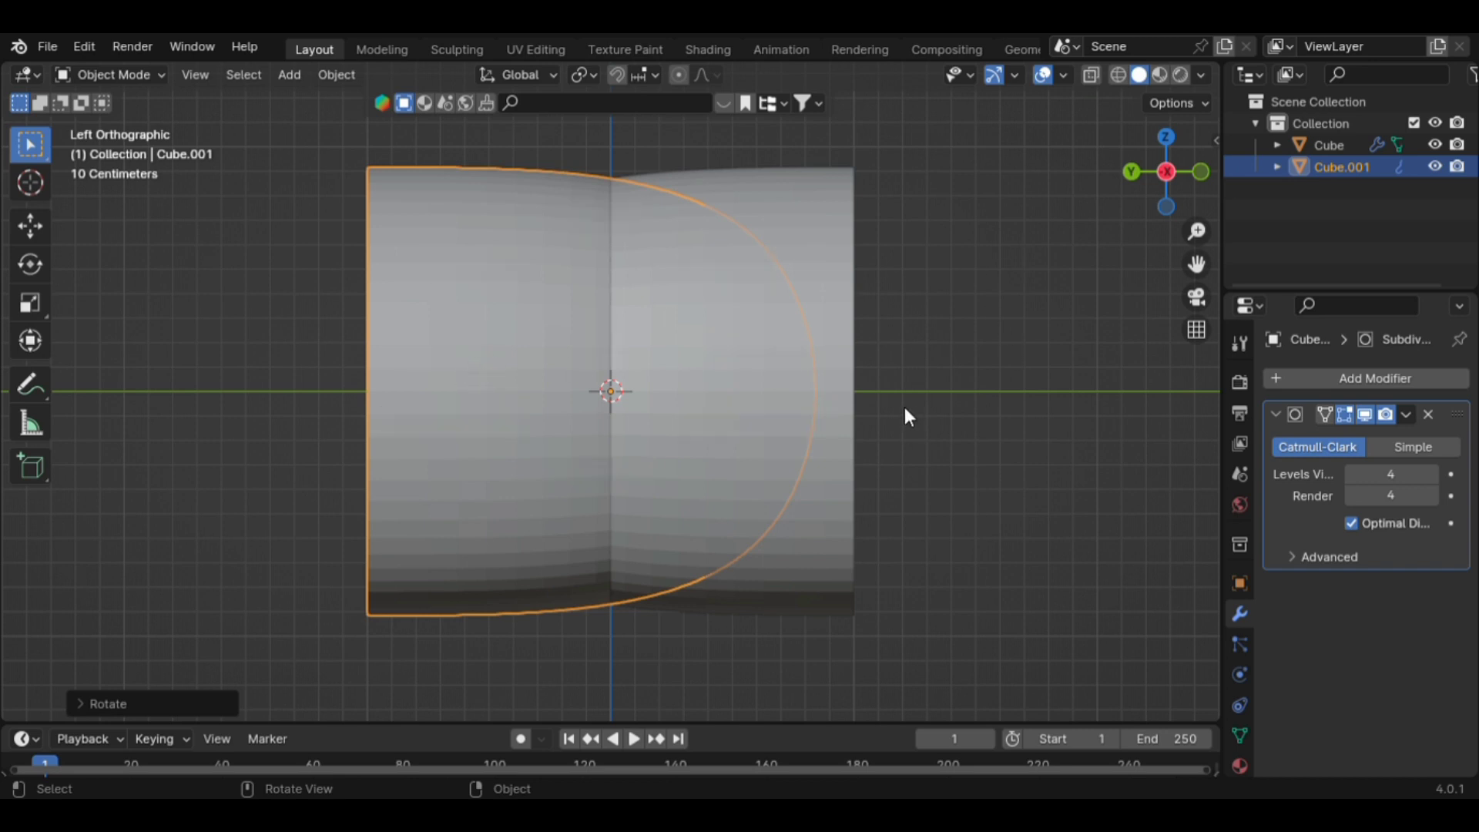
Add one vertical loop cut around the duplicated shell in Edit Mode and slide it toward the closed end.
key(Tab)
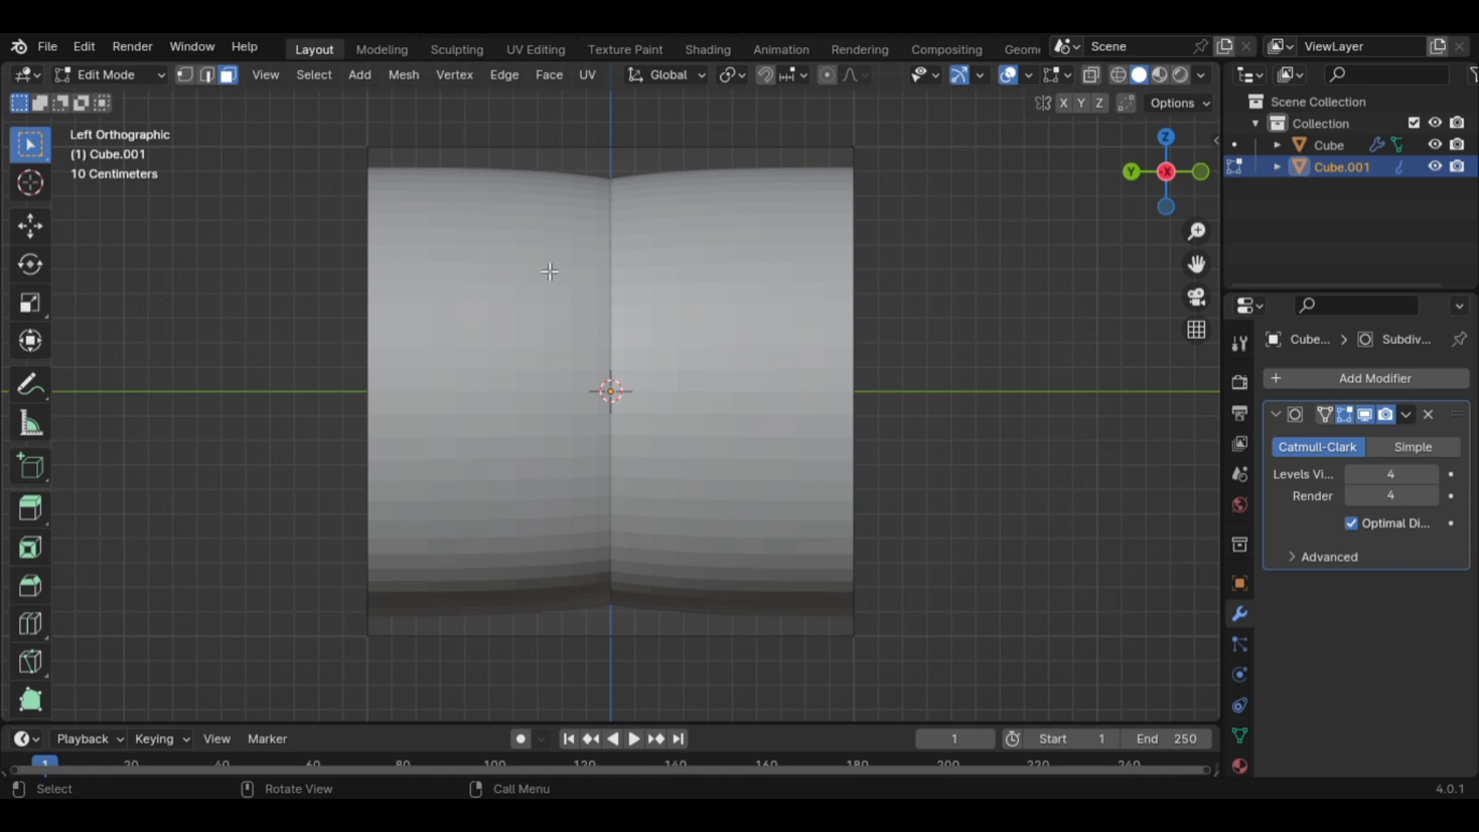
mouse_move(549, 271)
middle_down()
mouse_move(594, 343)
mouse_move(561, 343)
mouse_move(557, 299)
middle_up()
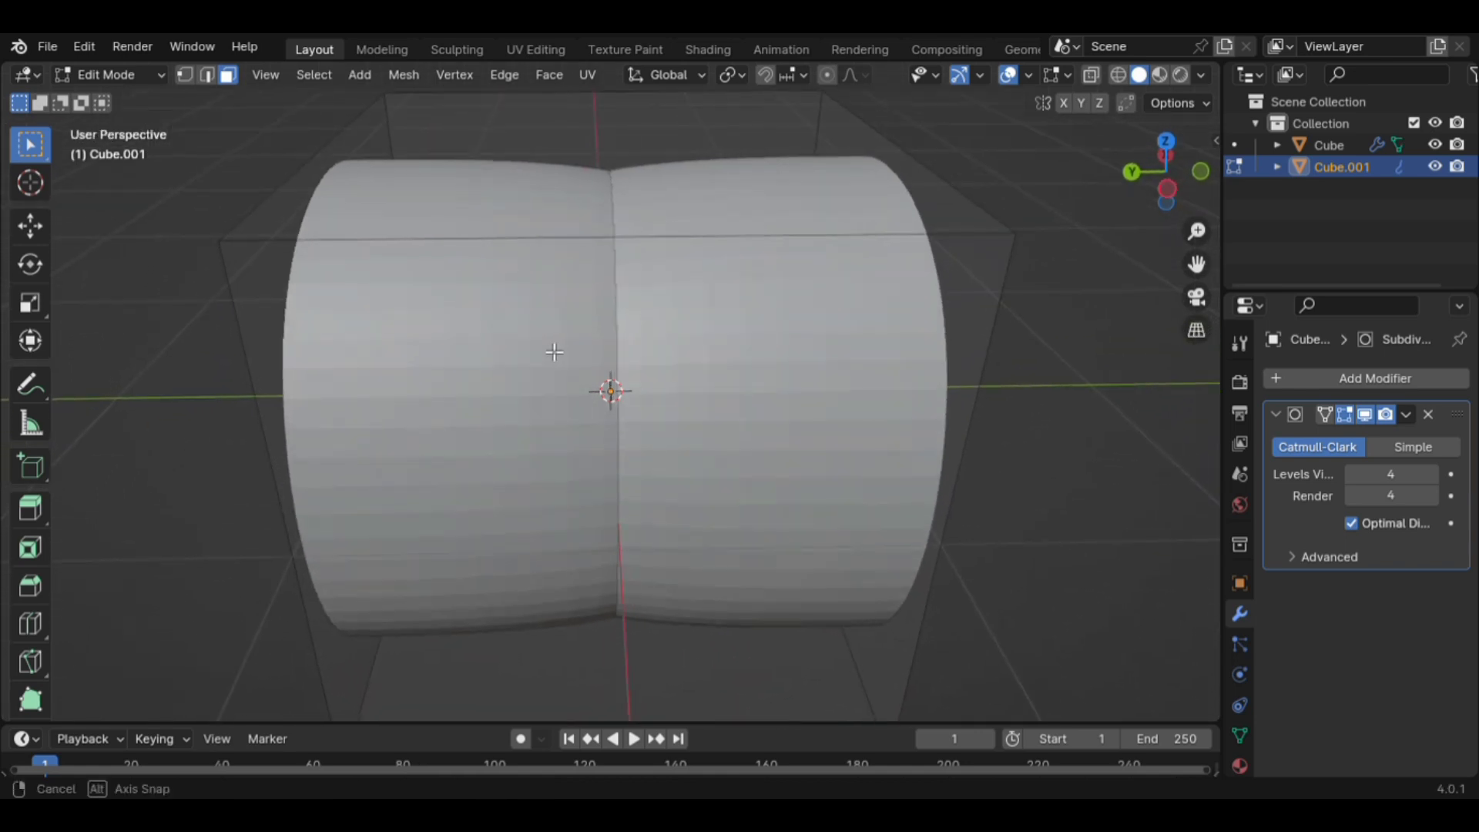
click(567, 181)
key(ctrl+r)
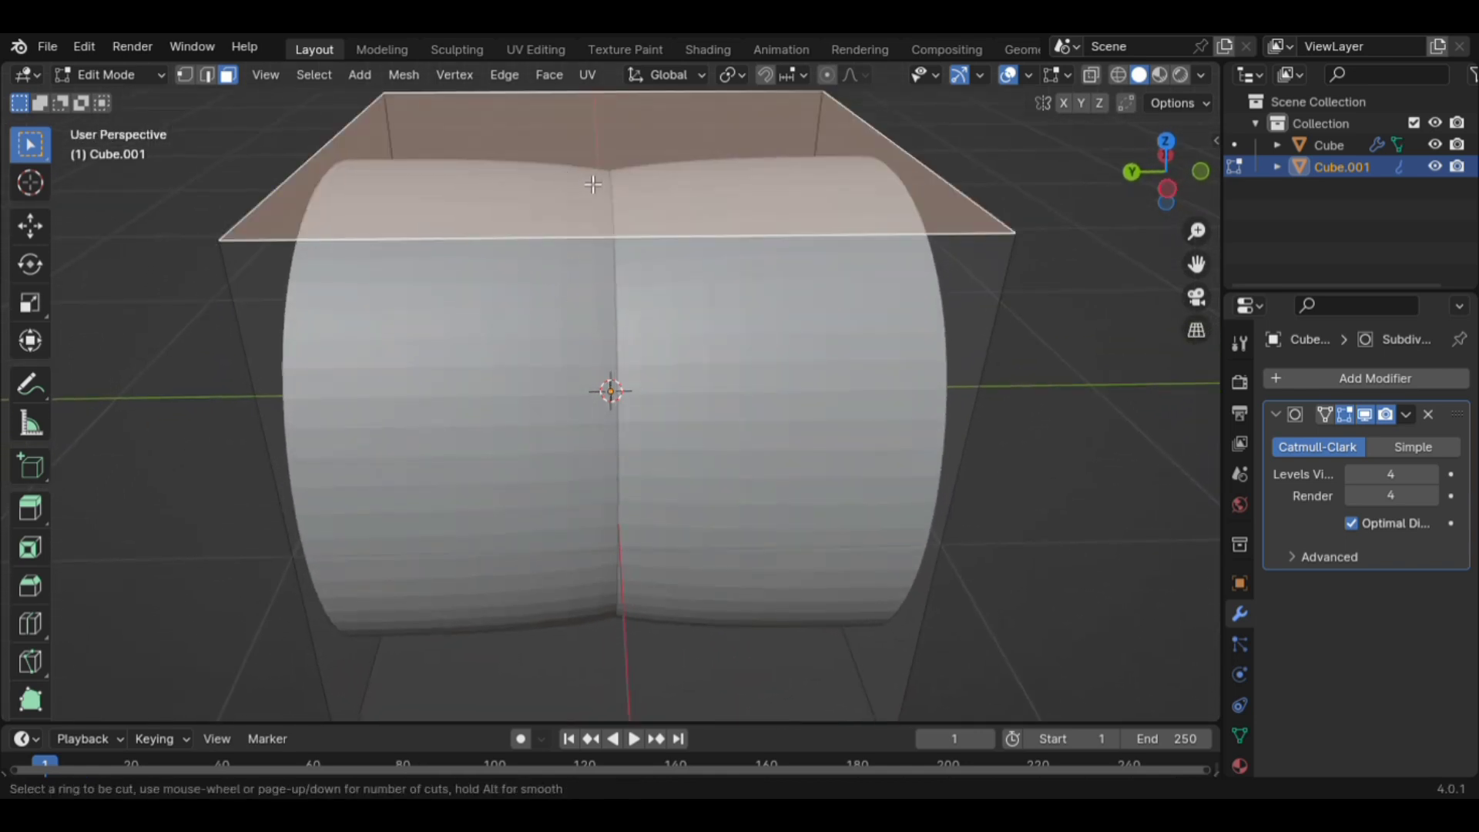
click(620, 198)
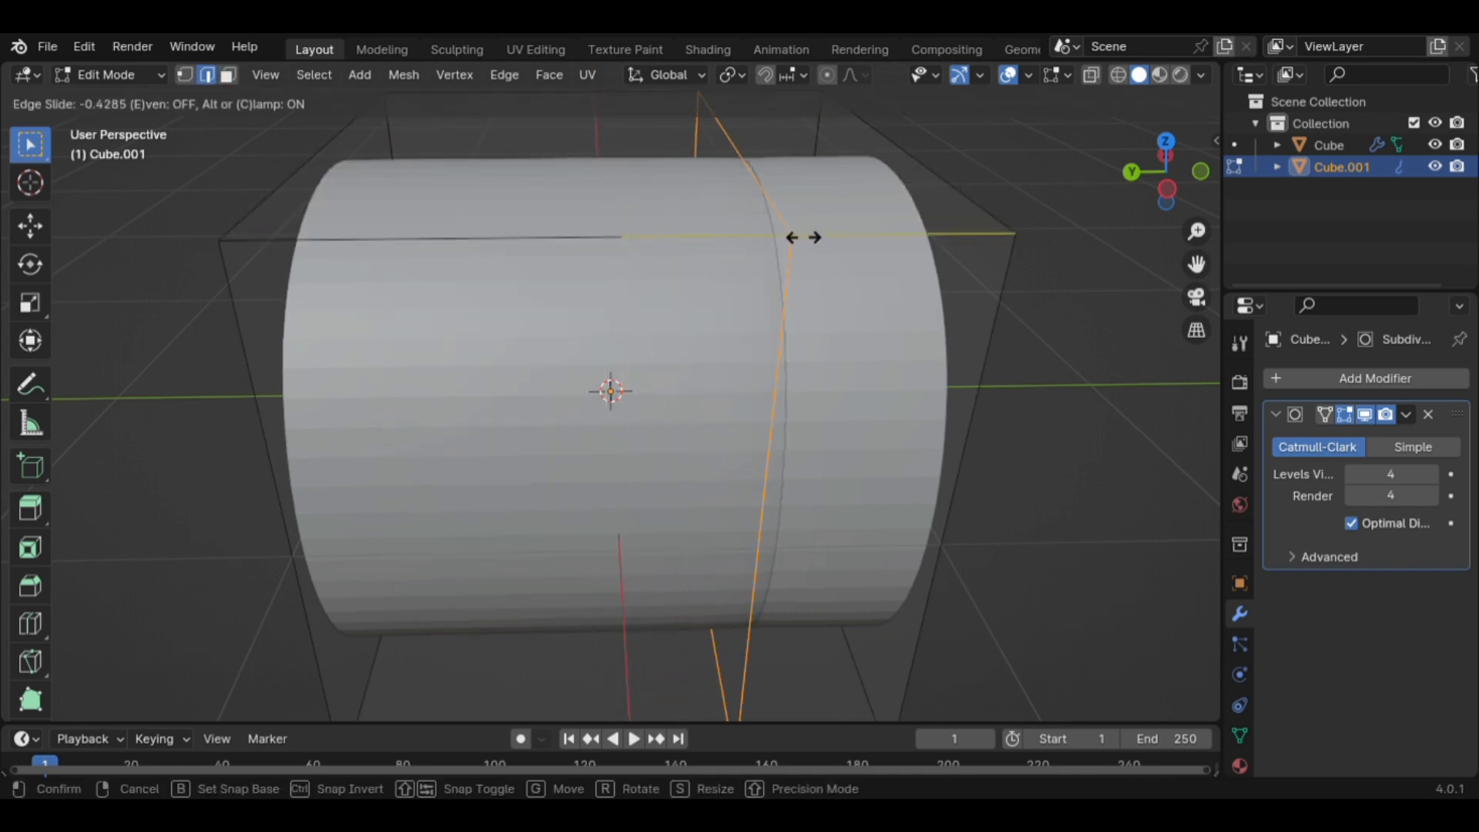
click(832, 264)
Edge-slide the new loop a little further toward the closed end of the duplicated shell.
middle_drag(848, 274, 889, 299)
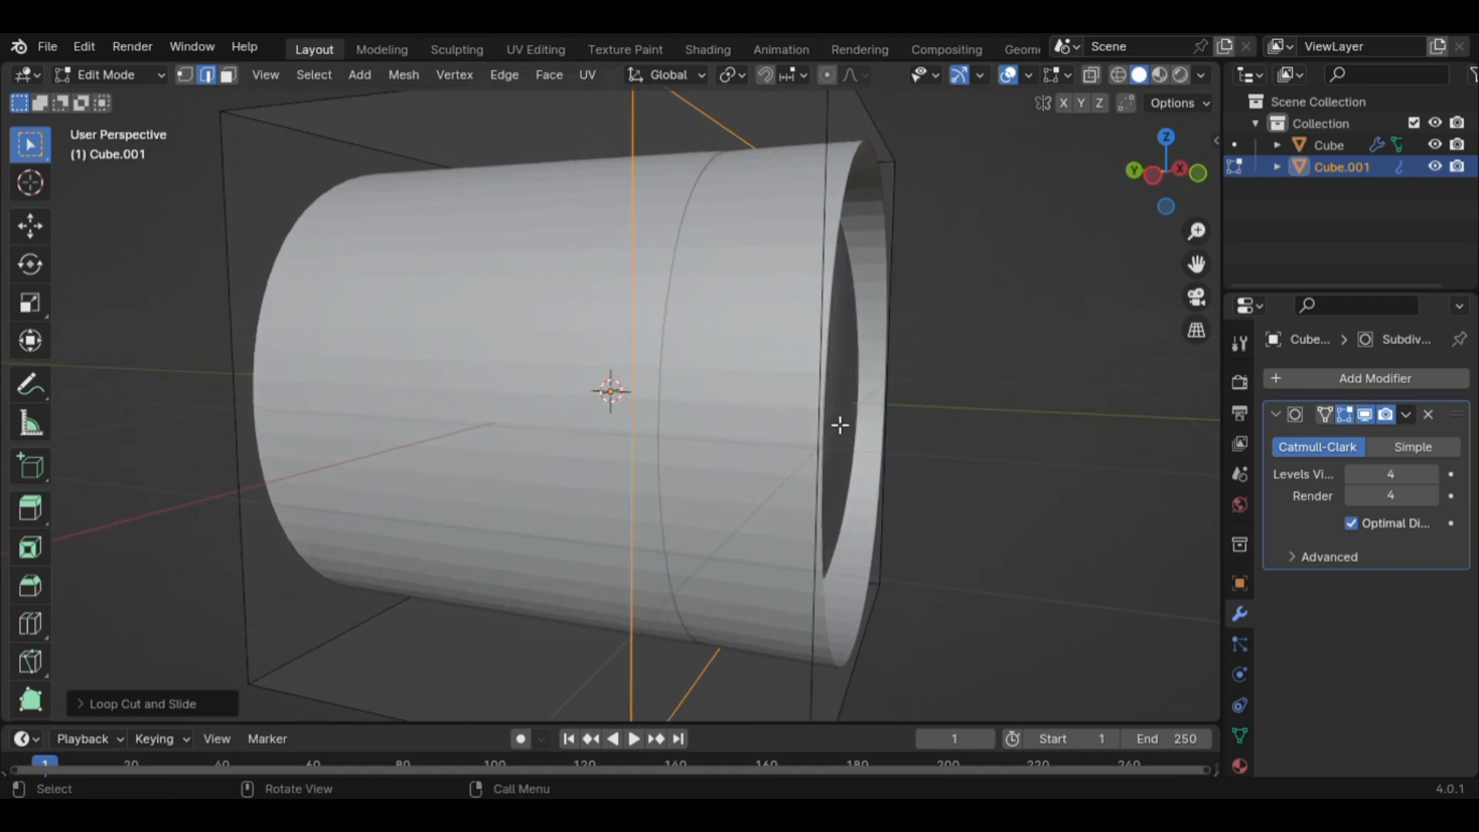
key(g)
key(g)
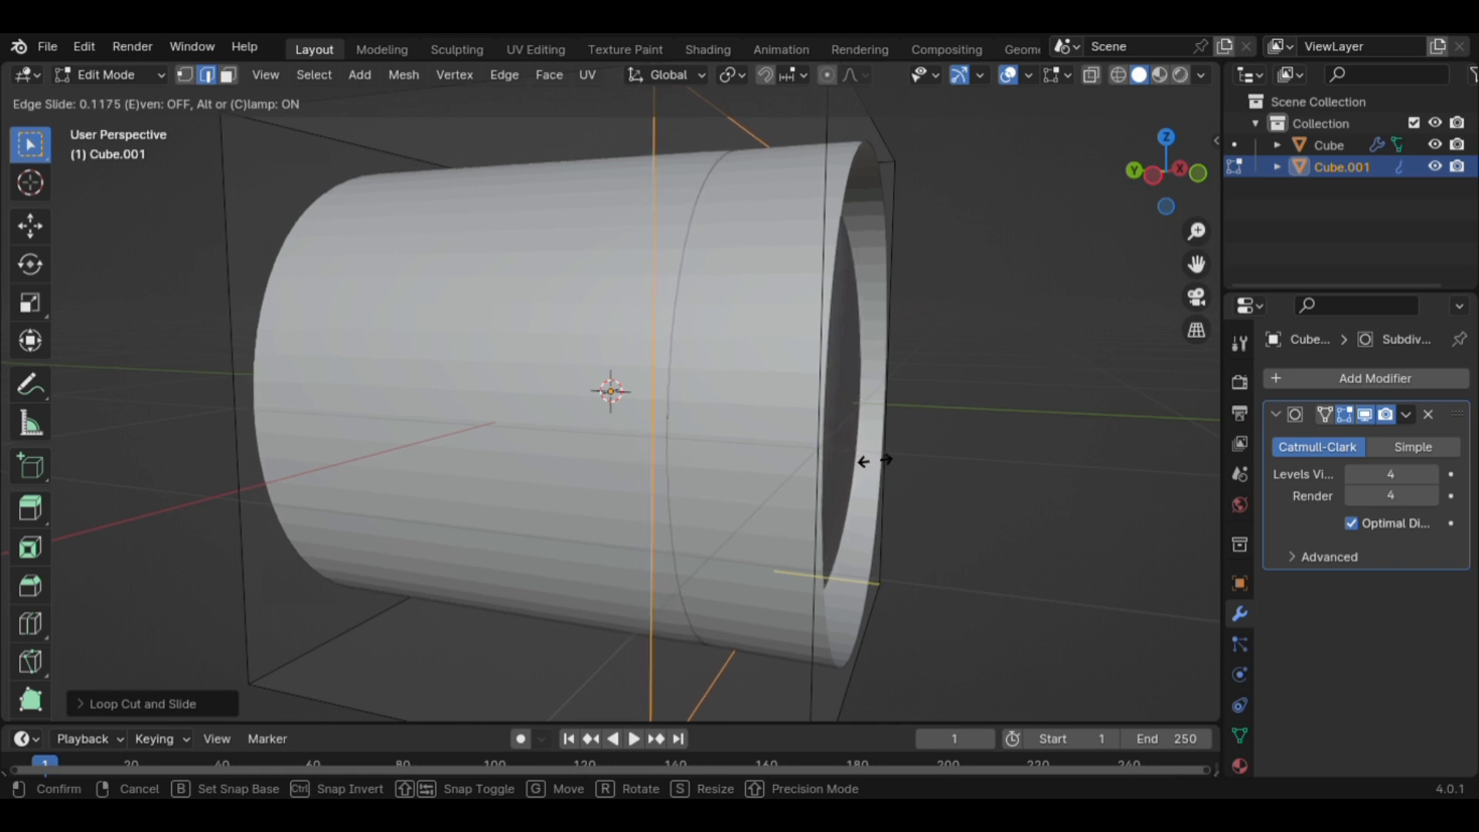
click(913, 473)
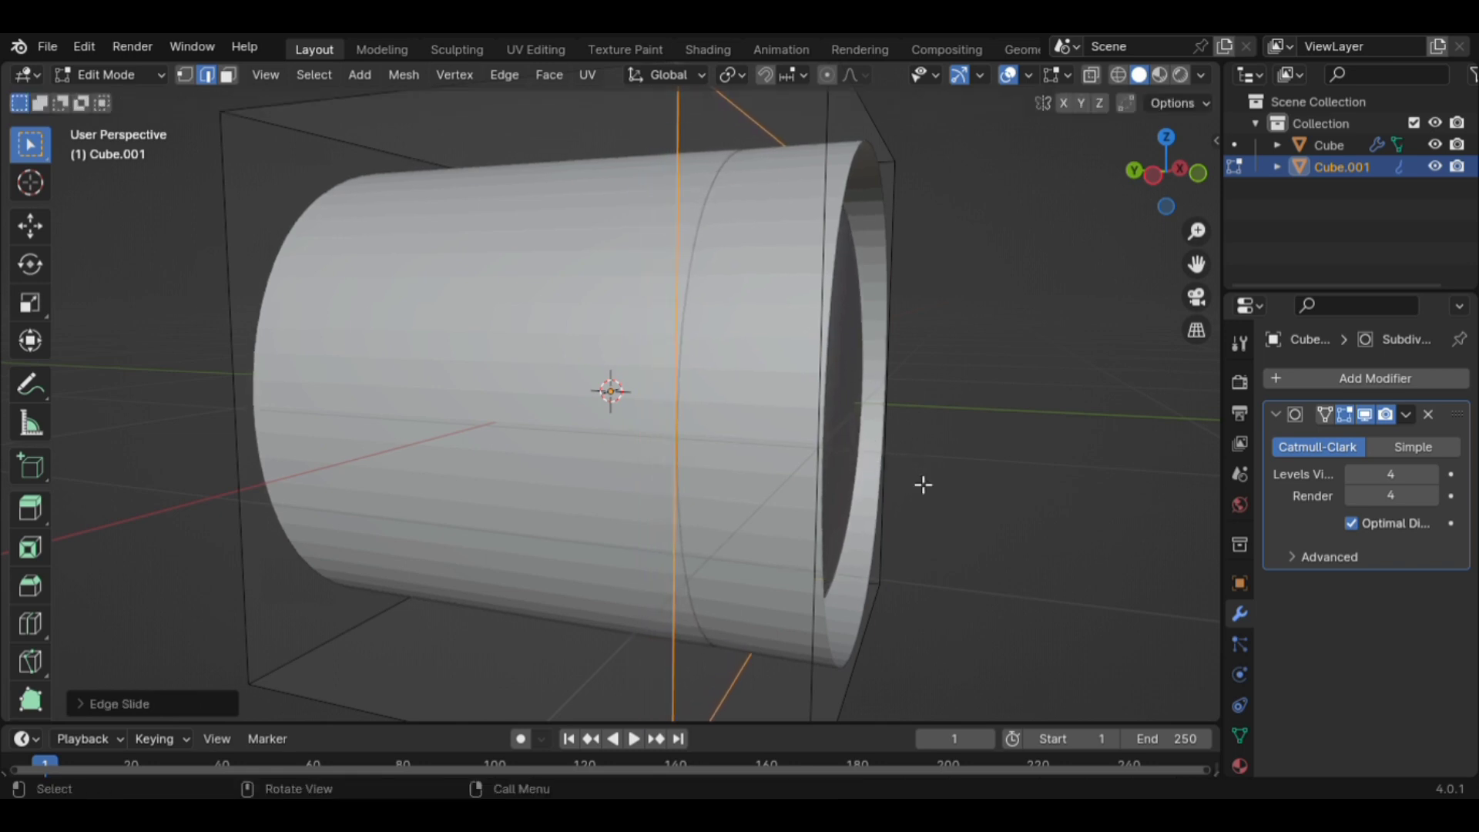
Select the duplicated shell's open-end edge loop and scale it down uniformly in the left orthographic view so the shell tapers.
middle_drag(923, 484, 1060, 439)
scroll(762, 402, down, 3)
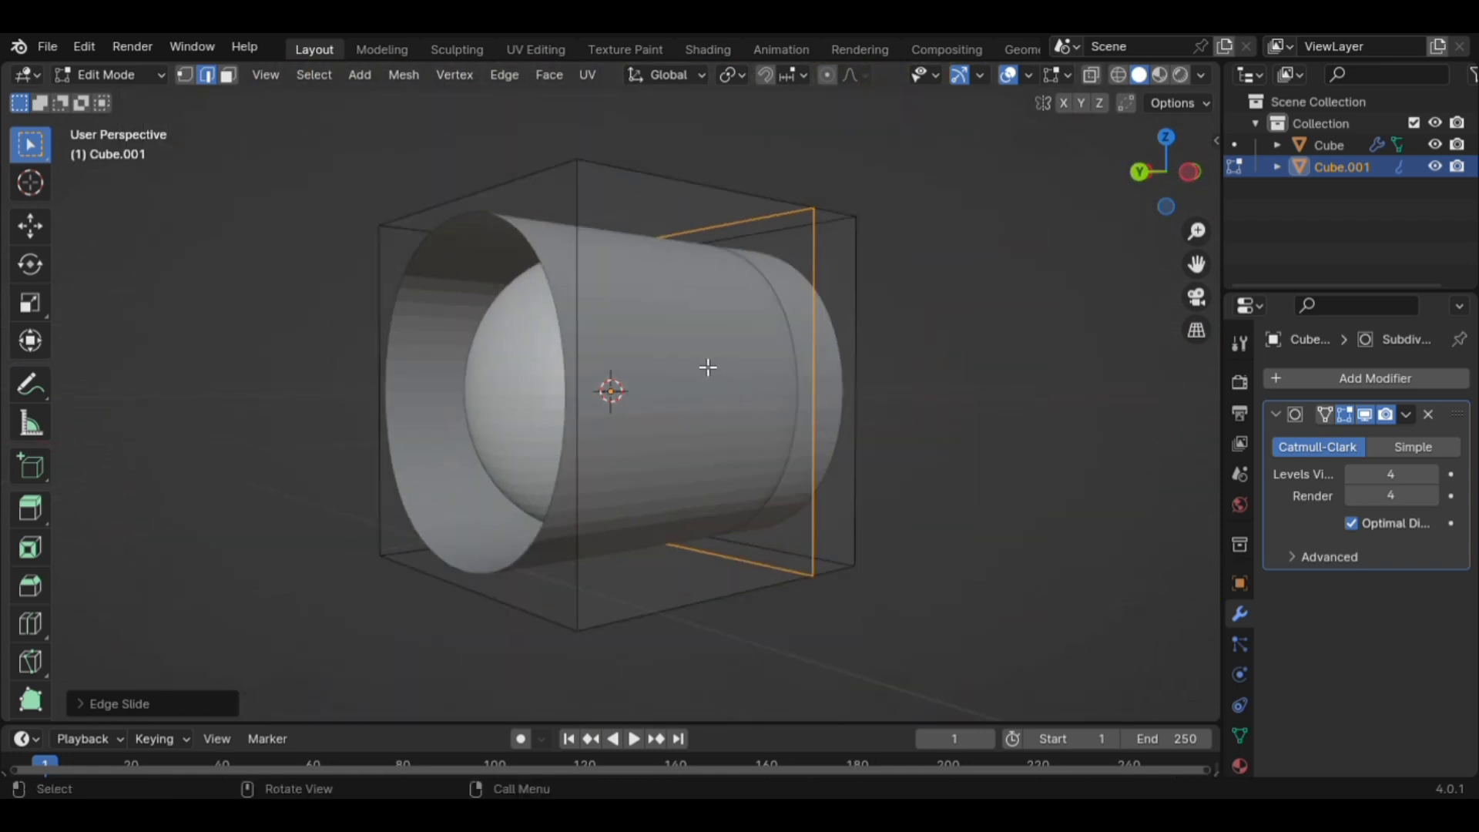
click(316, 376)
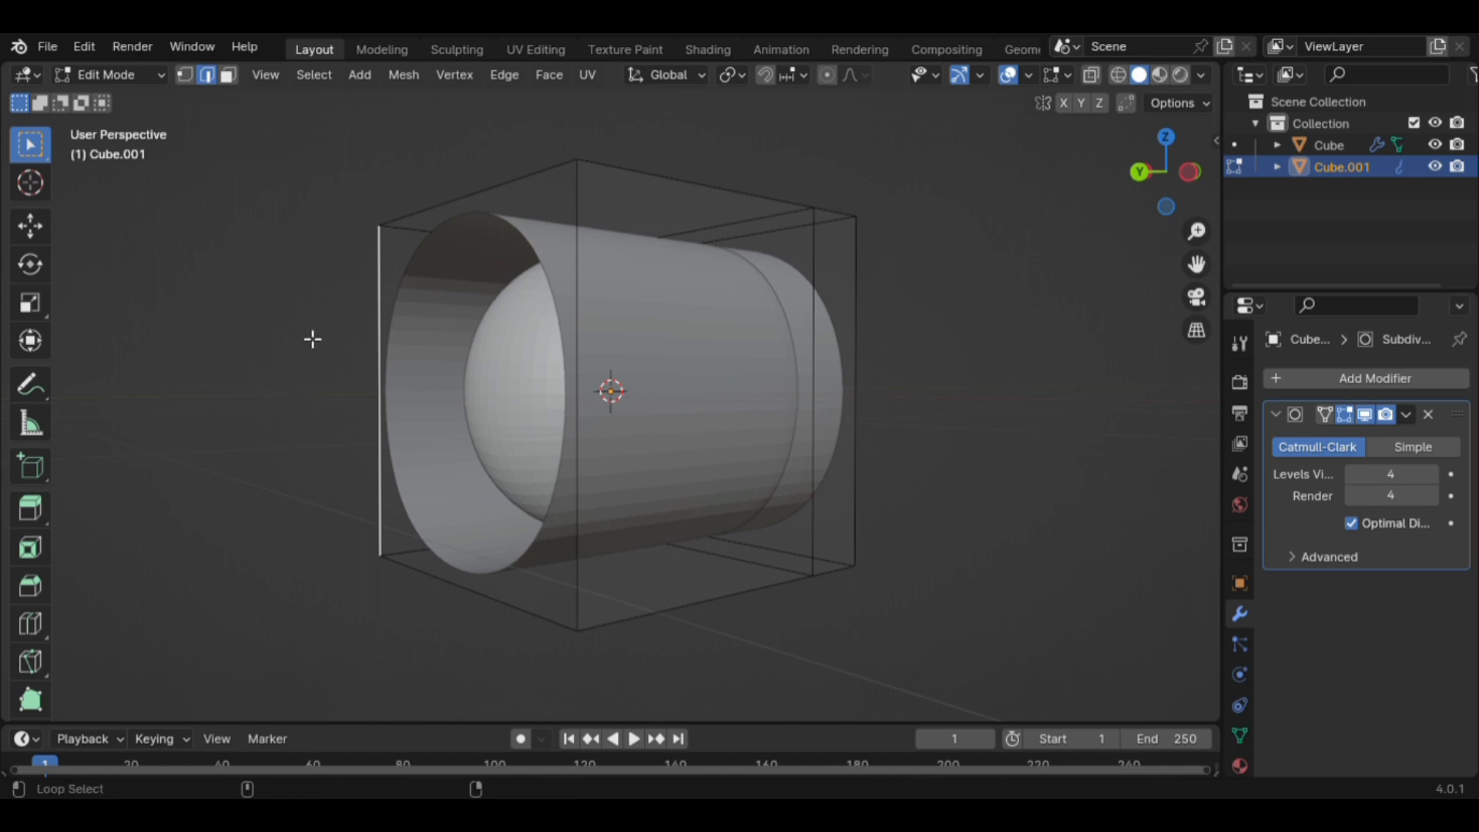
alt+click(426, 209)
scroll(621, 512, down, 2)
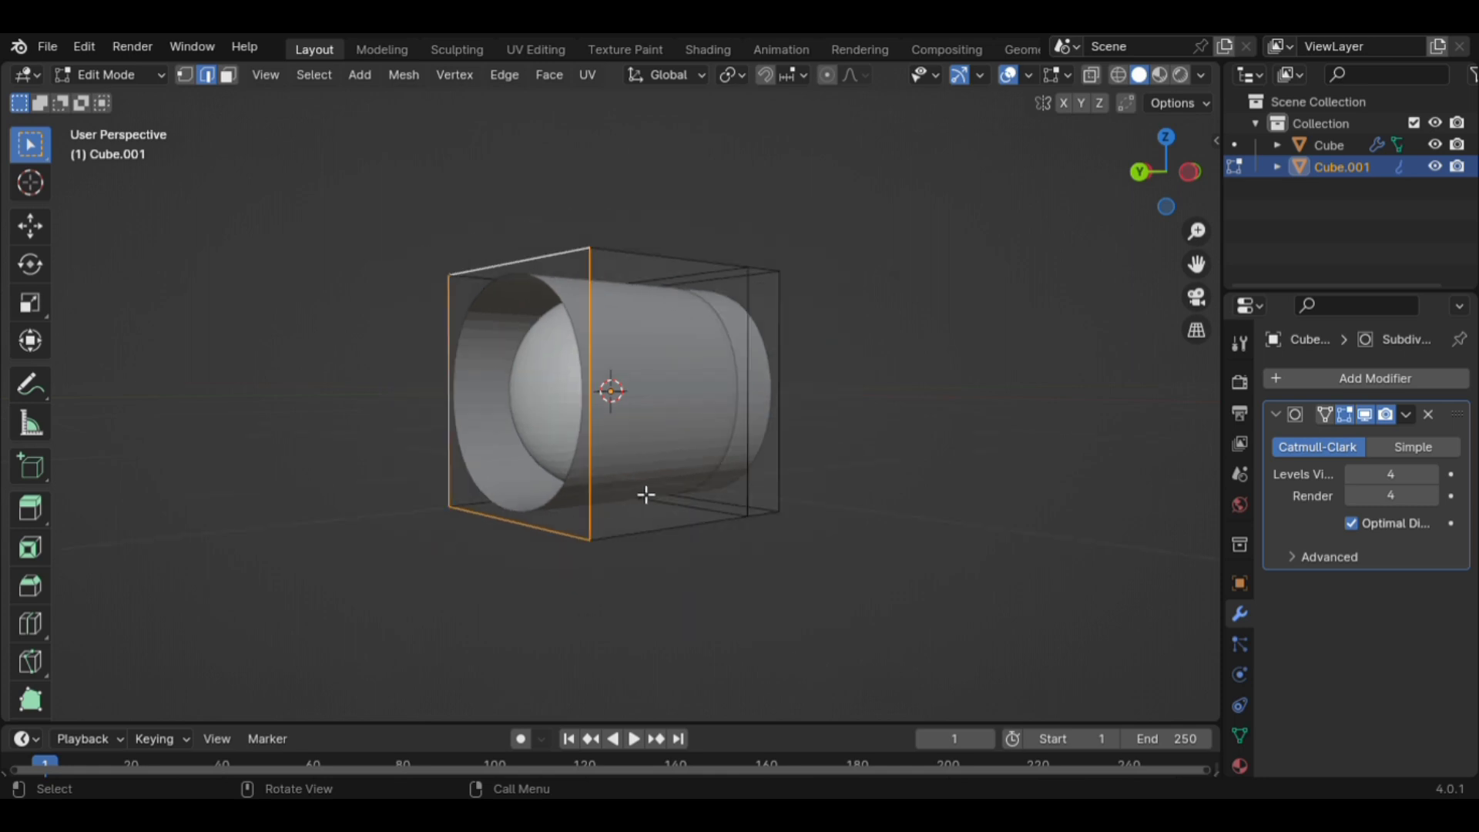
key(KP_3)
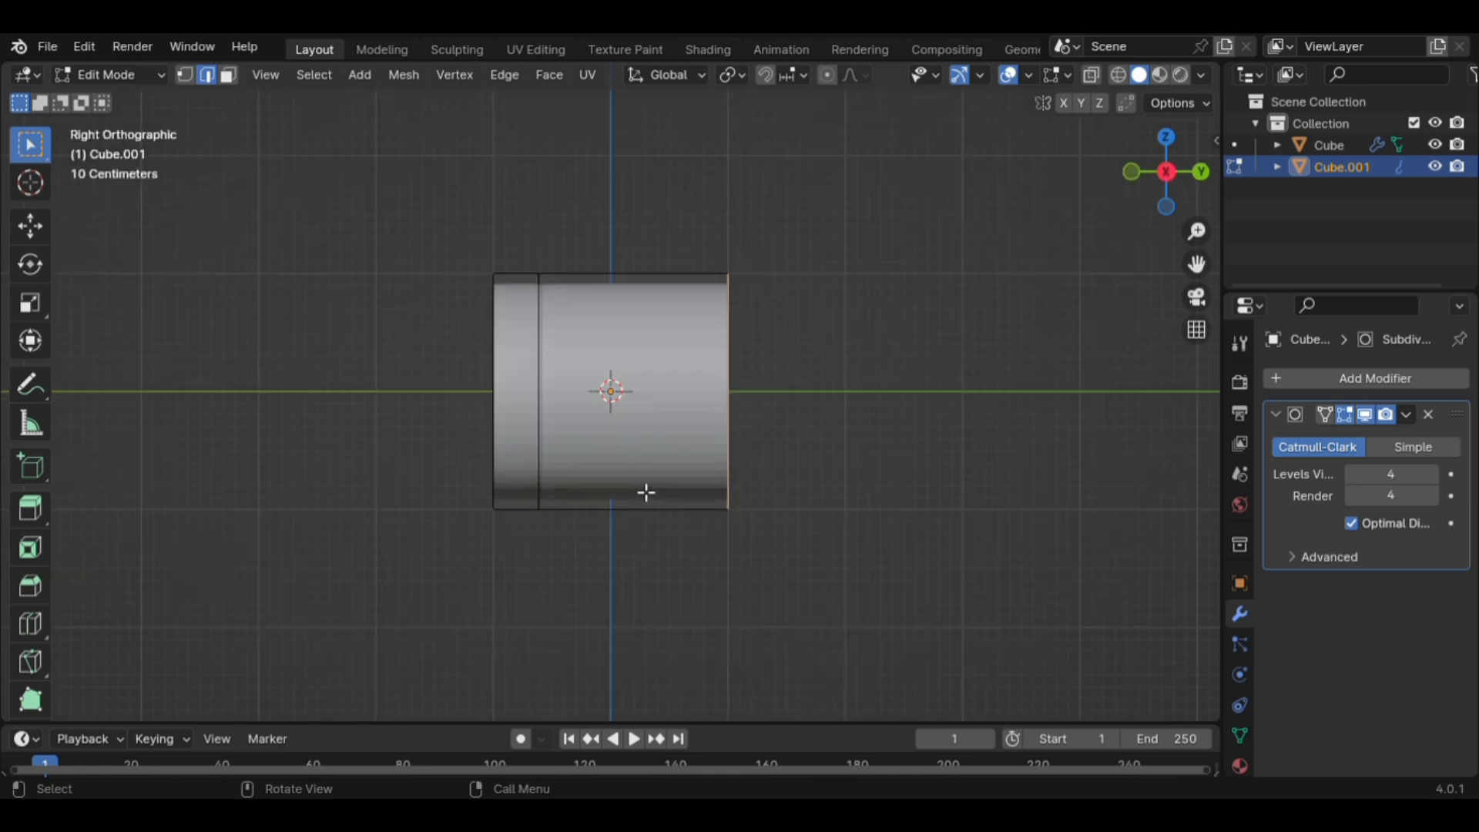
key(KP_7)
key(ctrl+KP_3)
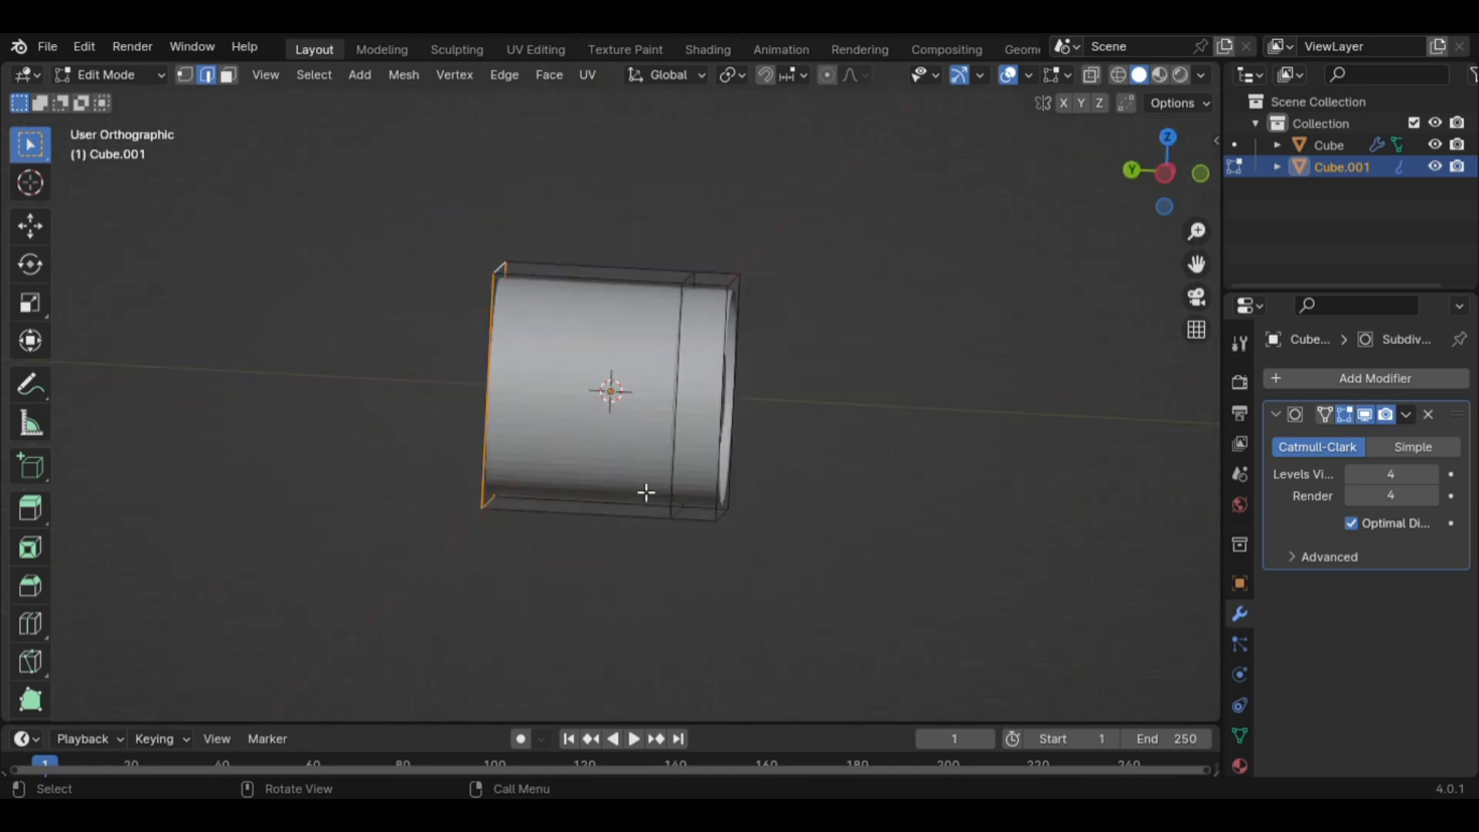
key(s)
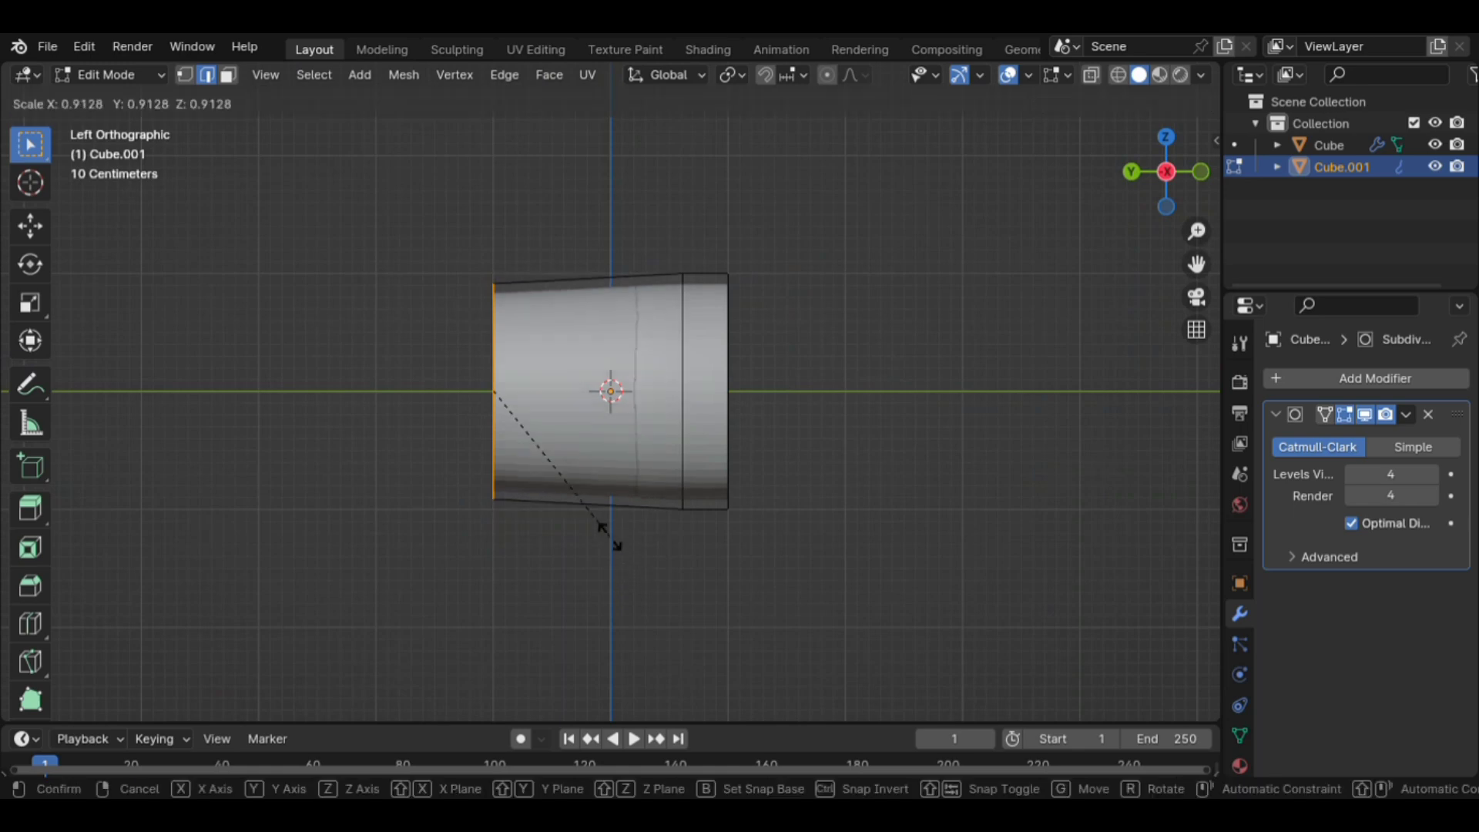
click(587, 489)
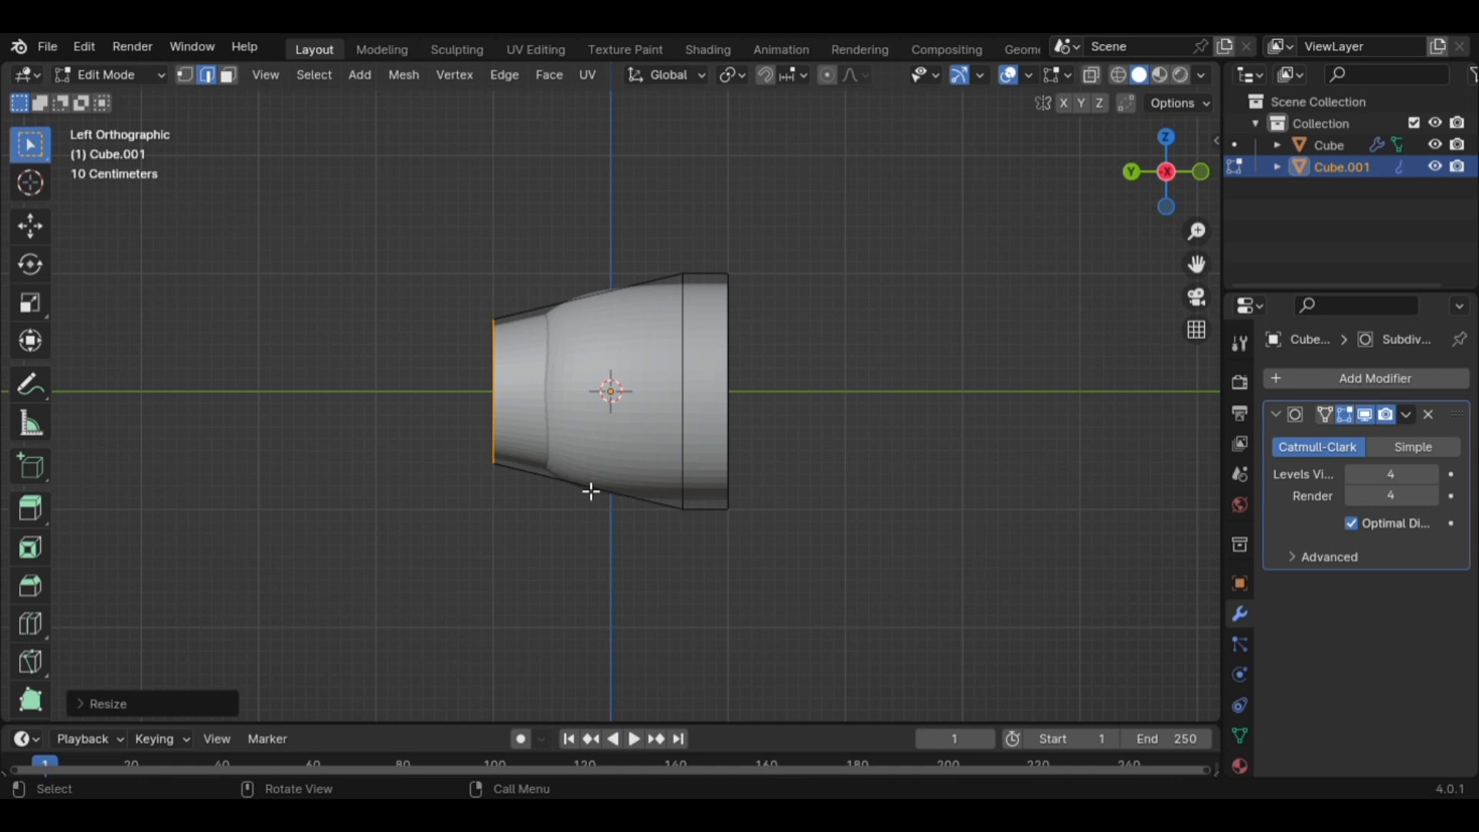
Move the scaled loop about 0.63 m along Y into the outer housing and return to Object Mode.
key(g)
key(y)
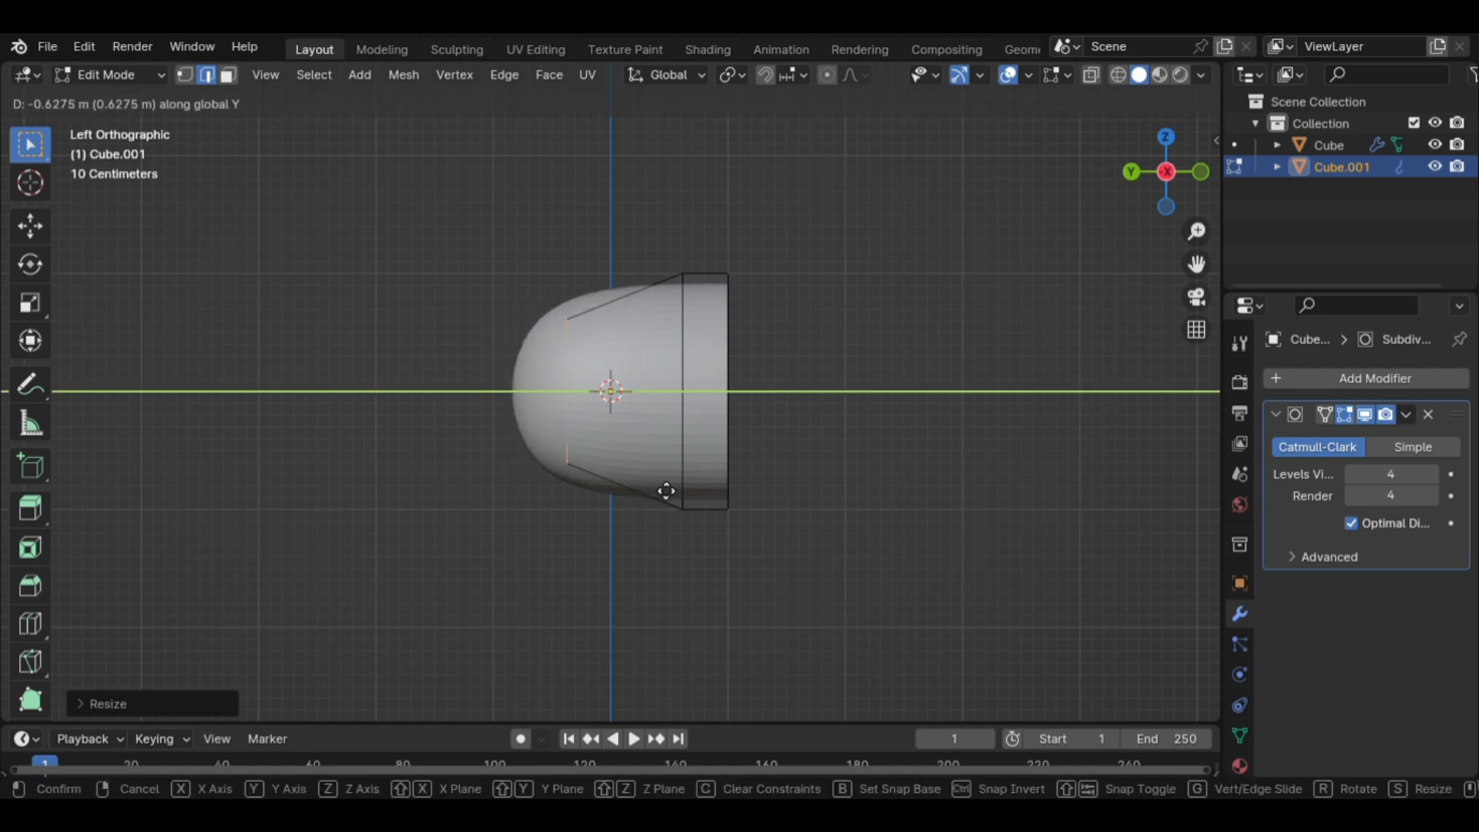
click(665, 490)
key(Tab)
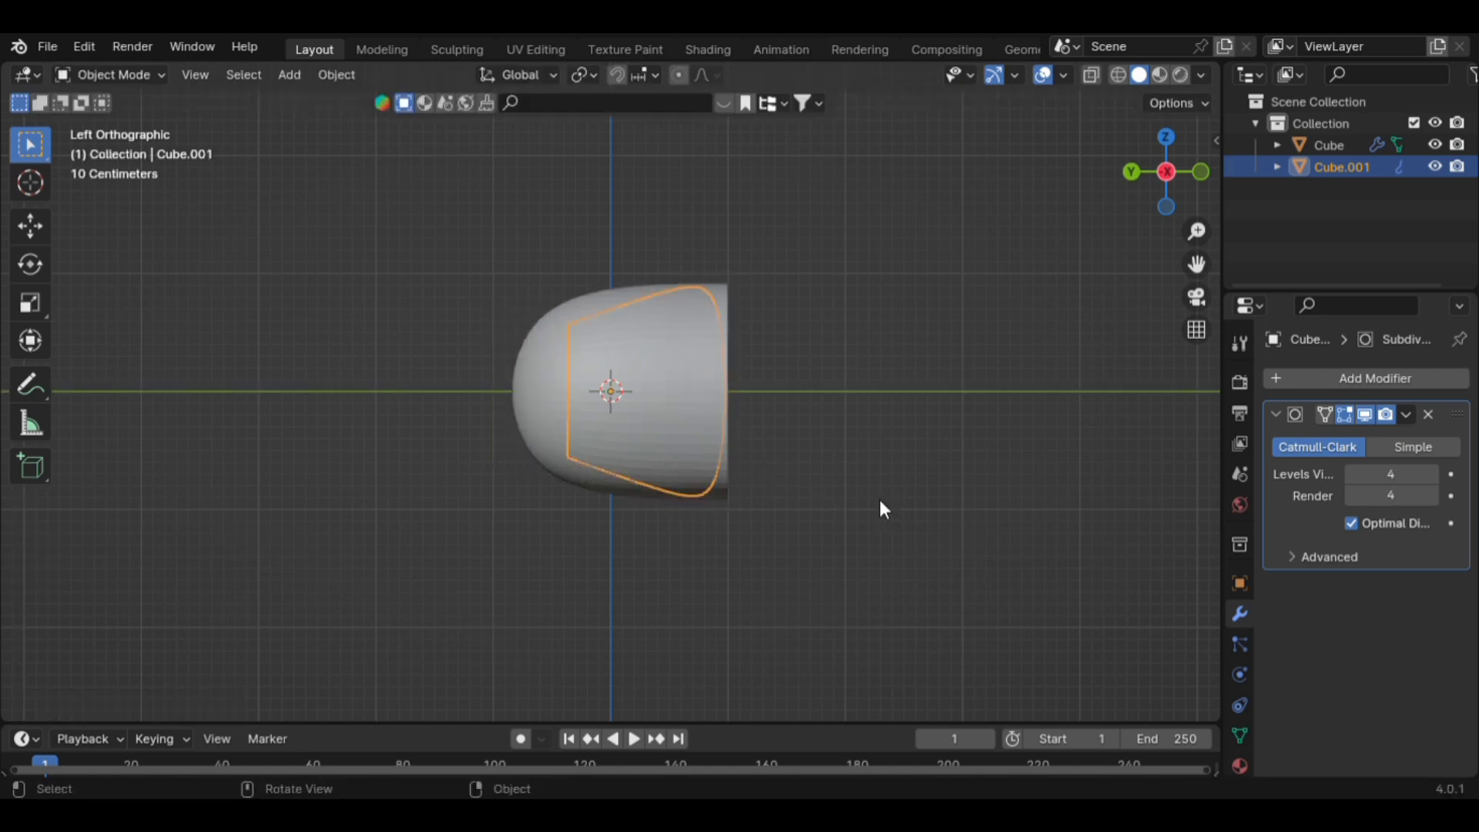
click(879, 499)
middle_drag(872, 495, 761, 459)
scroll(725, 528, up, 5)
scroll(644, 505, down, 5)
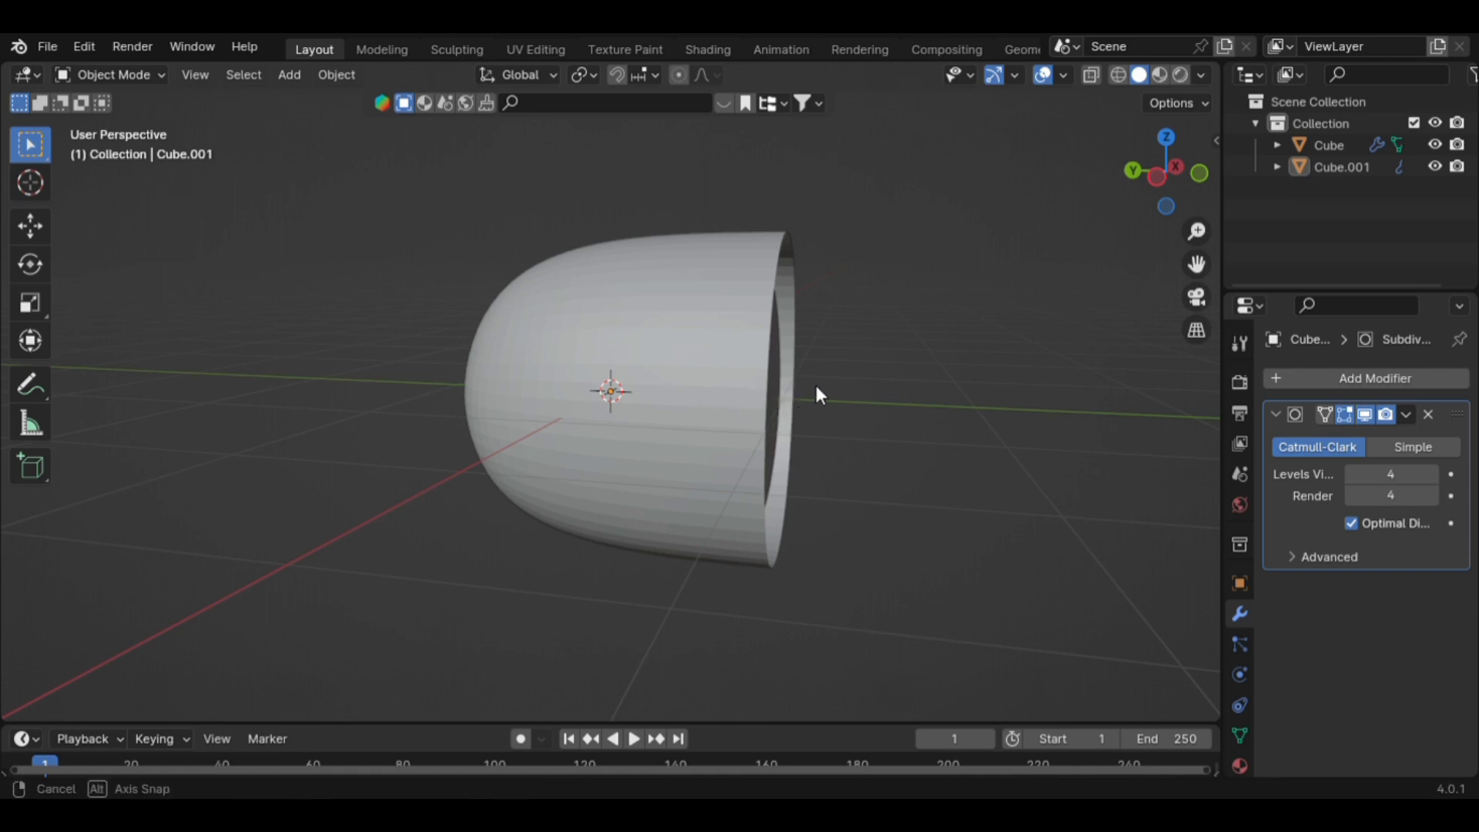
Inset the inner shell's front face by about 0.3 m in Edit Mode.
middle_drag(815, 393, 716, 400)
click(716, 395)
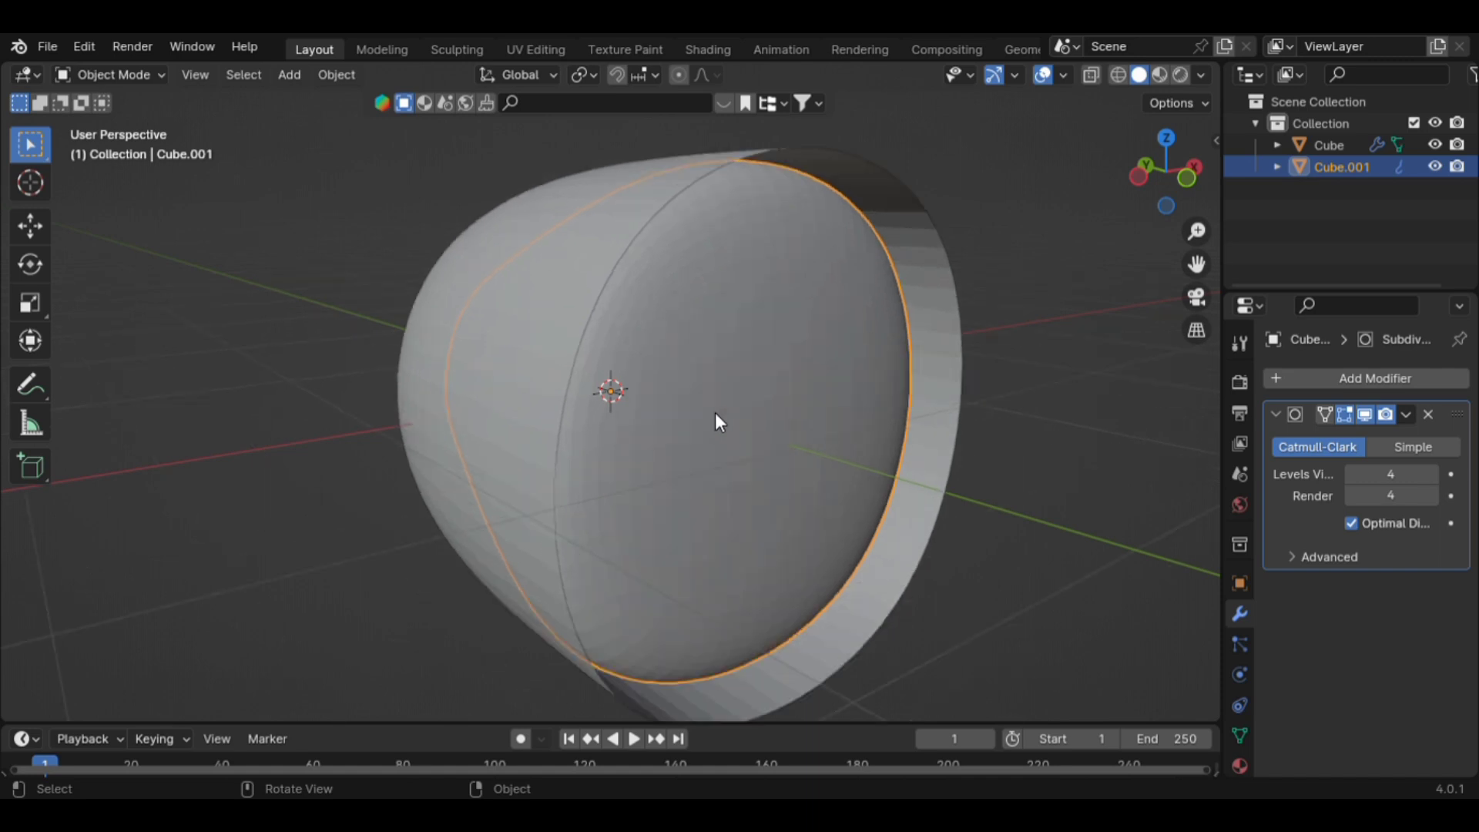
key(Tab)
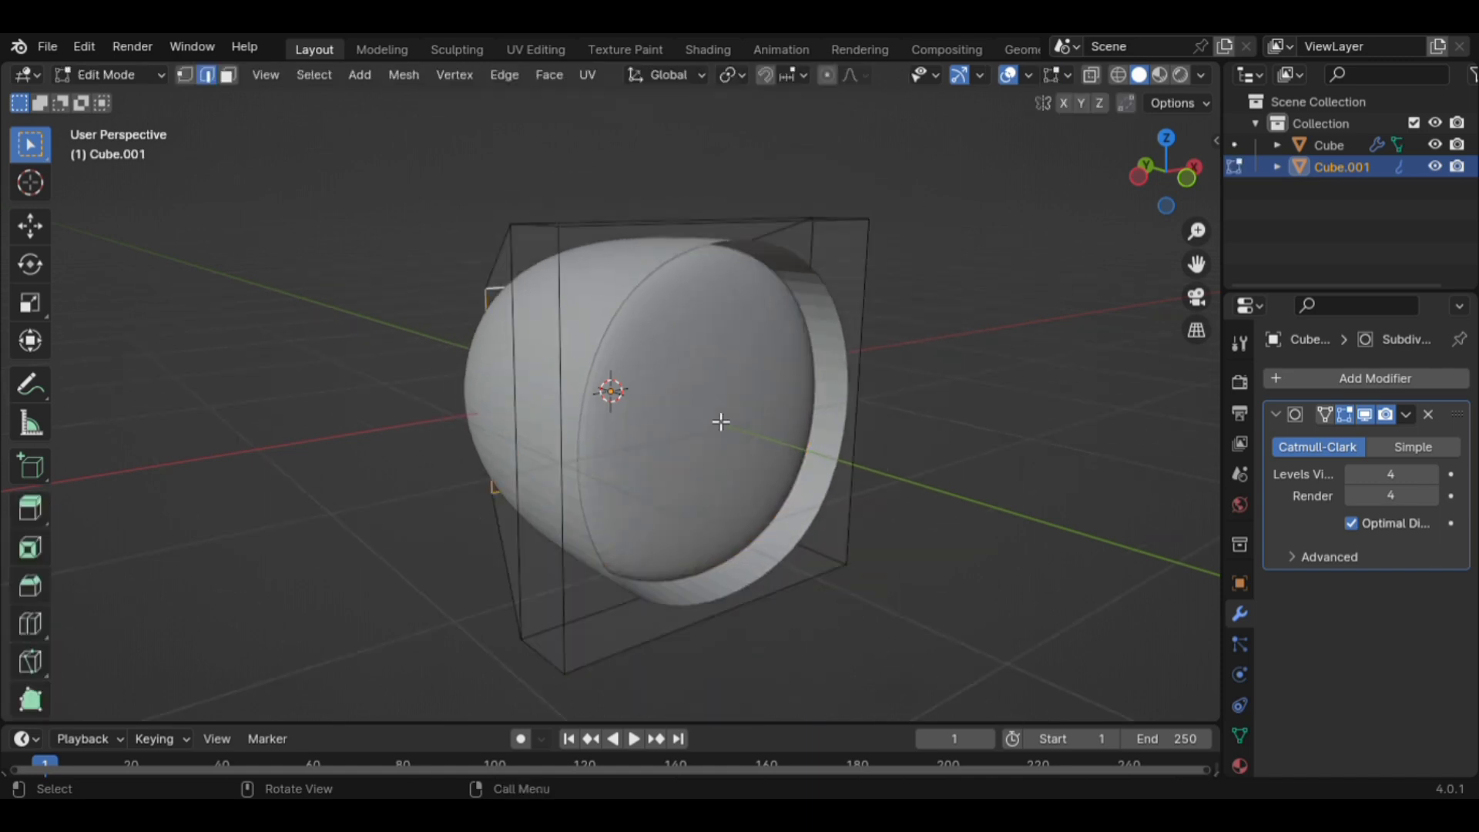
key(3)
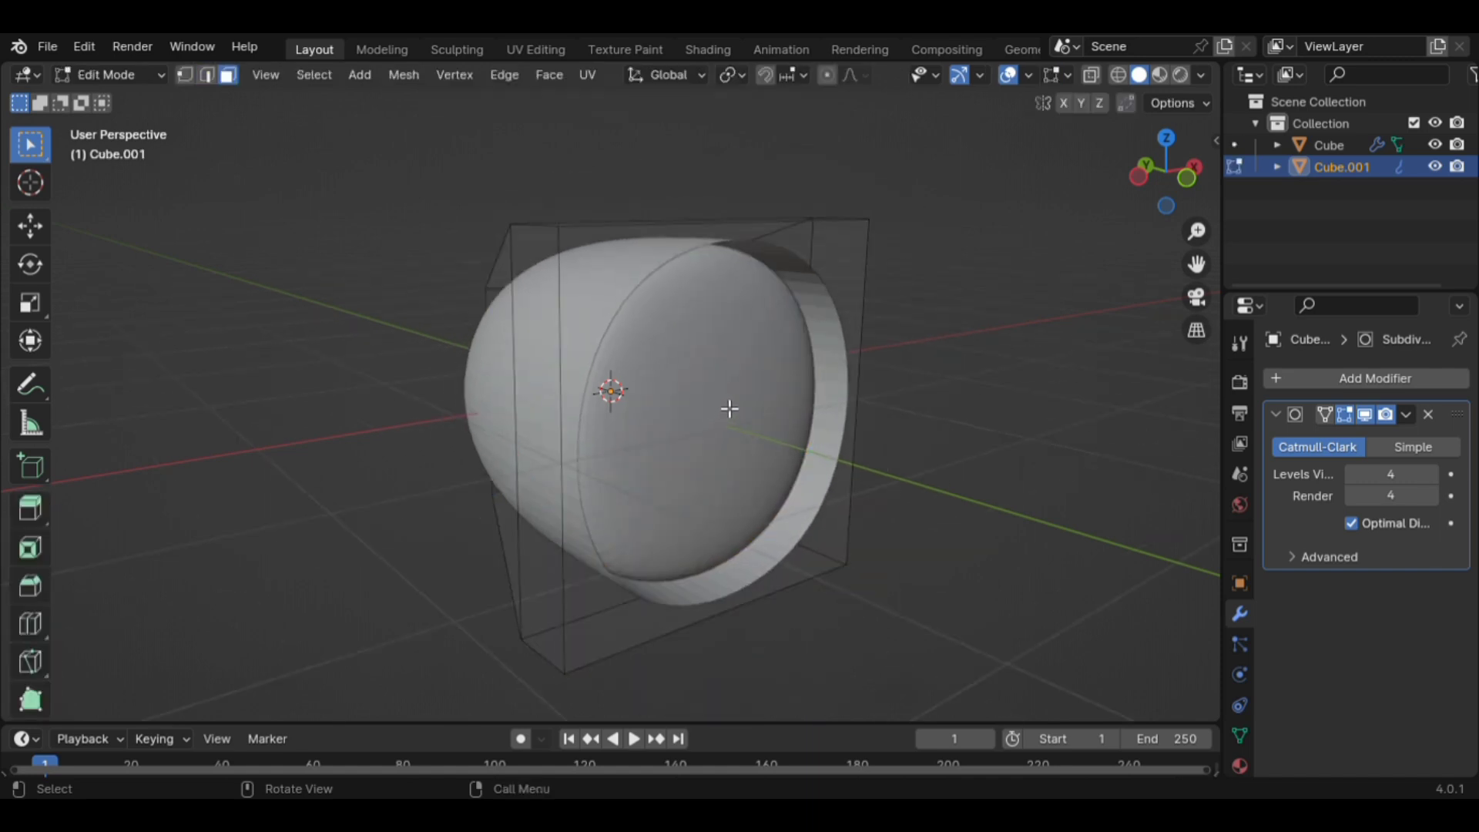
click(729, 407)
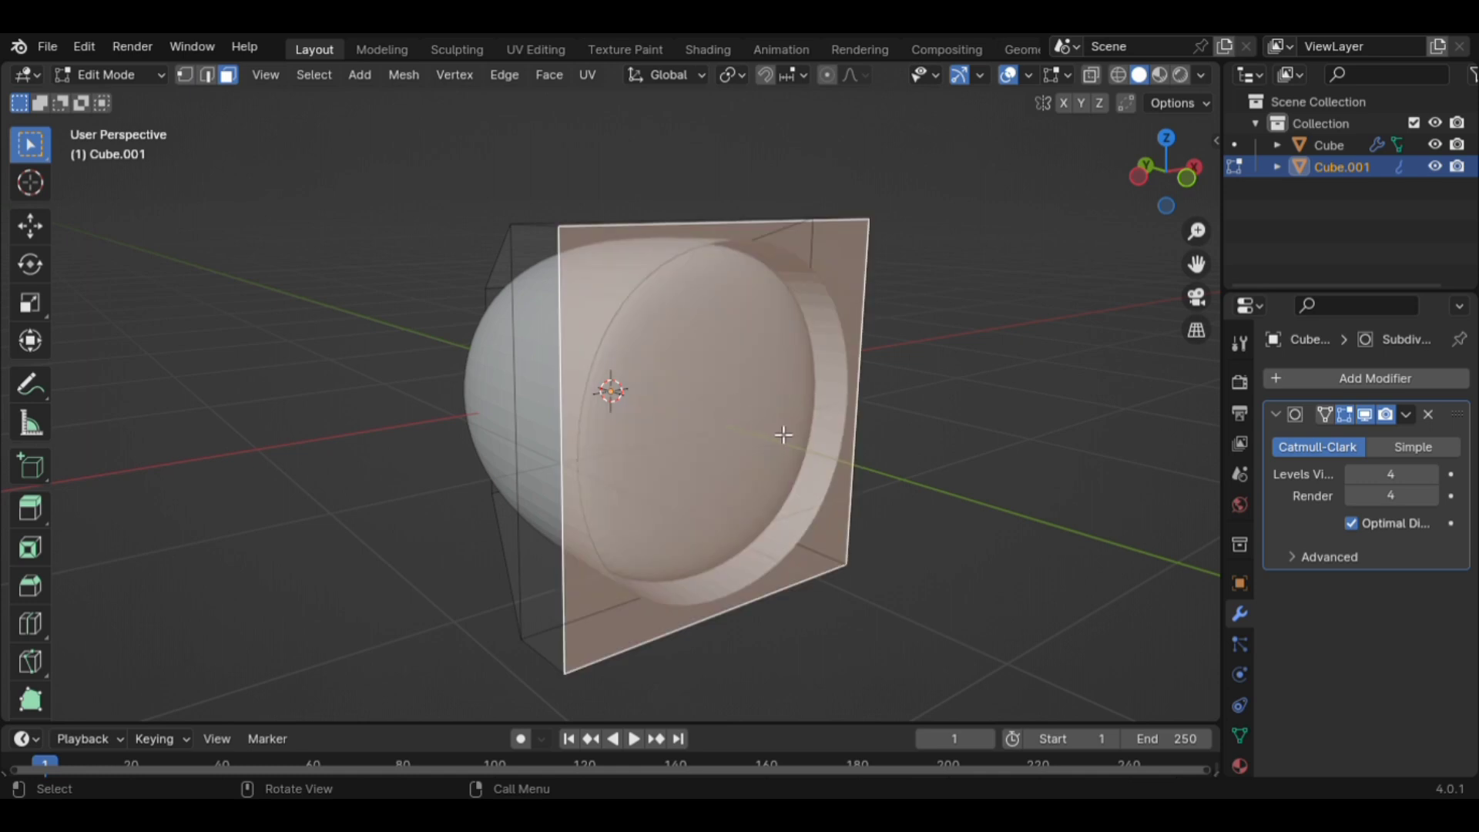
key(i)
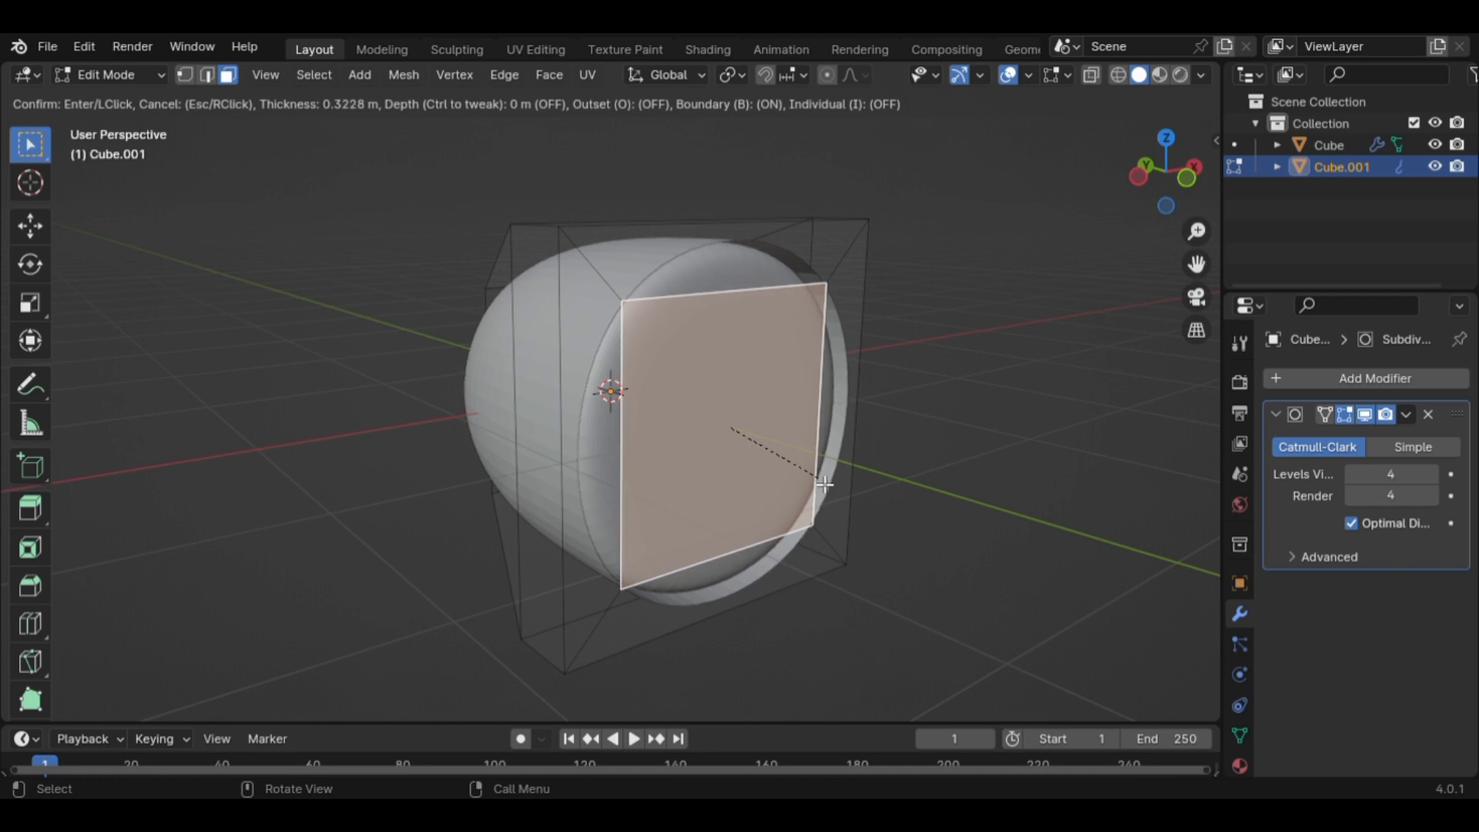
click(771, 483)
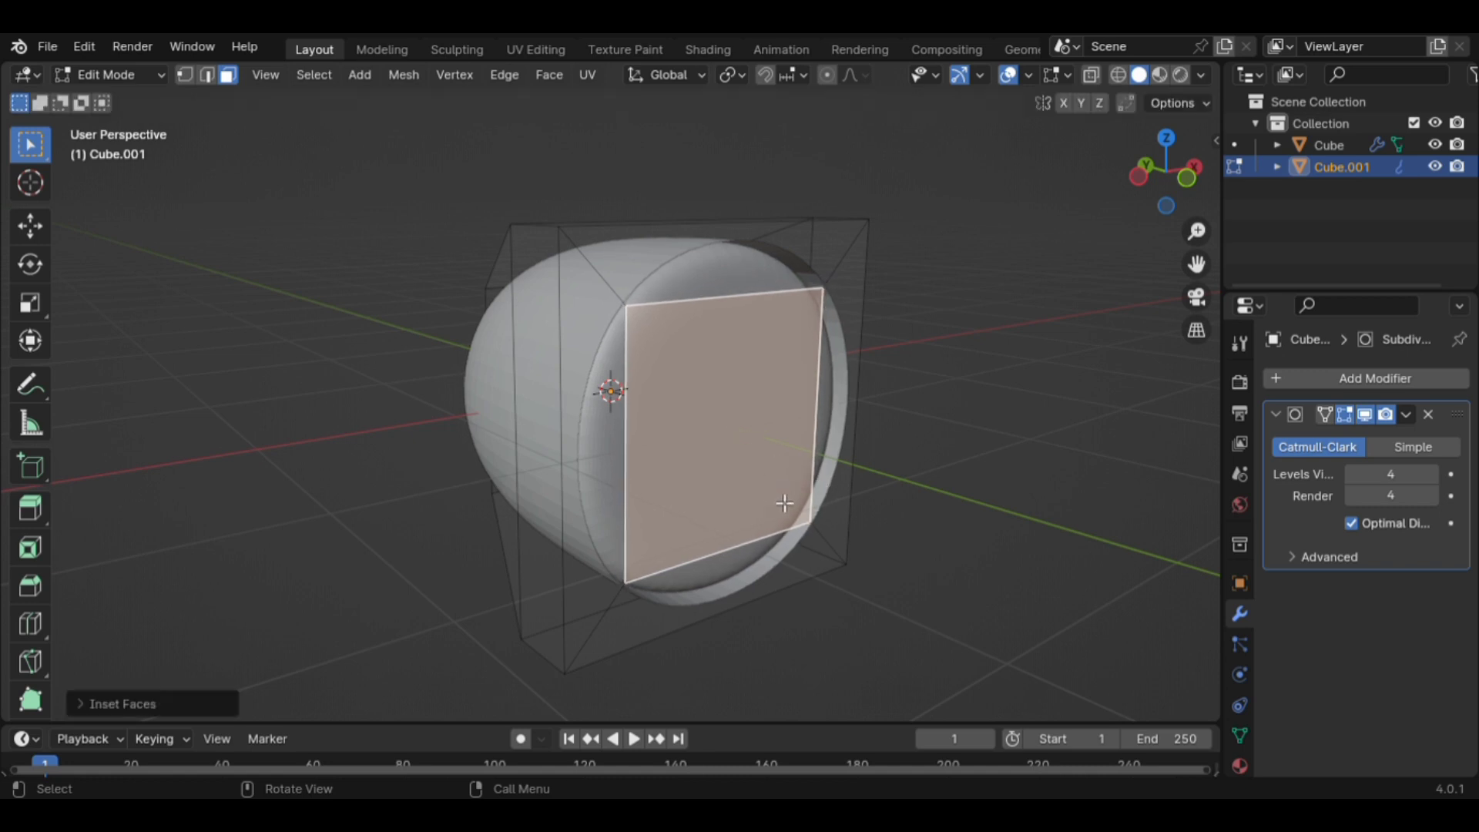
Extrude the inset face inward along Y to form a deep recess, and return to Object Mode with nothing selected.
key(e)
key(y)
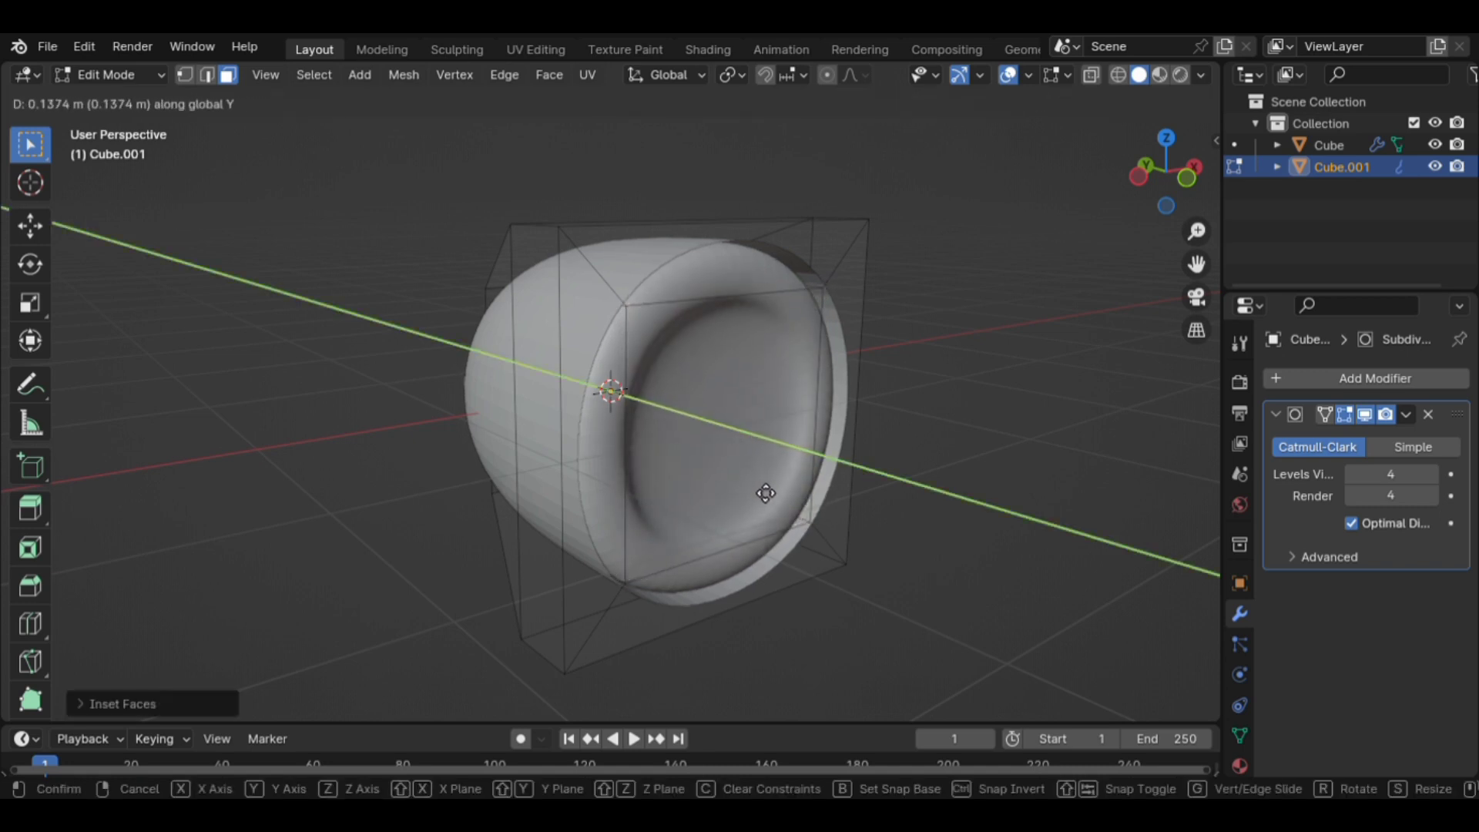
click(707, 457)
scroll(747, 448, down, 2)
middle_drag(755, 447, 812, 439)
scroll(826, 448, up, 2)
scroll(826, 449, up, 2)
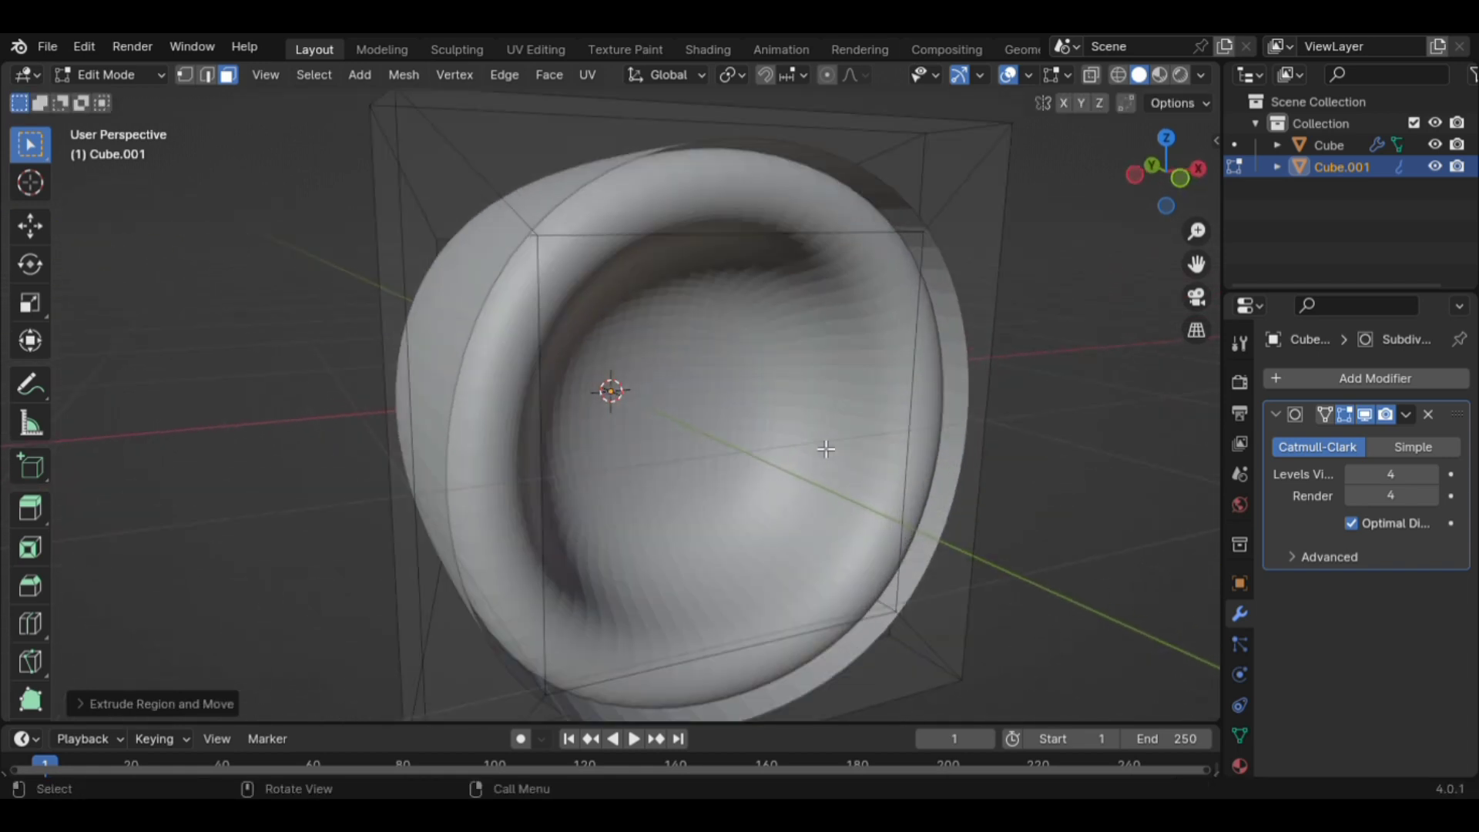
scroll(809, 444, down, 2)
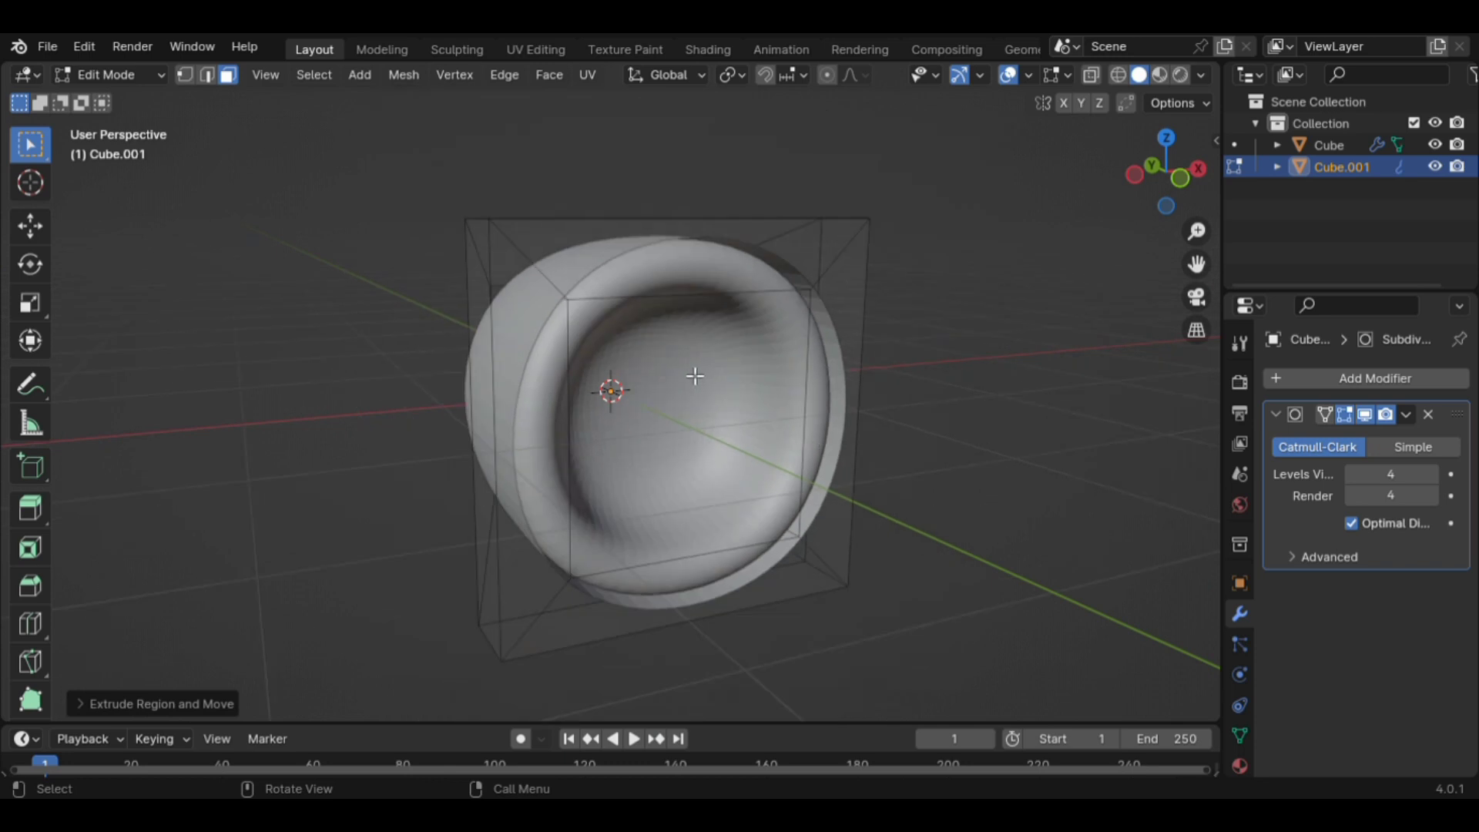
scroll(692, 375, down, 3)
middle_drag(666, 378, 770, 369)
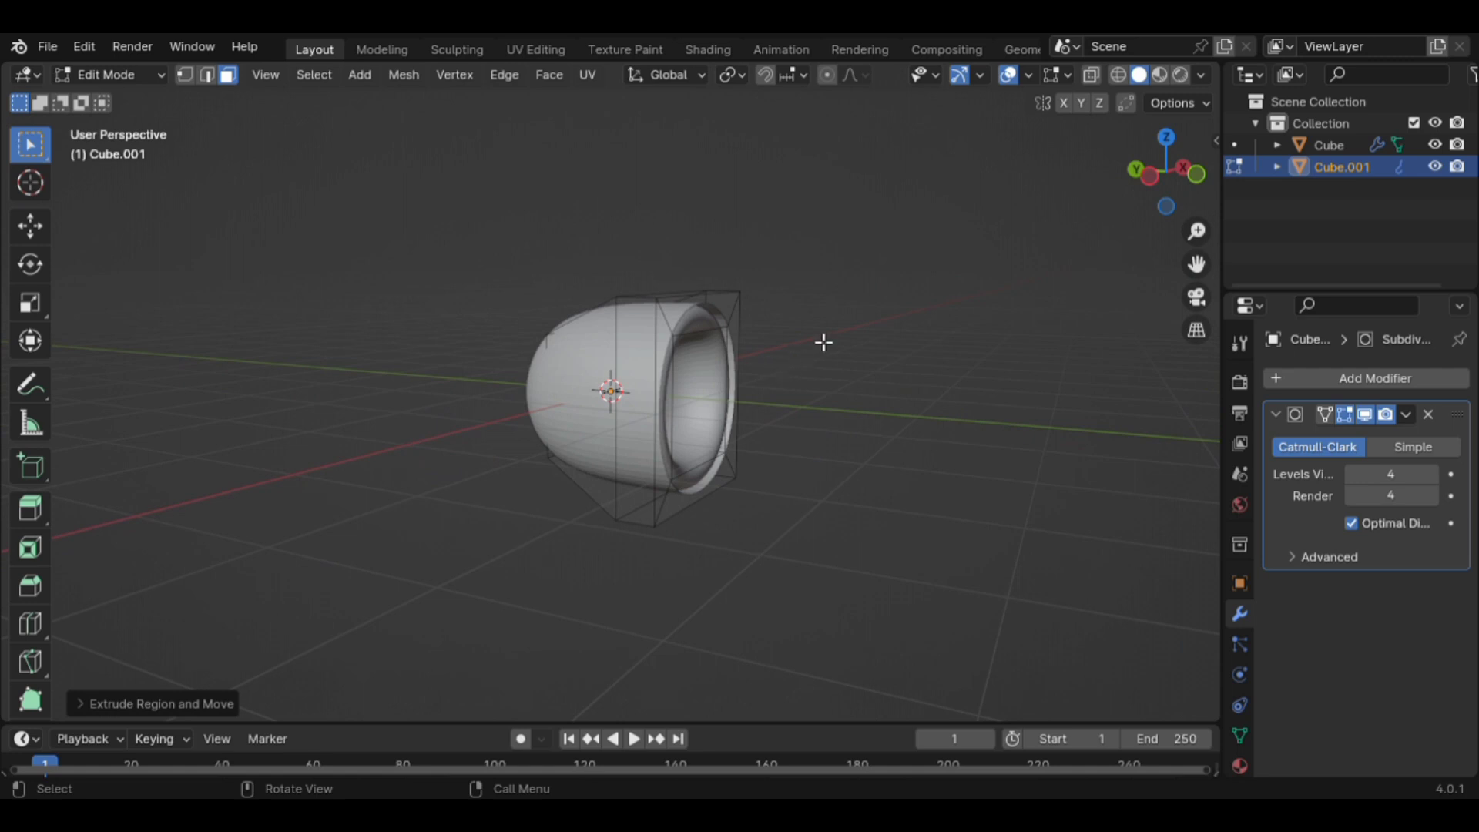
key(Tab)
click(941, 367)
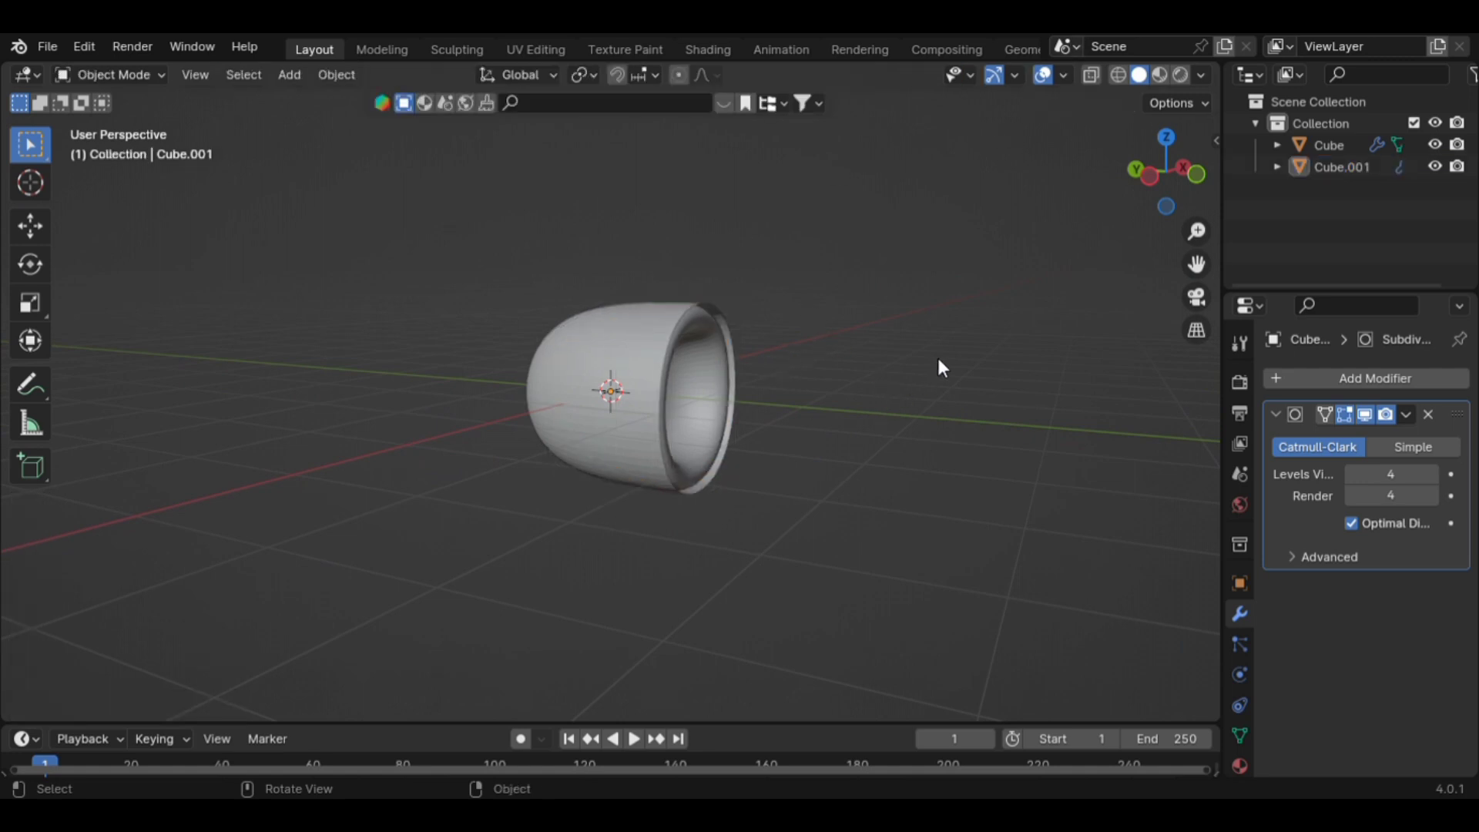
Move the top edge of the outer housing's open end about 0.35 m forward along Y to form an overhanging hood.
scroll(964, 371, up, 5)
middle_drag(931, 340, 861, 281)
click(686, 189)
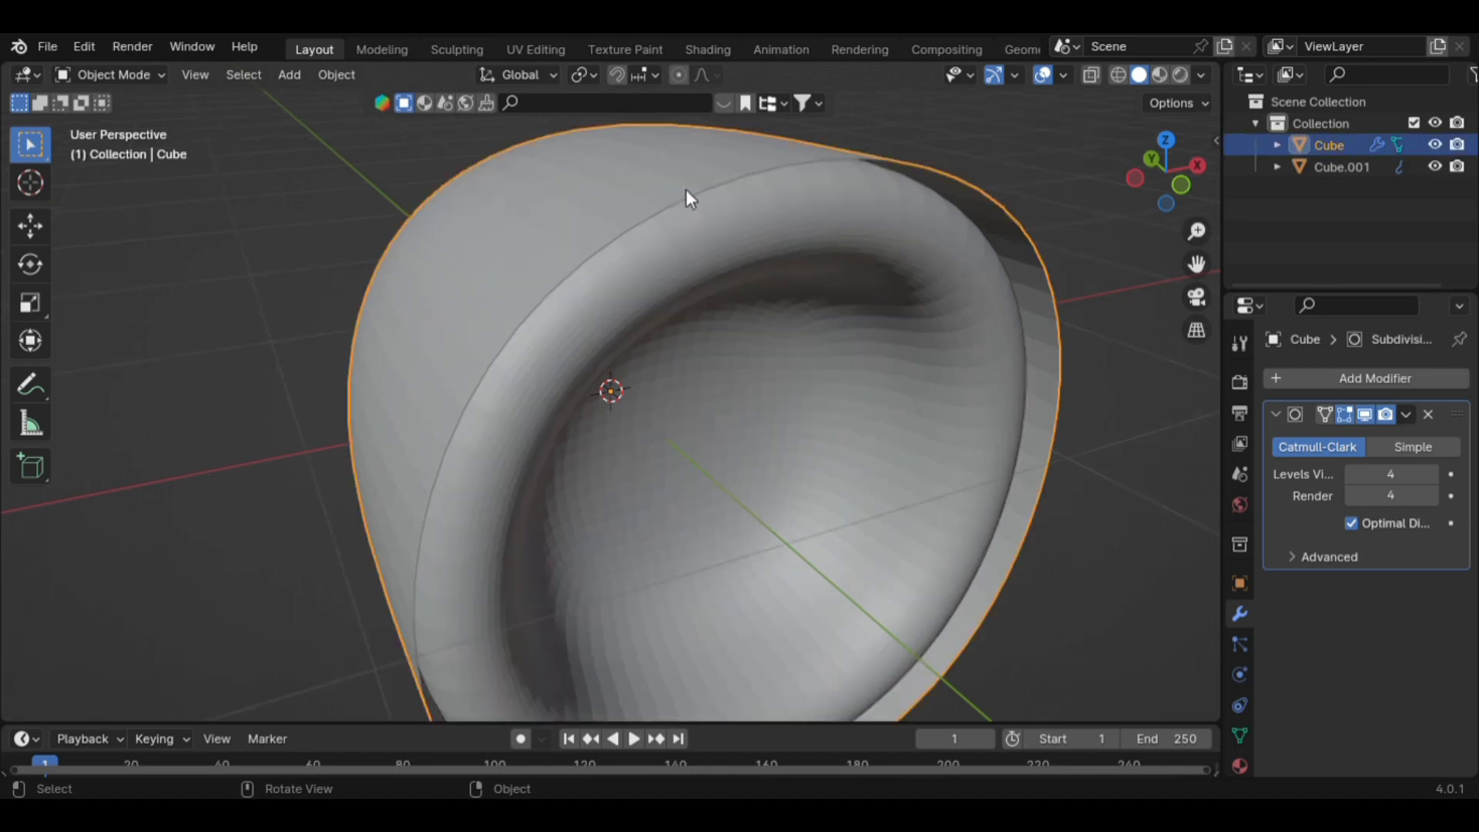
key(Tab)
scroll(759, 188, down, 6)
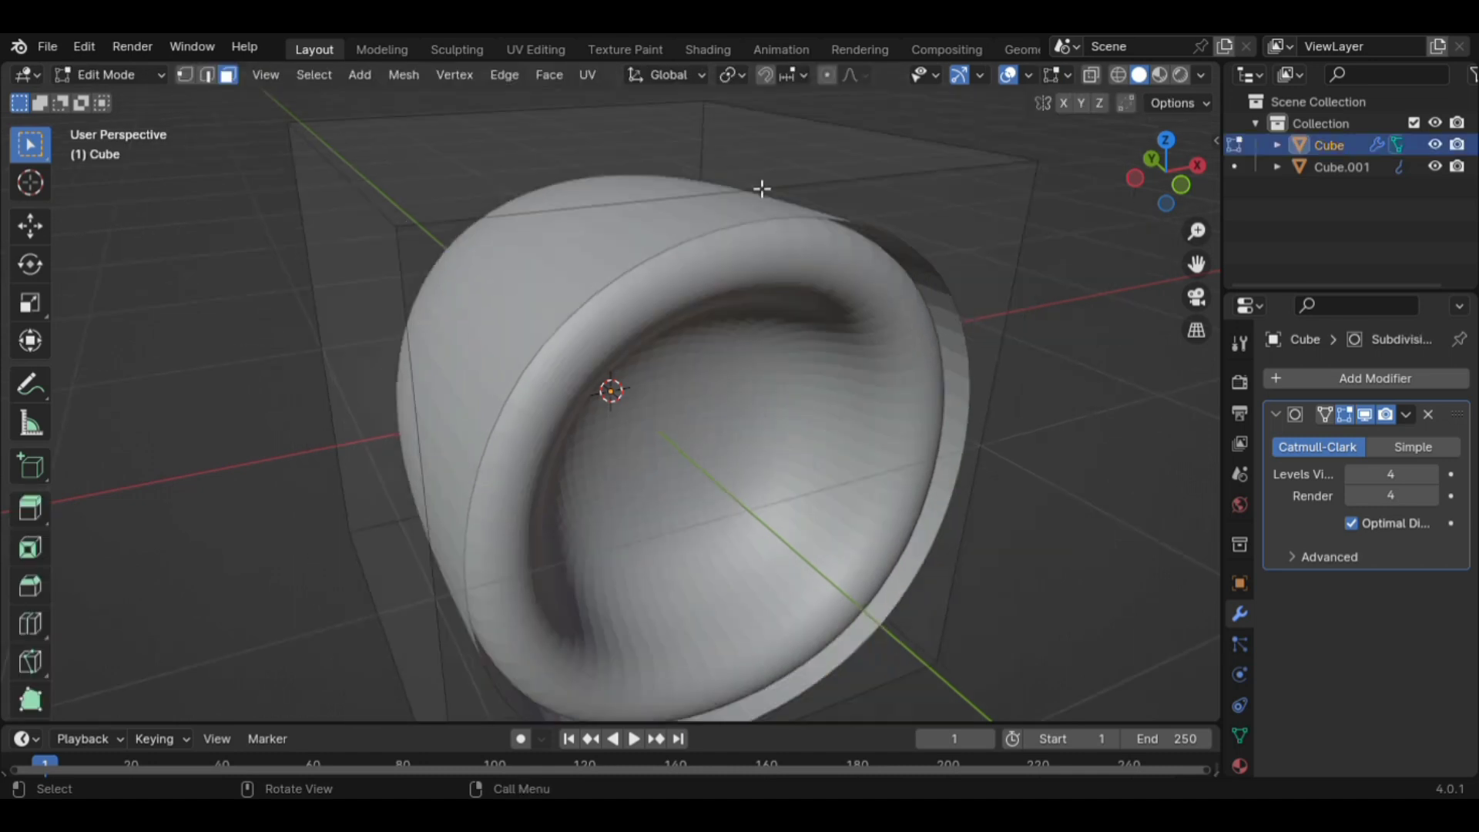
middle_drag(766, 192, 805, 196)
key(2)
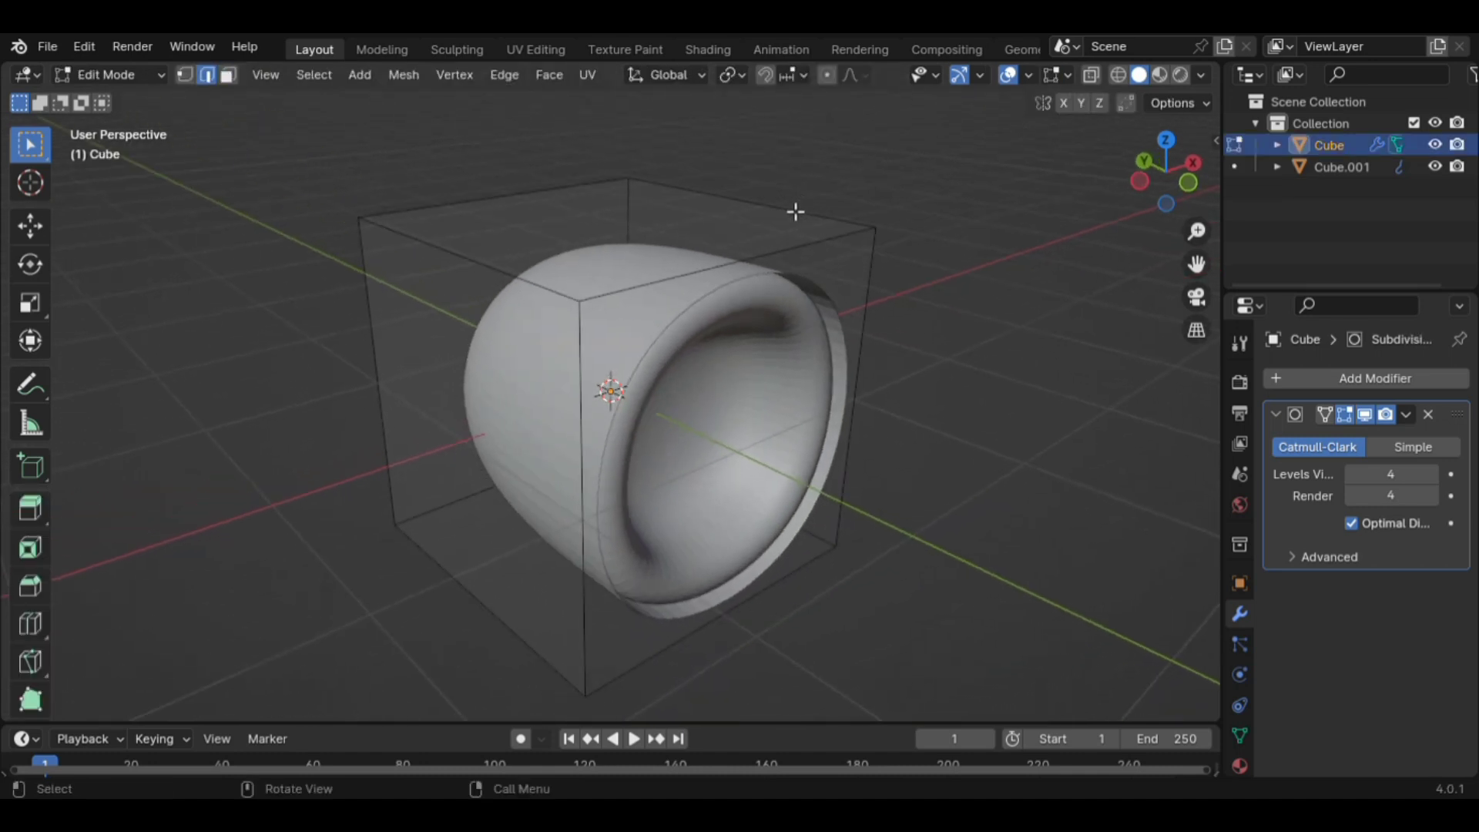
click(788, 252)
scroll(799, 251, down, 4)
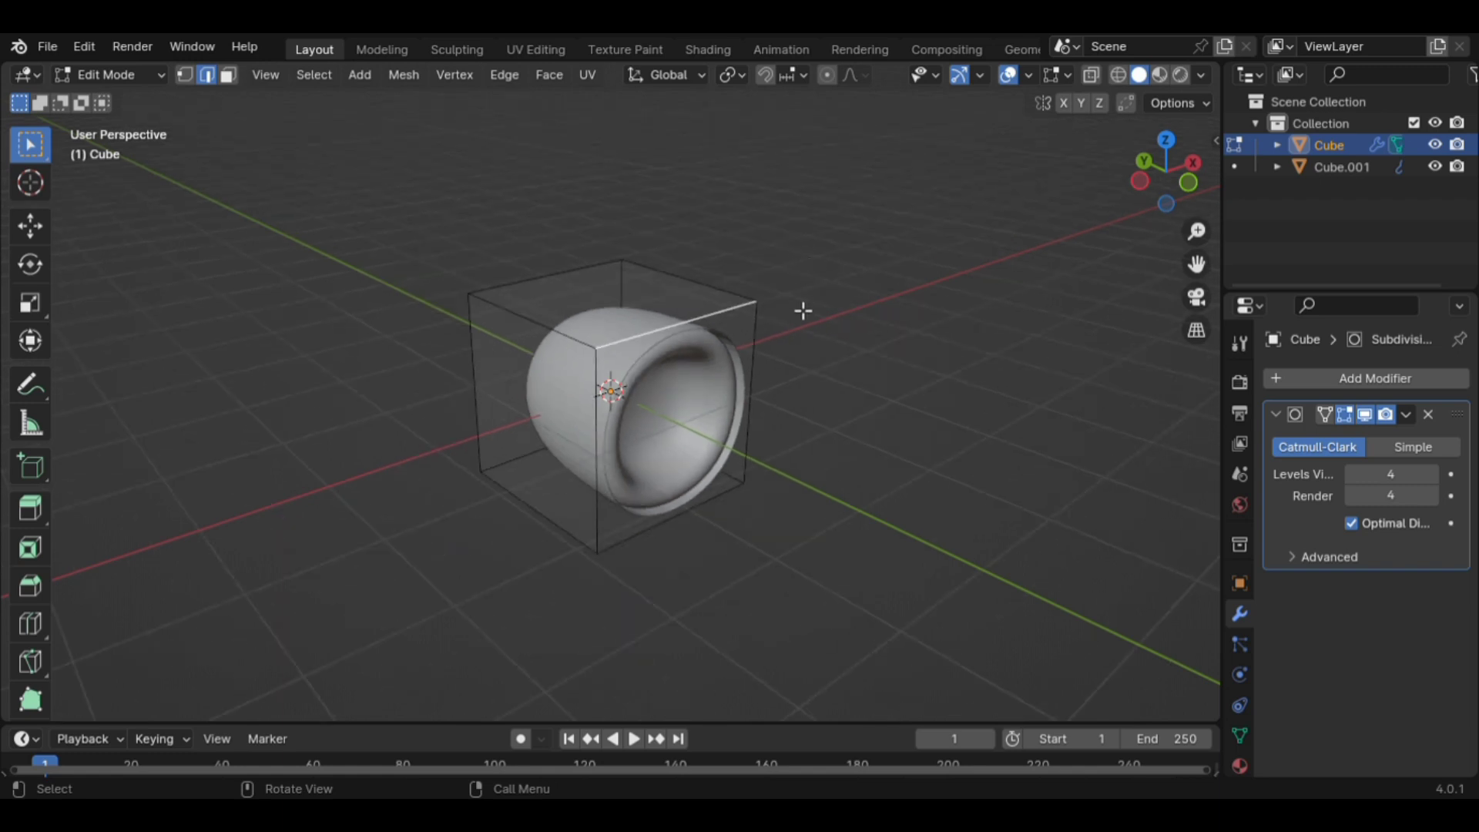
middle_drag(802, 313, 839, 312)
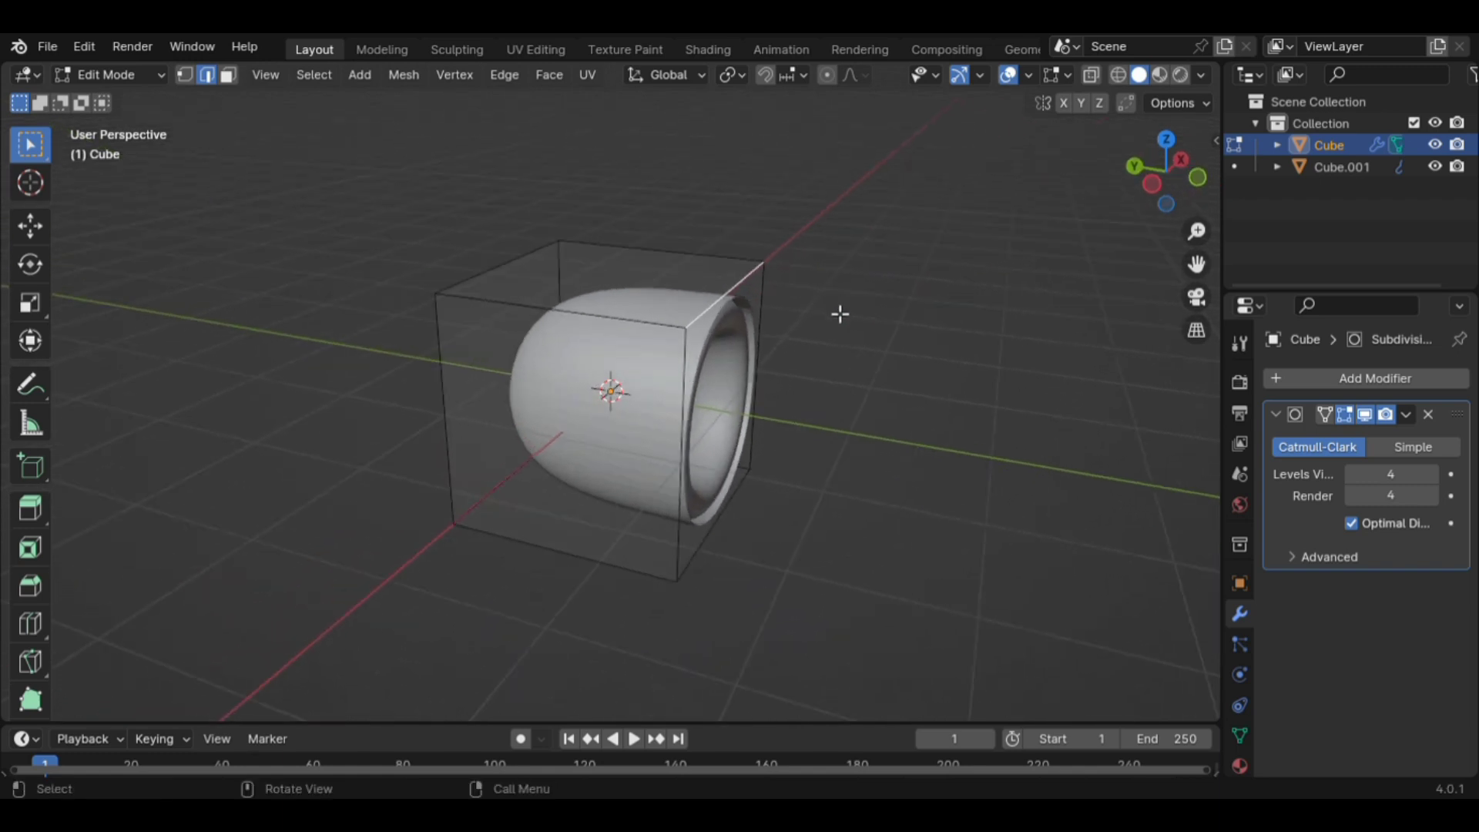
key(g)
key(y)
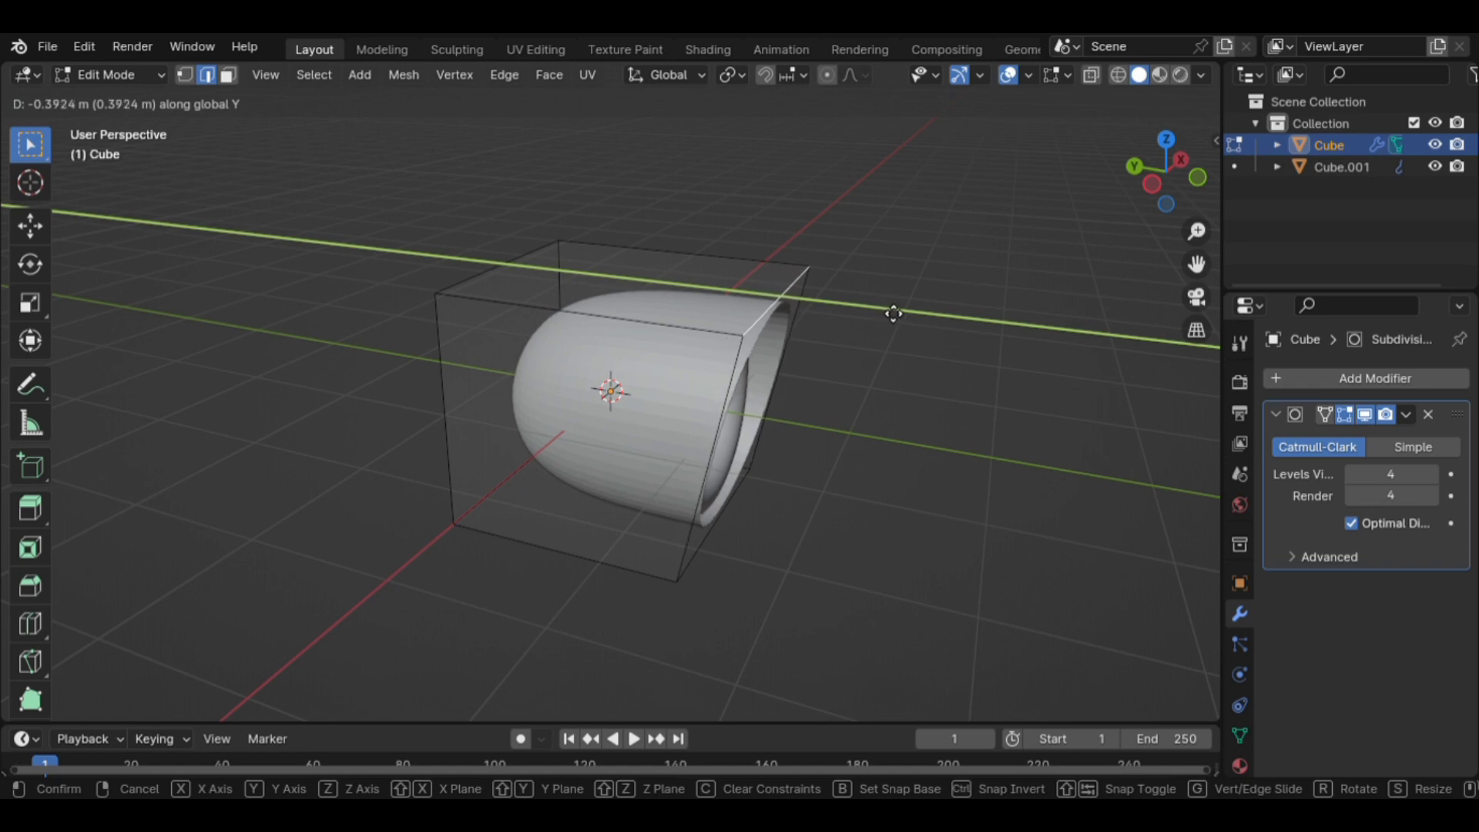
click(886, 305)
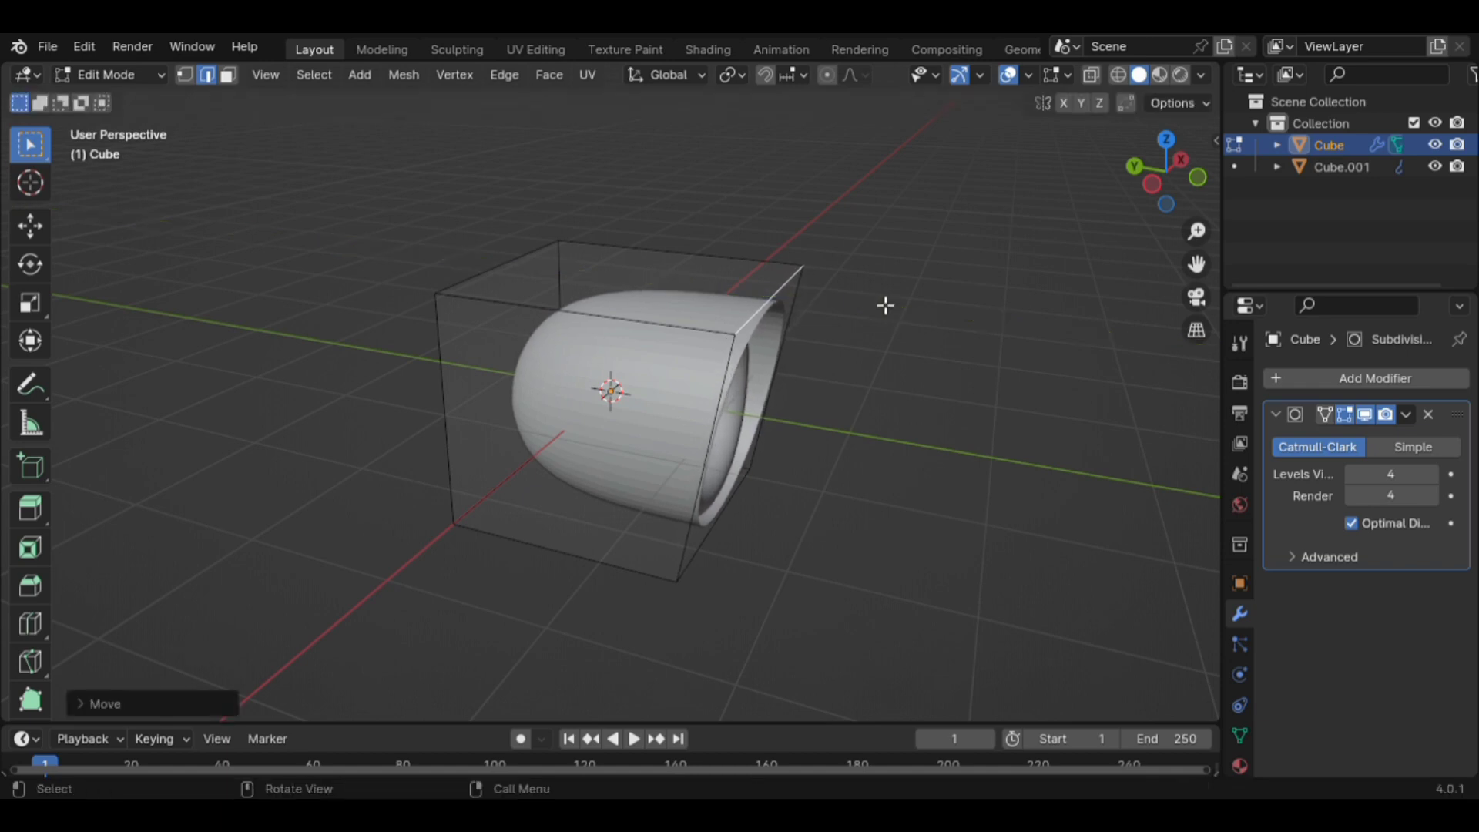
Move the bottom edge of the housing's open end slightly back along Y and return to Object Mode with nothing selected.
middle_drag(886, 305, 808, 305)
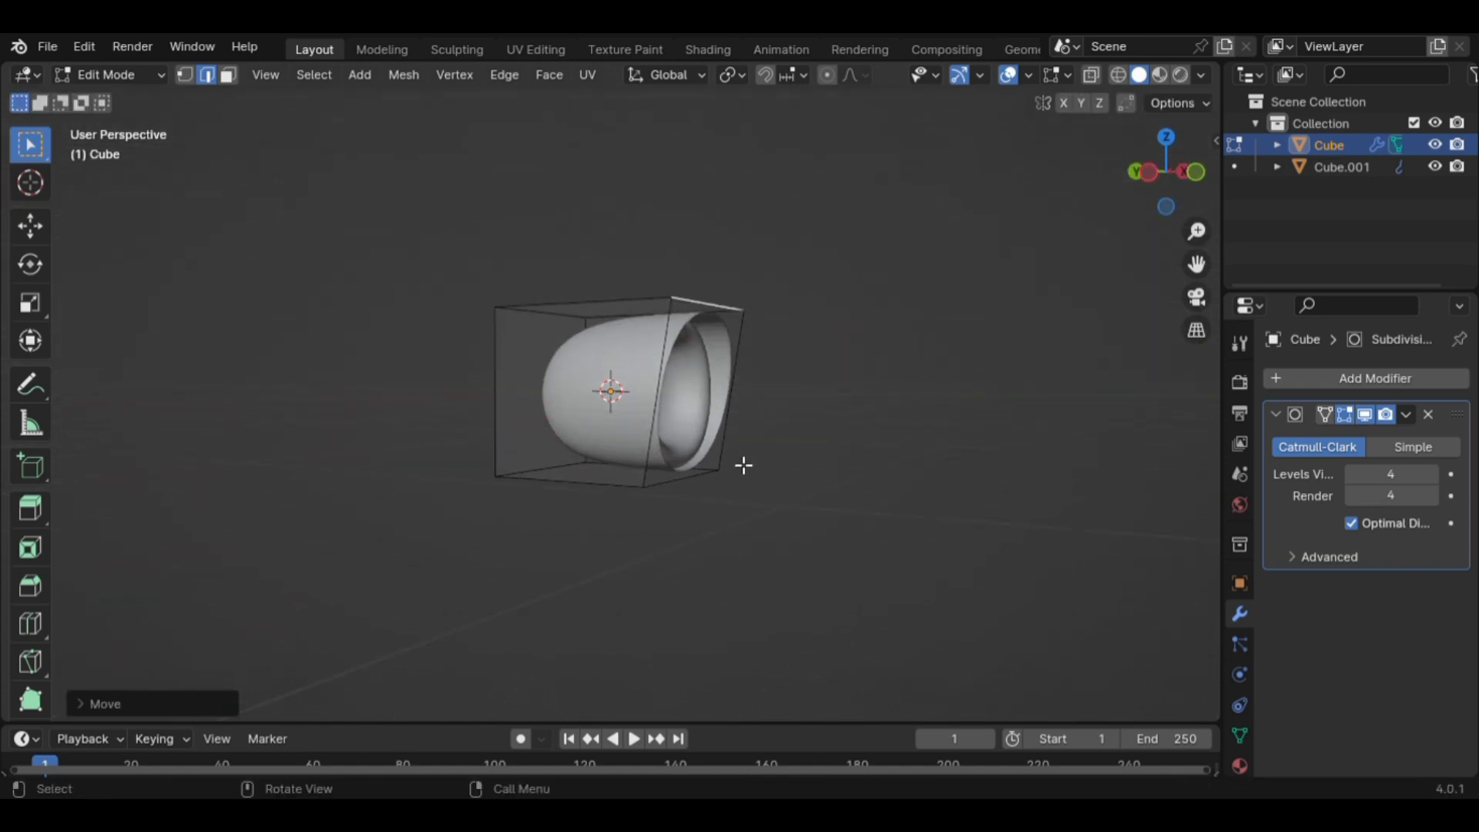
click(708, 488)
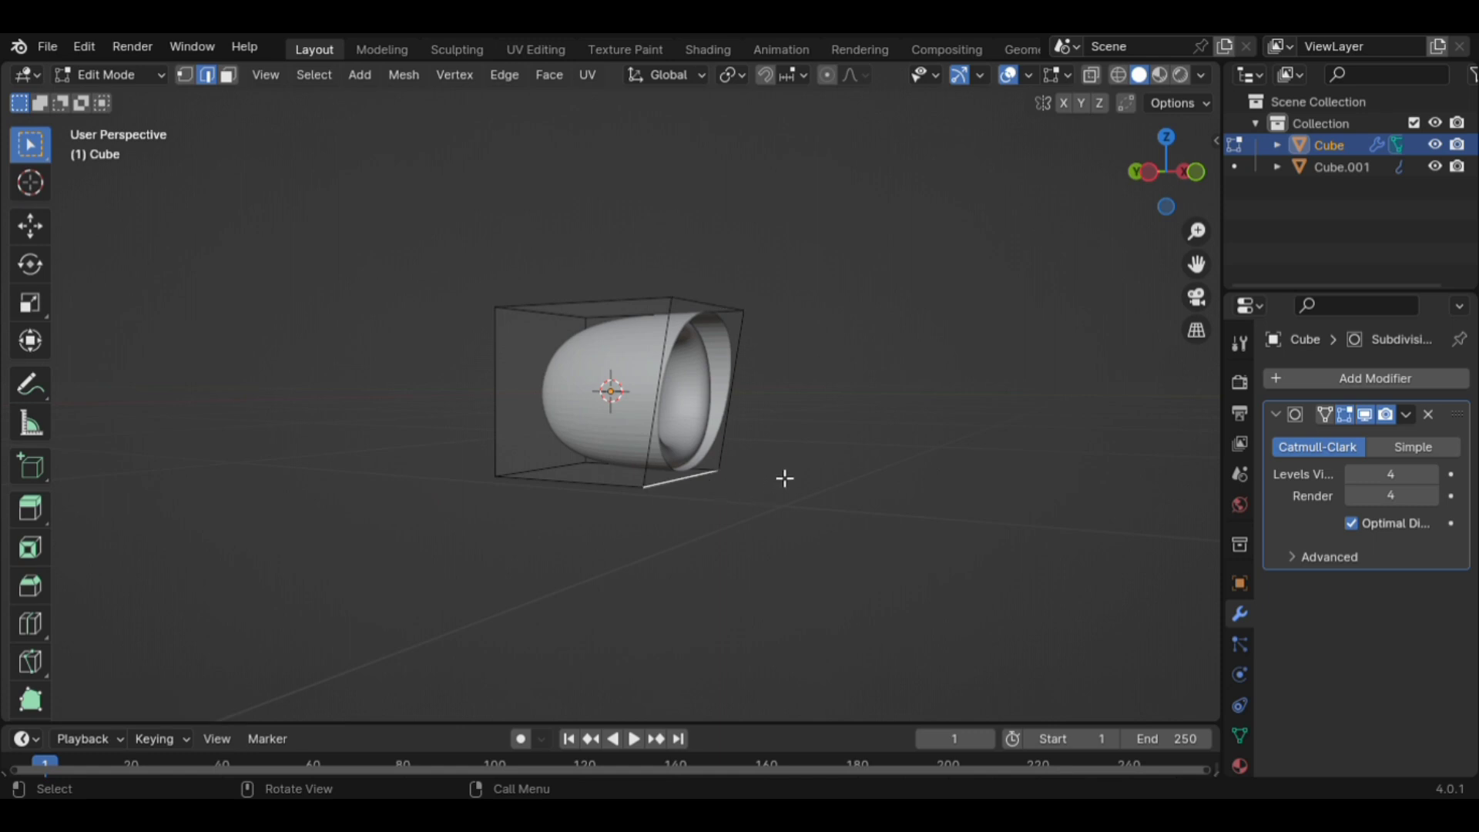
middle_drag(790, 476, 797, 525)
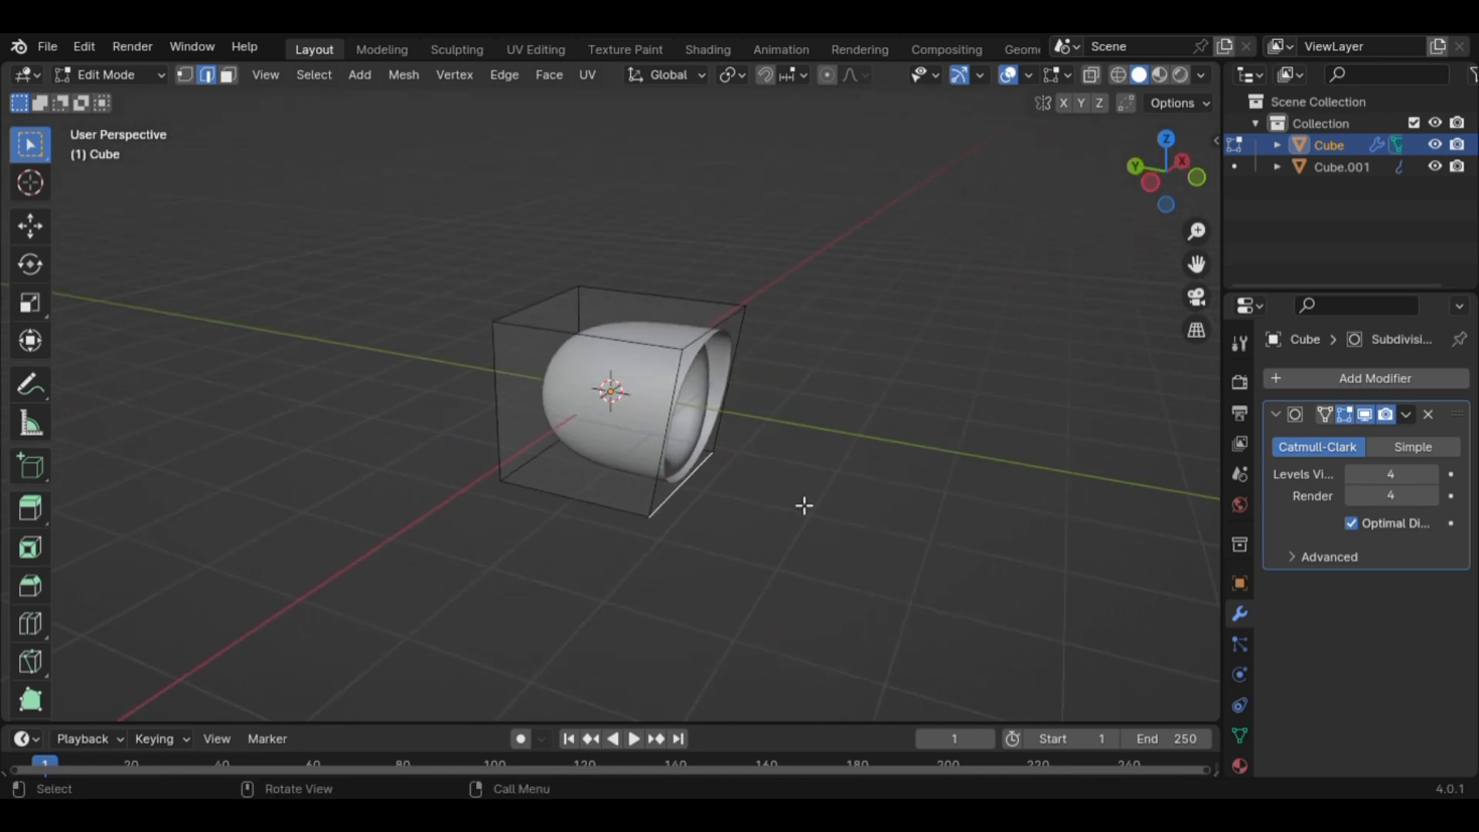
key(g)
key(y)
click(776, 499)
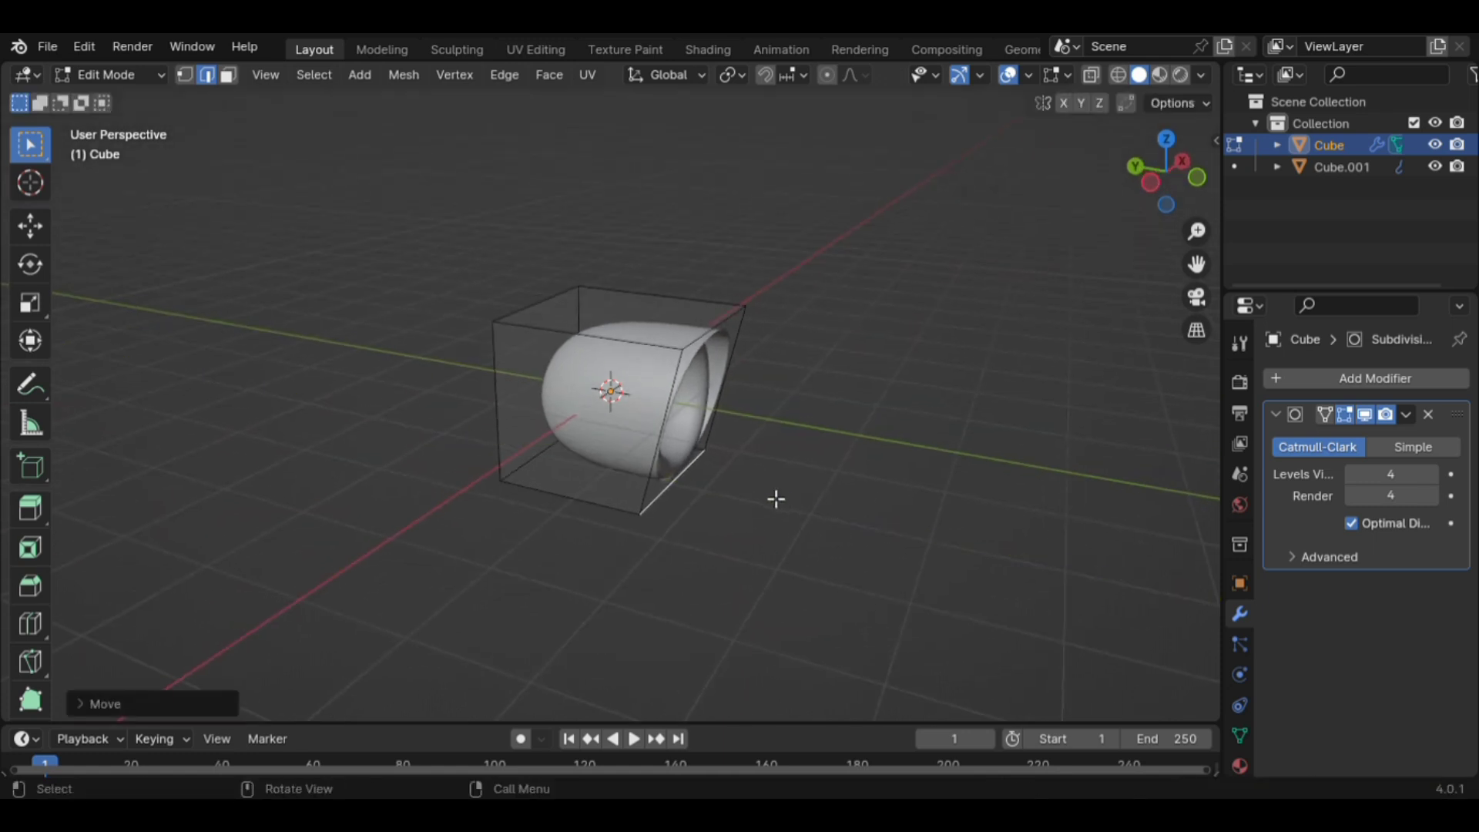
middle_drag(776, 499, 727, 423)
key(Tab)
click(865, 423)
scroll(728, 423, up, 3)
scroll(750, 414, down, 3)
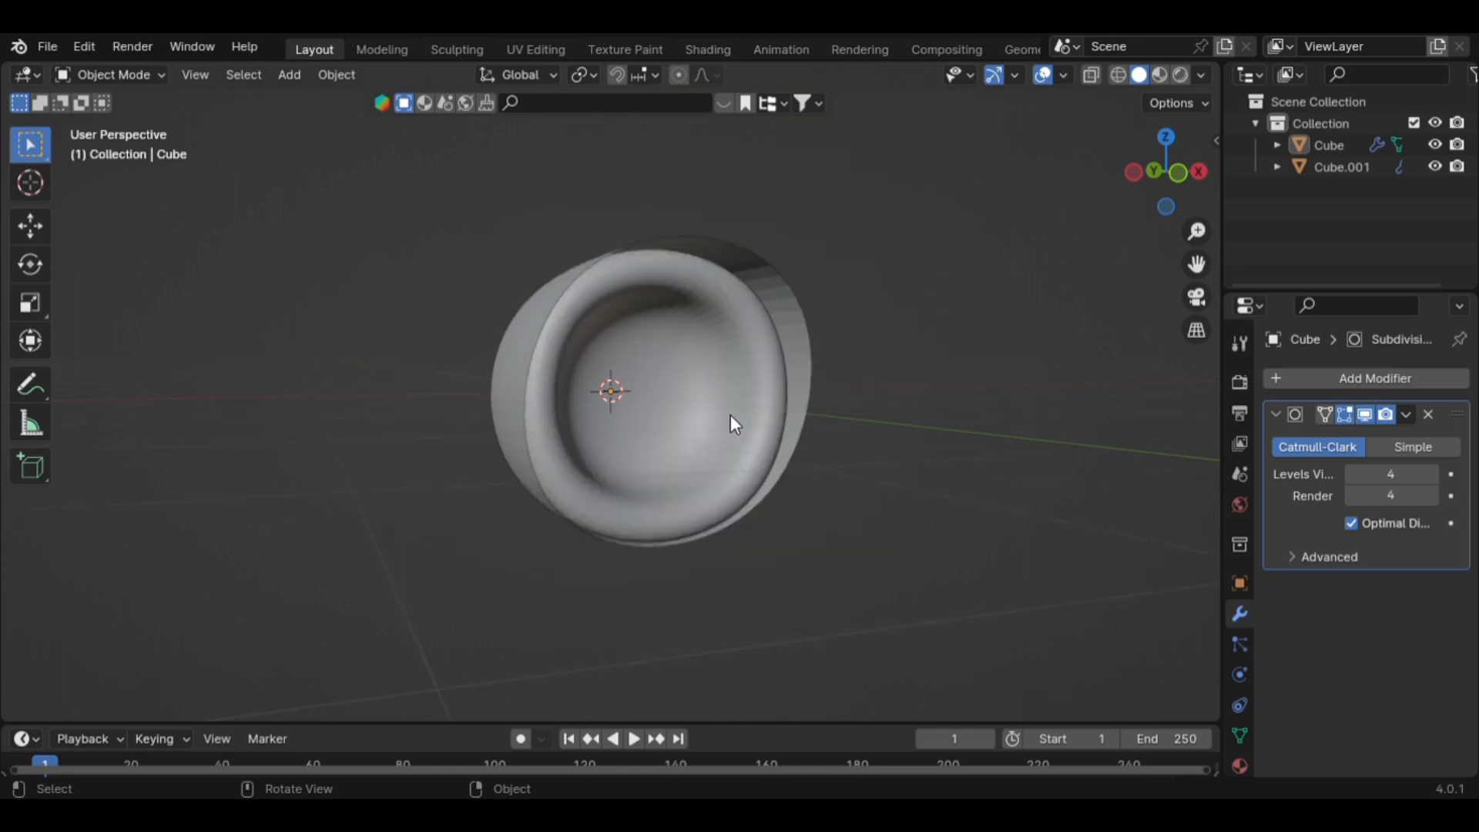
scroll(728, 403, down, 2)
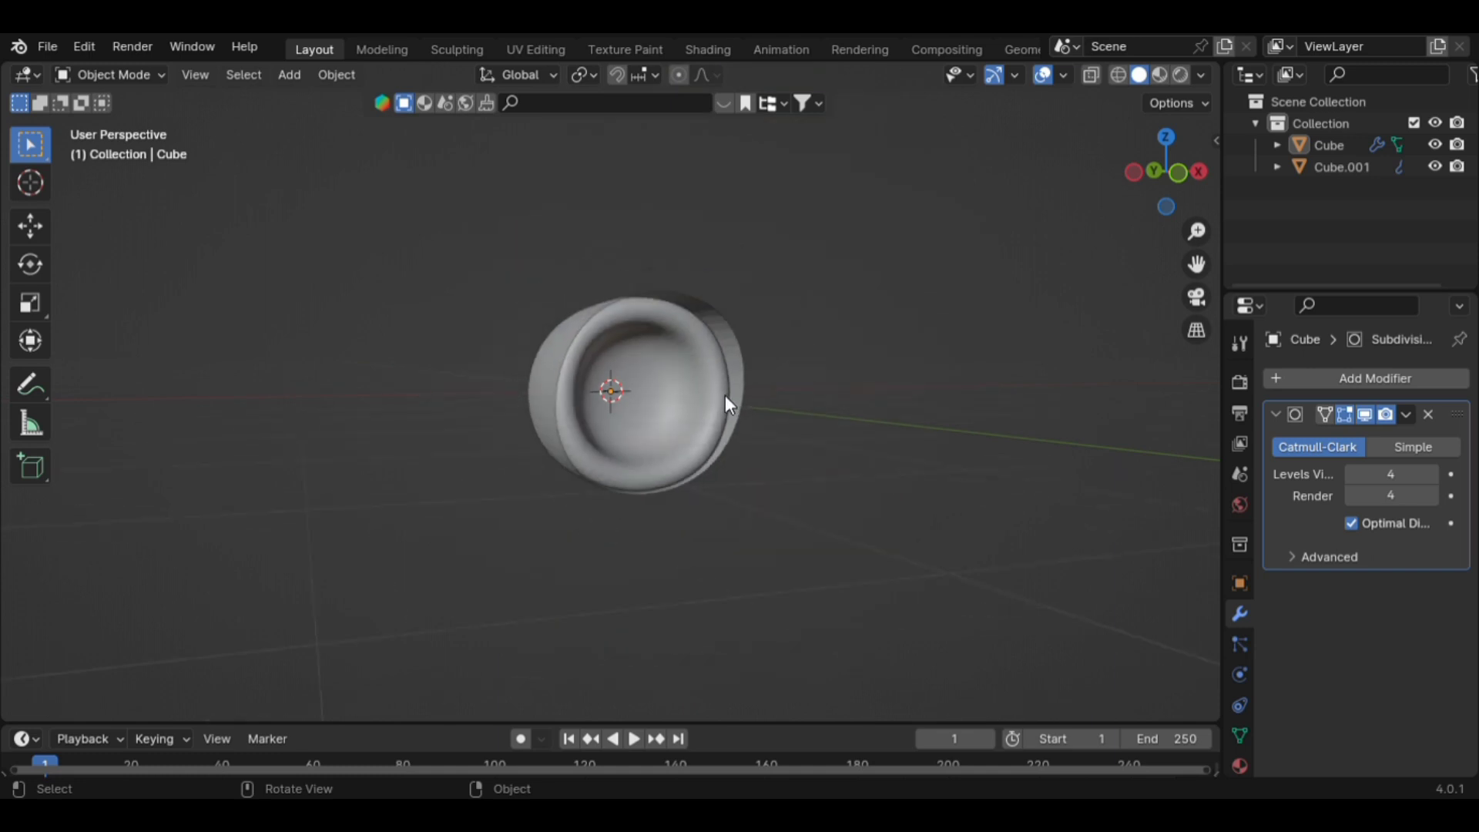
scroll(724, 395, up, 2)
middle_drag(835, 390, 786, 339)
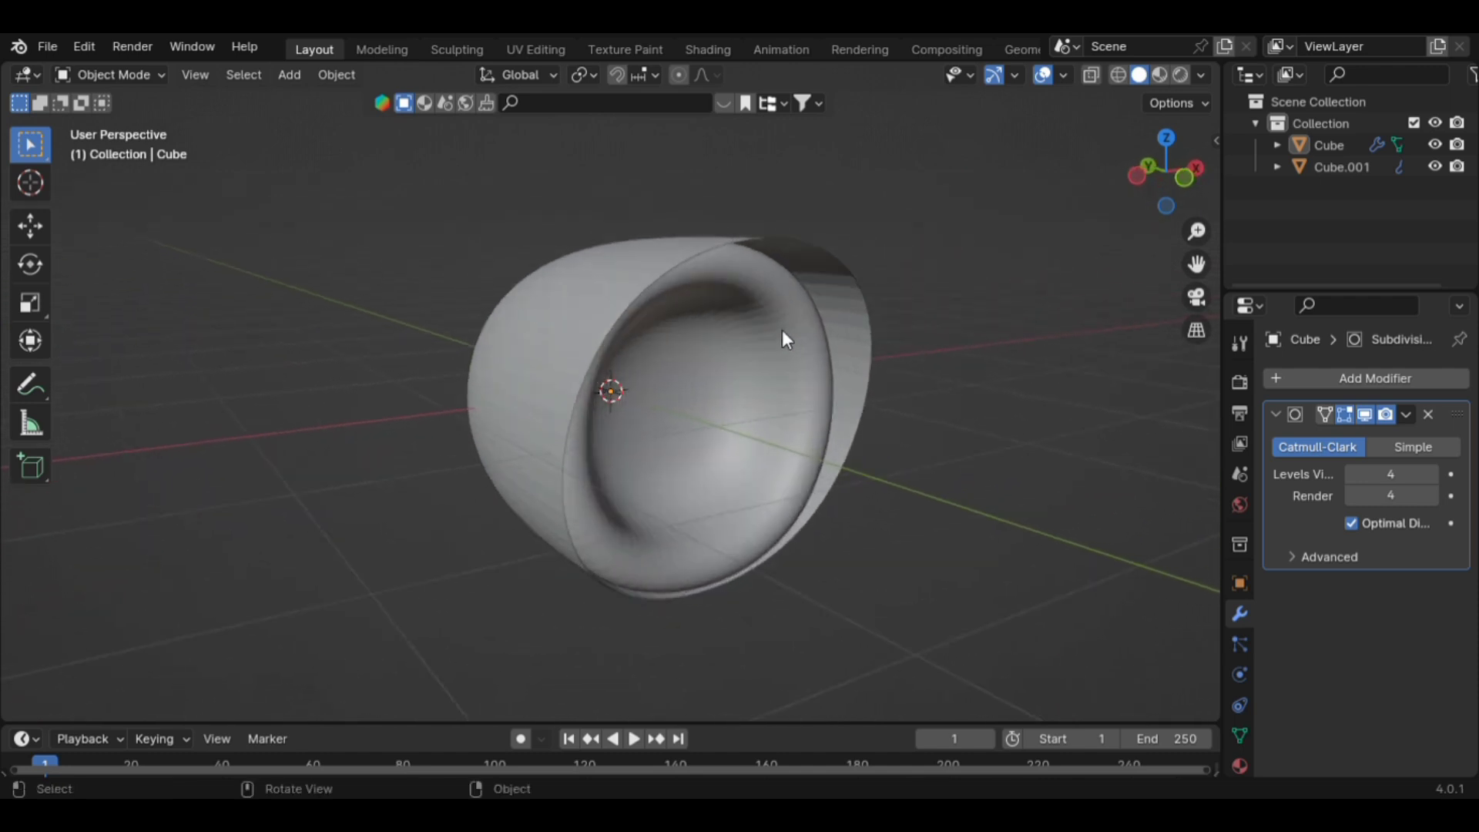
Add a Solidify modifier to the outer housing and set its thickness to 0.03 m.
click(658, 274)
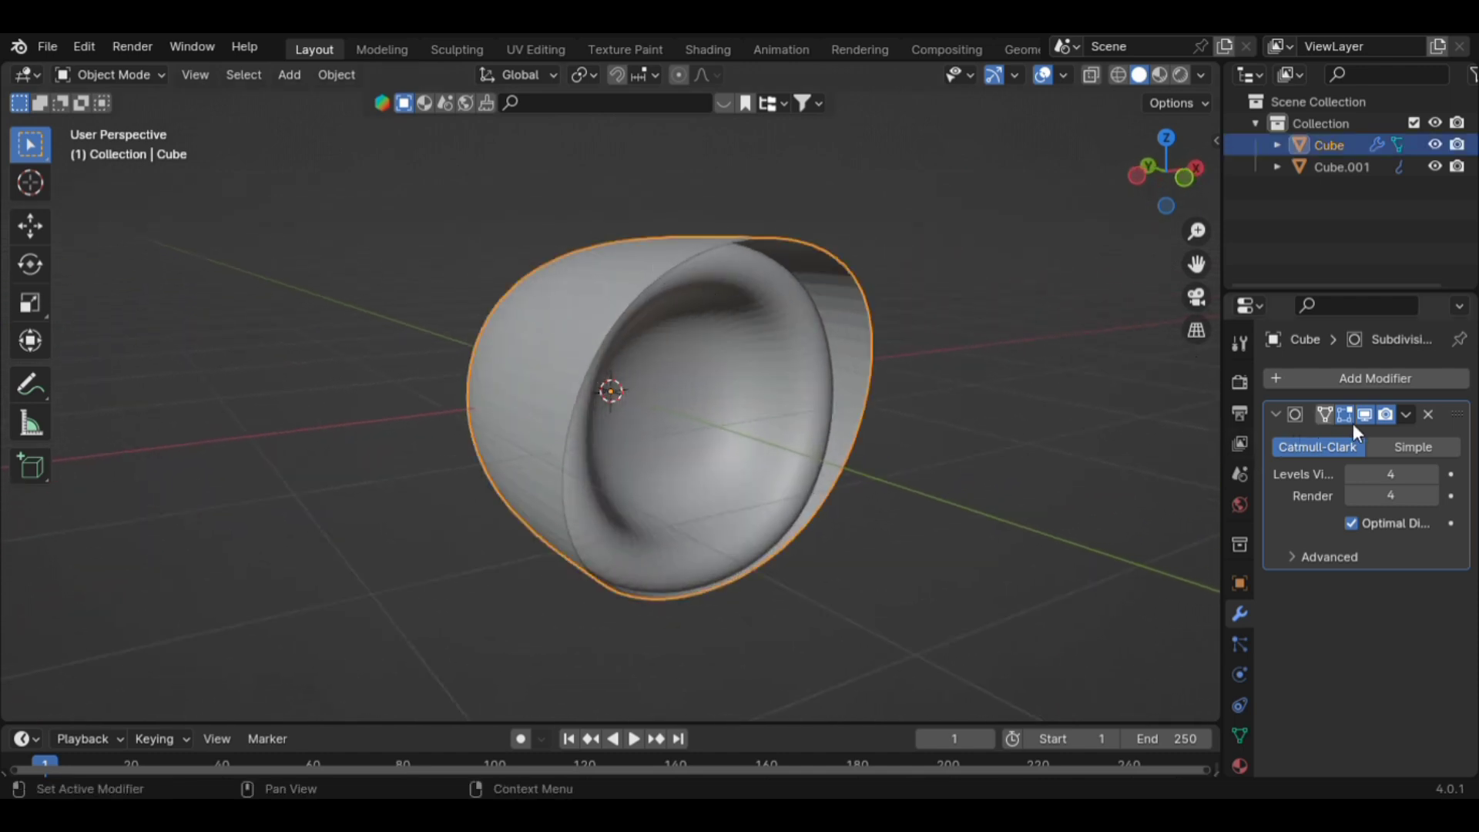
click(1401, 379)
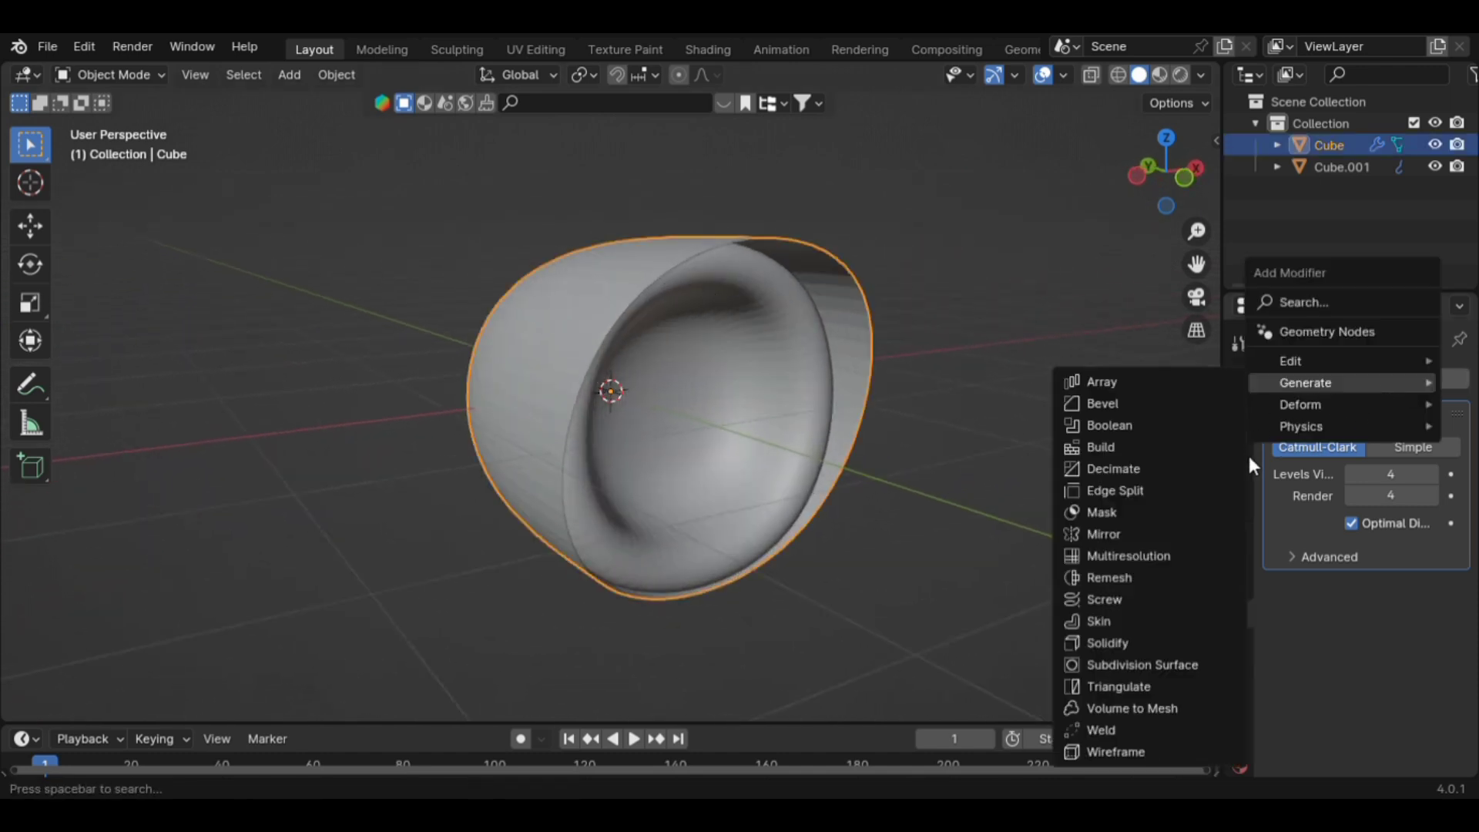
click(1172, 642)
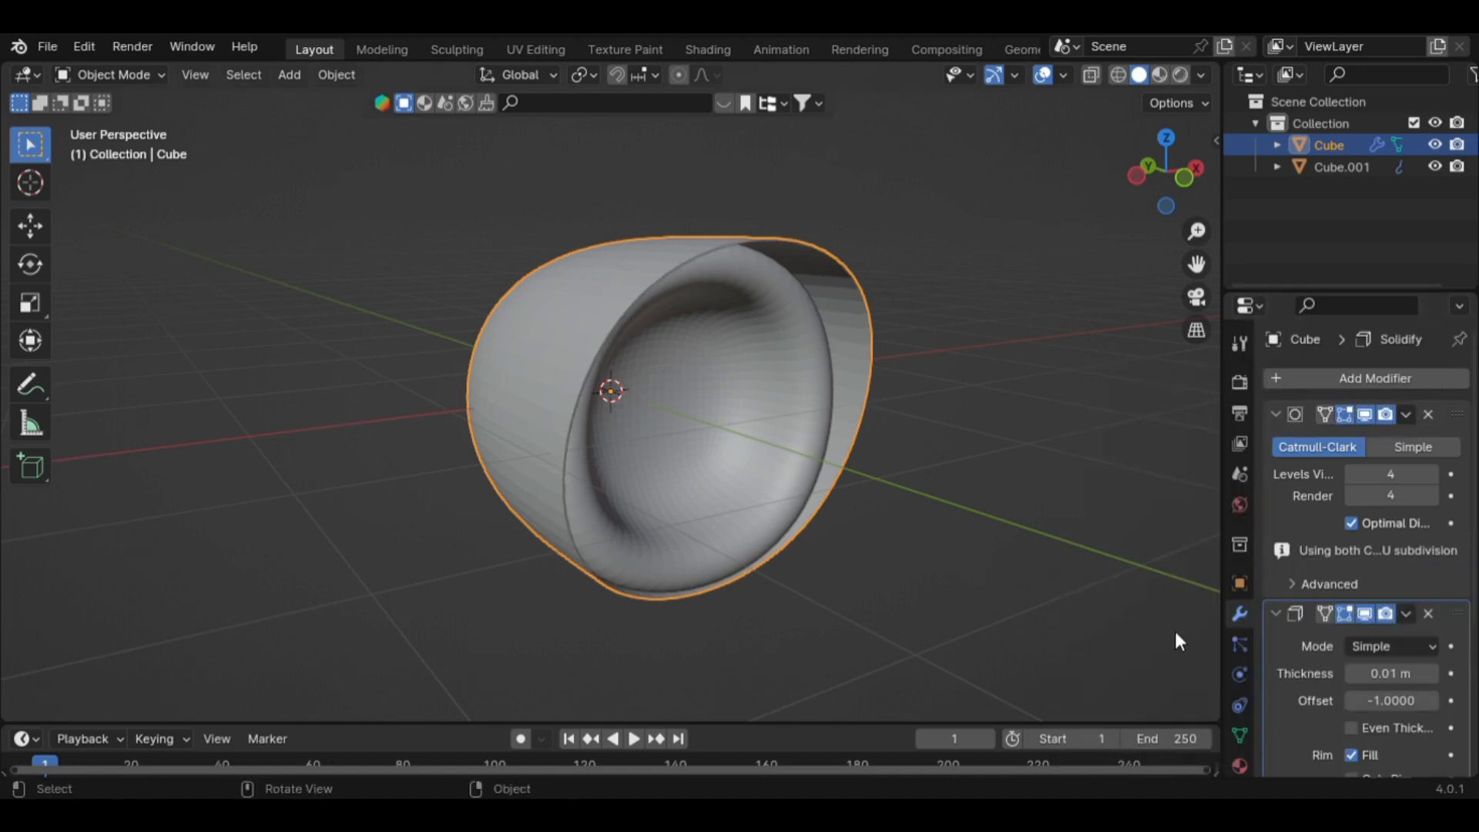
click(1431, 674)
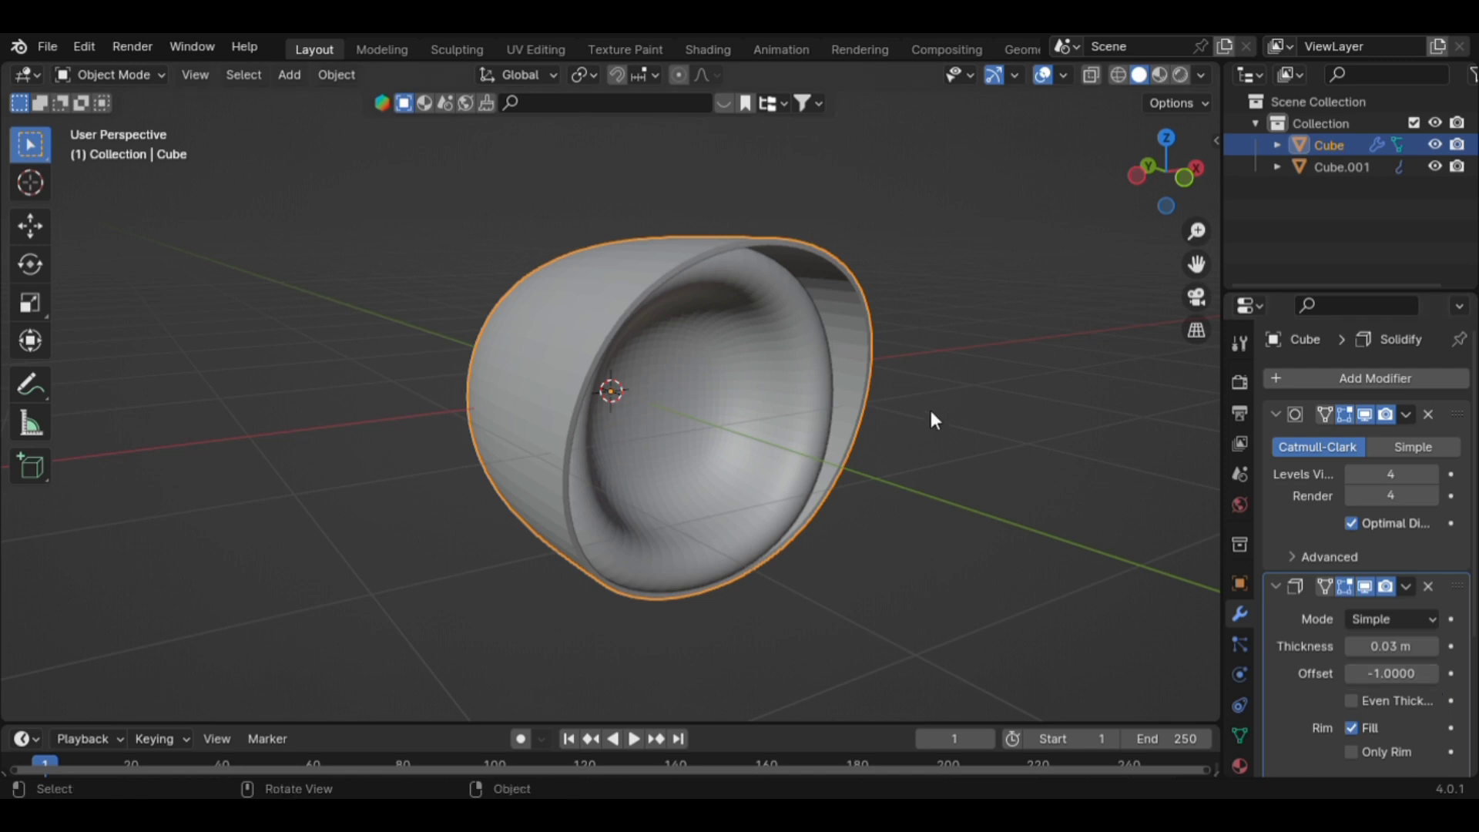
scroll(886, 363, up, 5)
middle_drag(875, 344, 886, 389)
scroll(919, 376, down, 2)
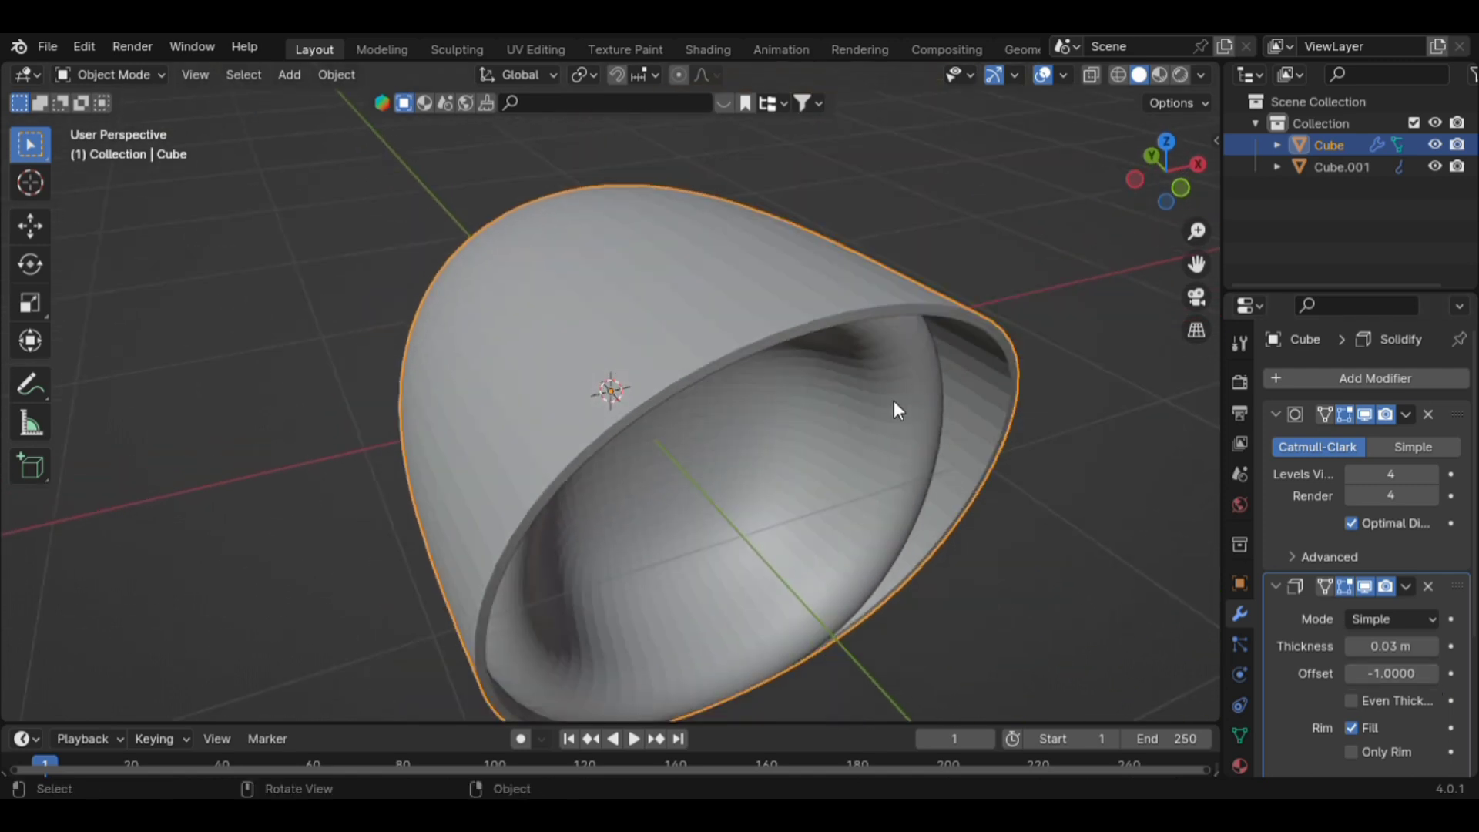
click(895, 399)
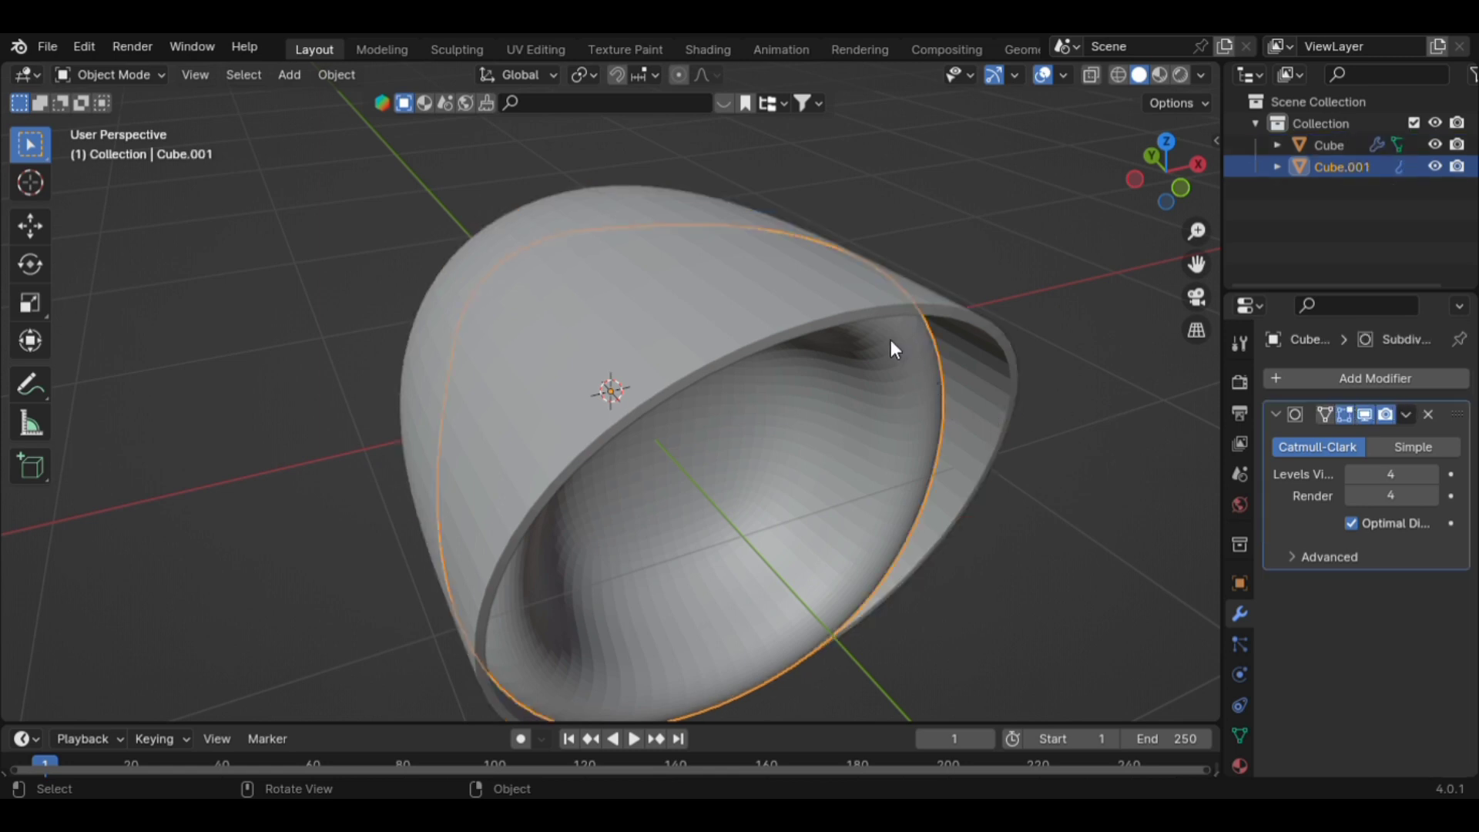
click(850, 308)
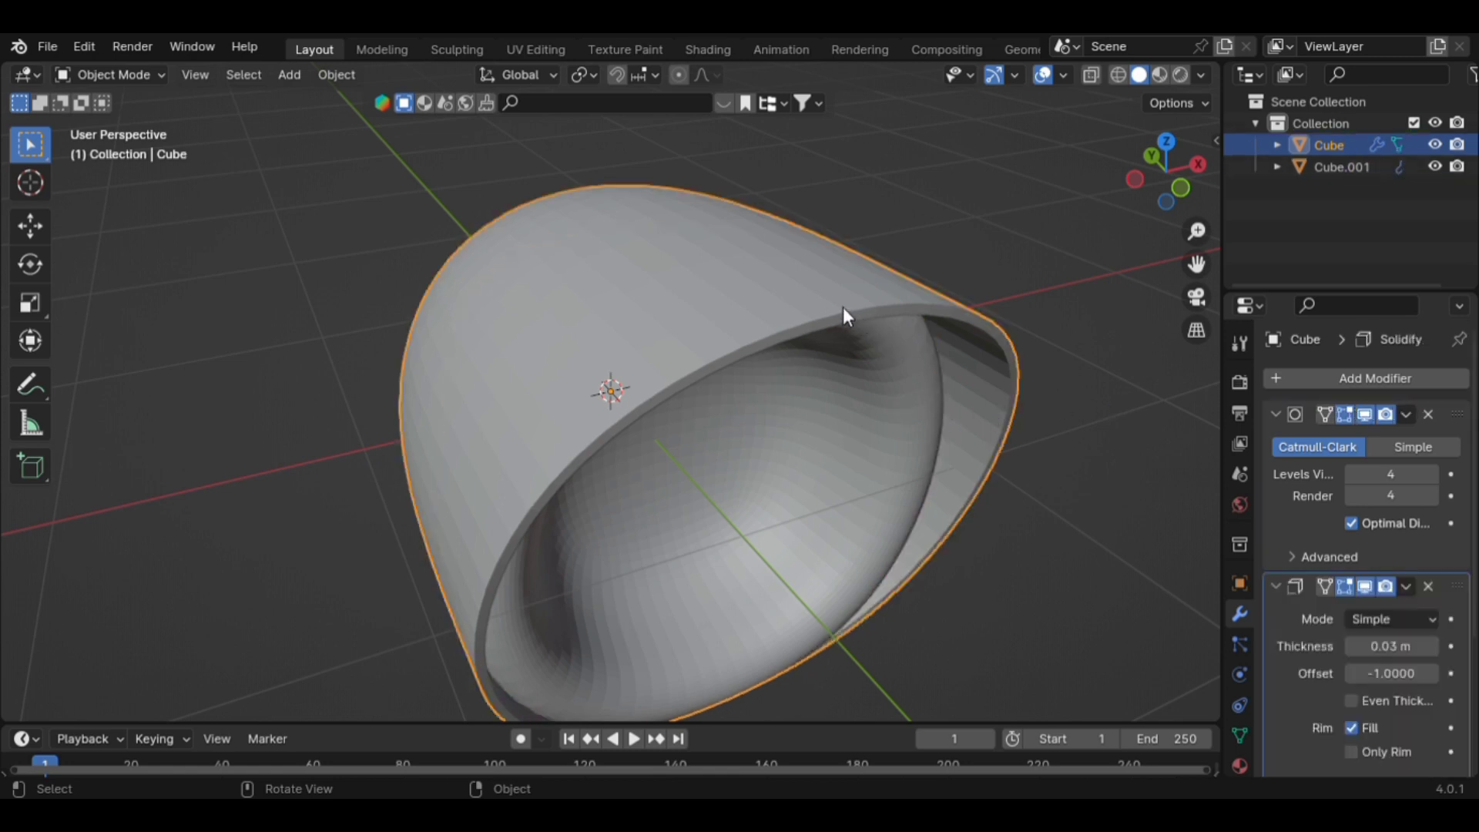
scroll(845, 351, down, 3)
middle_drag(846, 351, 831, 410)
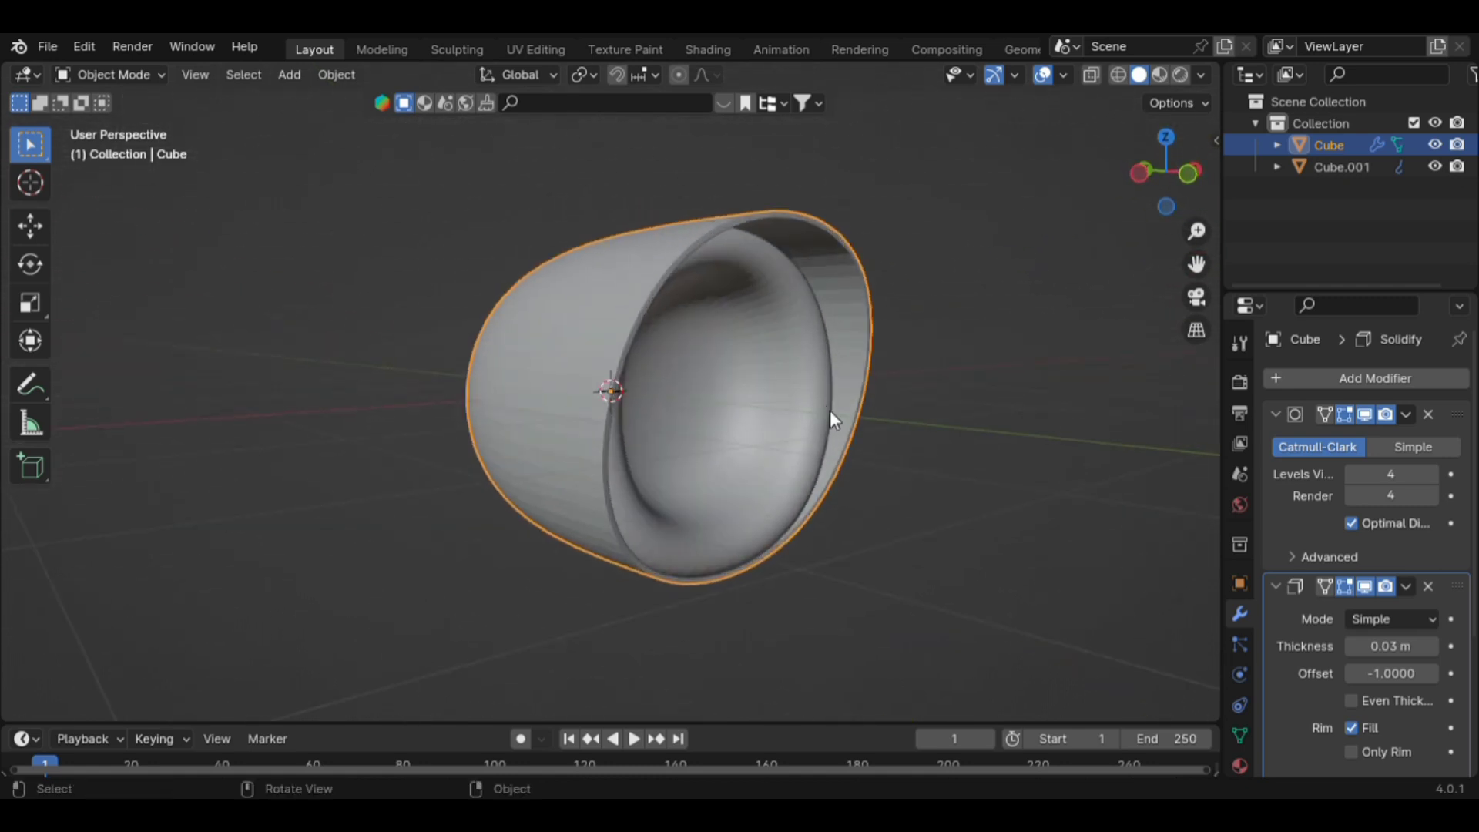
Add a UV sphere at the 3D cursor and enter Edit Mode on it.
click(895, 469)
key(shift+a)
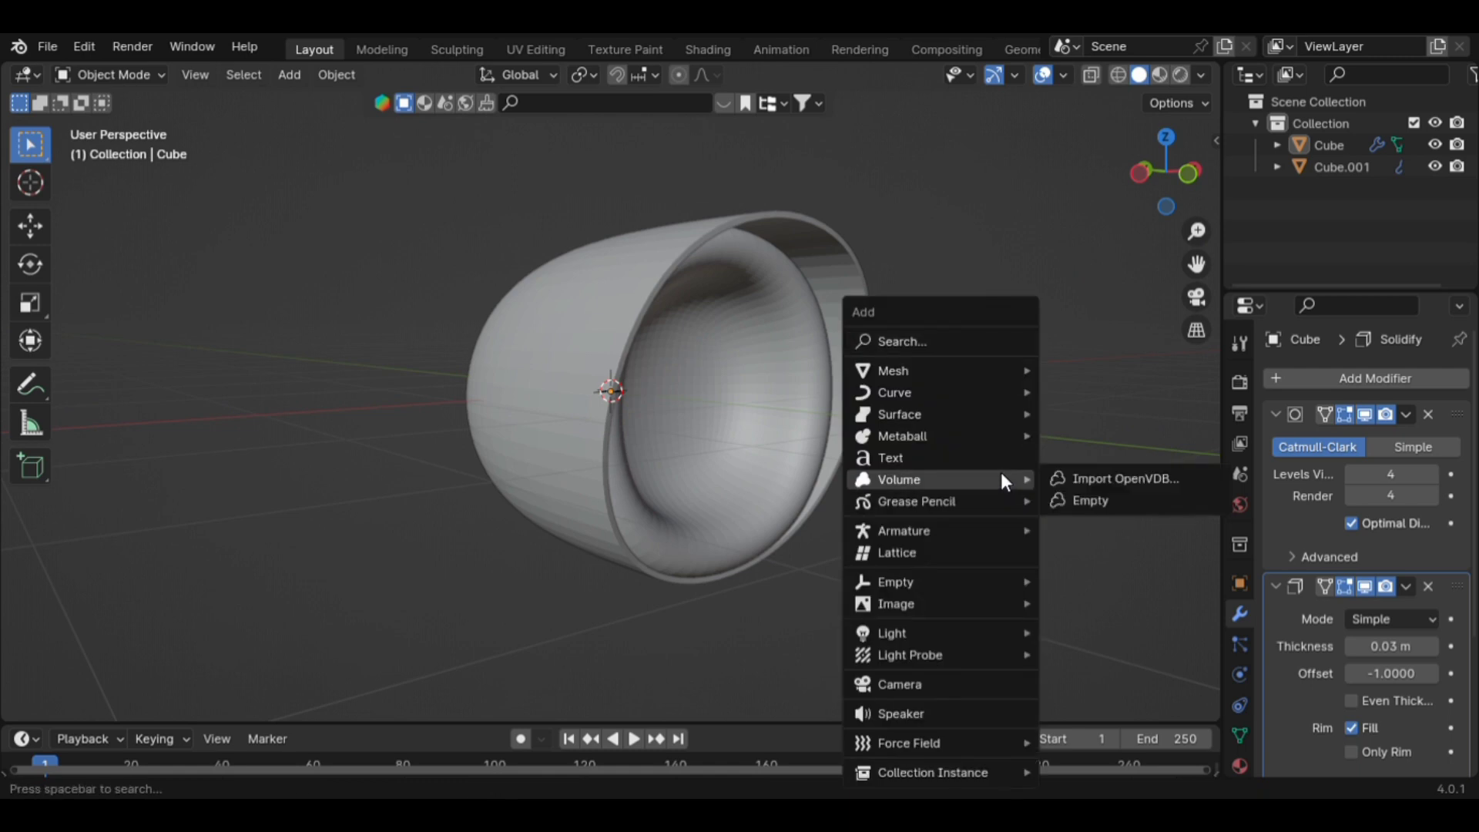
mouse_move(966, 368)
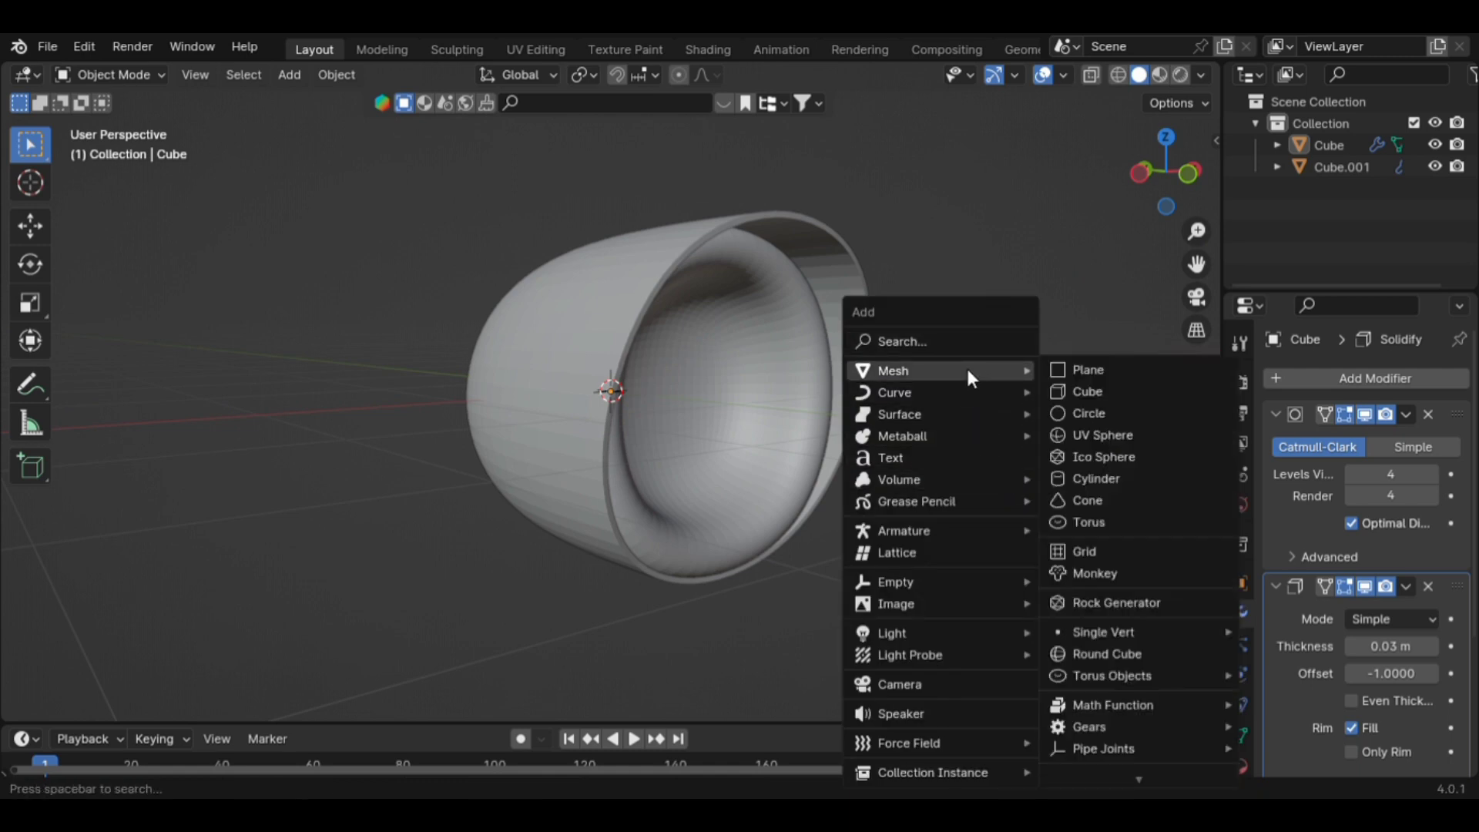
click(1084, 428)
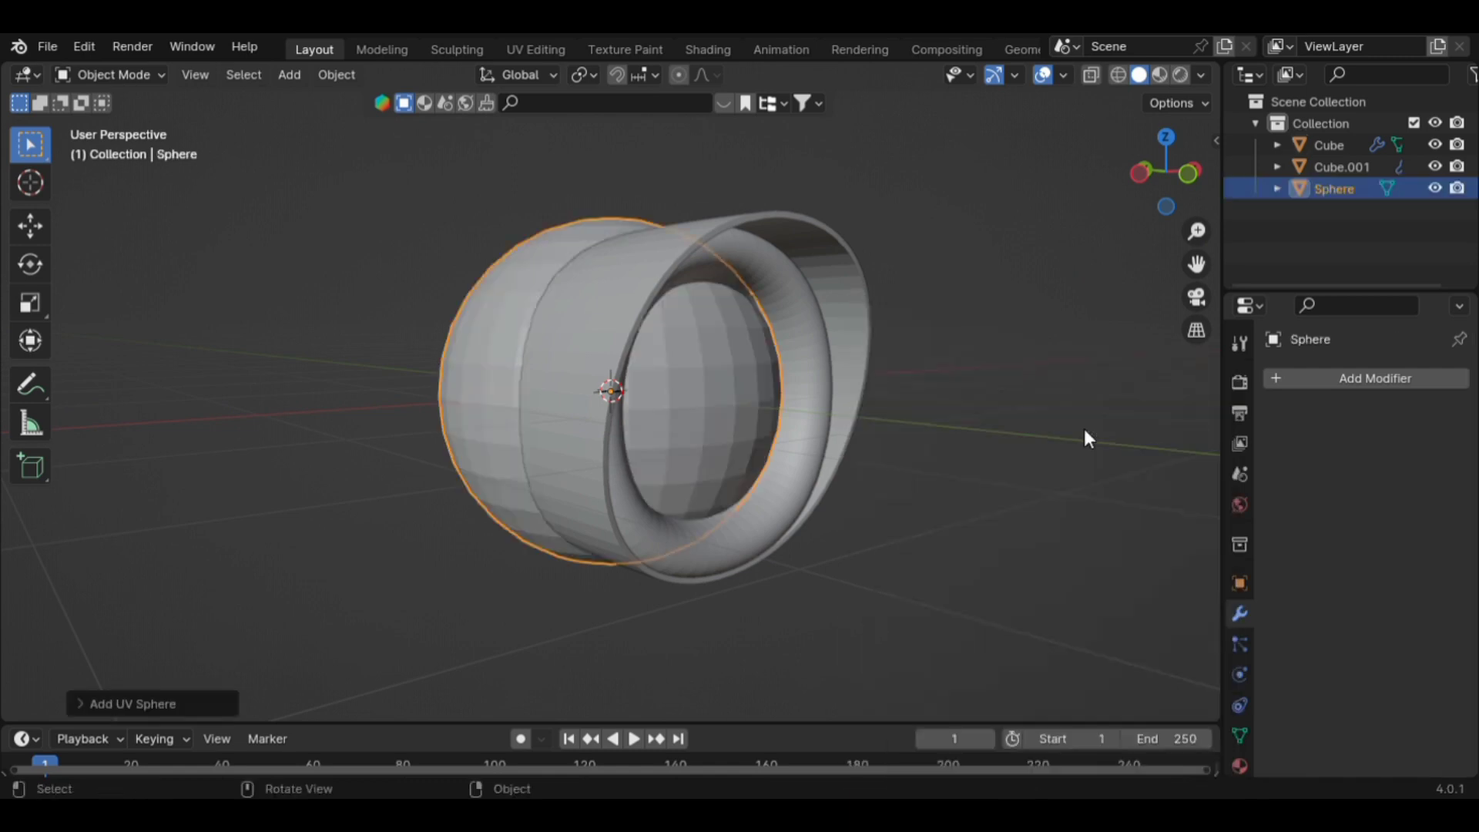
key(Tab)
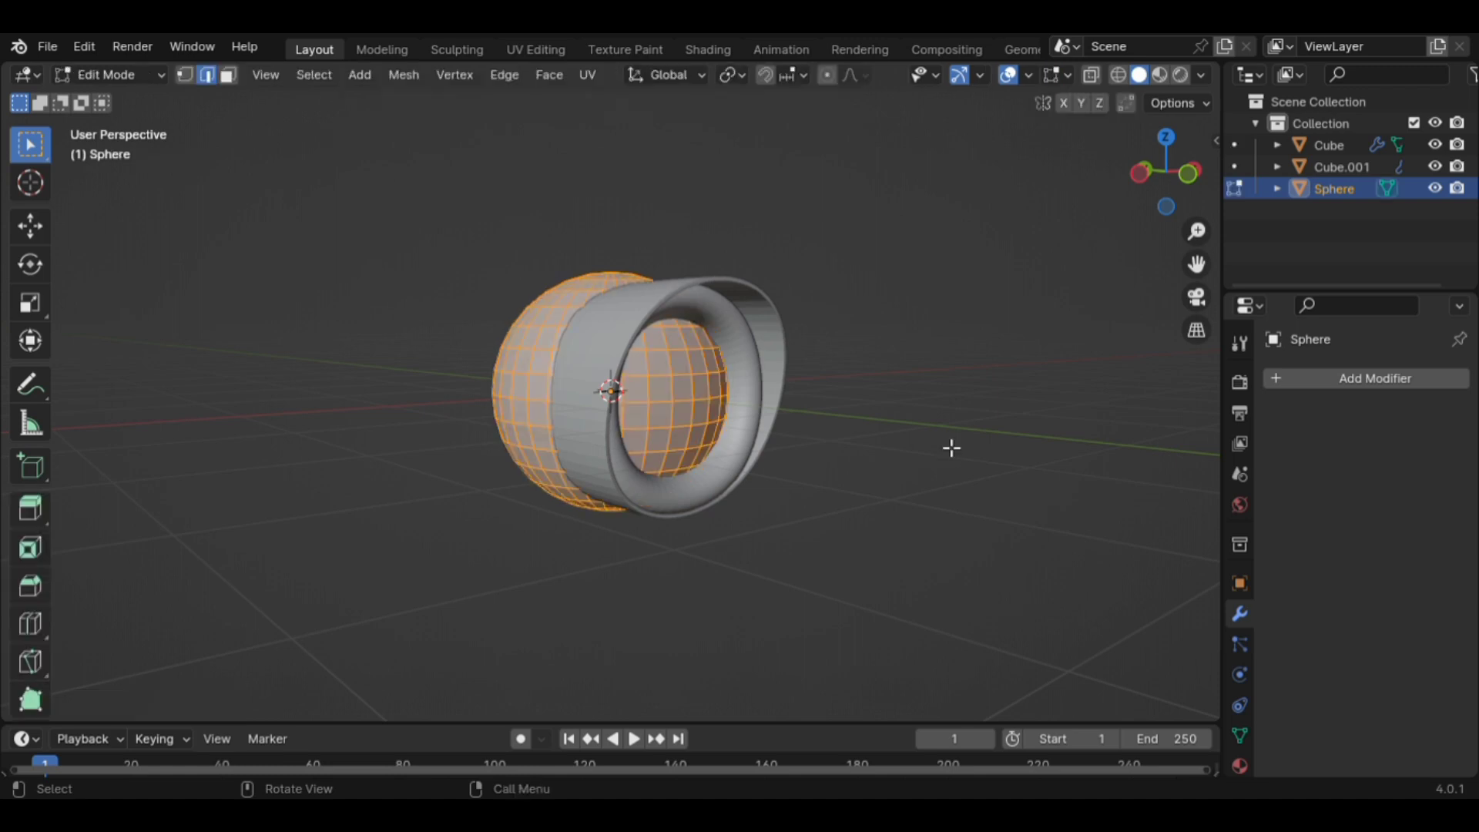
In a wireframe left view, scale the sphere down to fit inside the housing and flatten it along Y to about 0.09.
key(ctrl+KP_3)
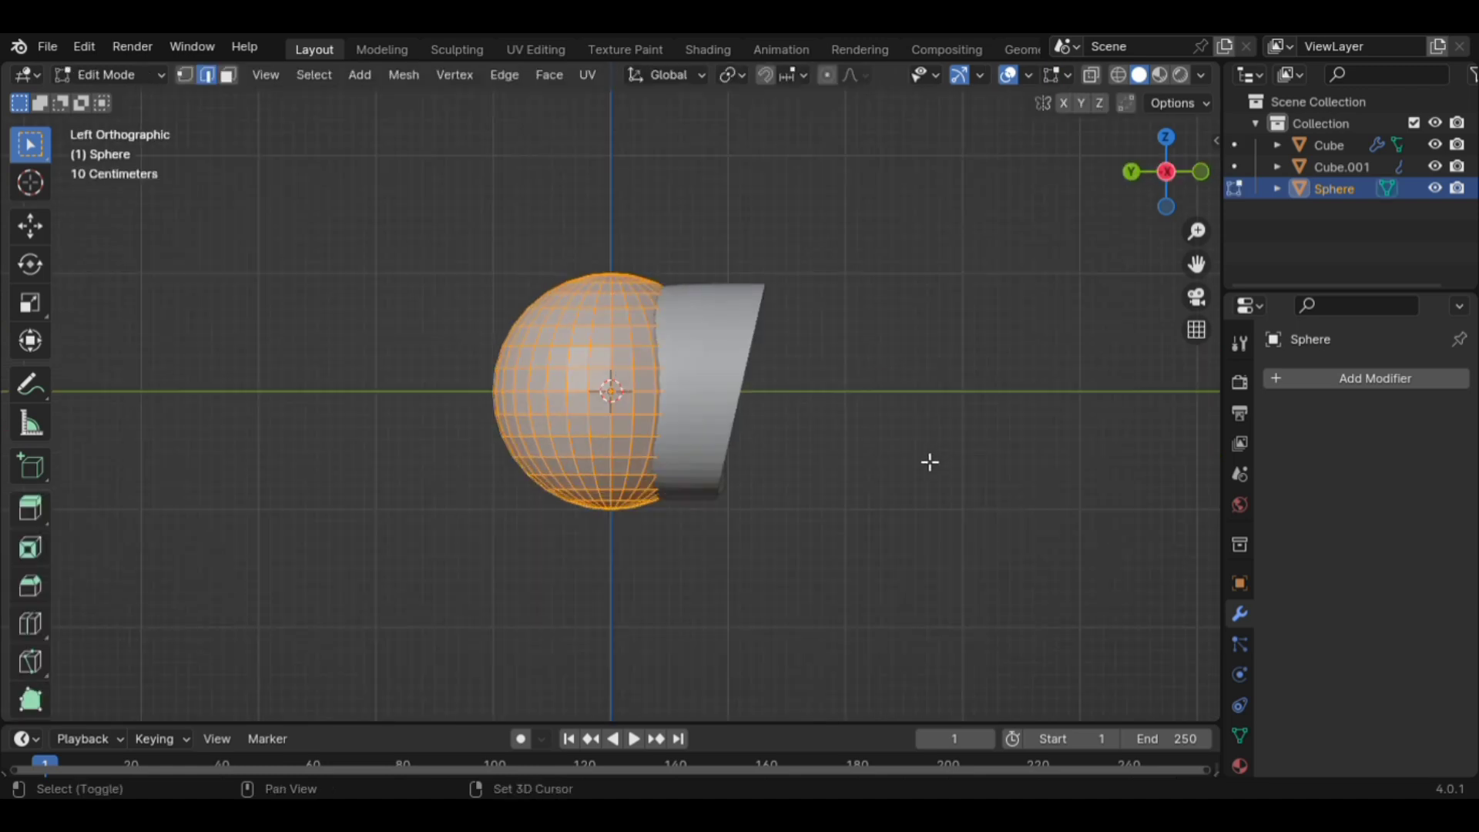
key(shift+z)
key(s)
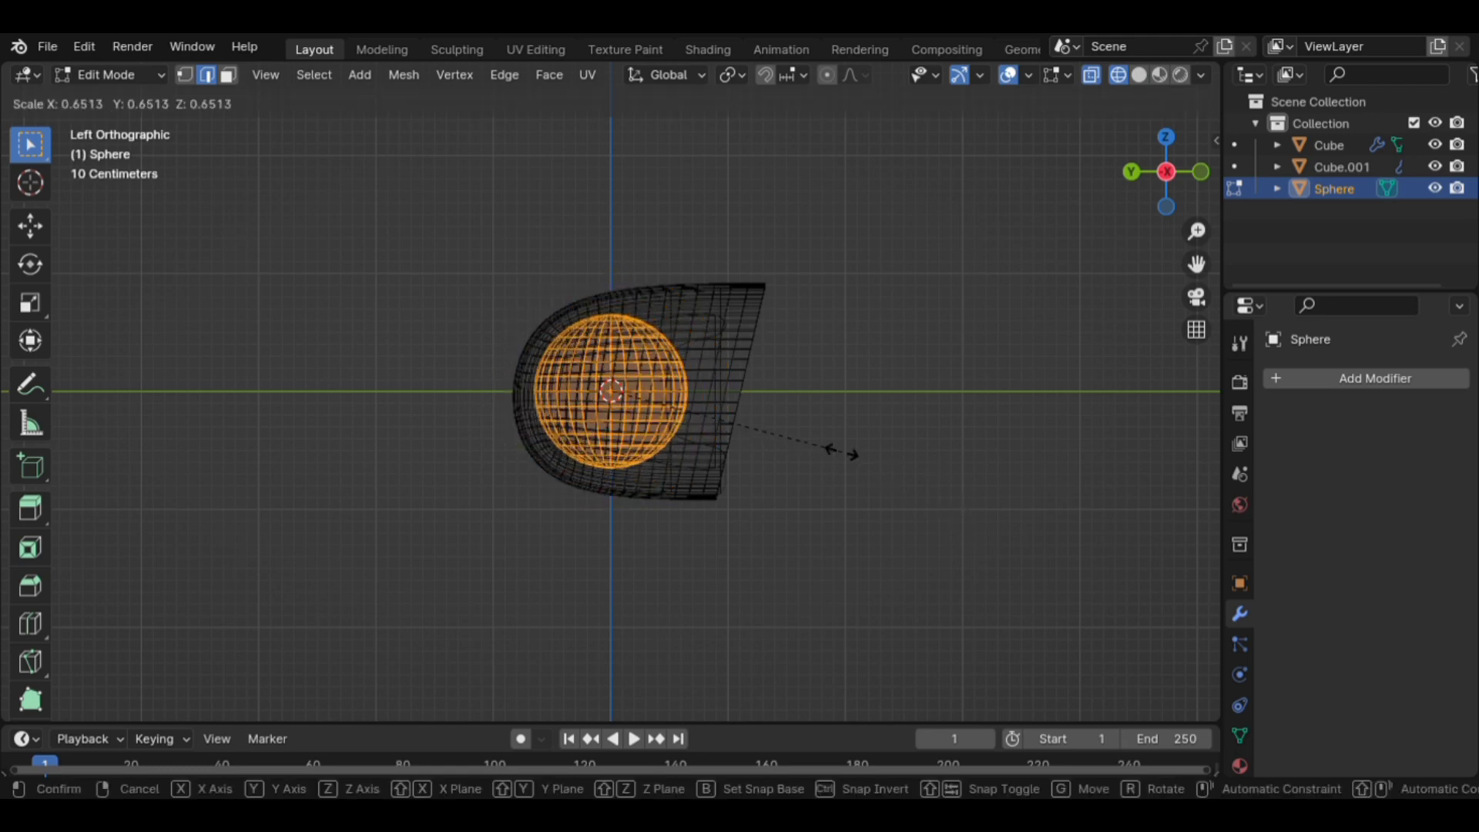
click(877, 481)
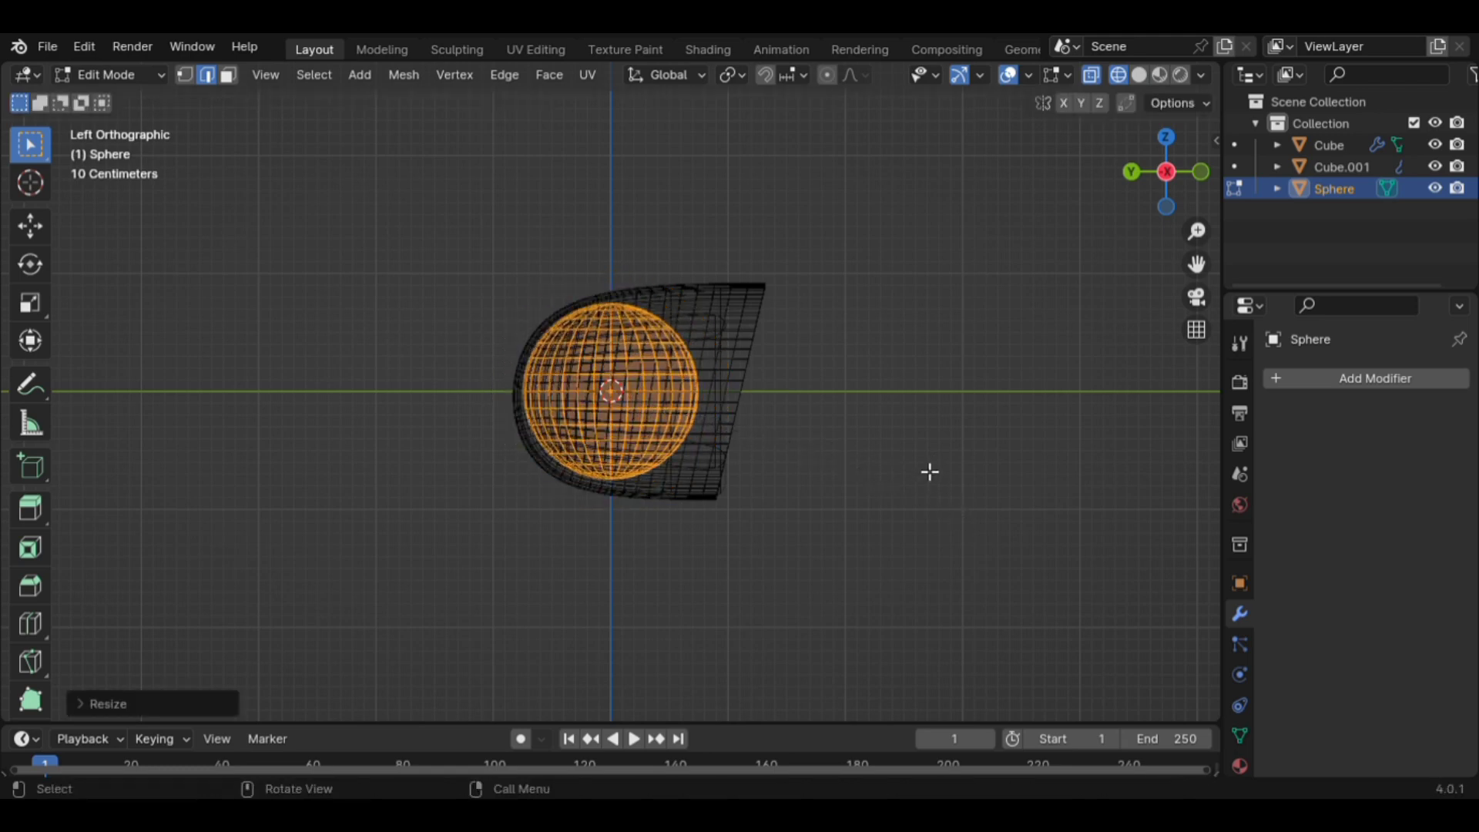
key(s)
key(y)
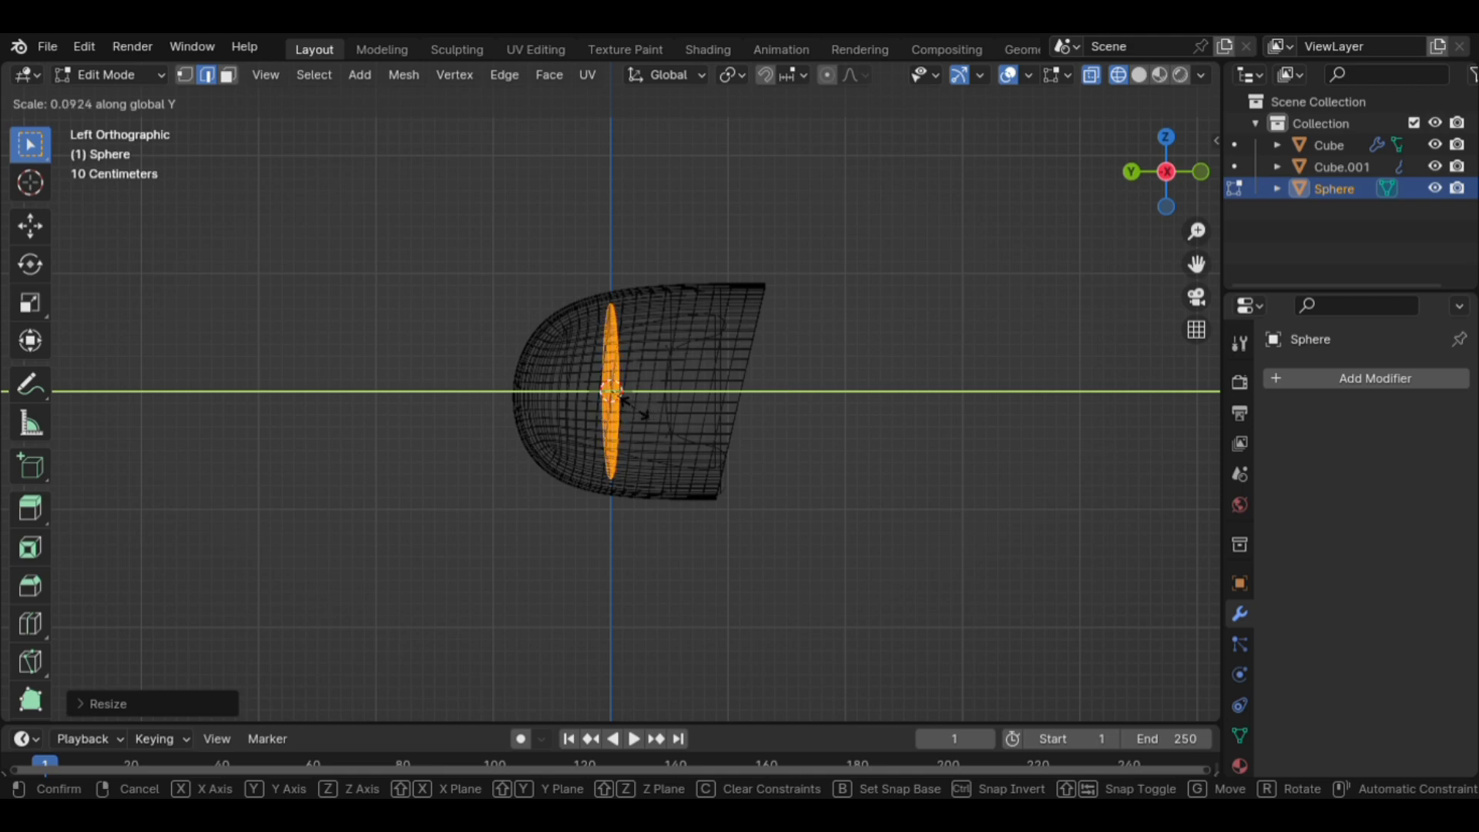
click(644, 410)
Move the flattened sphere along Y to the housing's open end and scale it down to about 0.87.
key(g)
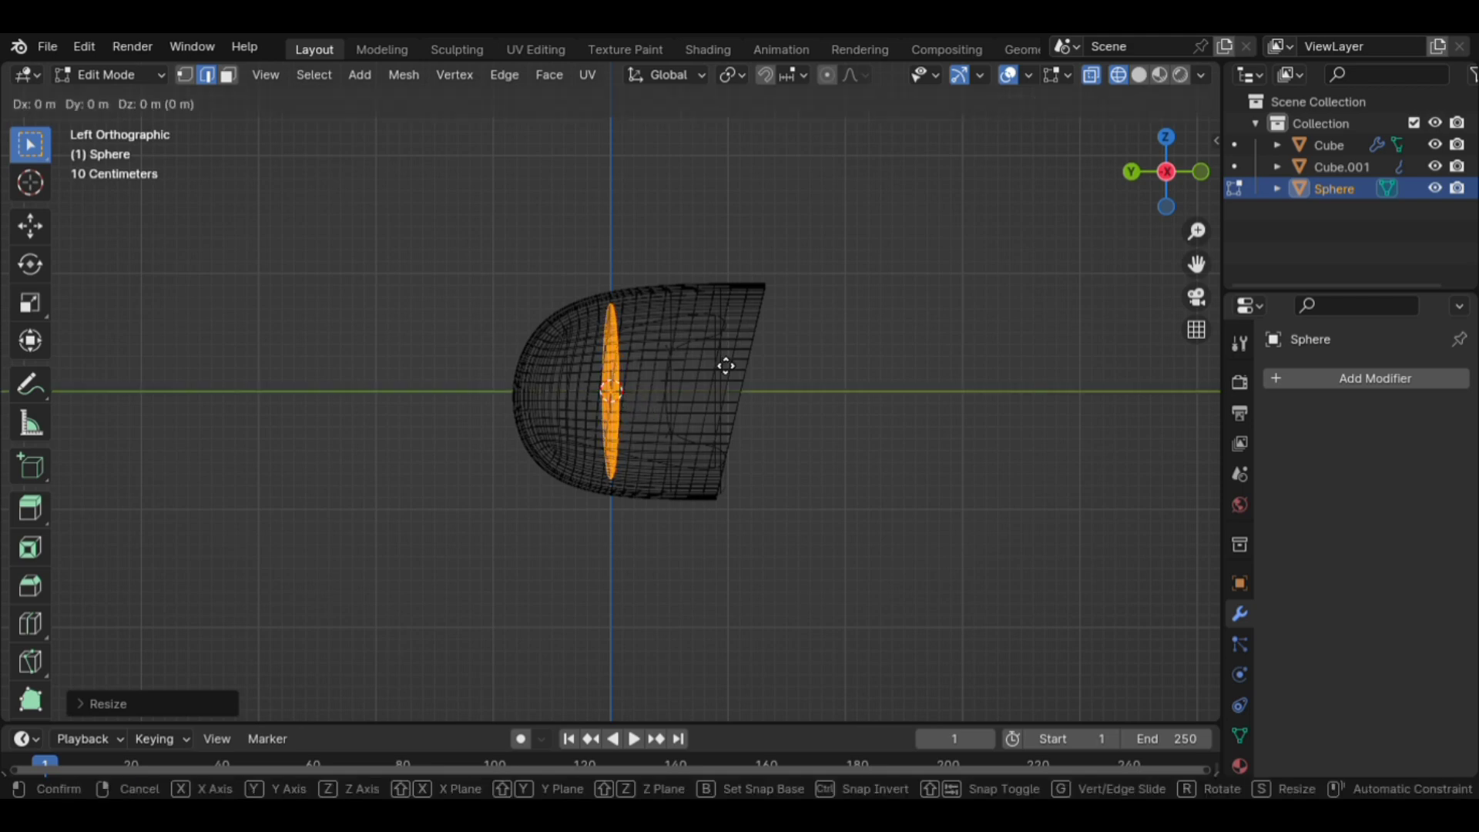
key(y)
click(842, 380)
scroll(842, 381, up, 5)
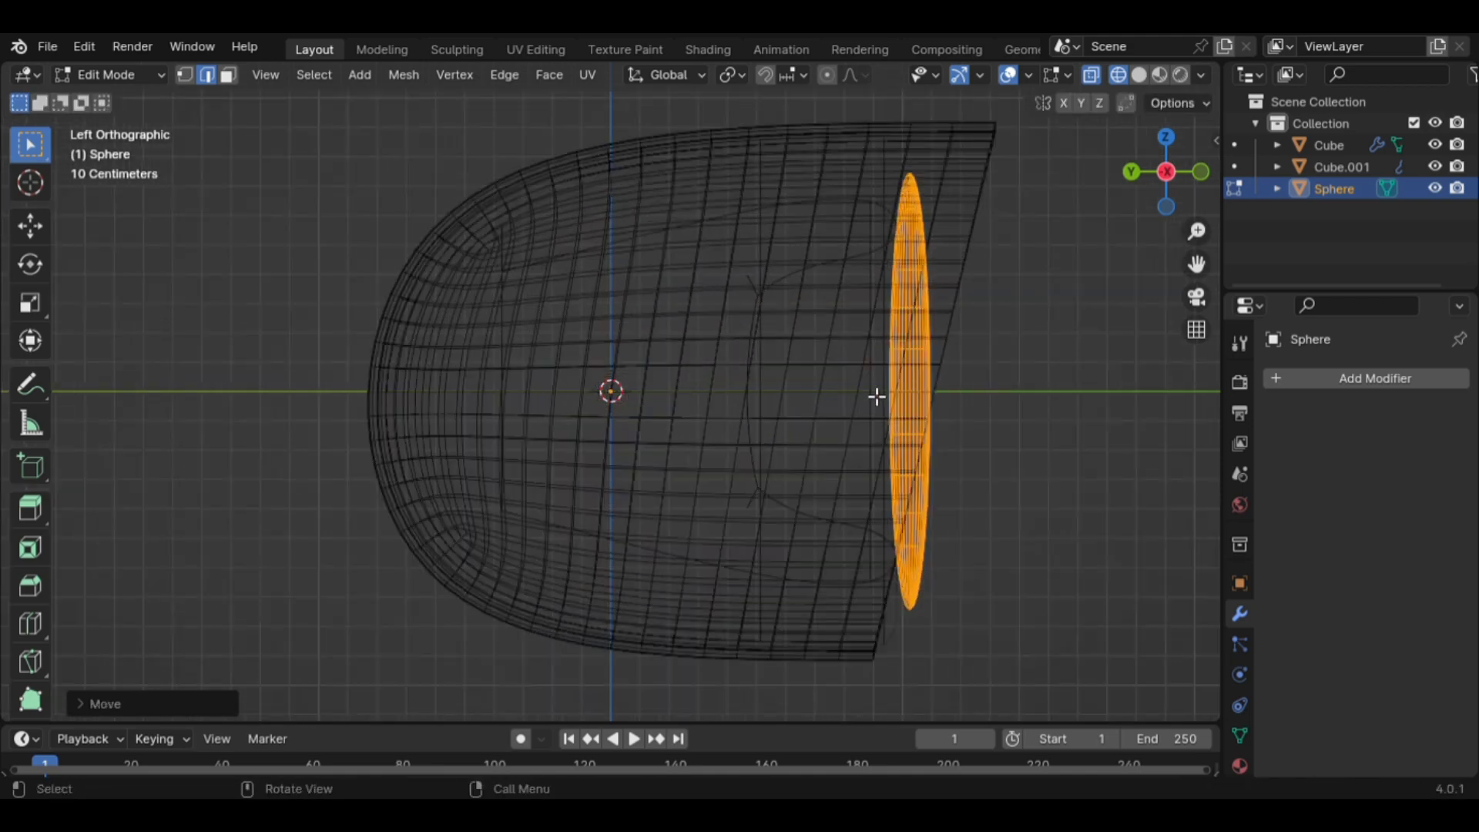
shift+middle_drag(885, 406, 539, 423)
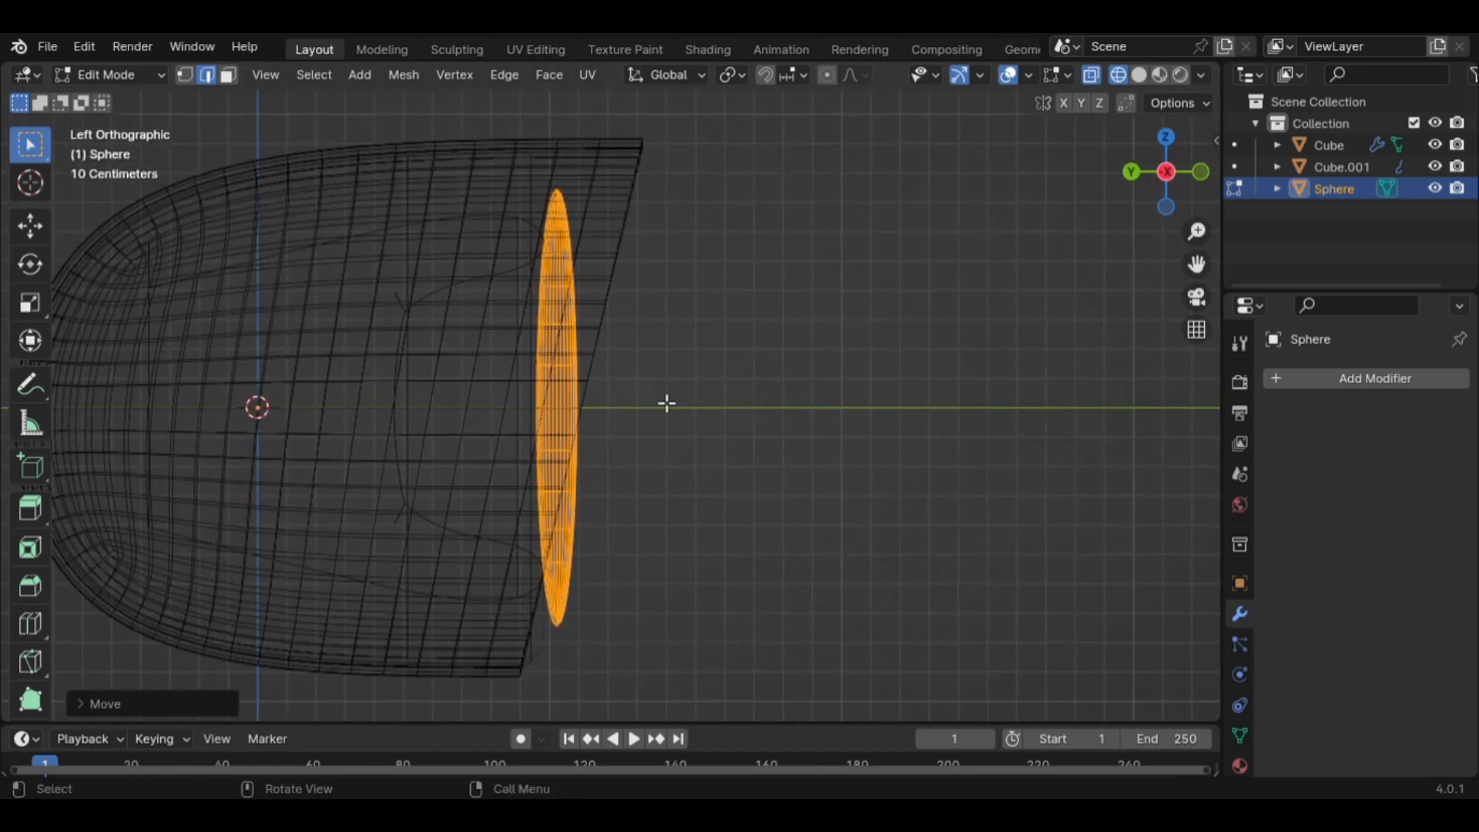
scroll(693, 400, up, 1)
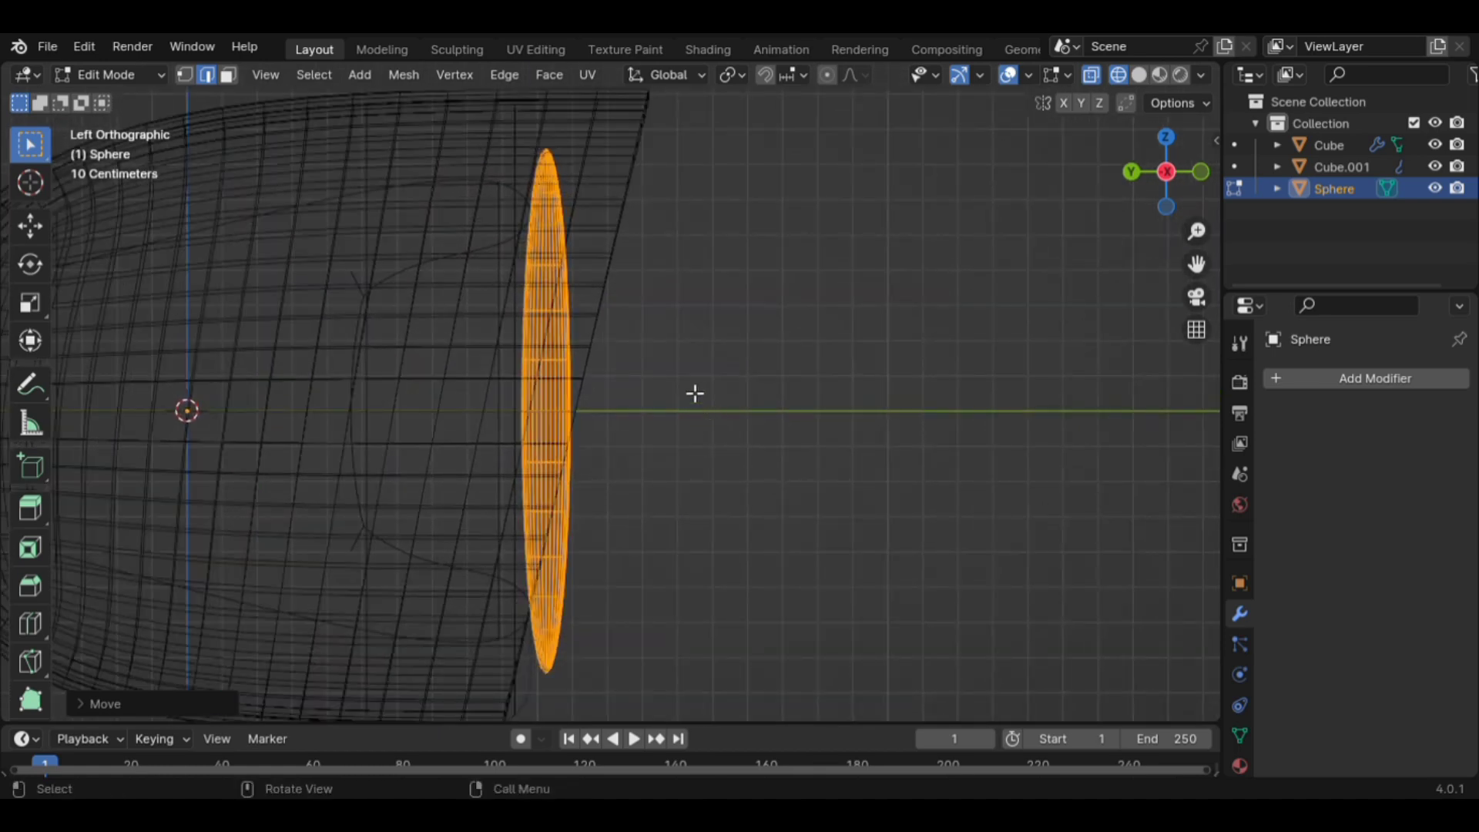
scroll(696, 396, down, 1)
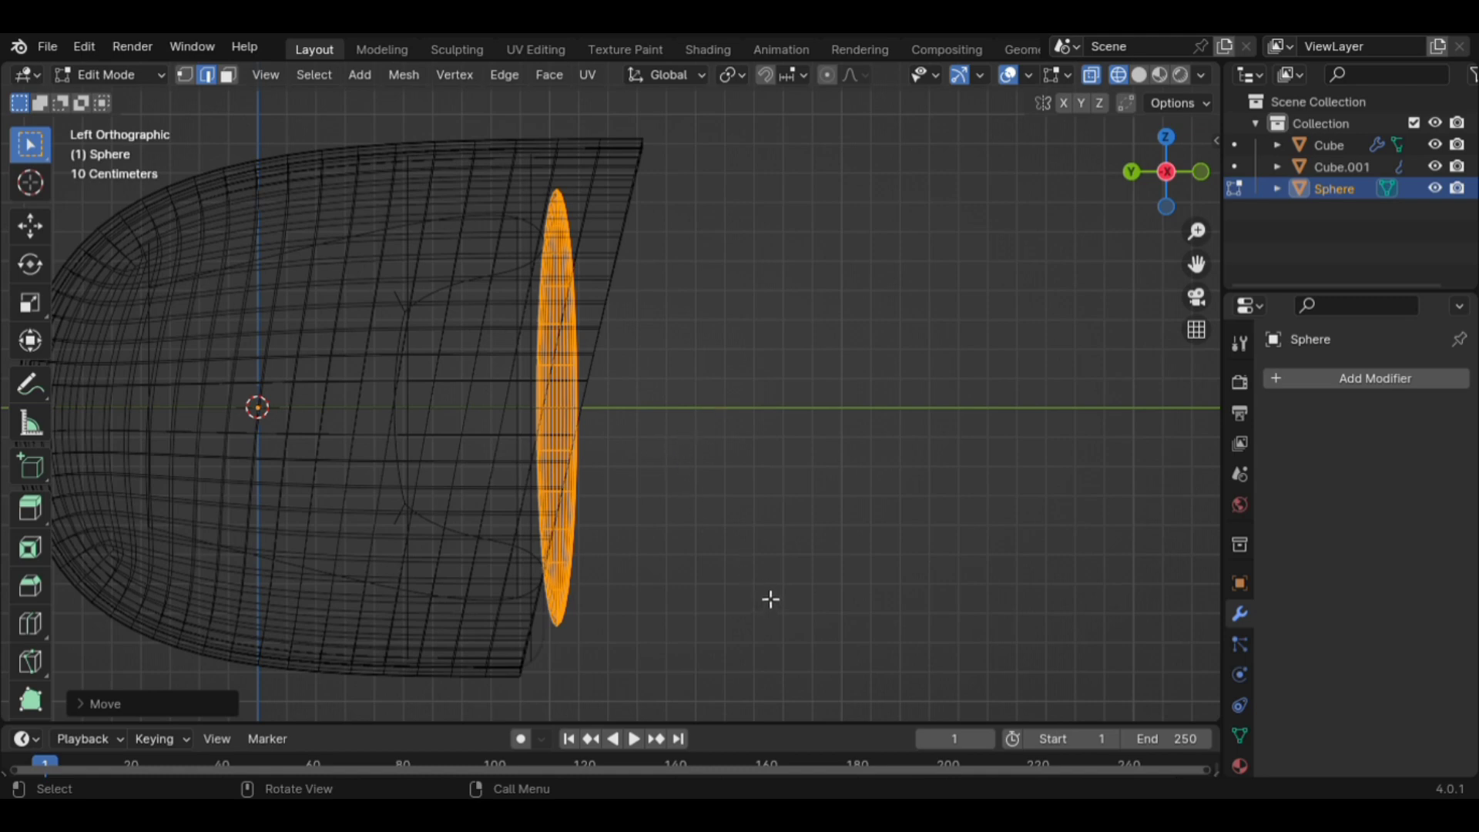
key(s)
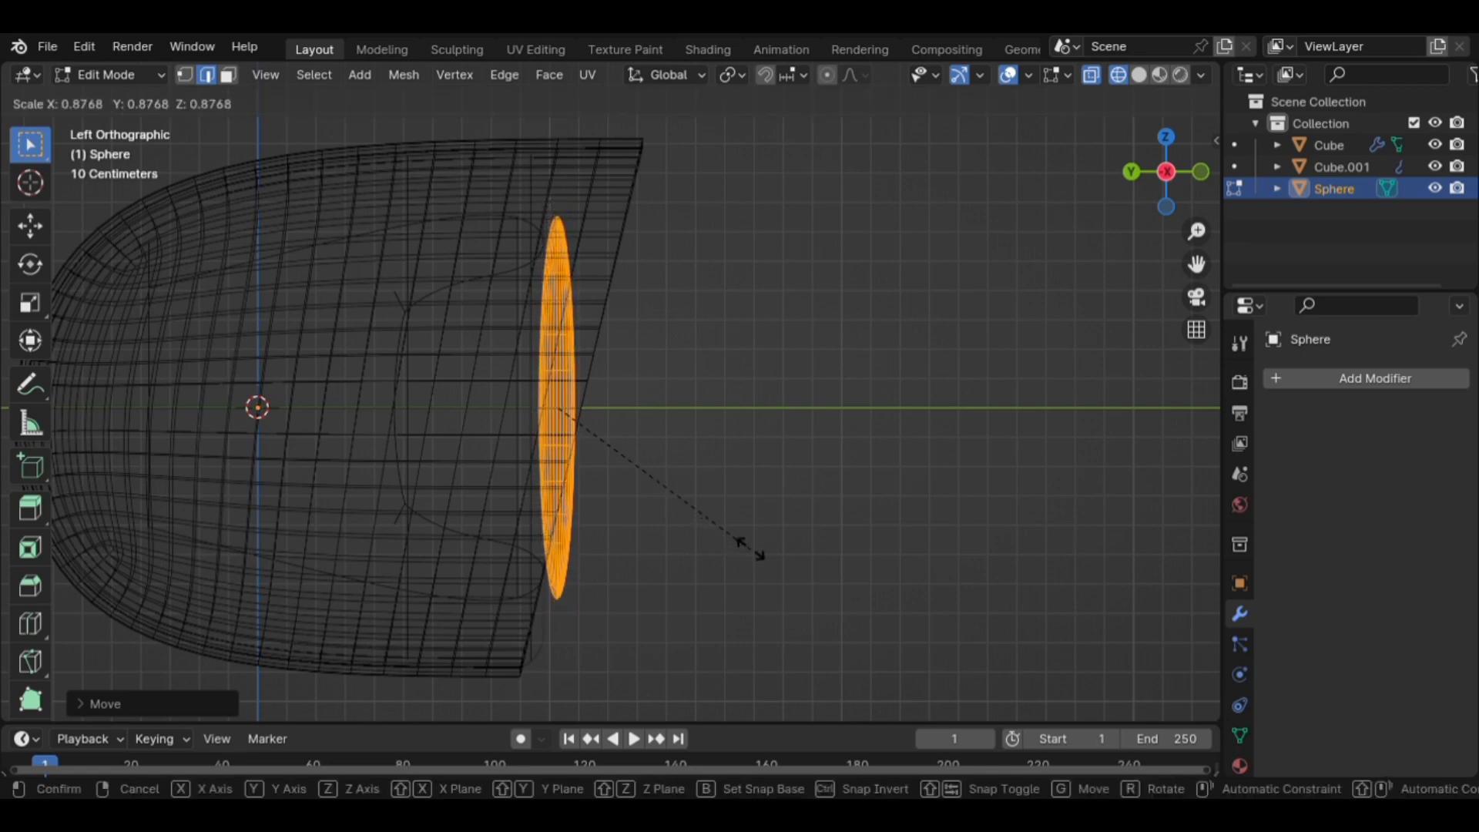
click(757, 554)
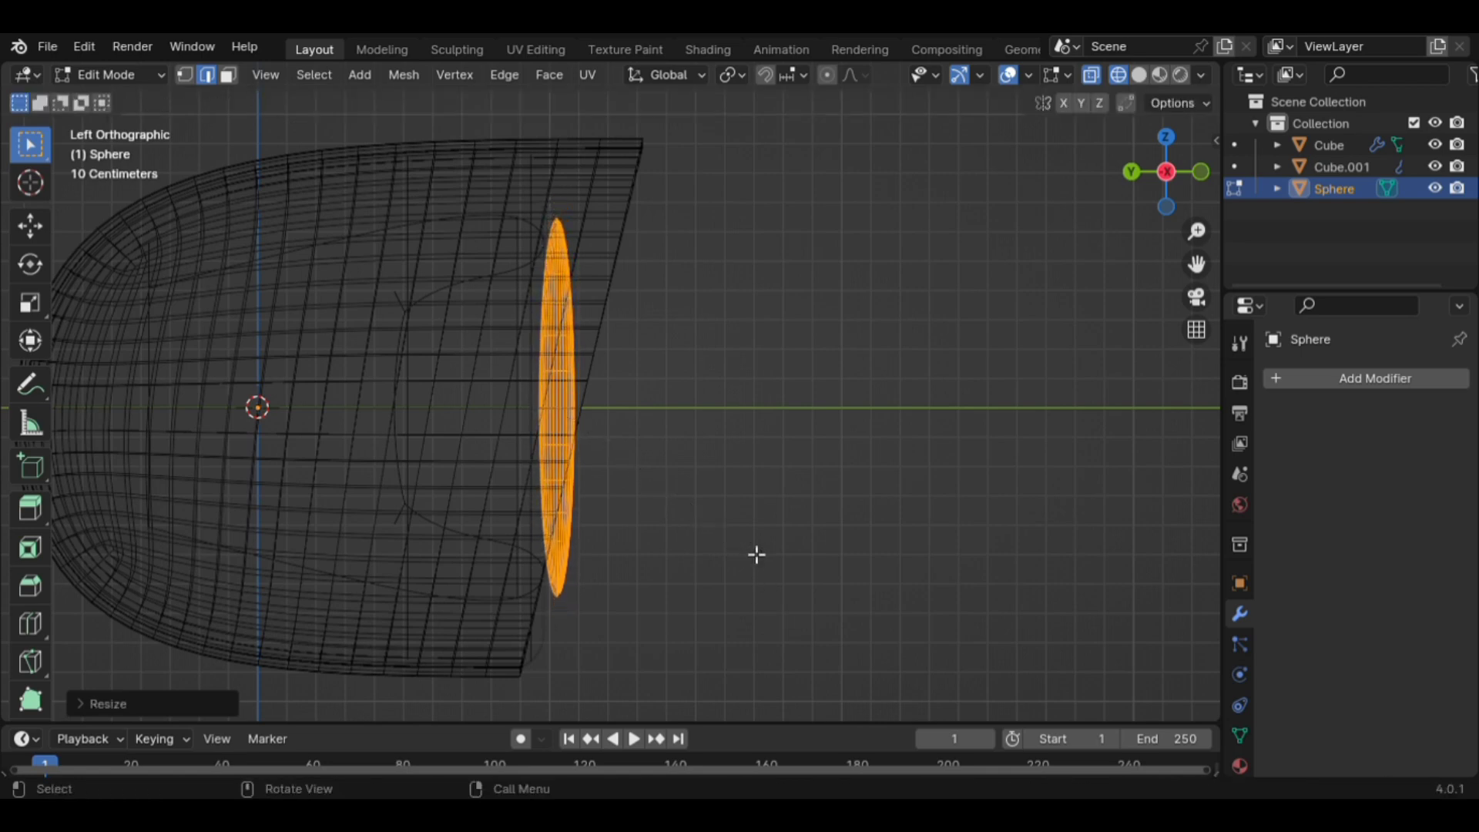
mouse_move(745, 547)
middle_down()
mouse_move(478, 528)
mouse_move(528, 594)
mouse_move(551, 552)
mouse_move(832, 518)
mouse_move(740, 565)
mouse_move(749, 582)
mouse_move(741, 564)
middle_up()
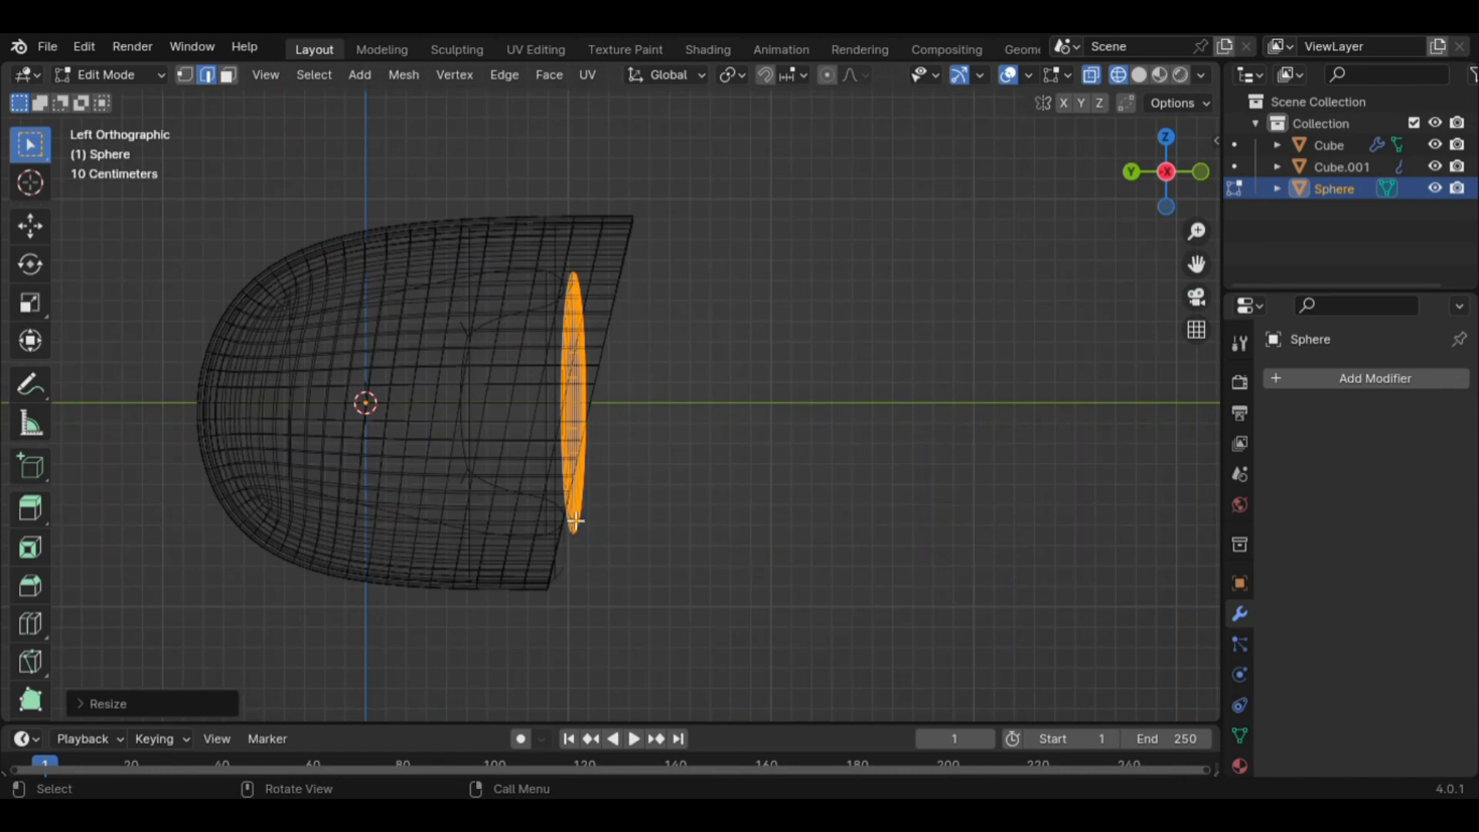
scroll(580, 518, up, 2)
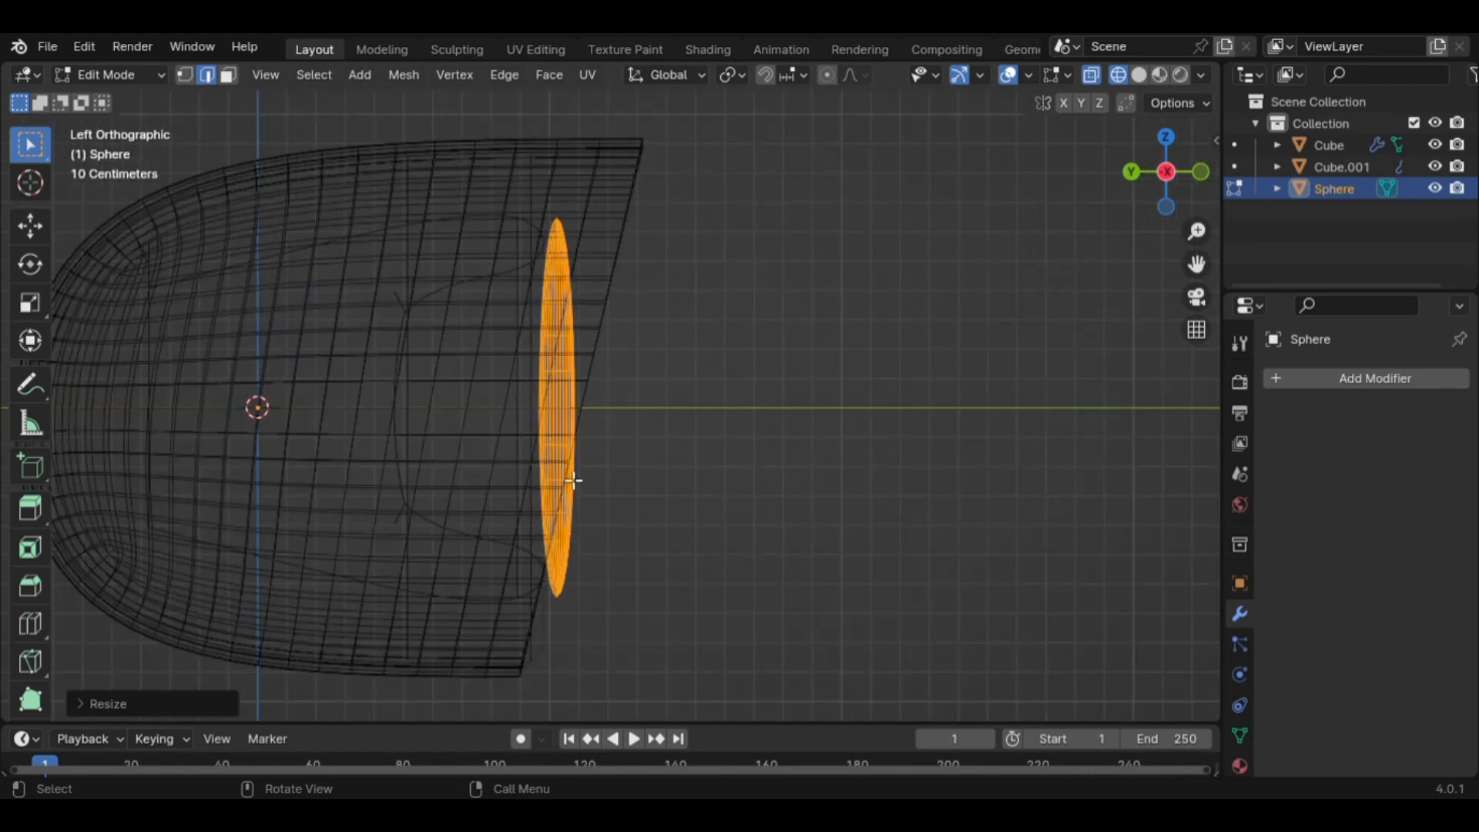
Duplicate the lens disc, shift the copy along Y deeper into the housing, and scale it to about 0.72.
key(g)
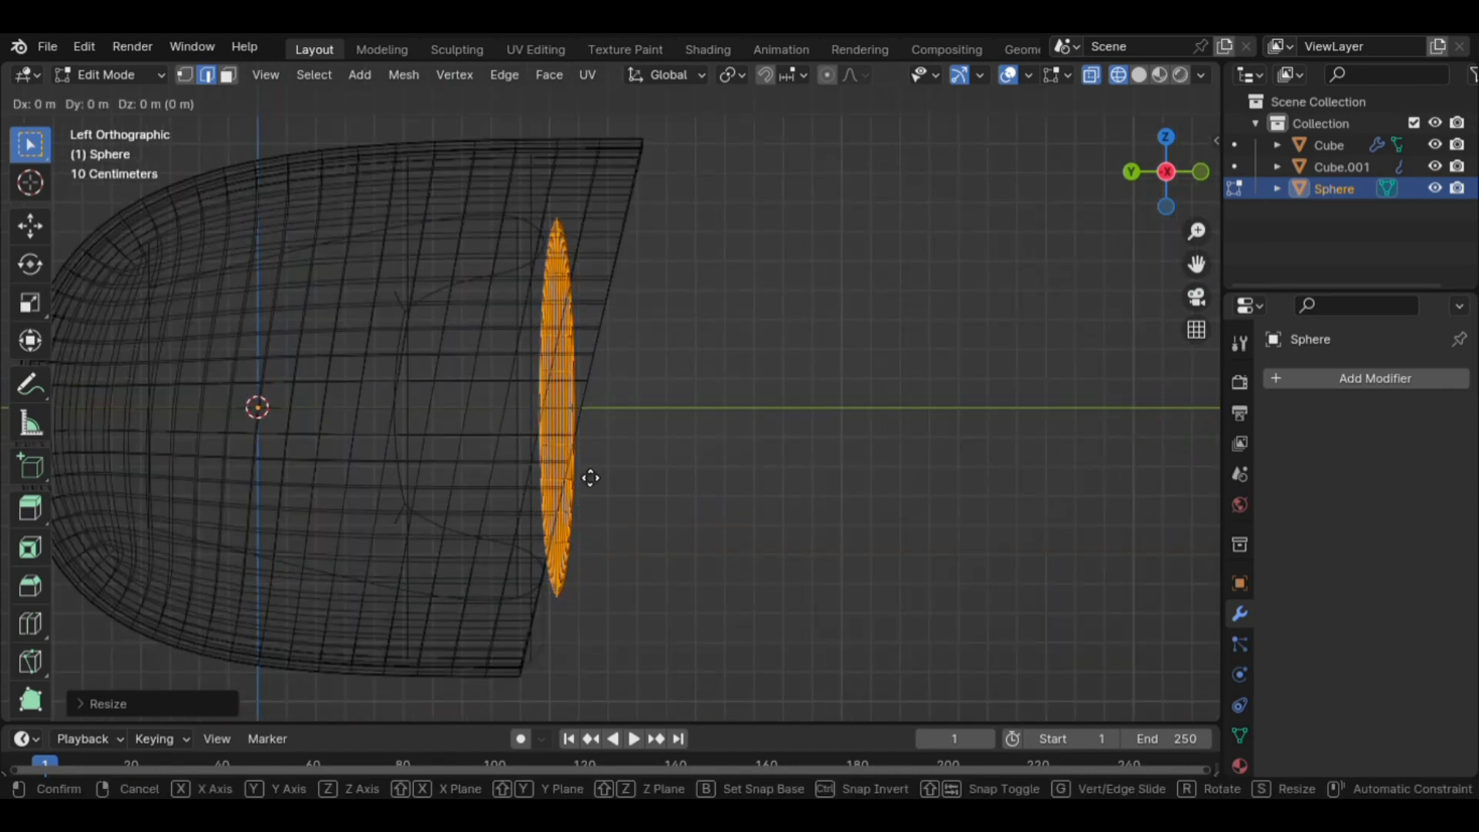
key(y)
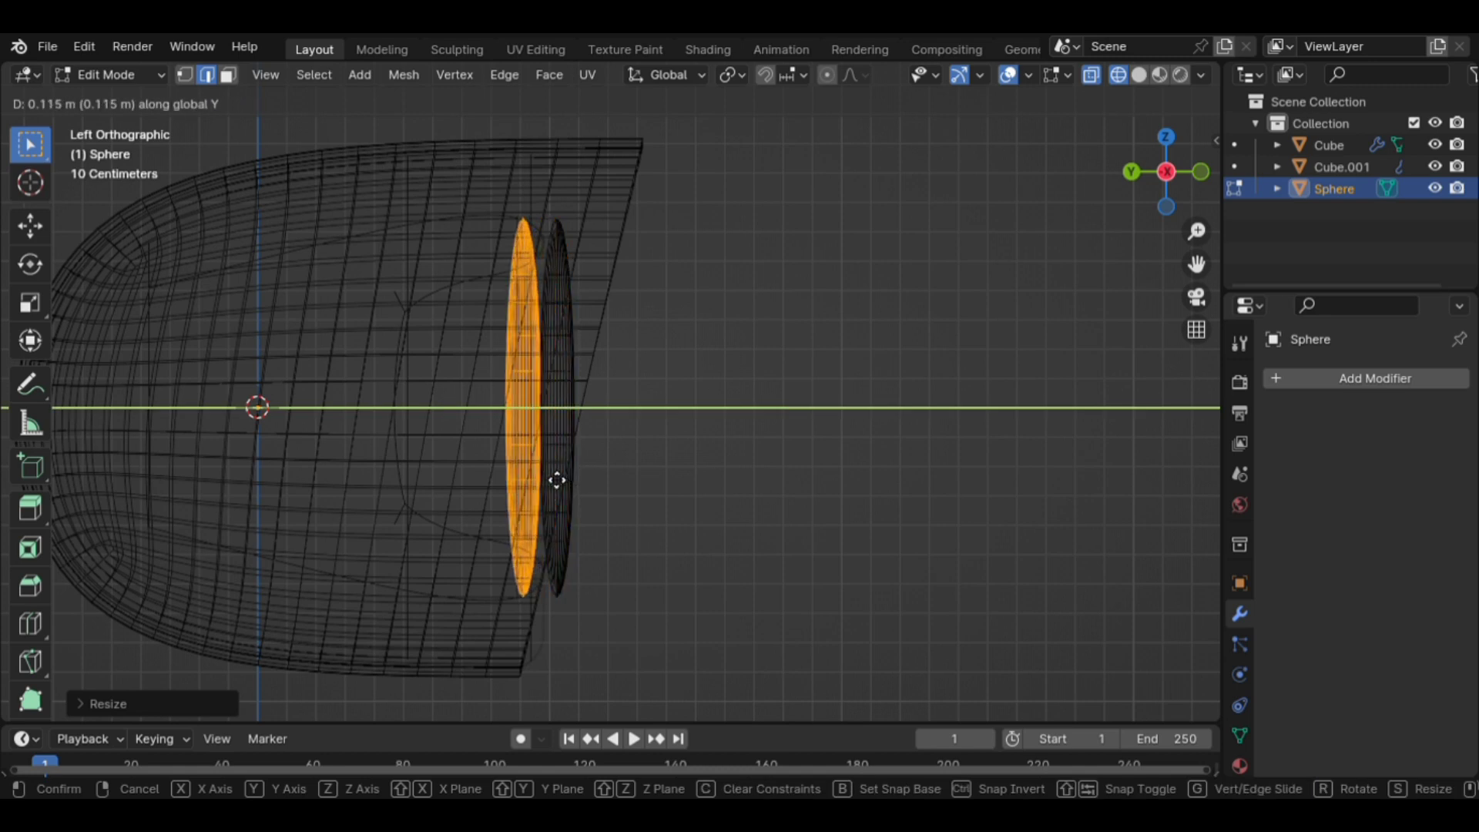
click(545, 479)
key(s)
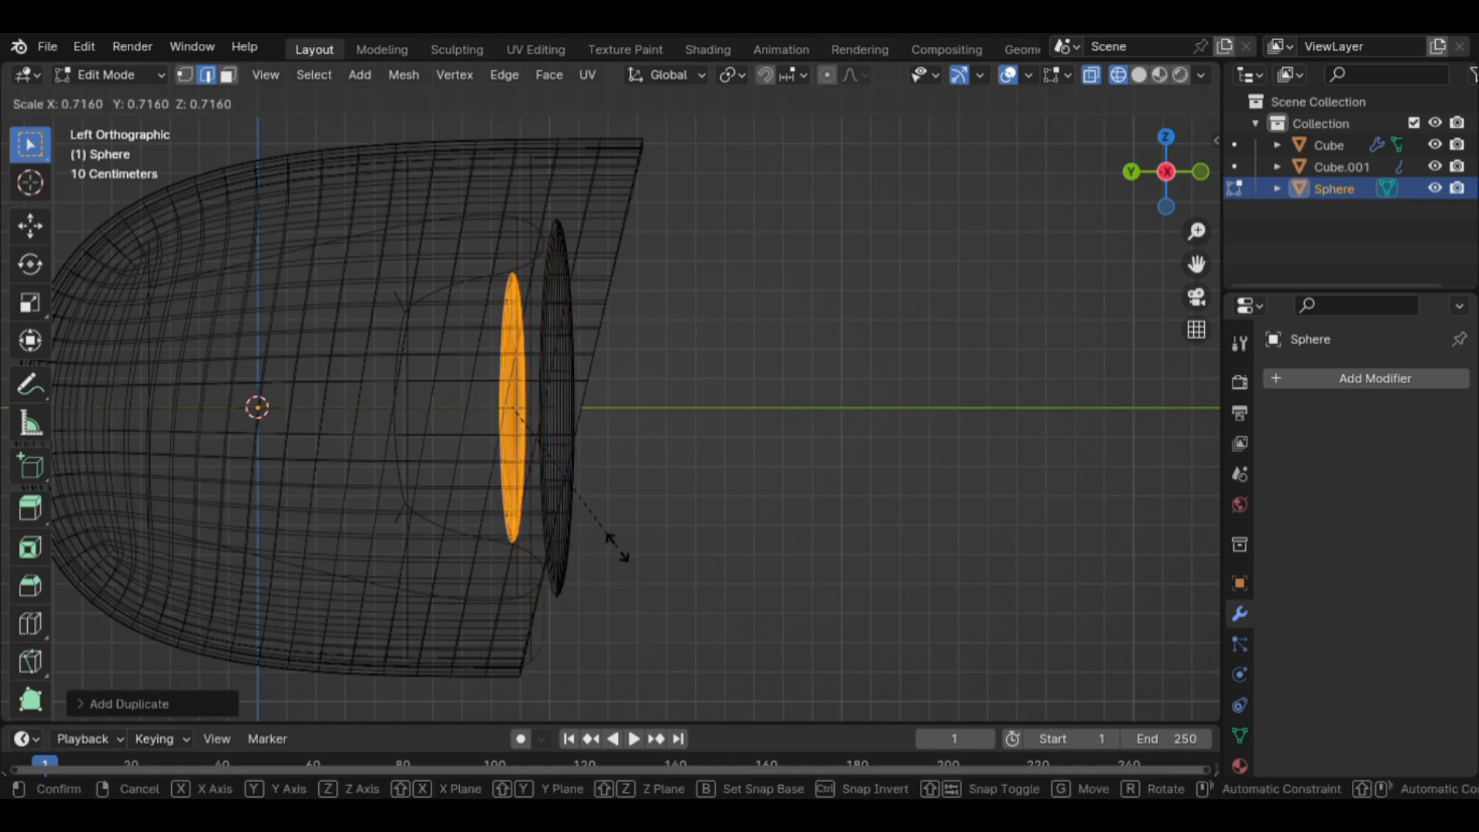
click(617, 549)
Duplicate the smaller disc about 0.11 m deeper along Y and scale the new copy down slightly.
key(g)
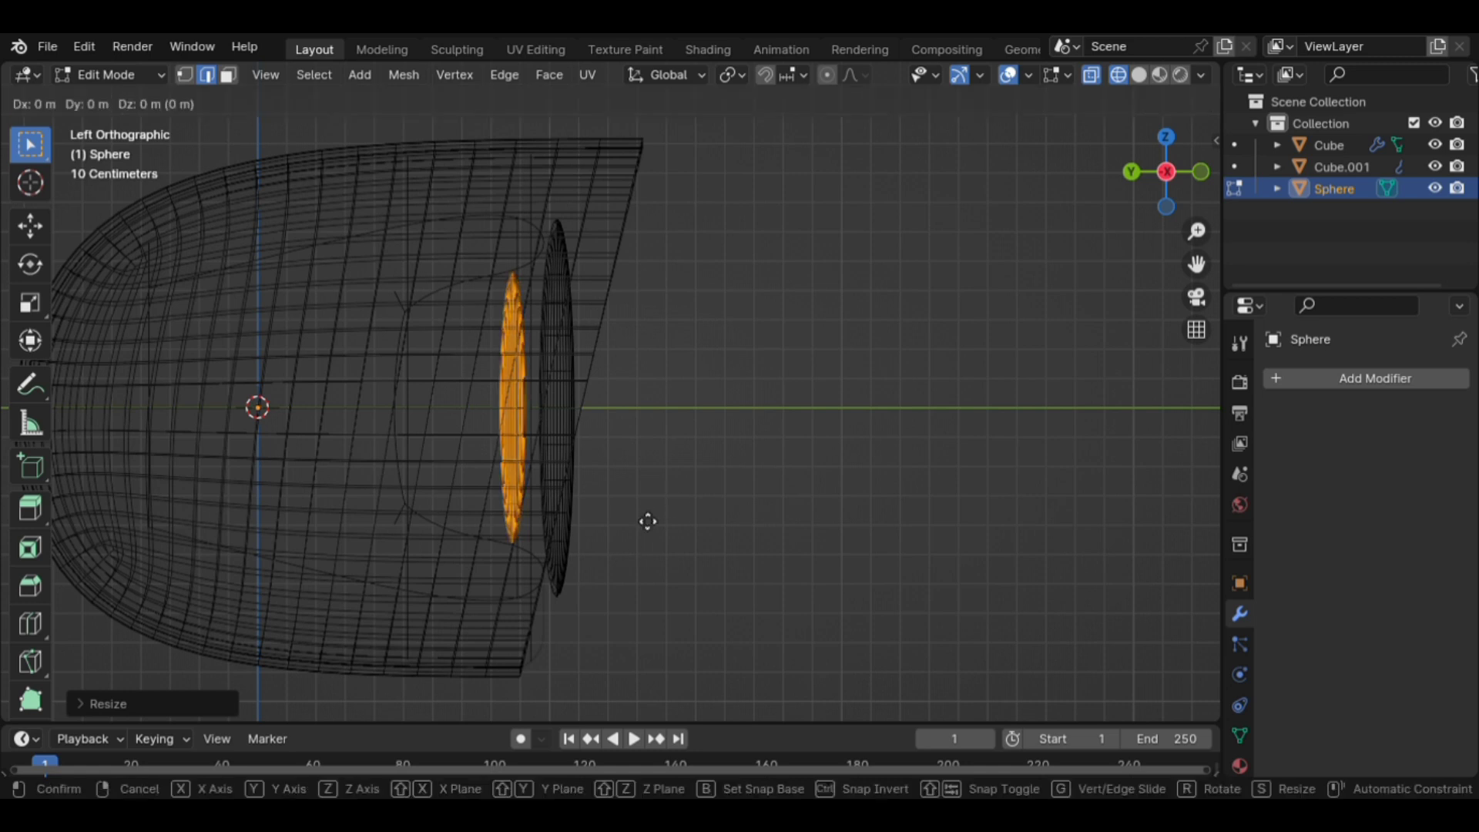
key(y)
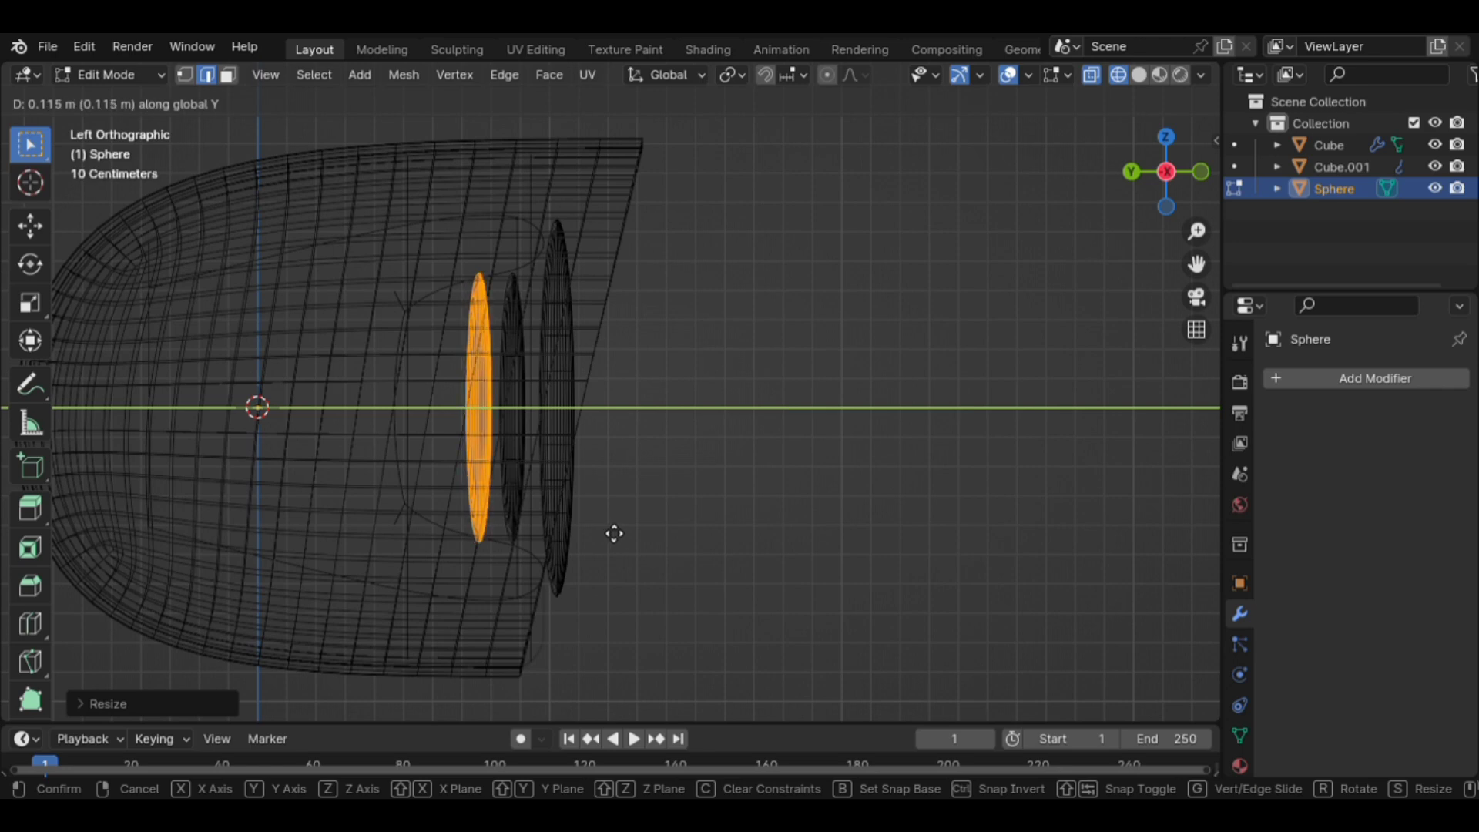
click(615, 534)
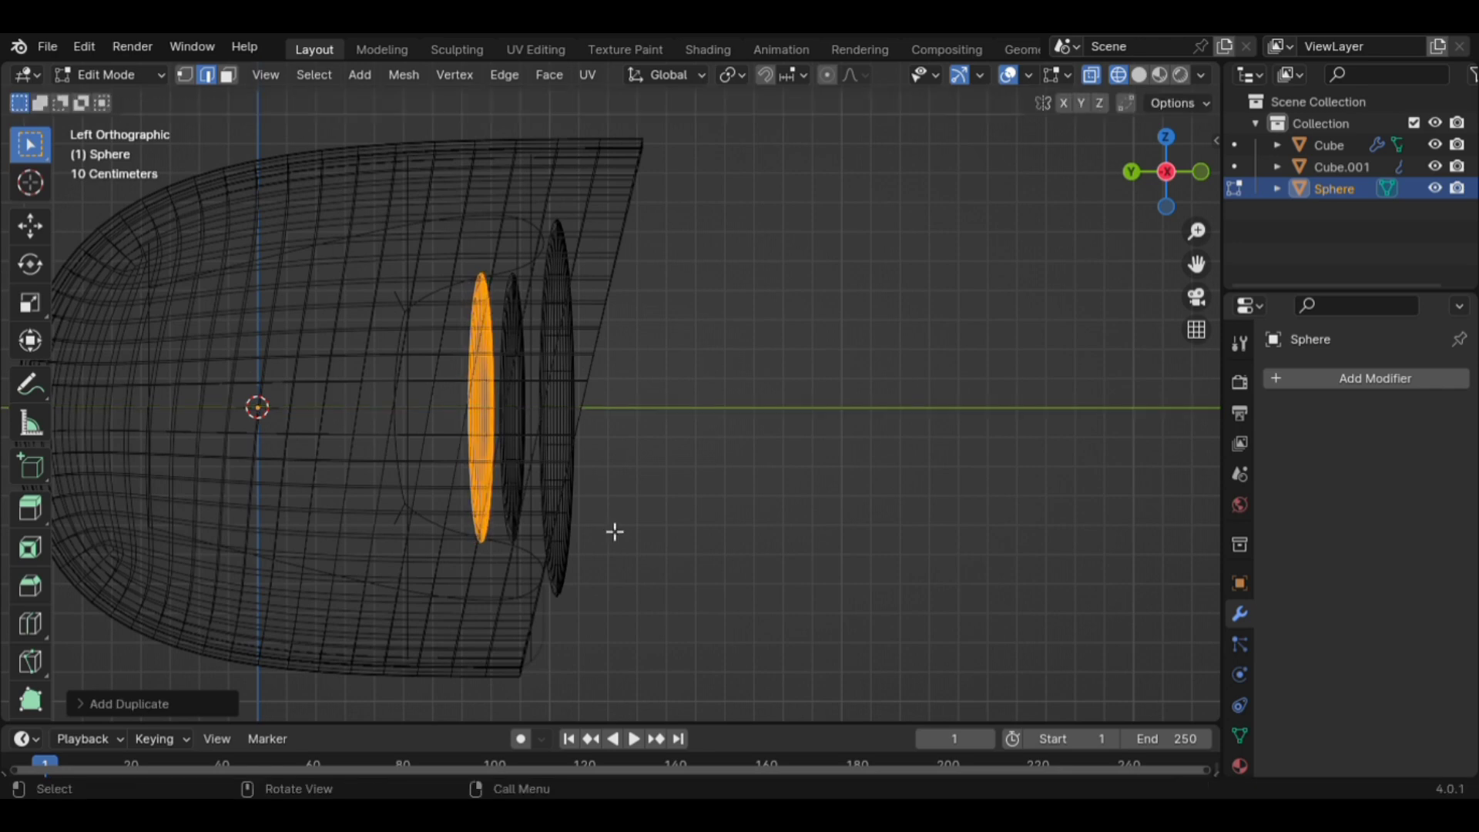
key(s)
click(635, 592)
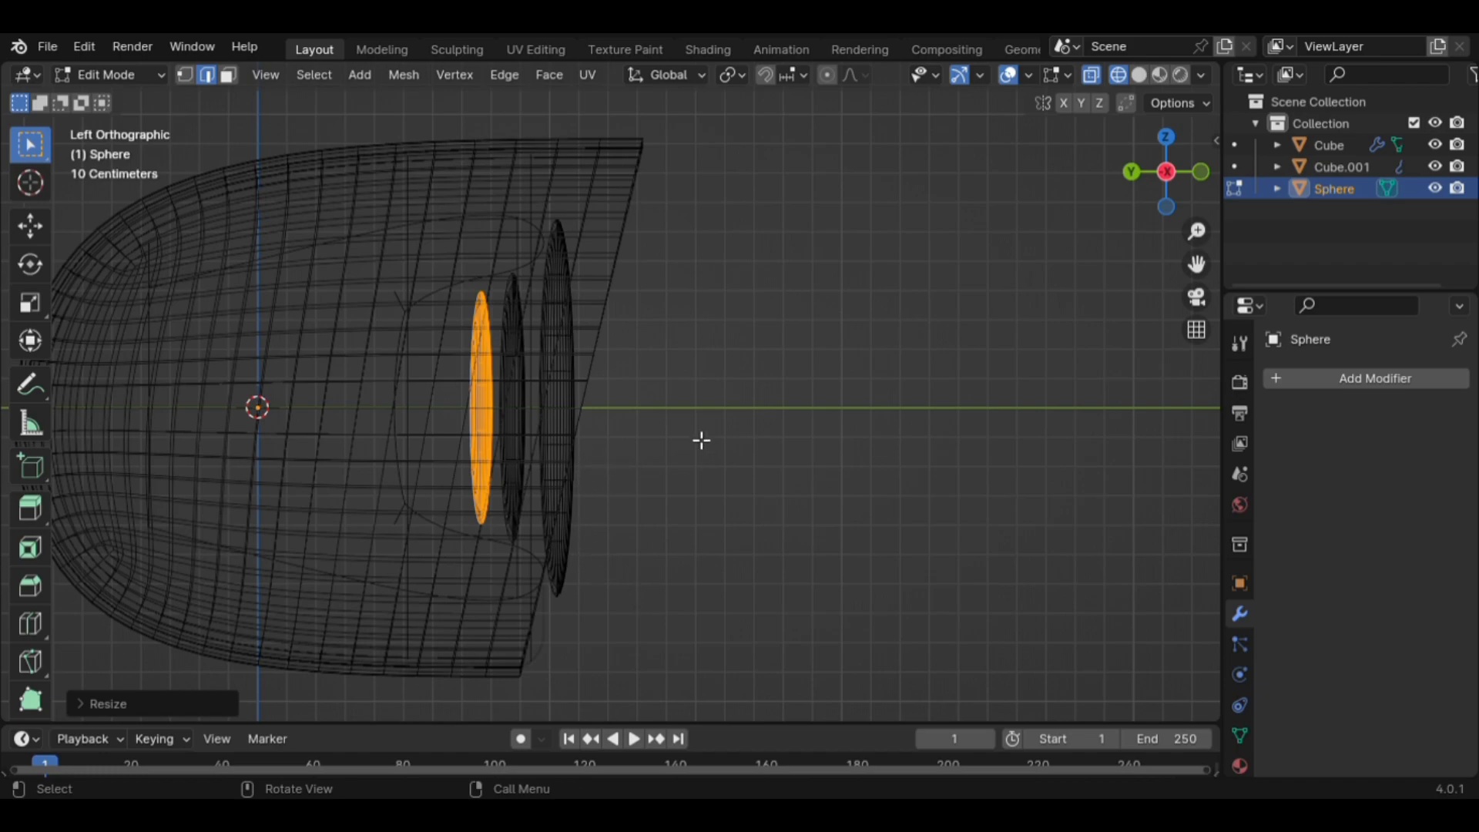
Switch to solid shading, examine how the lens discs sit in the housing from the front, and return to the left view.
middle_drag(640, 423, 466, 439)
key(alt+z)
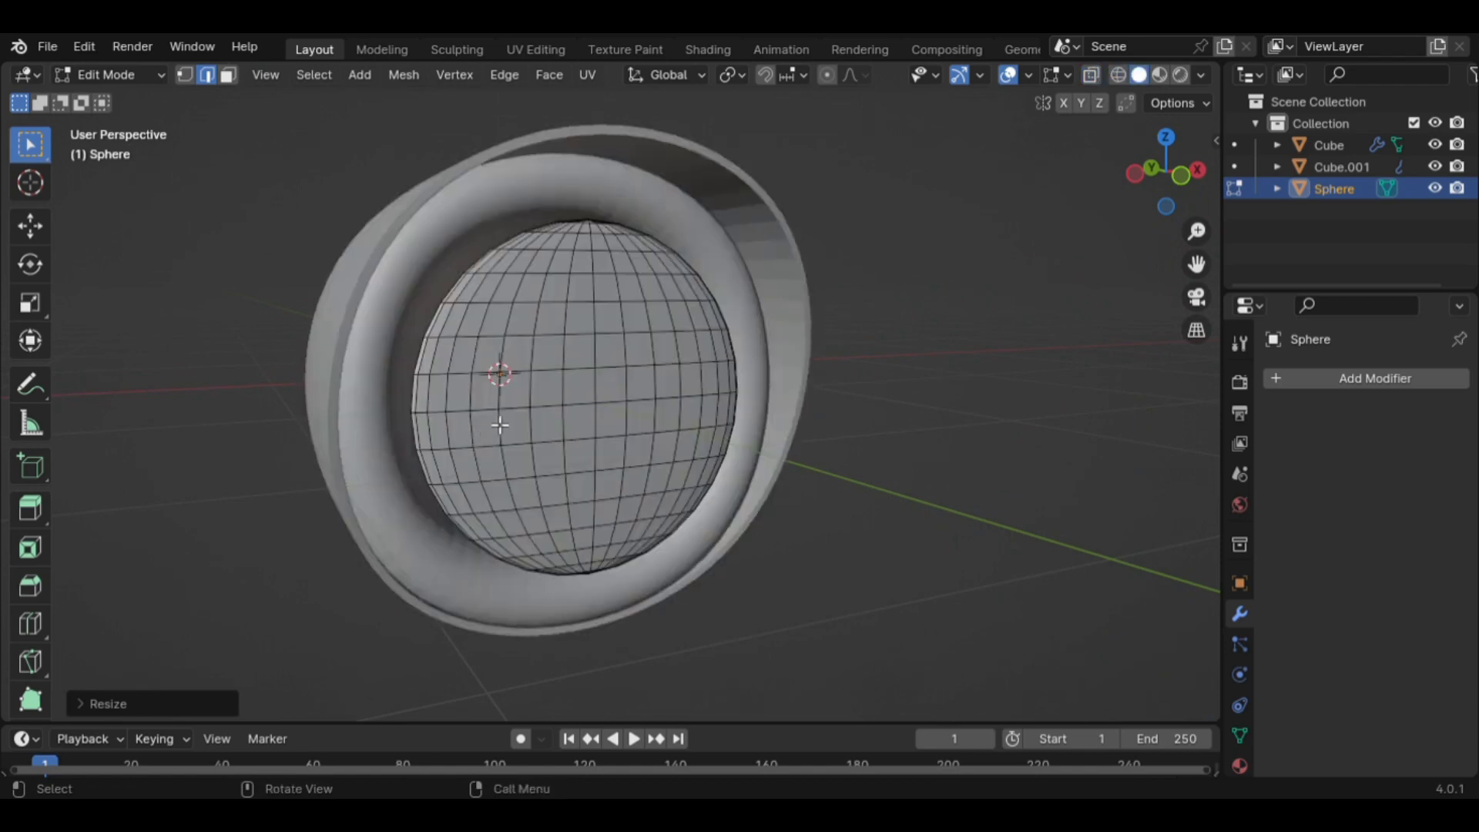
mouse_move(571, 428)
middle_down()
mouse_move(804, 457)
mouse_move(493, 454)
mouse_move(574, 441)
middle_up()
scroll(571, 439, up, 3)
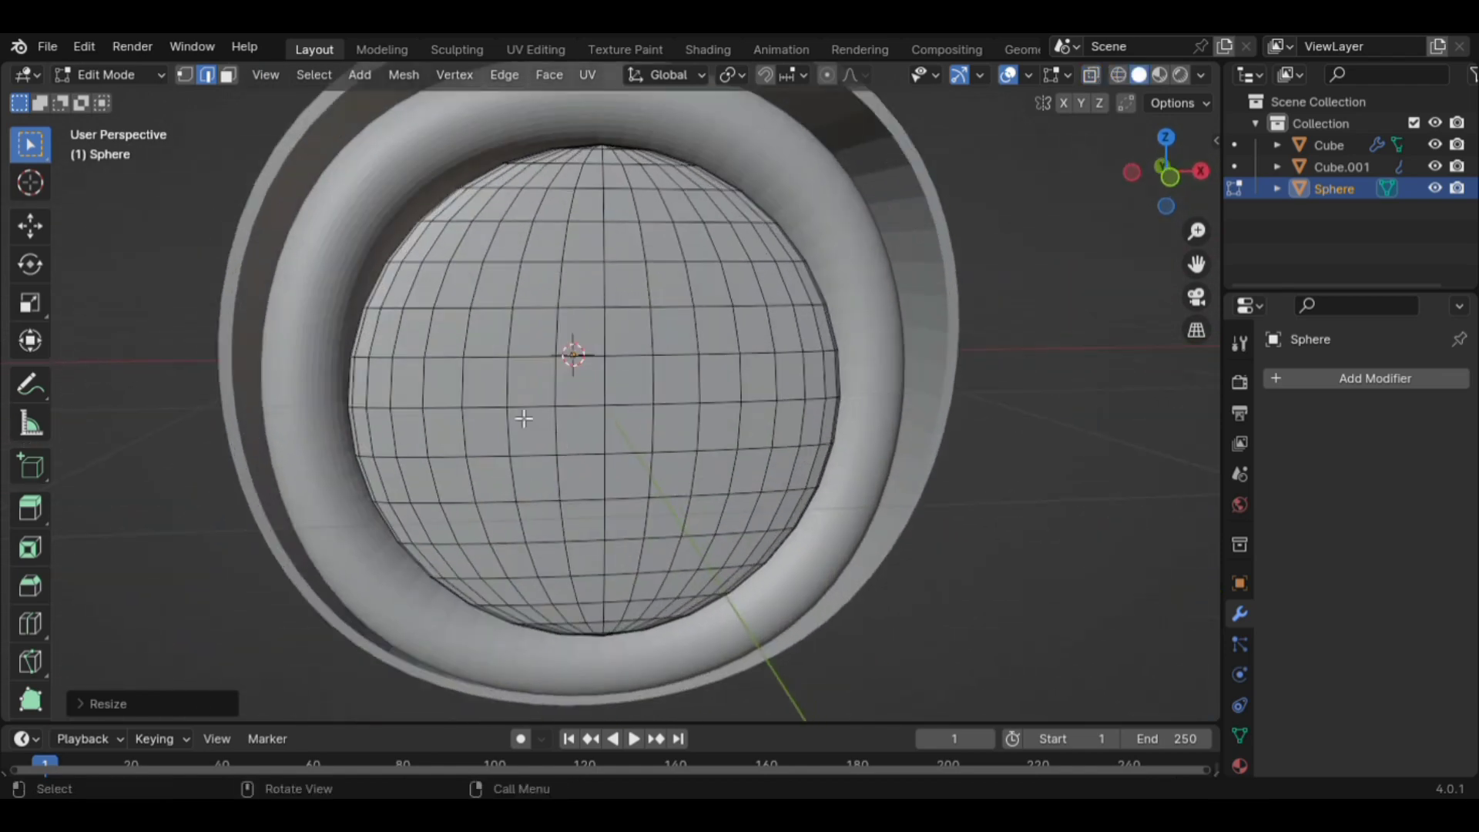
middle_drag(476, 416, 600, 432)
key(ctrl+KP_3)
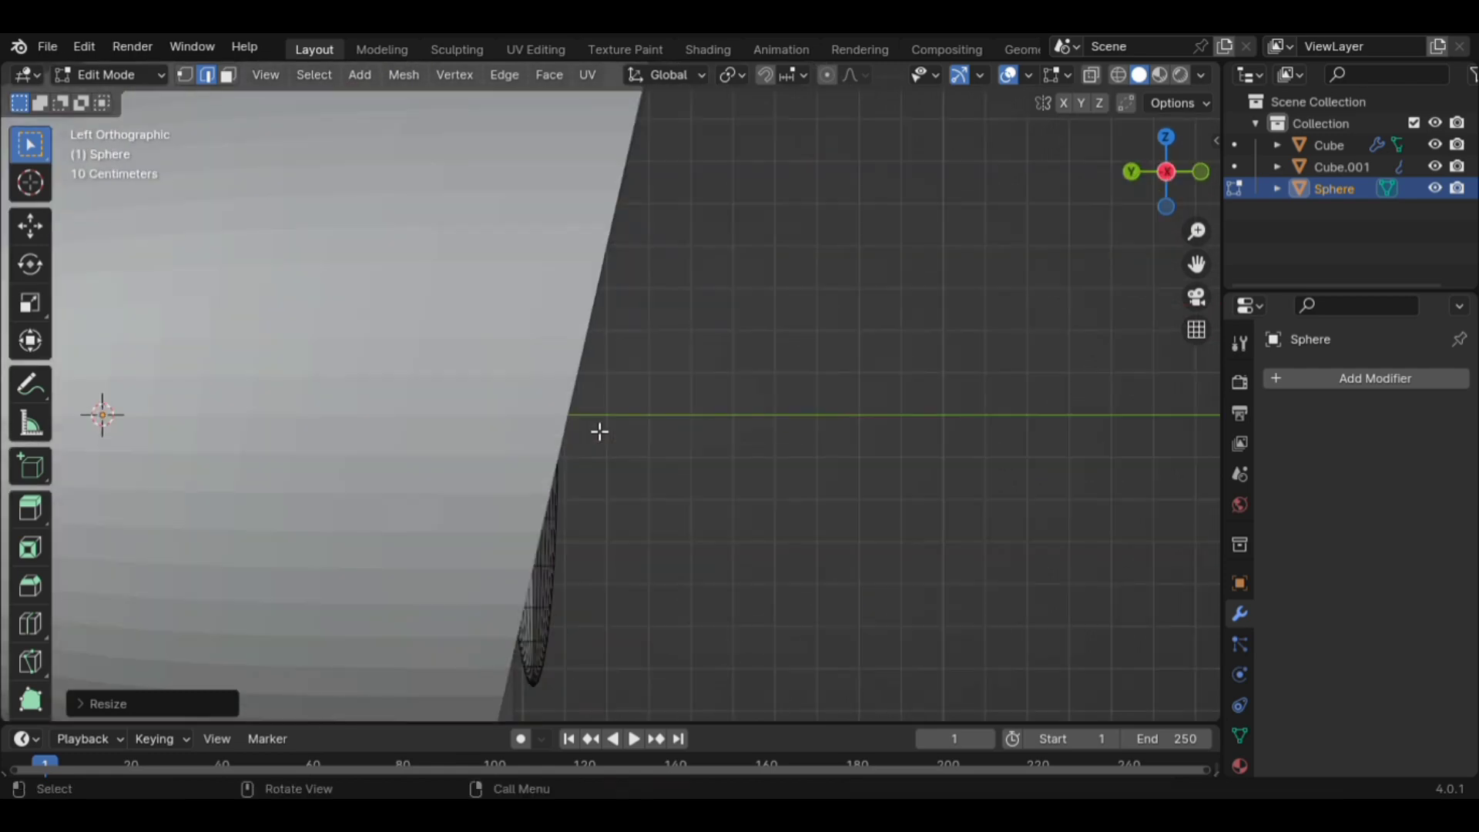
Duplicate the innermost lens disc about 0.1 m deeper along Y and scale the new copy down.
key(alt+z)
scroll(600, 427, down, 2)
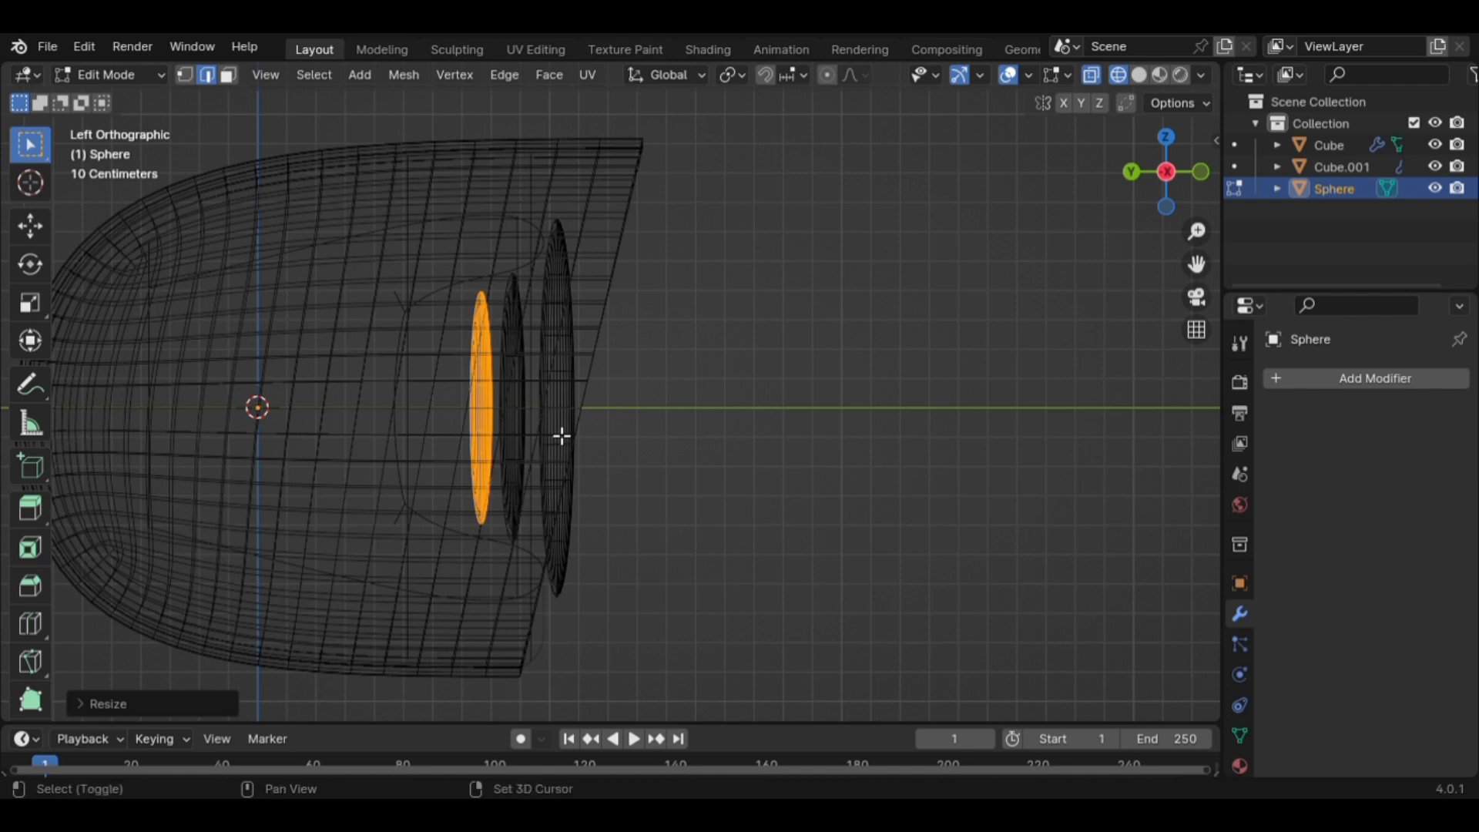
key(shift+d)
key(y)
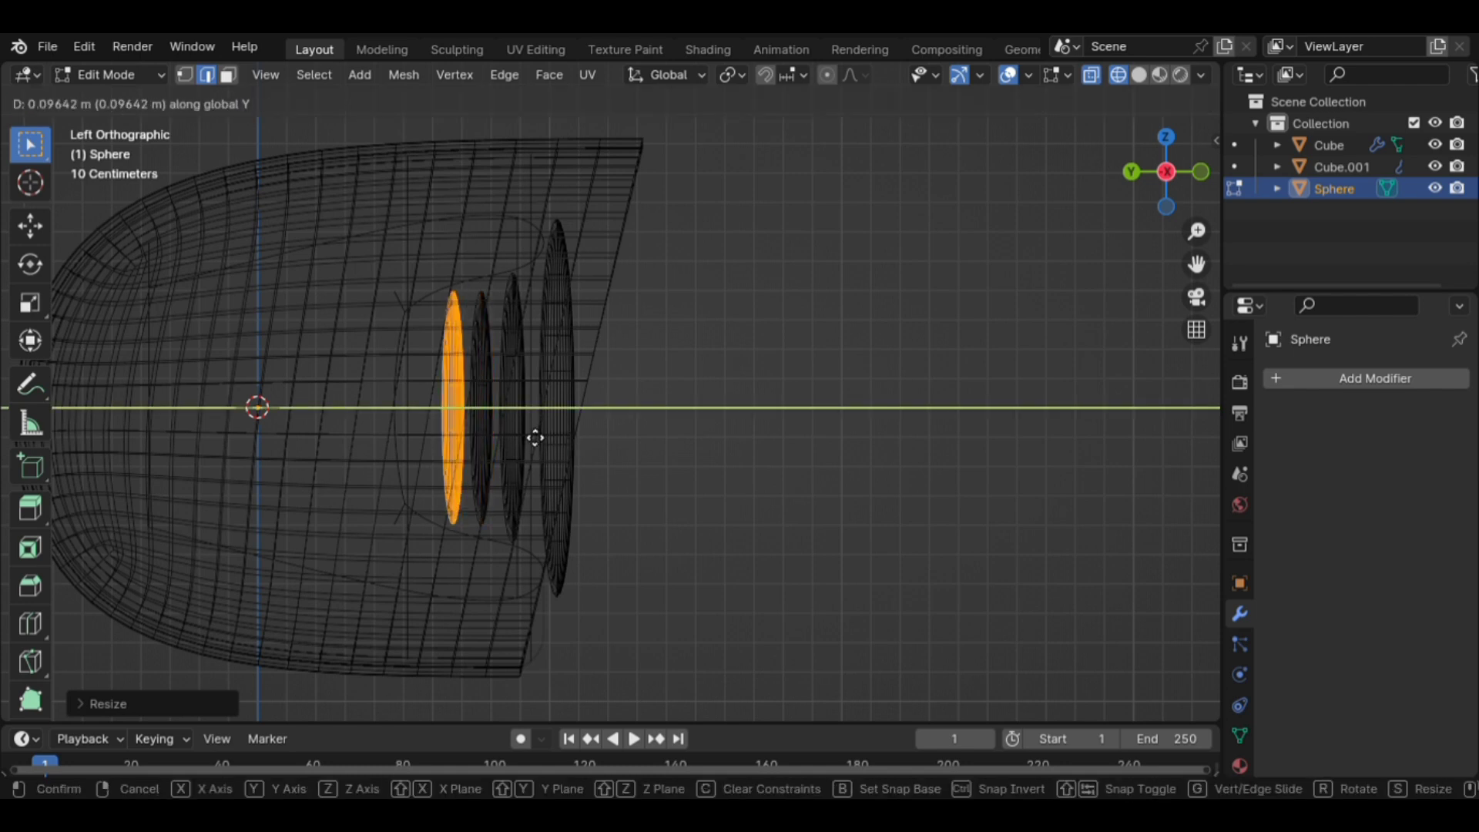
click(536, 436)
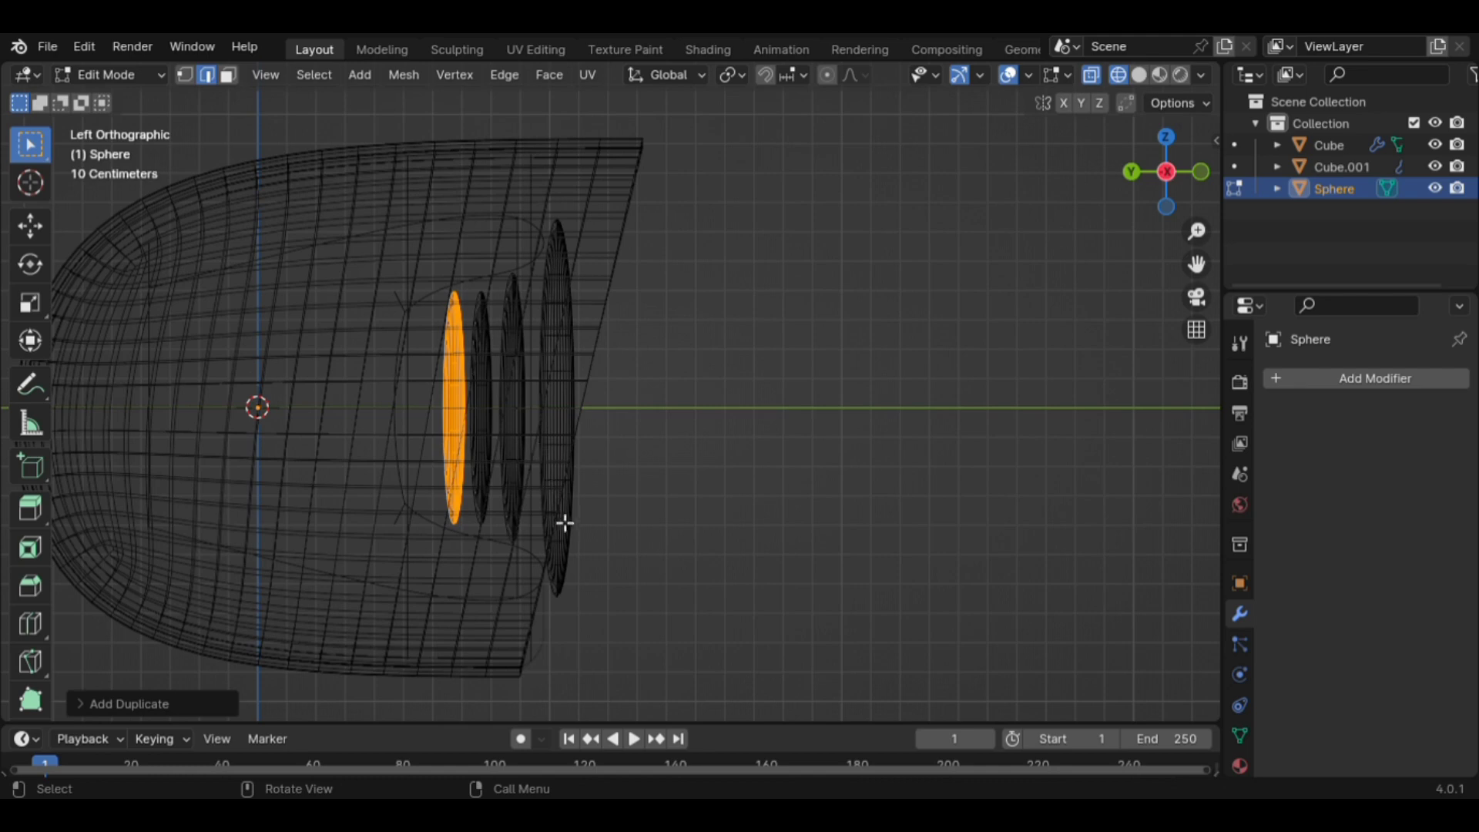
key(s)
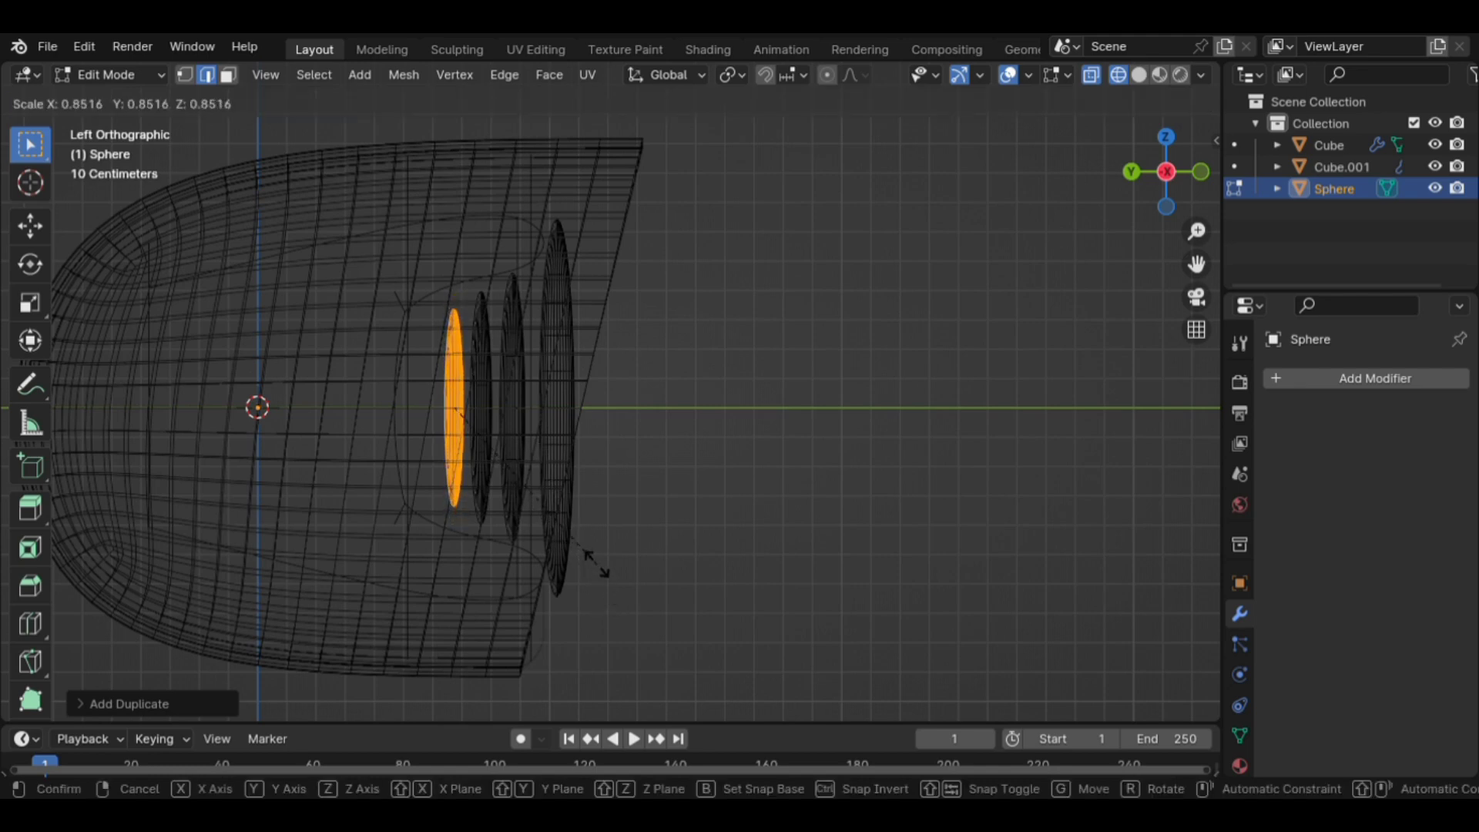
click(598, 511)
Separate the smallest lens disc into its own object, return to Object Mode and clear the selection.
key(p)
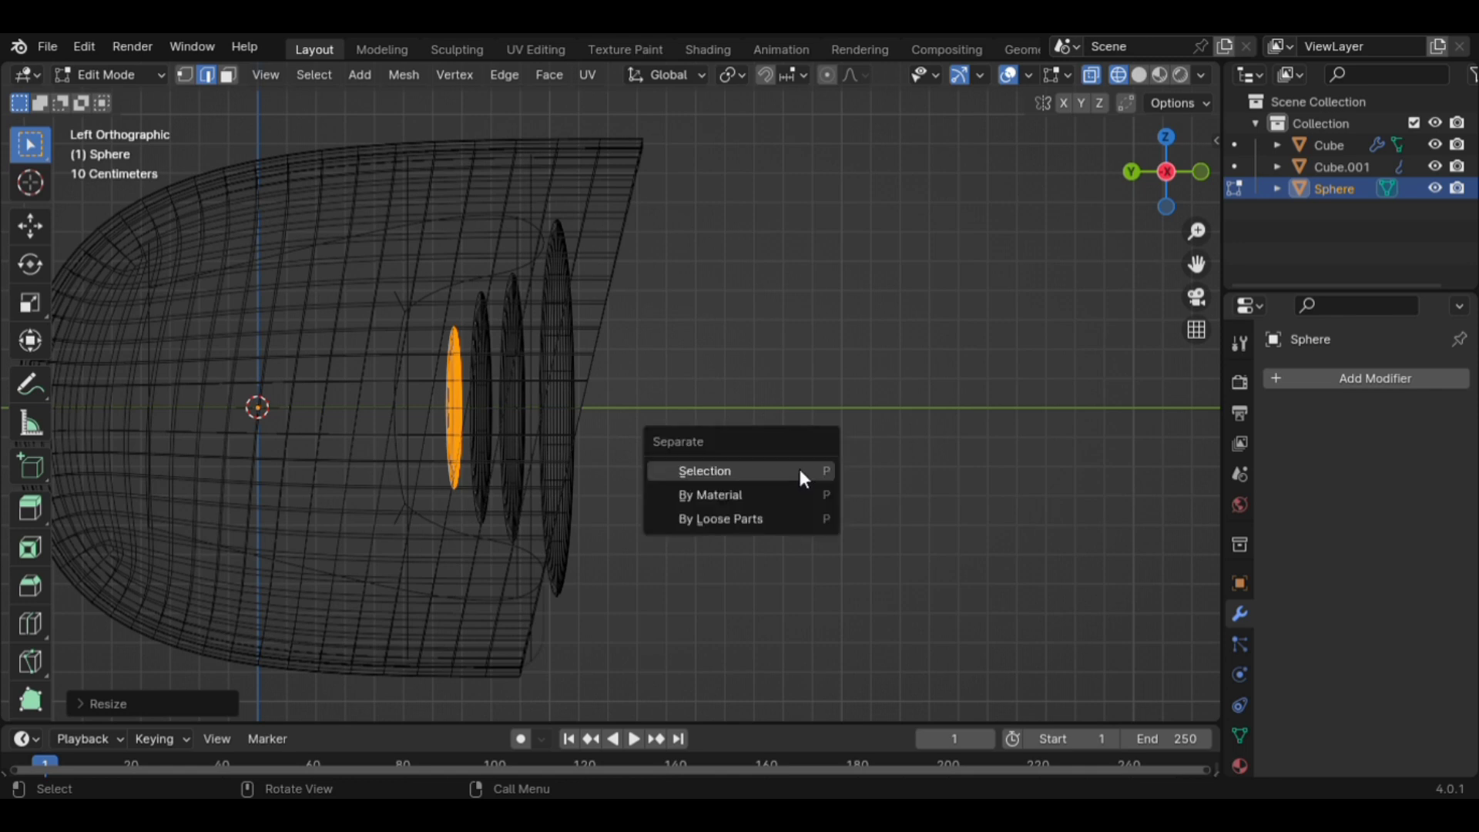
click(800, 472)
key(Tab)
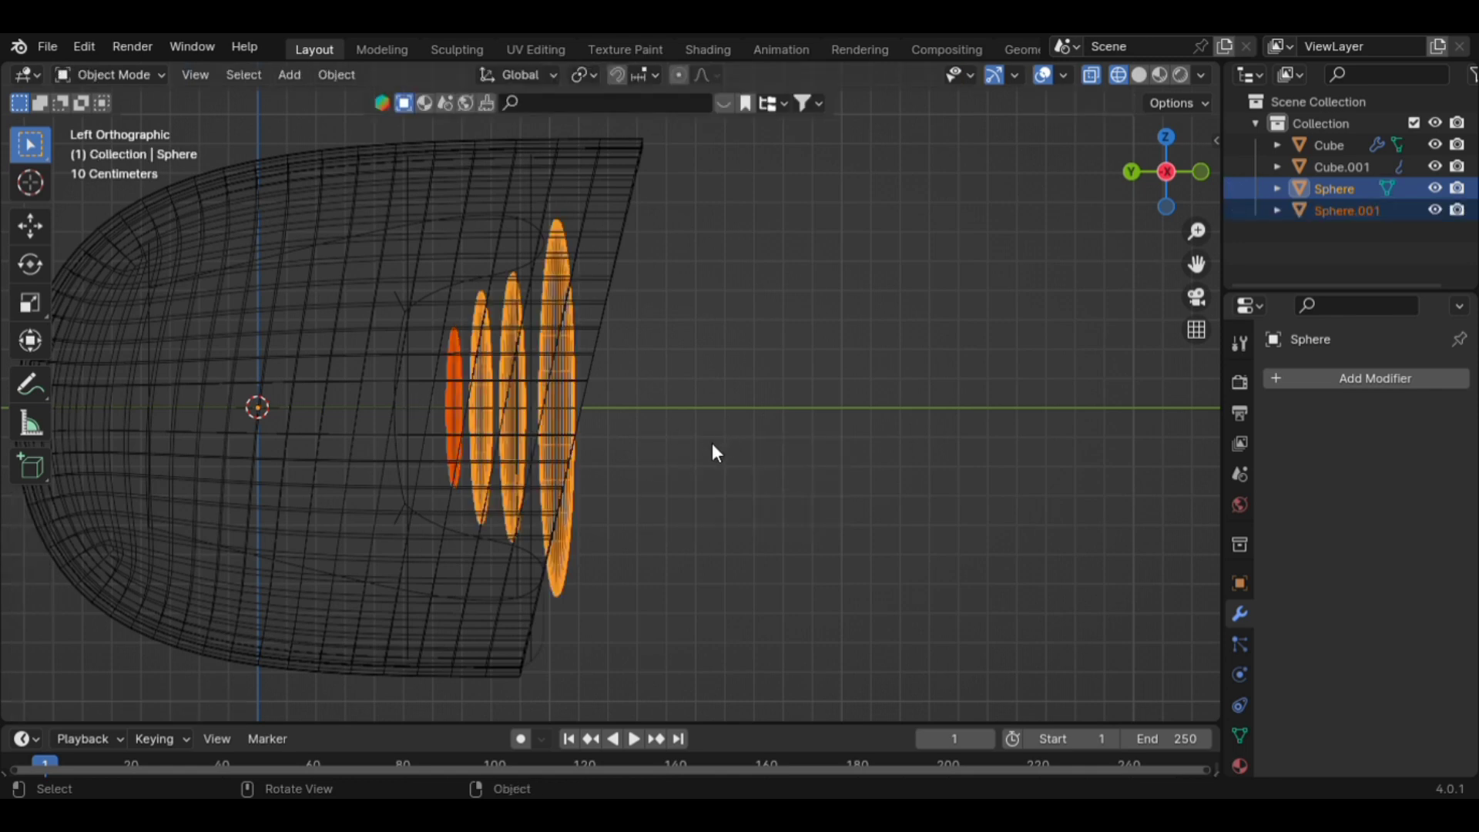
click(712, 447)
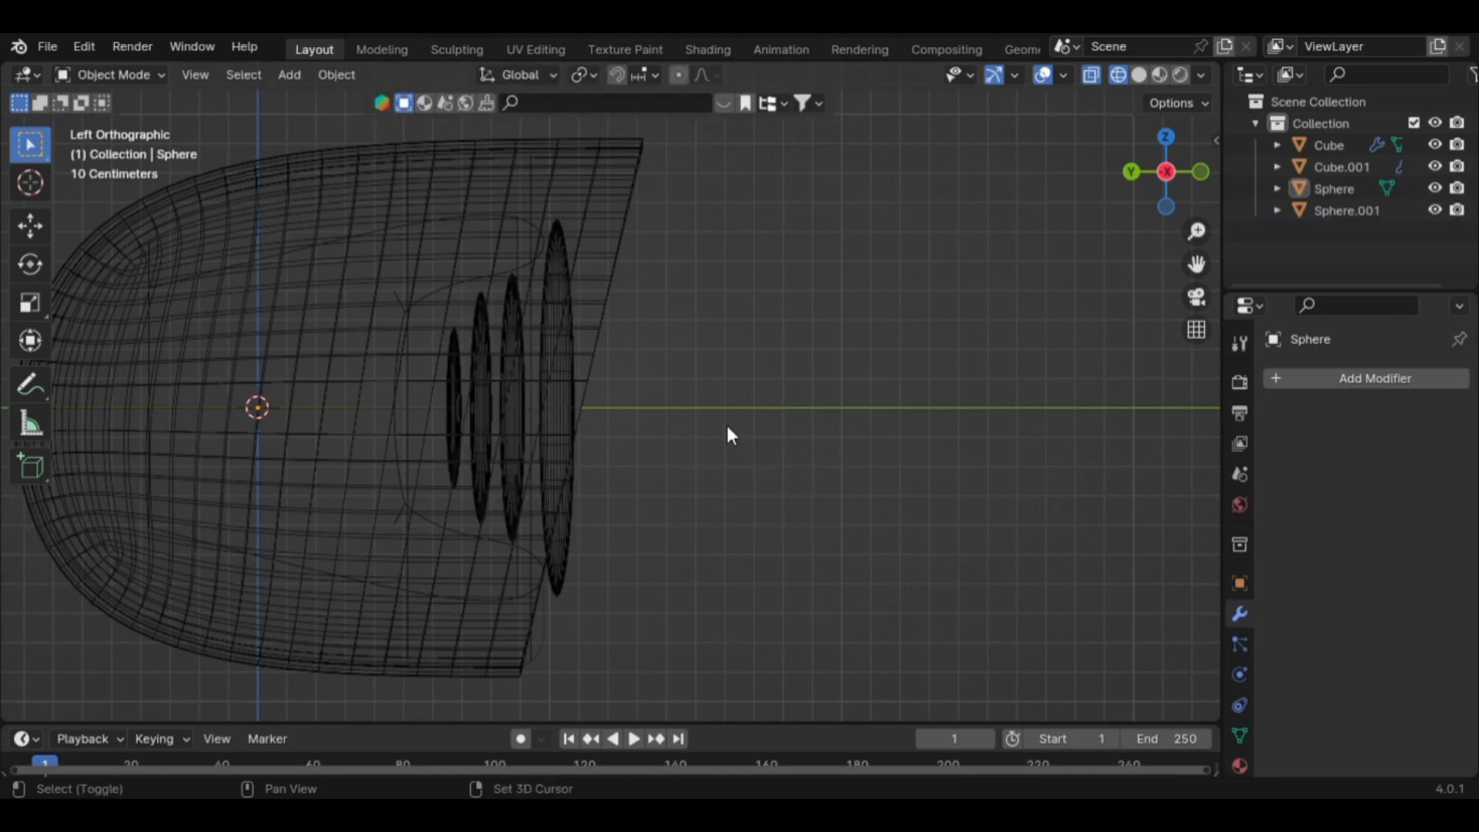
In solid shading, enter Edit Mode on the inner shell and select the edge loop around its front recess.
key(shift+z)
mouse_move(736, 434)
middle_down()
mouse_move(538, 432)
mouse_move(530, 509)
mouse_move(596, 412)
mouse_move(502, 412)
mouse_move(529, 485)
mouse_move(670, 326)
mouse_move(673, 340)
mouse_move(631, 360)
mouse_move(732, 297)
mouse_move(700, 320)
mouse_move(598, 337)
mouse_move(588, 349)
mouse_move(605, 362)
mouse_move(737, 342)
middle_up()
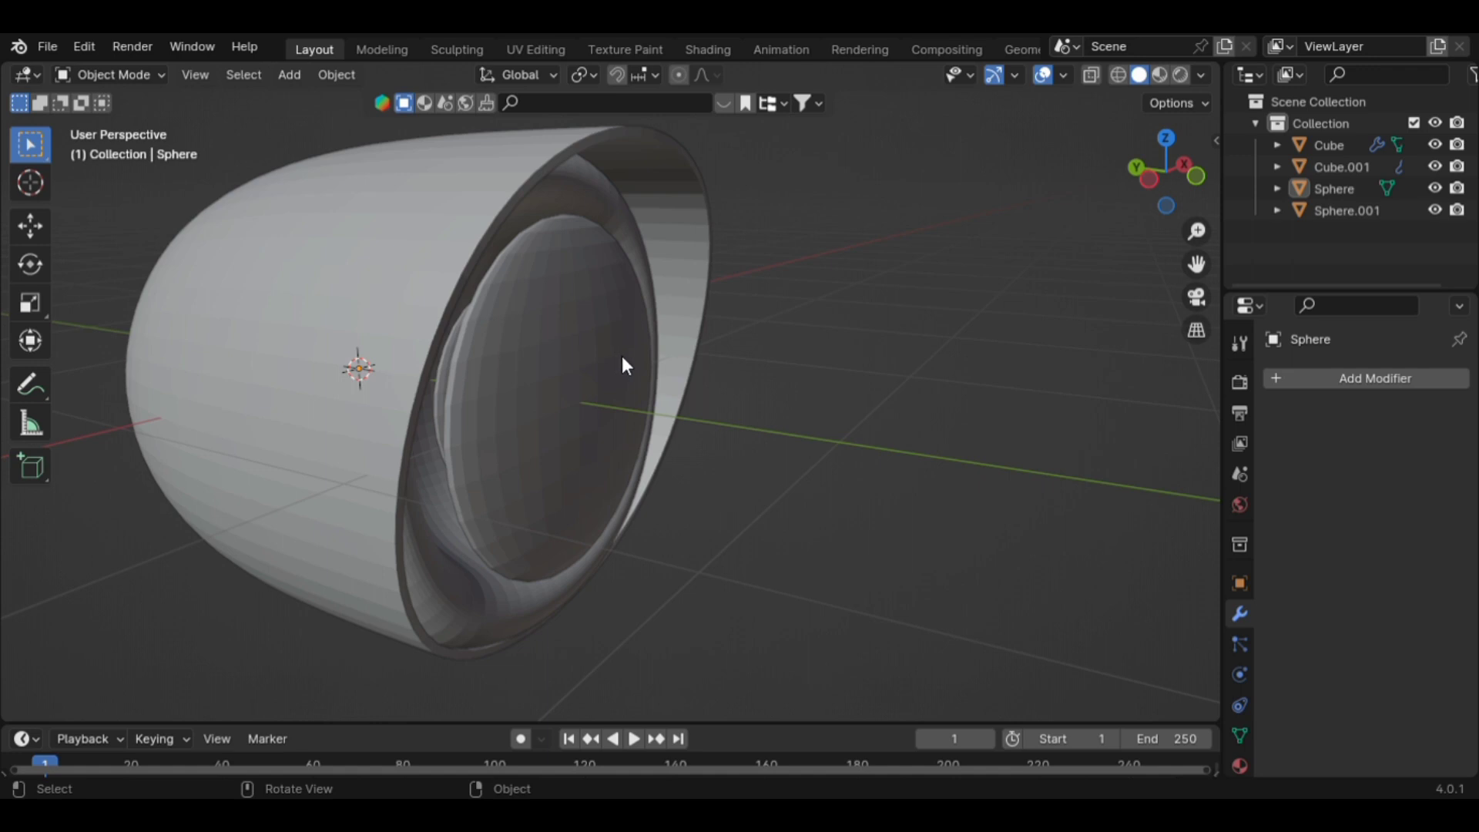
scroll(529, 293, down, 2)
middle_drag(530, 294, 451, 326)
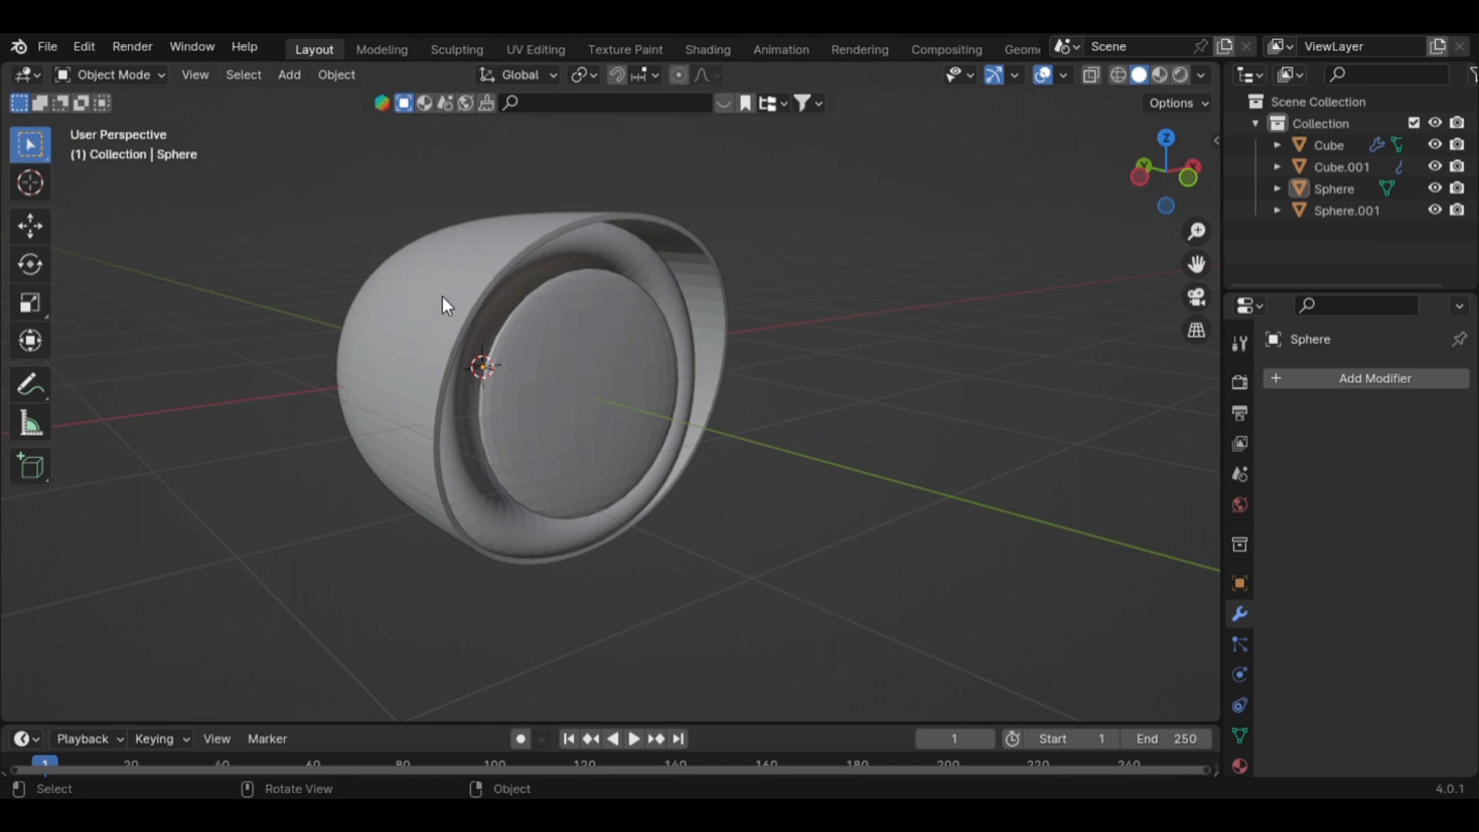
click(524, 275)
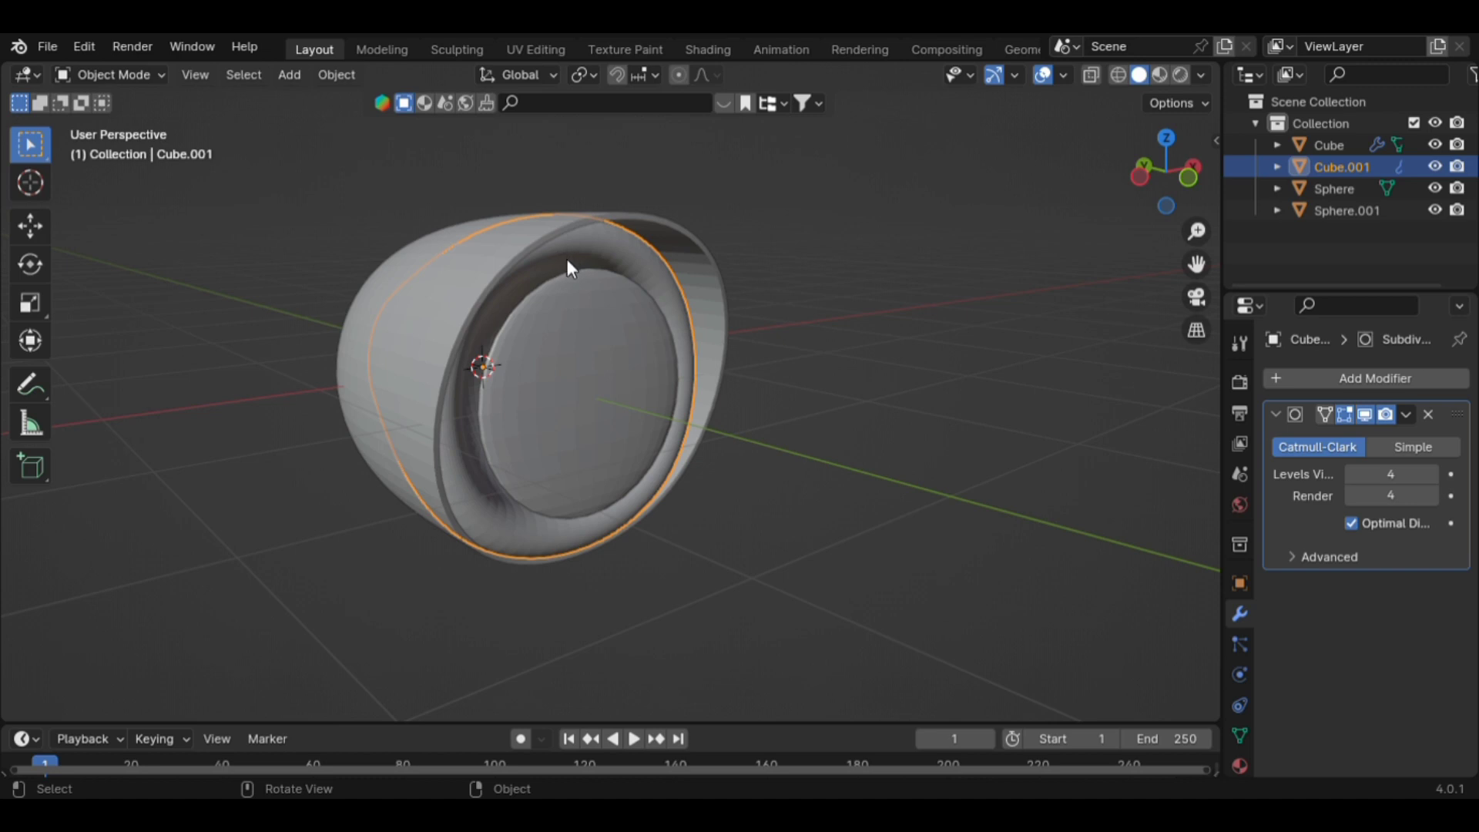
key(Tab)
scroll(600, 279, up, 2)
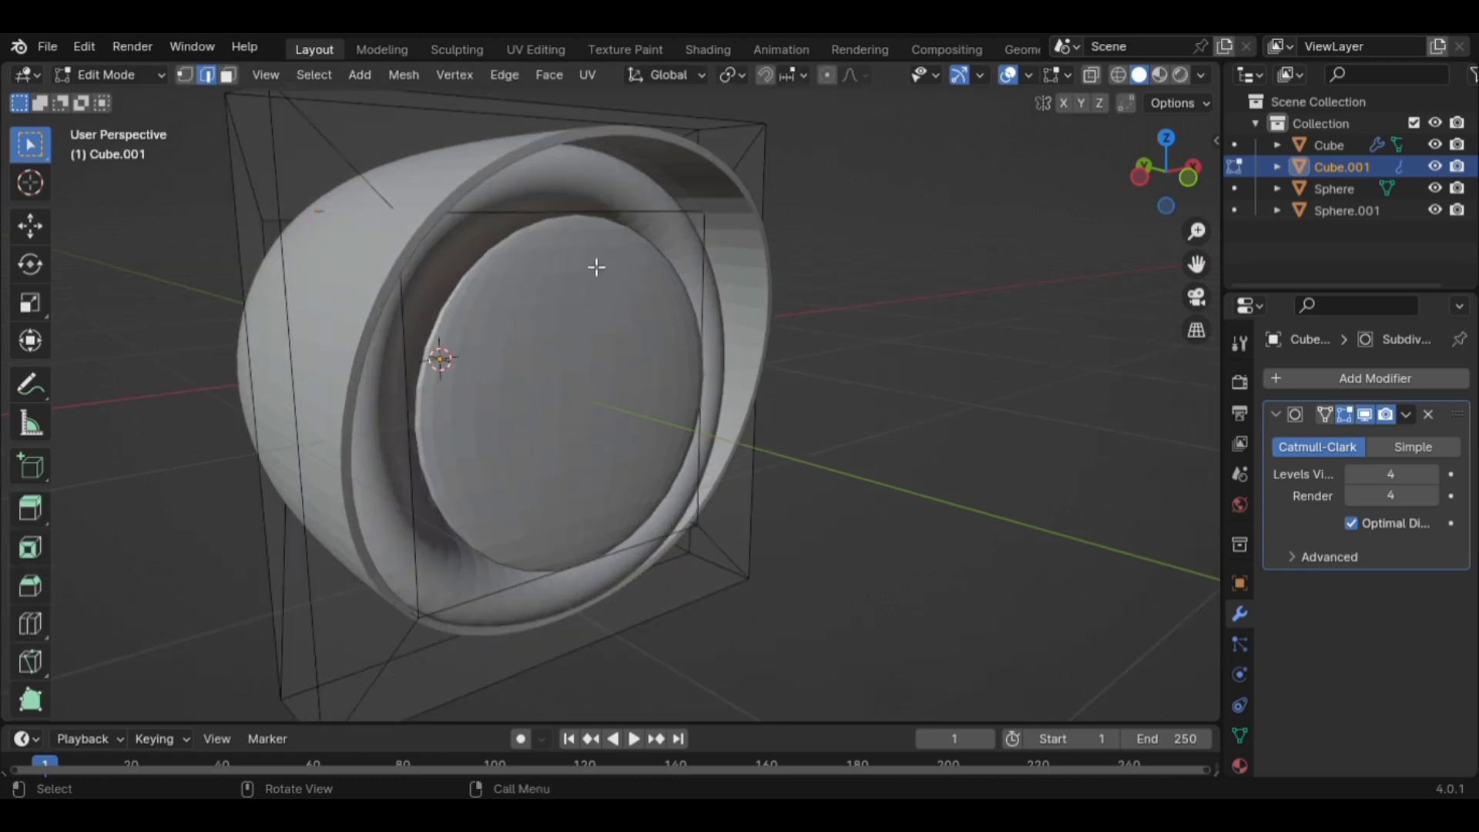
alt+click(586, 215)
middle_drag(604, 291, 662, 348)
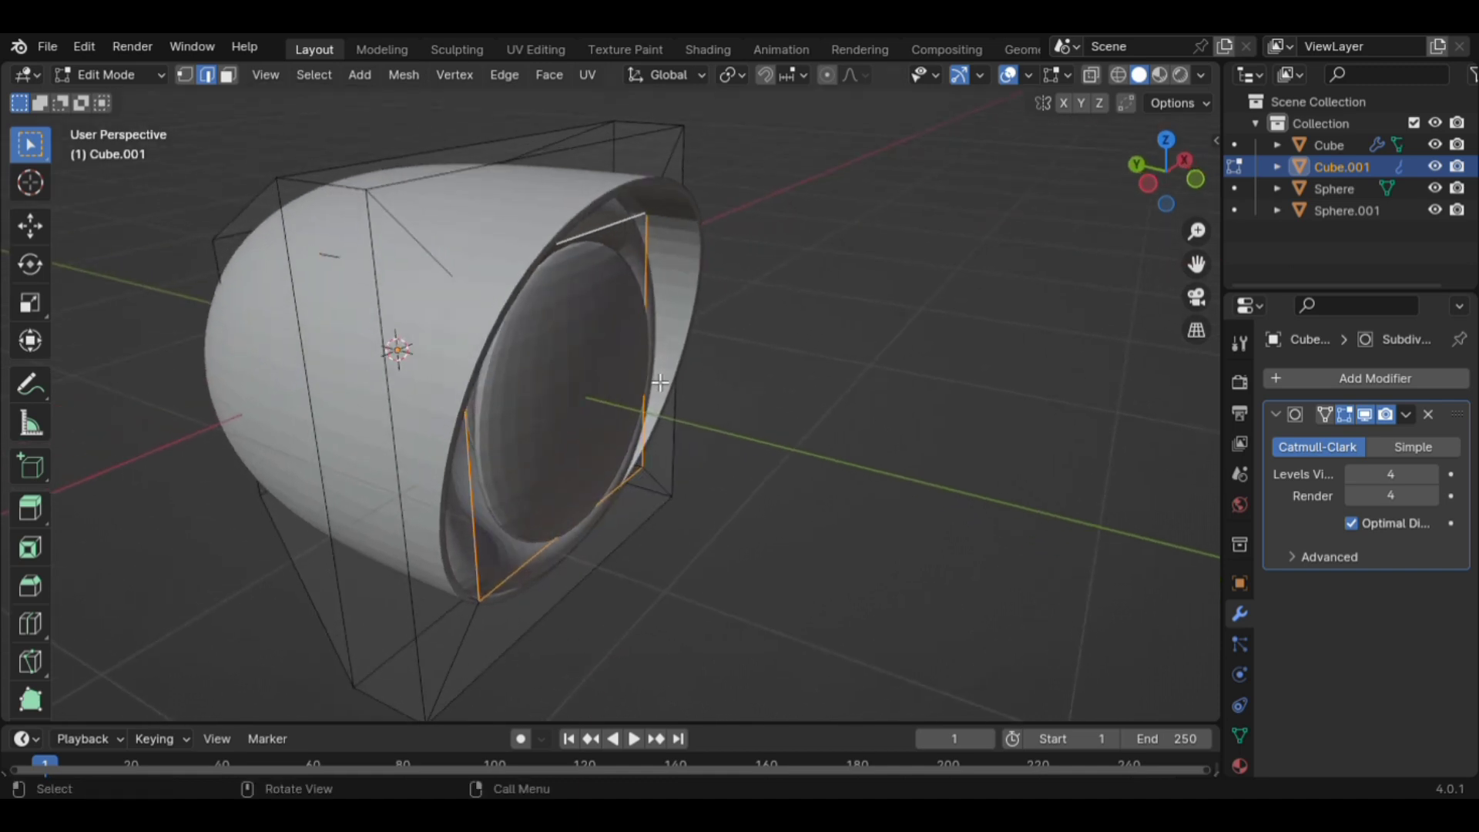
Try to duplicate the recess loop forward along Y and separate the copy into its own object for editing.
key(g)
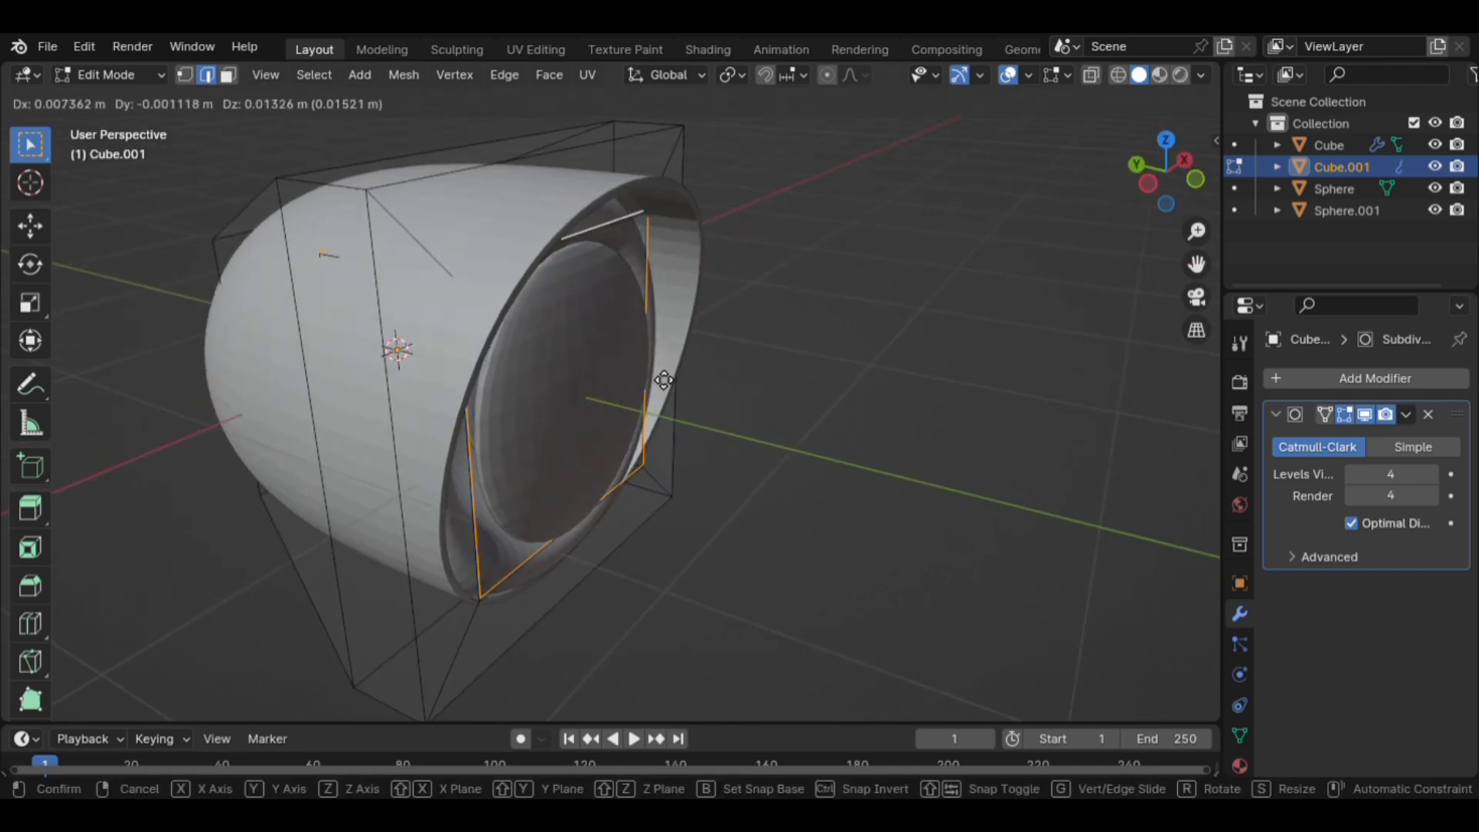
key(y)
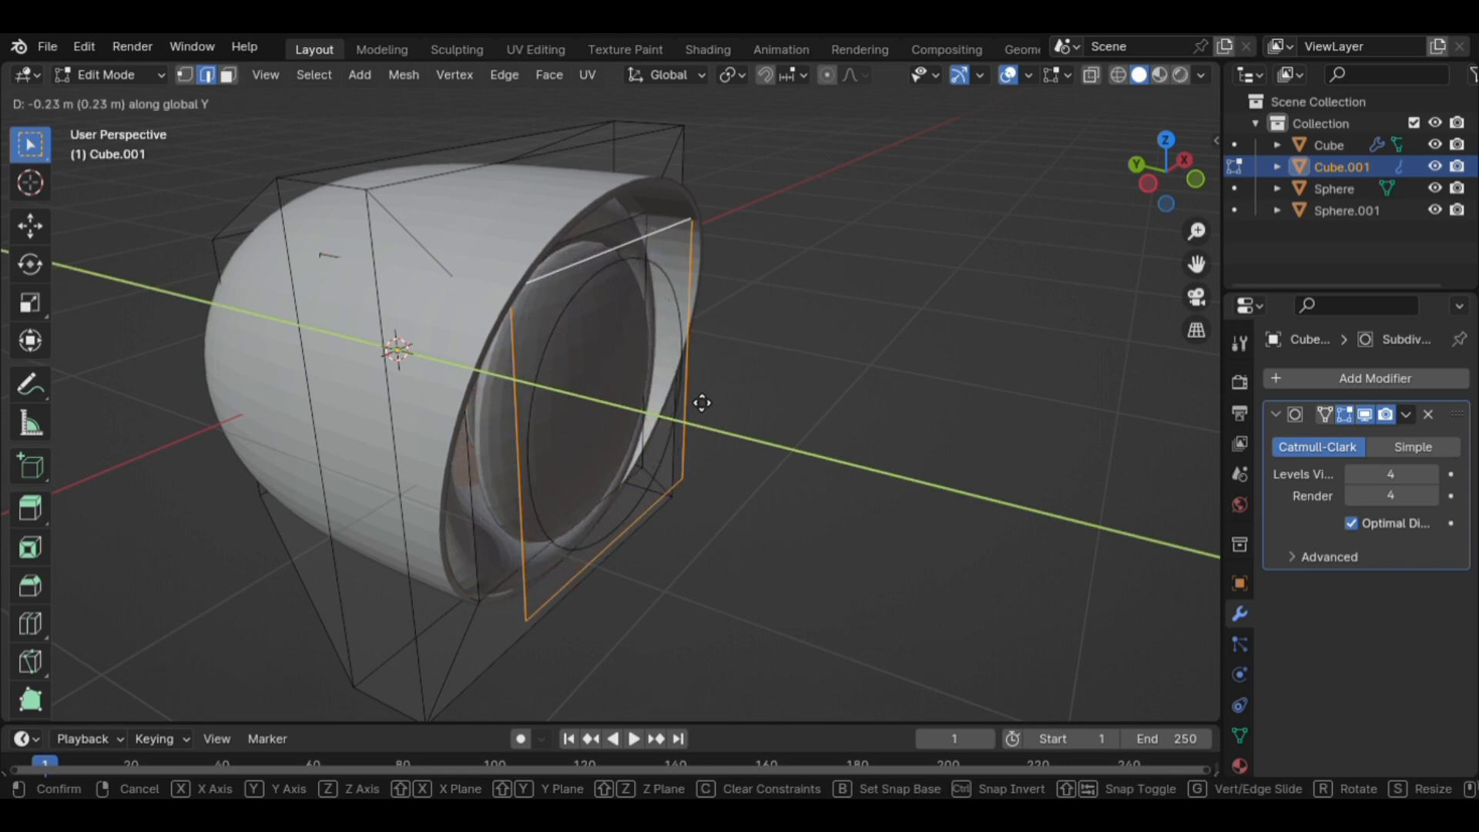
click(703, 404)
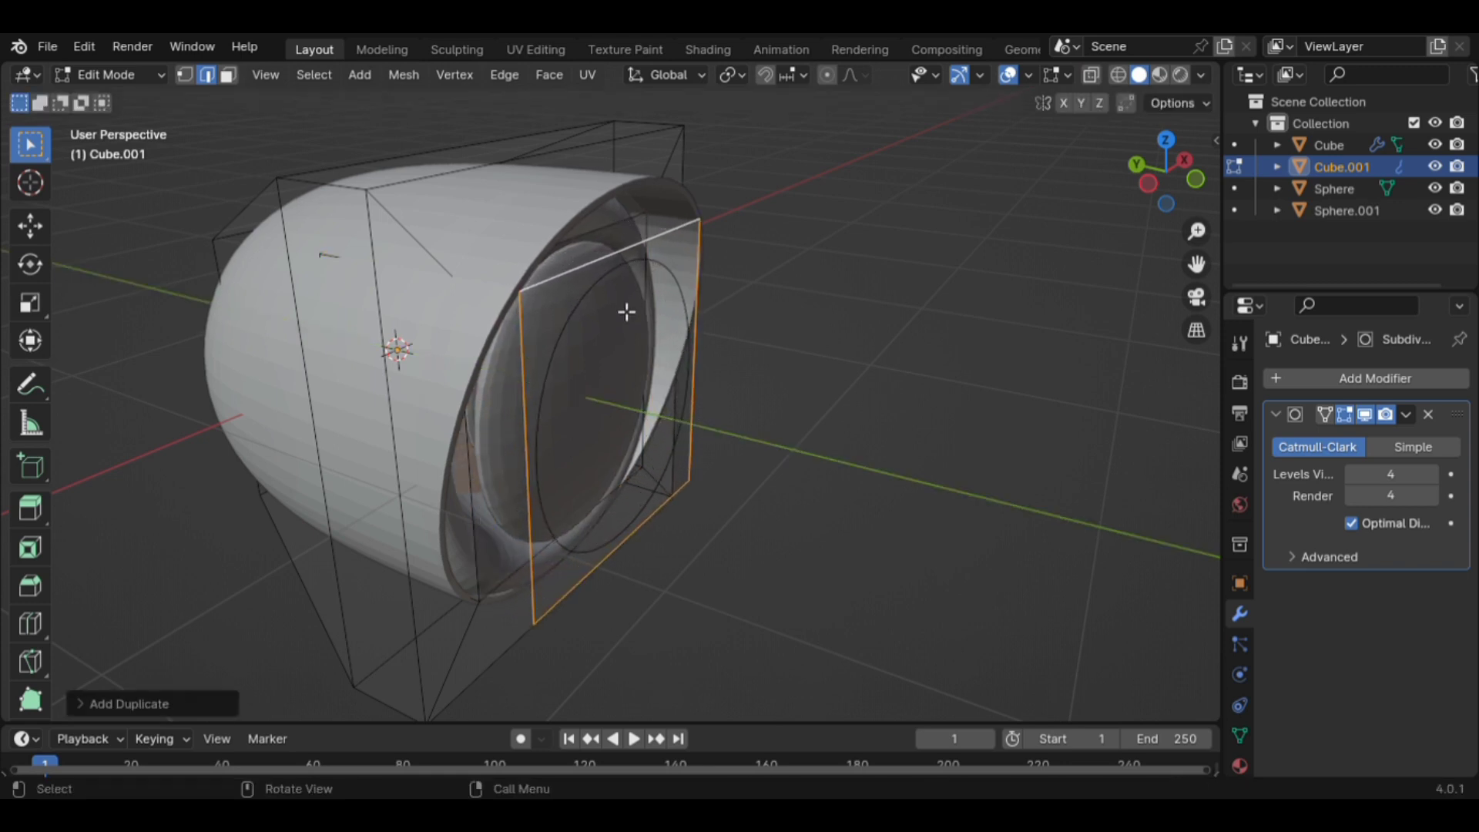
middle_drag(626, 311, 607, 289)
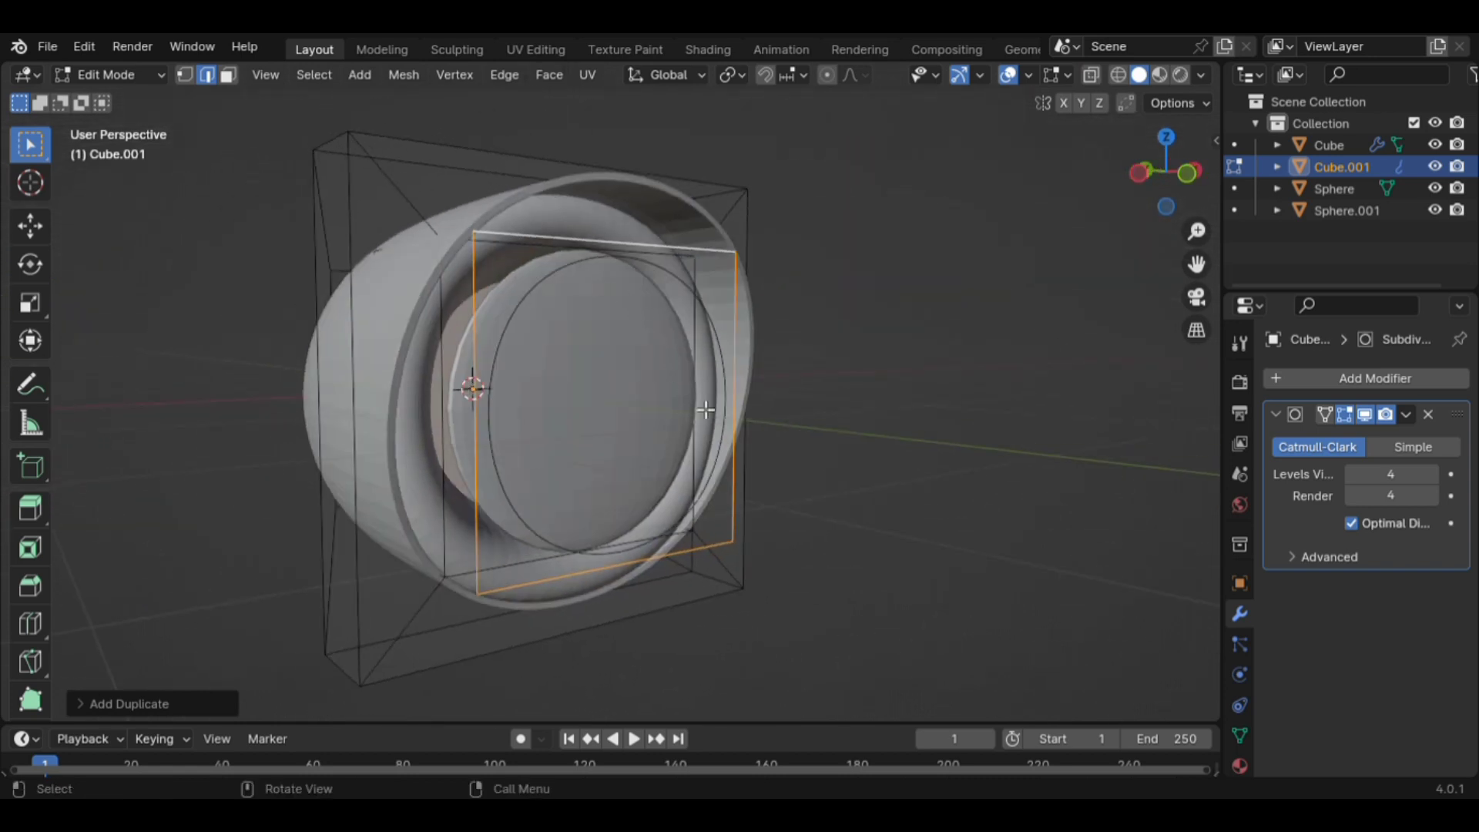
key(p)
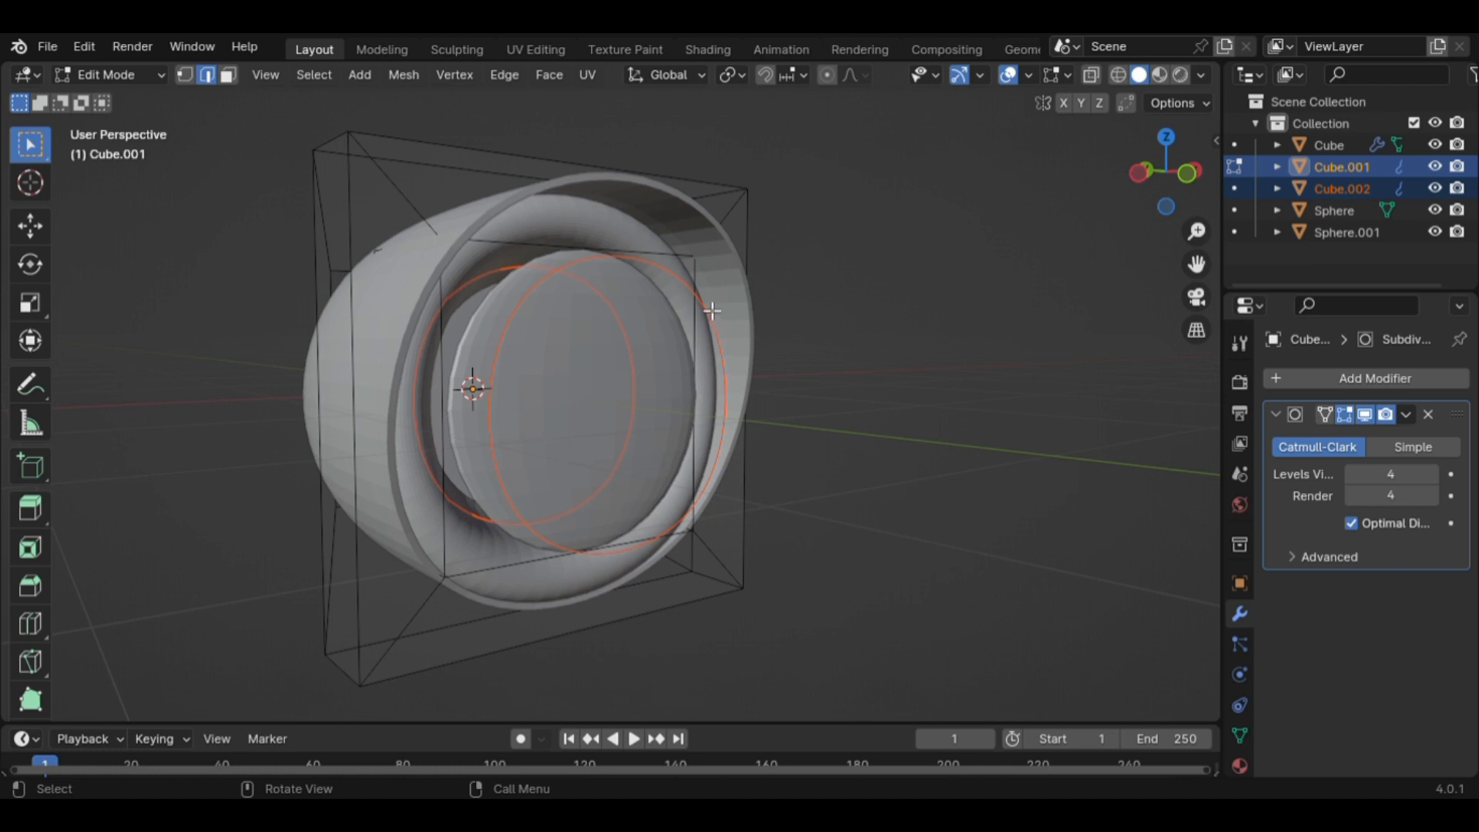
key(Tab)
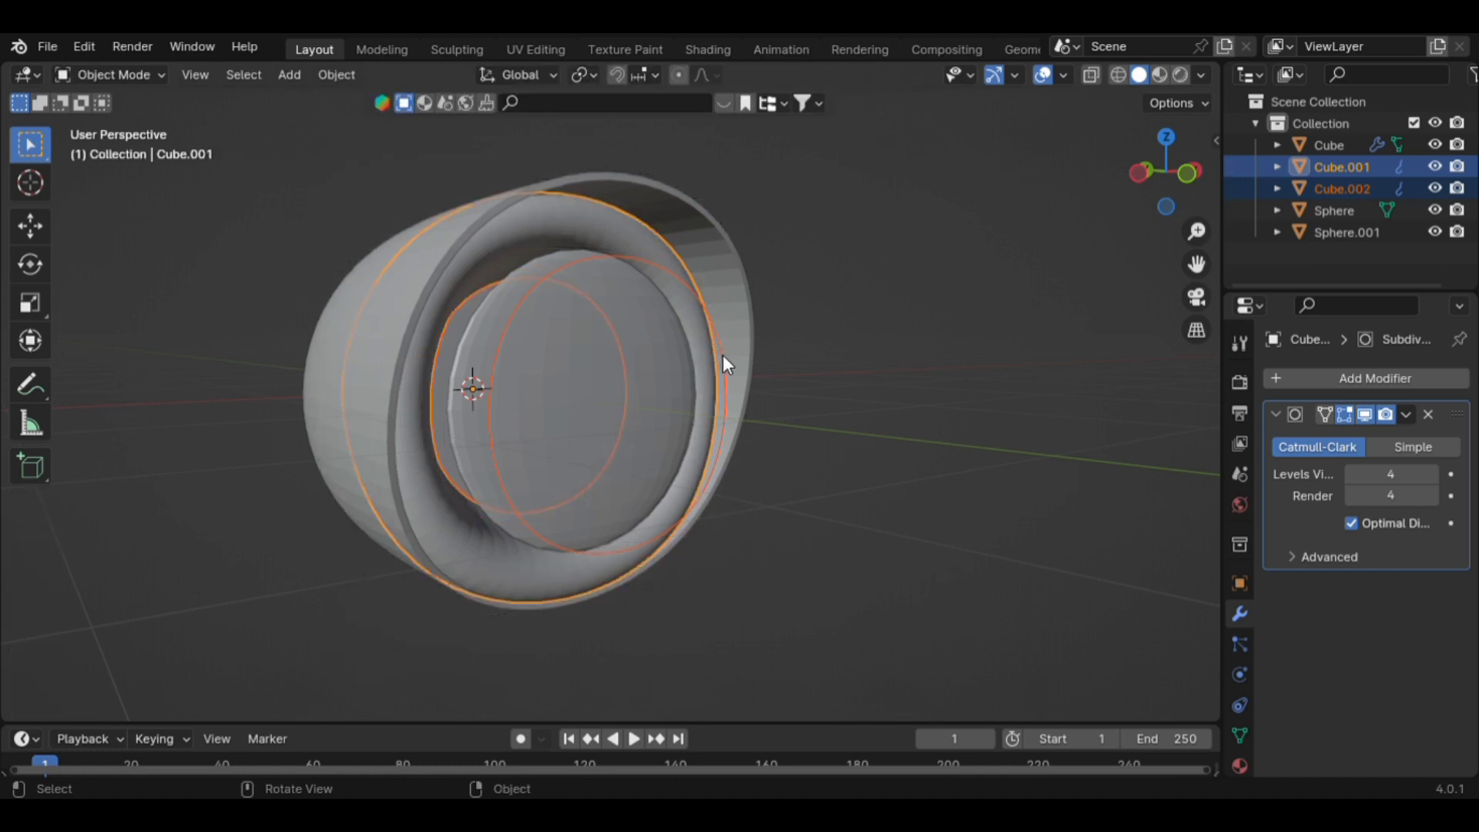
click(723, 356)
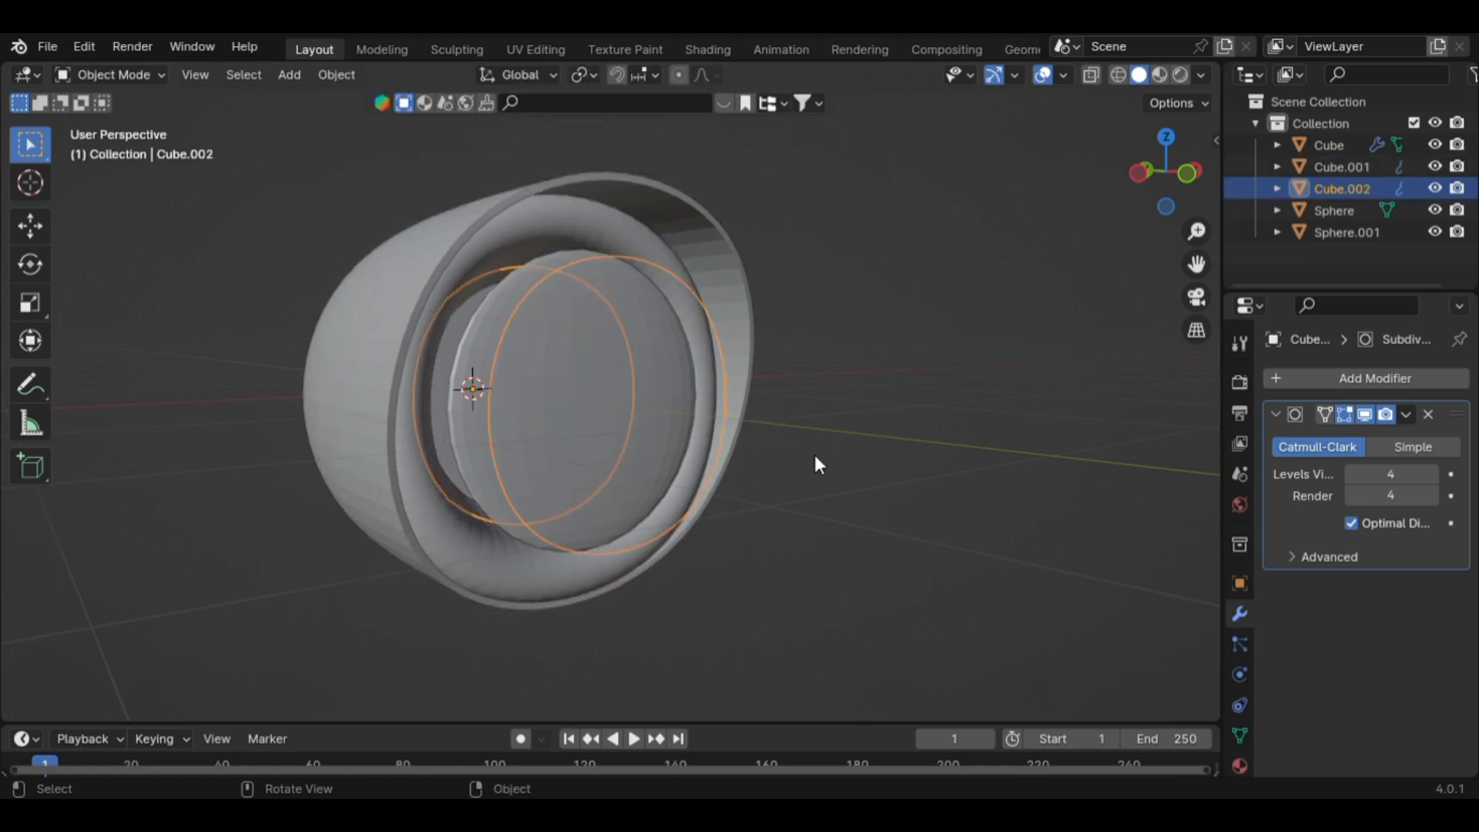
key(Tab)
mouse_move(728, 423)
middle_down()
mouse_move(766, 459)
mouse_move(706, 429)
mouse_move(729, 402)
middle_up()
key(a)
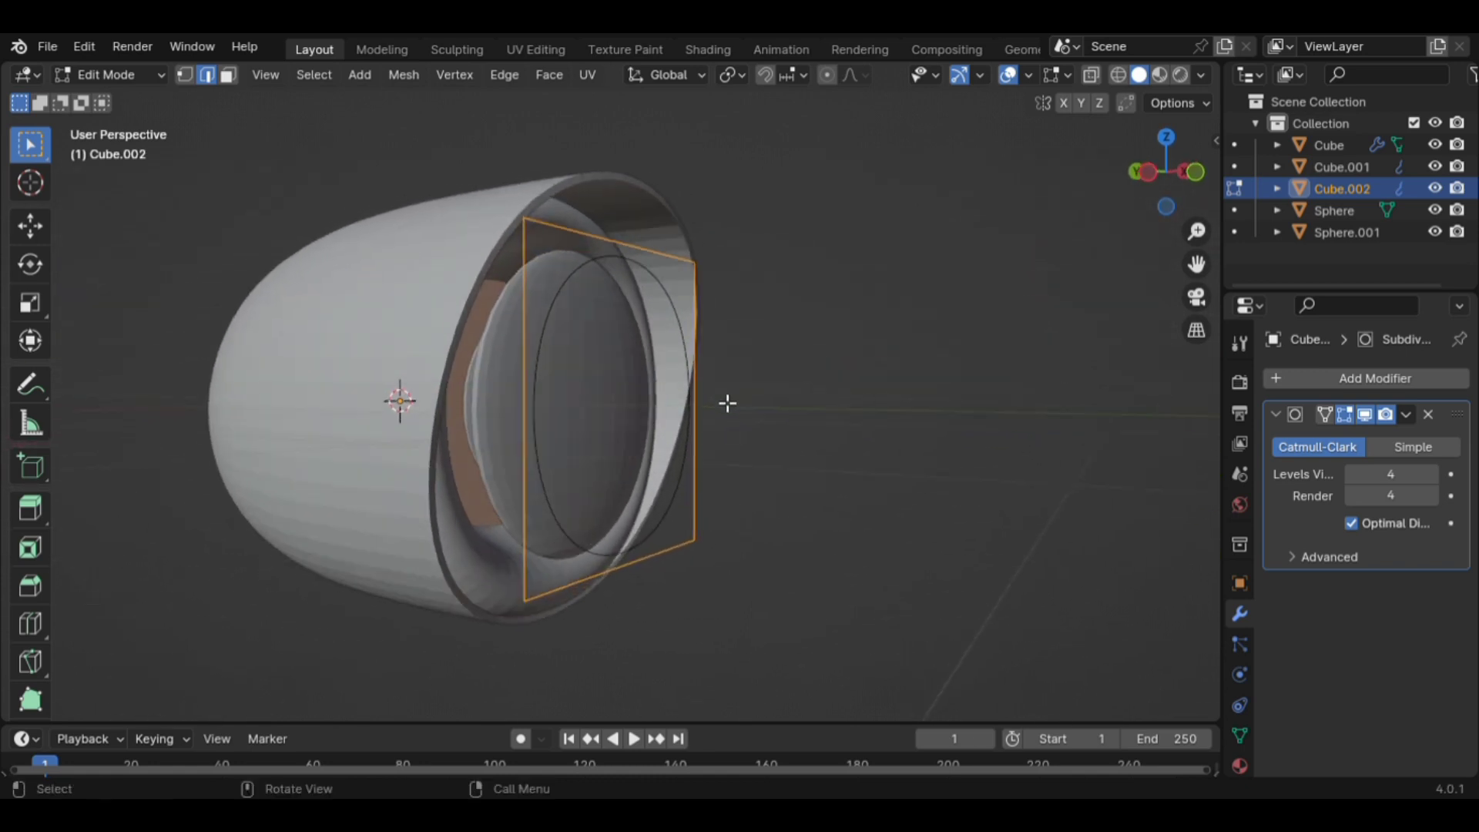
key(alt+a)
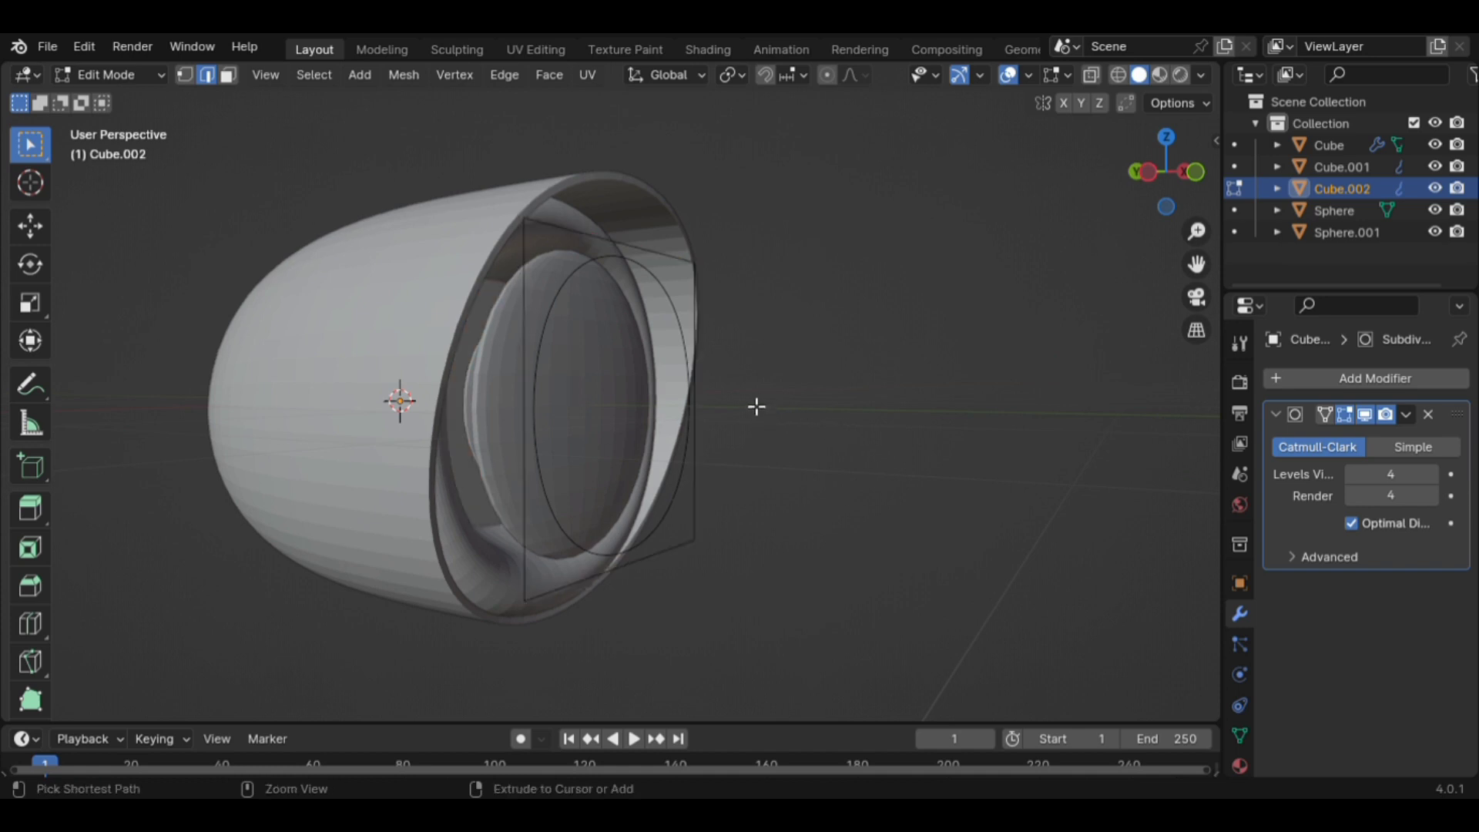
Undo the separation and the duplication, back to the original recess loop selection on the inner shell.
key(ctrl+z)
key(ctrl+z)
key(ctrl+z)
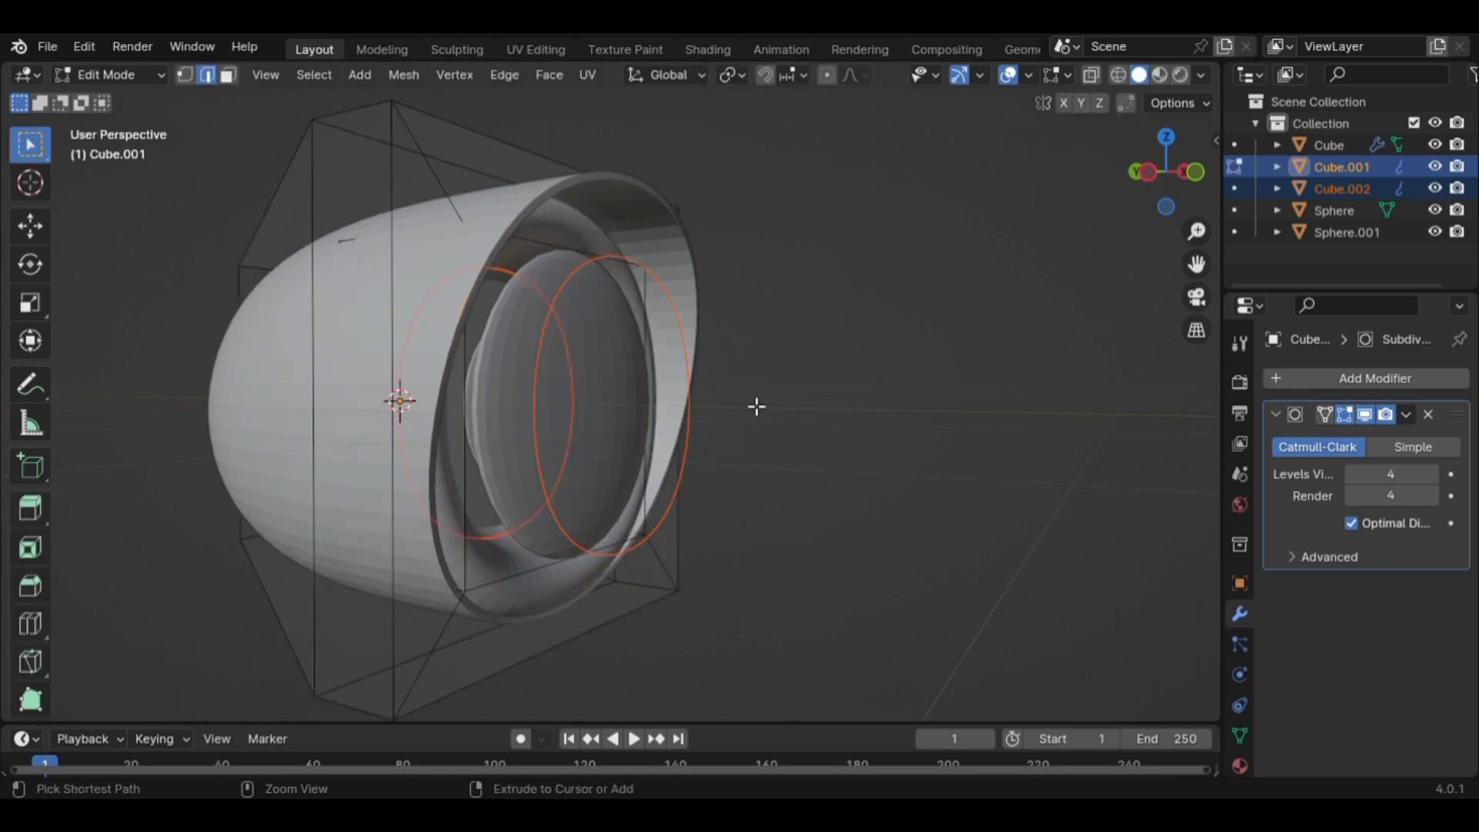
key(ctrl+z)
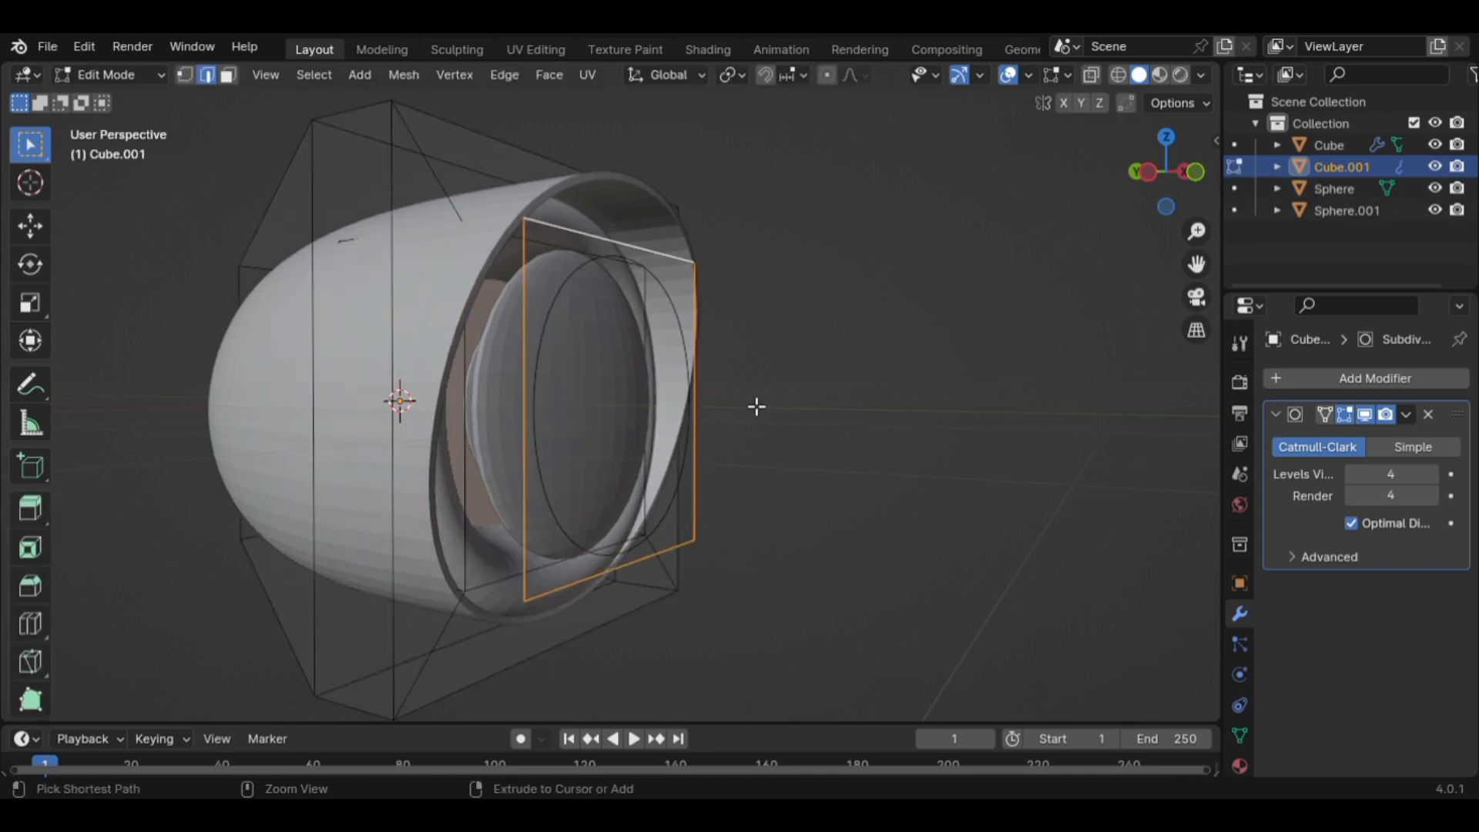
click(892, 434)
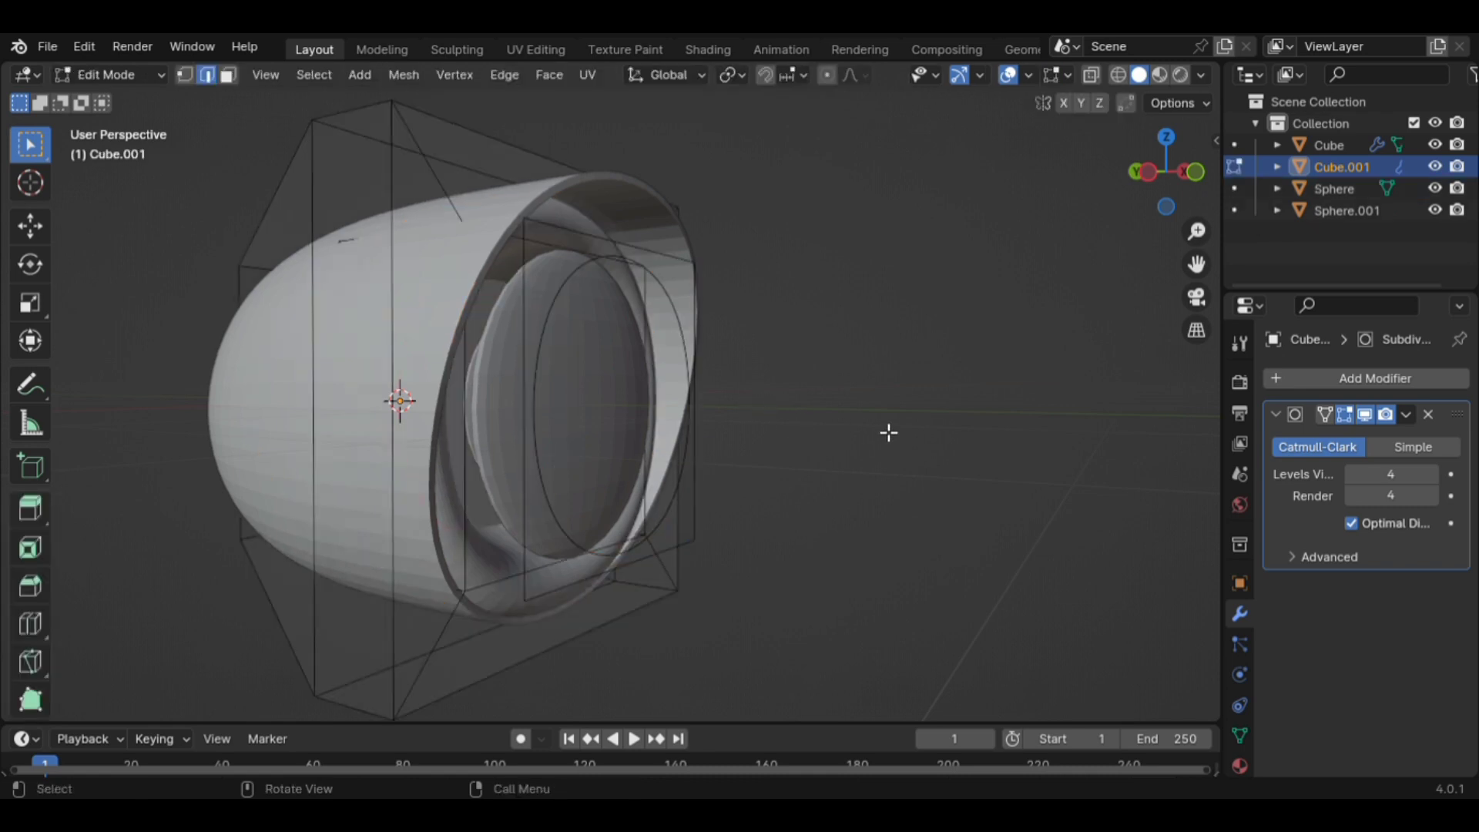
key(ctrl+z)
key(ctrl+z)
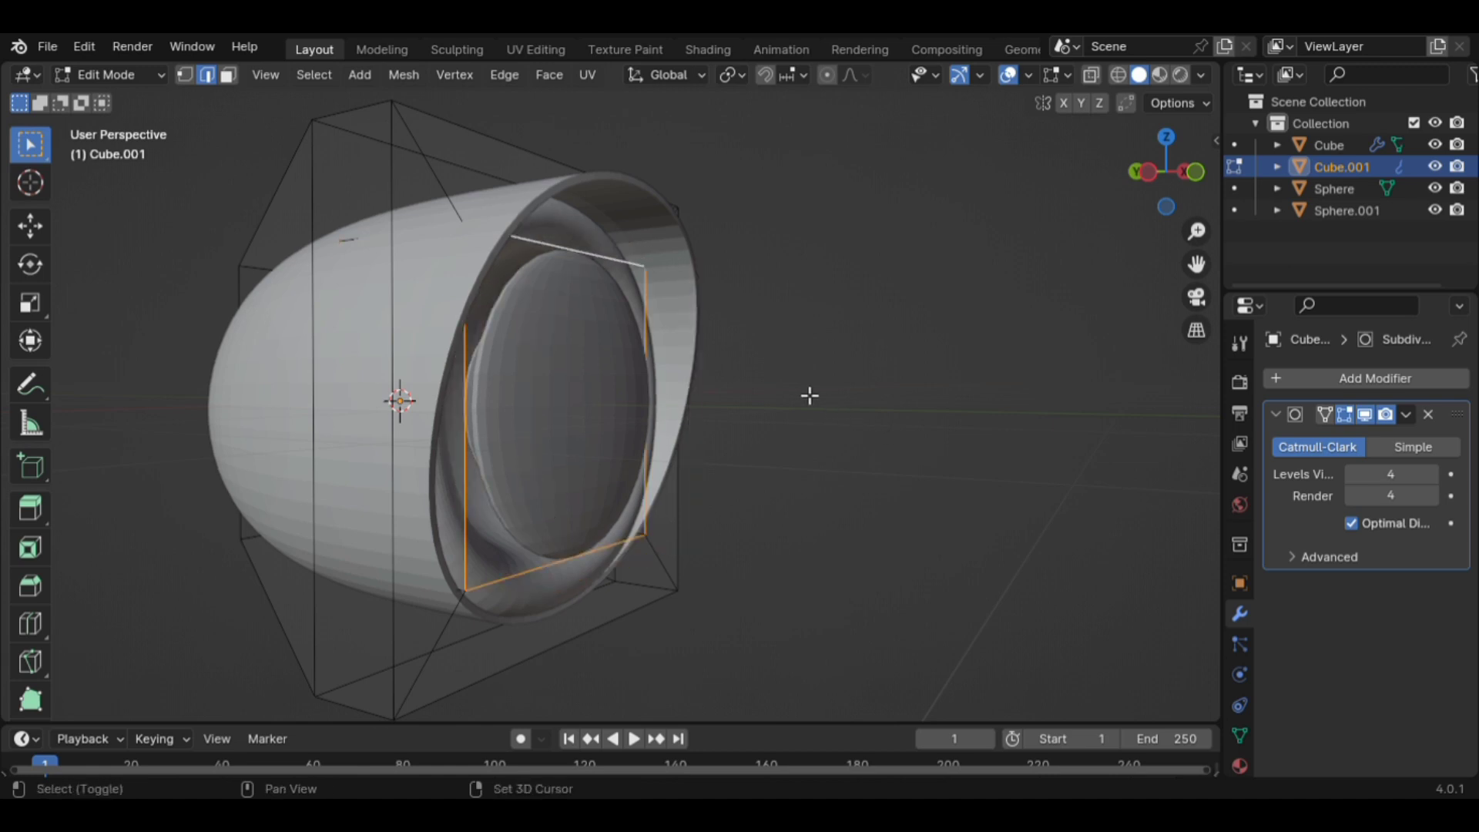
Duplicate the selected recess geometry and move the copy along negative Y until it is completely in front of the housing.
key(g)
key(y)
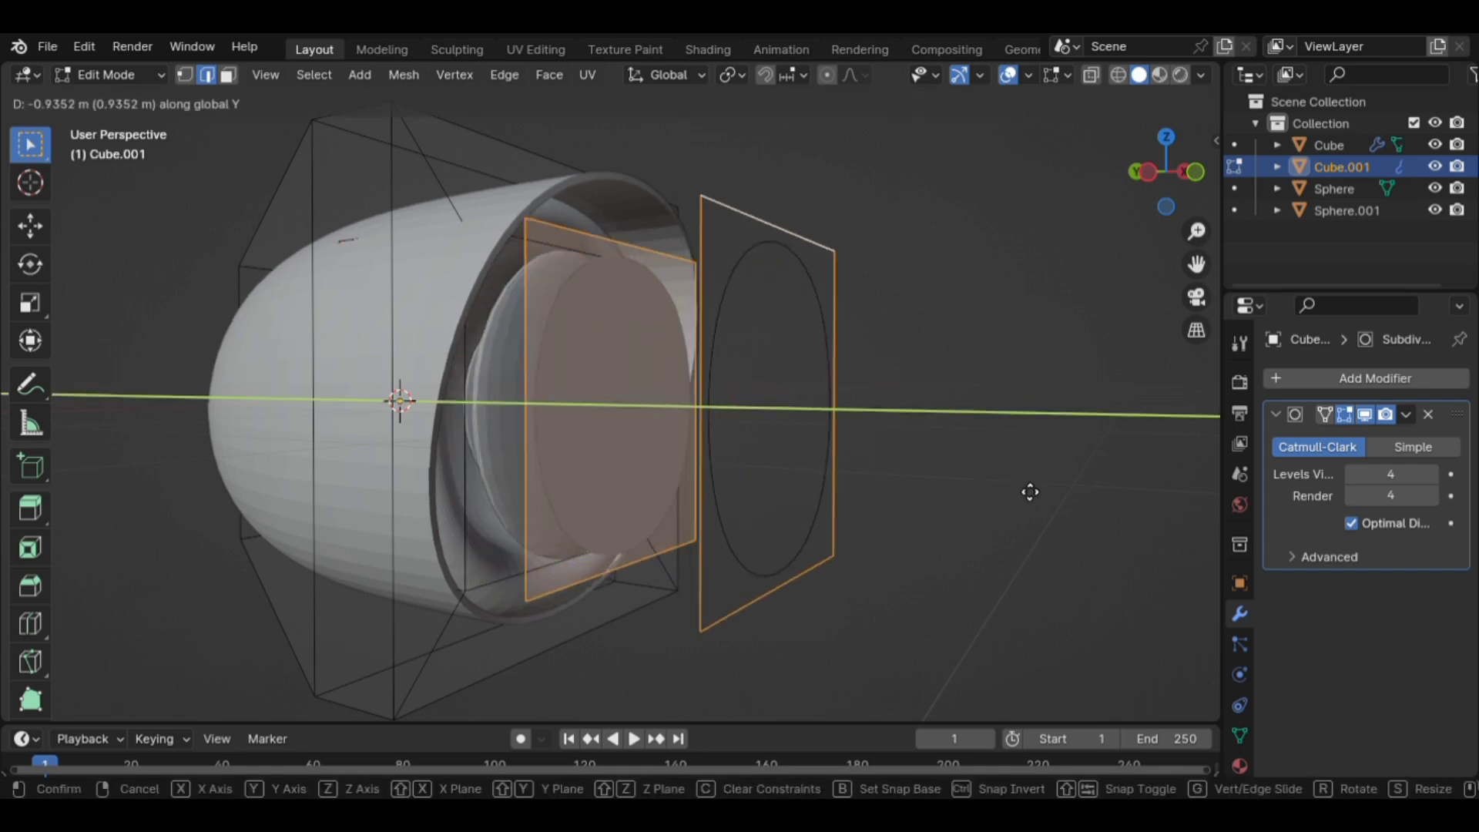
click(1115, 532)
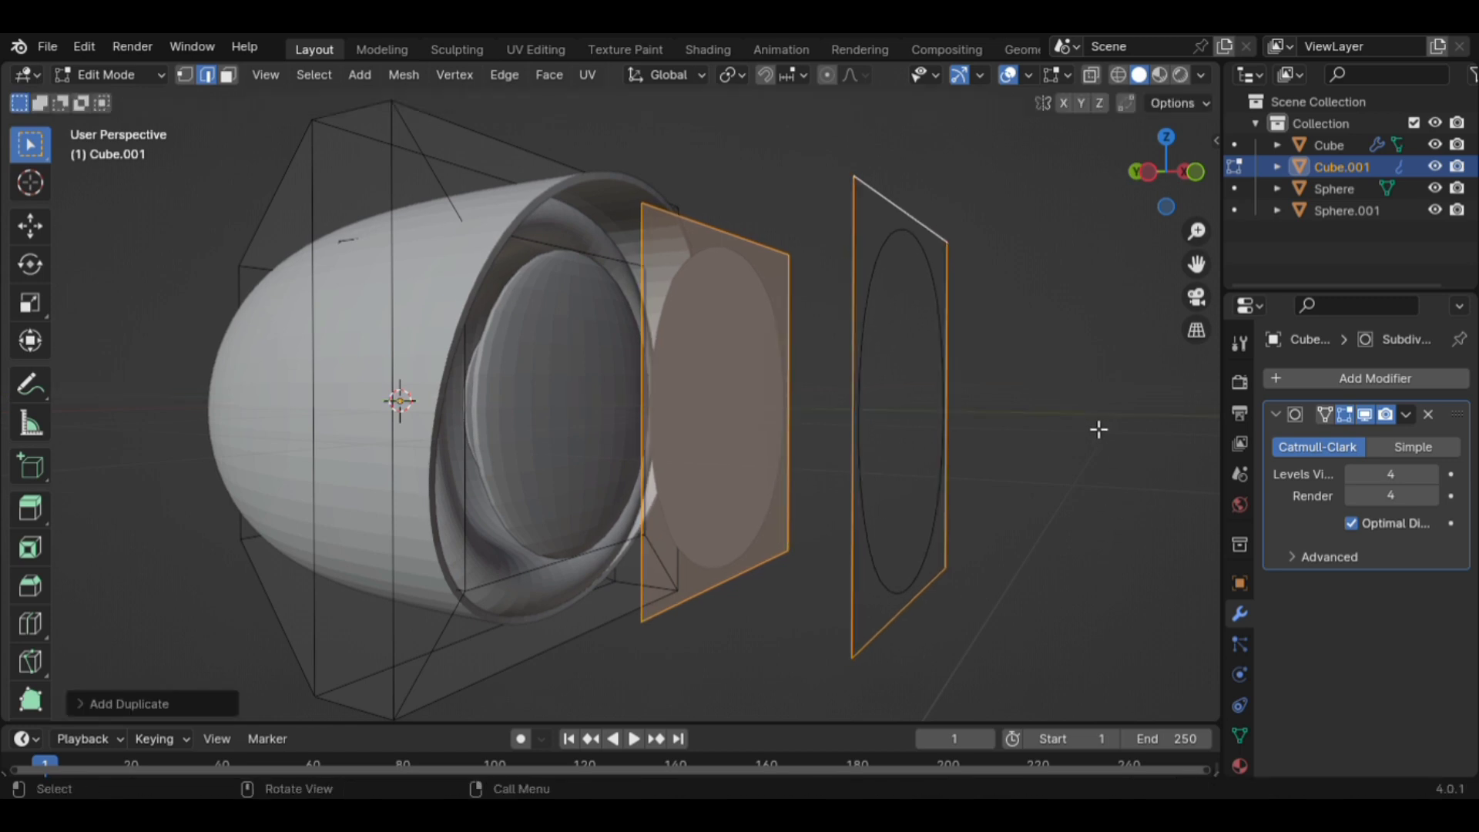
middle_drag(1099, 426, 869, 483)
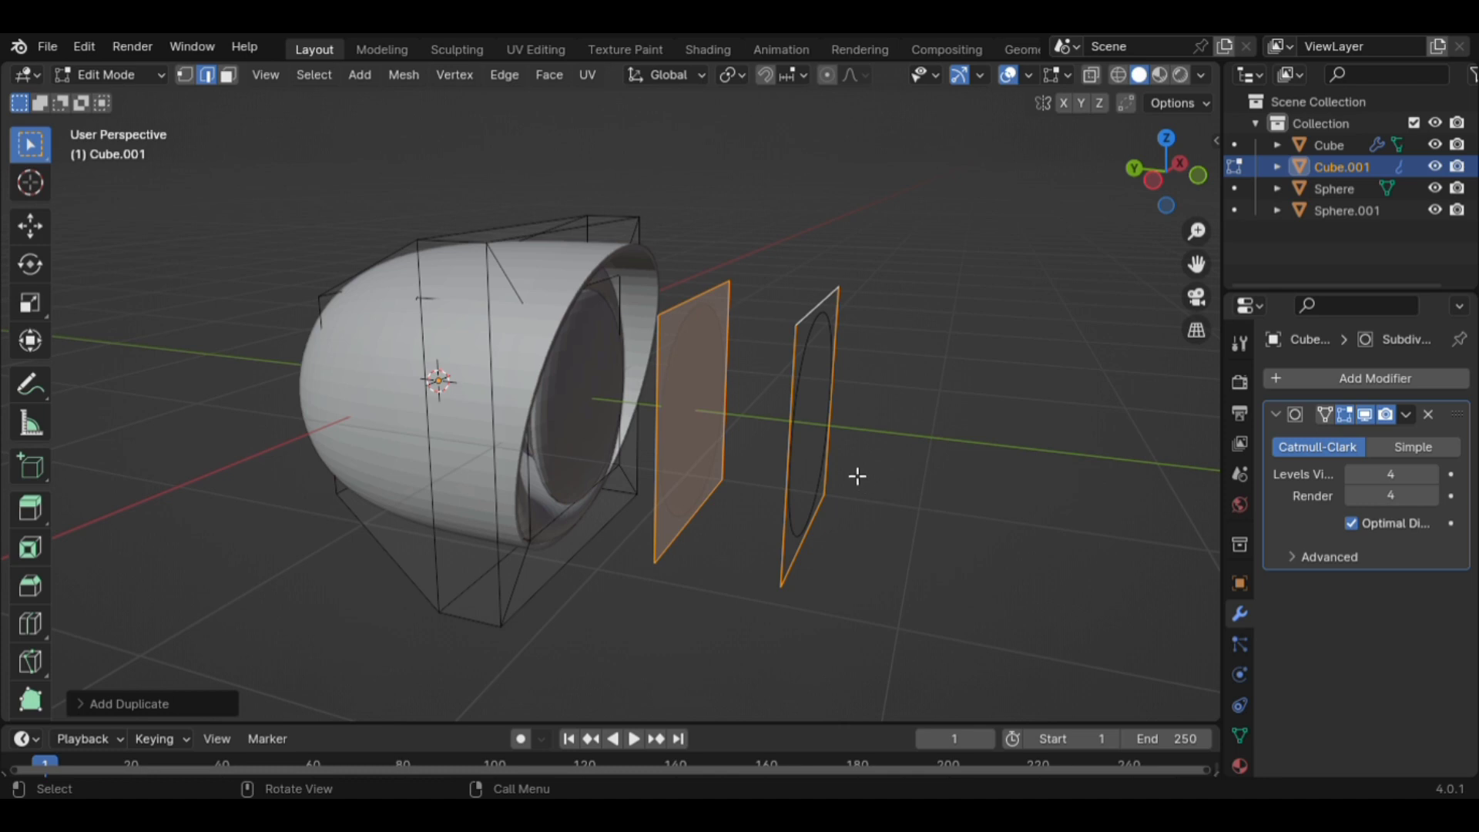
Separate the duplicated recess geometry into its own object and shade that object smooth.
key(p)
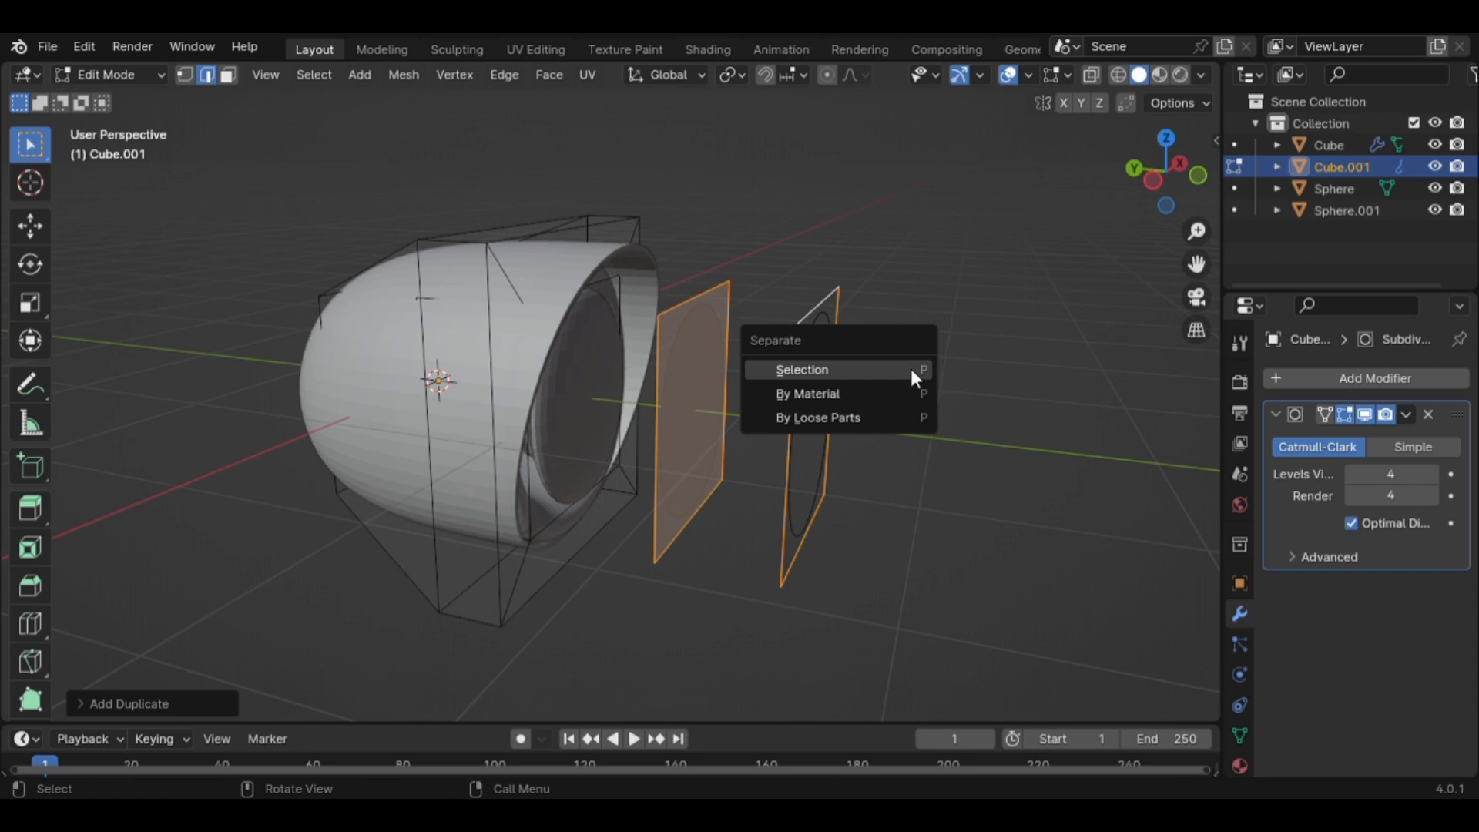
click(911, 370)
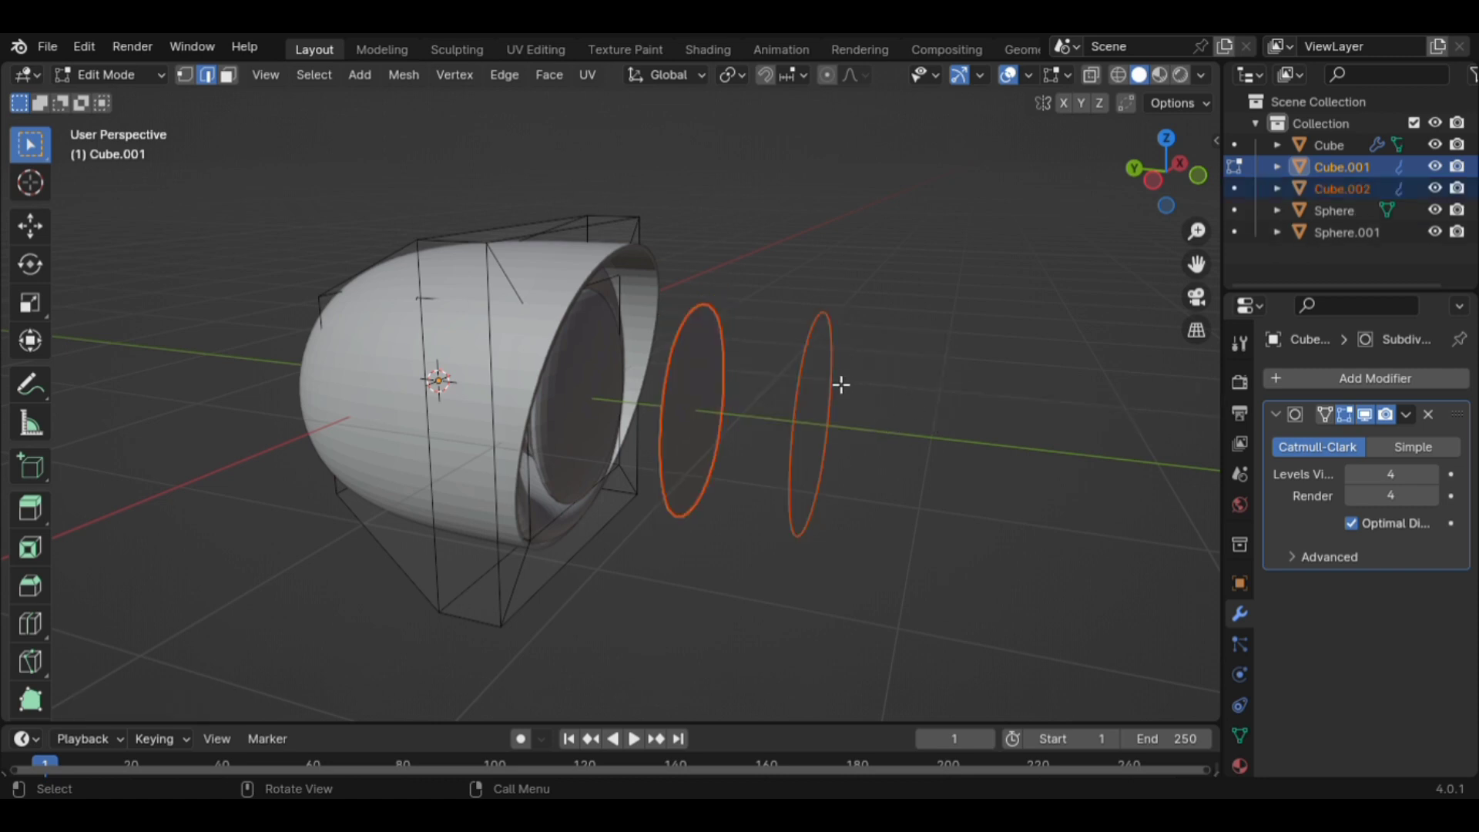
key(Tab)
click(814, 348)
key(q)
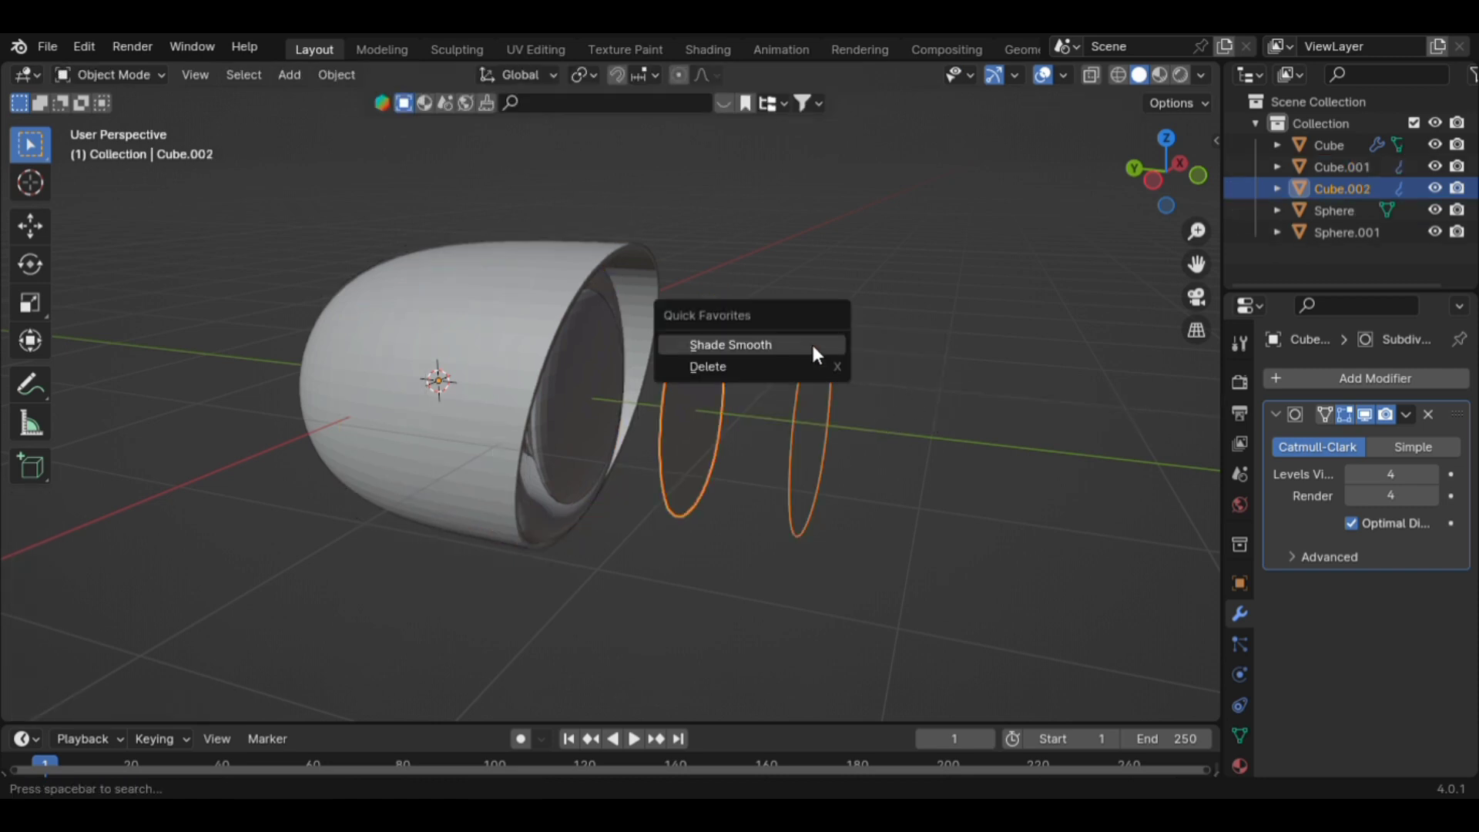
click(811, 340)
Delete all vertices of the outermost plane in the separated object, keeping the plane nearest the housing.
key(Tab)
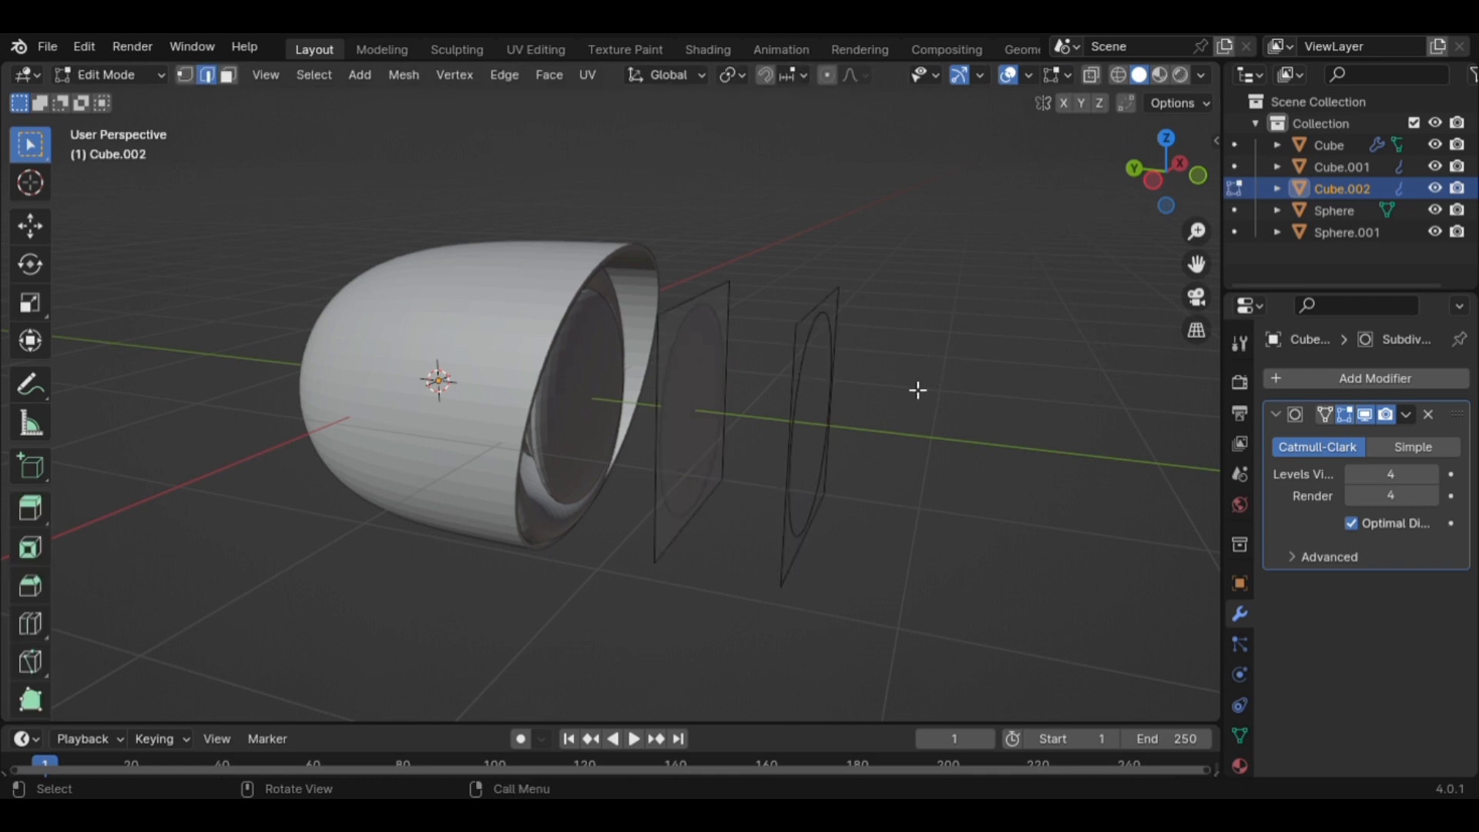
scroll(877, 408, up, 2)
key(a)
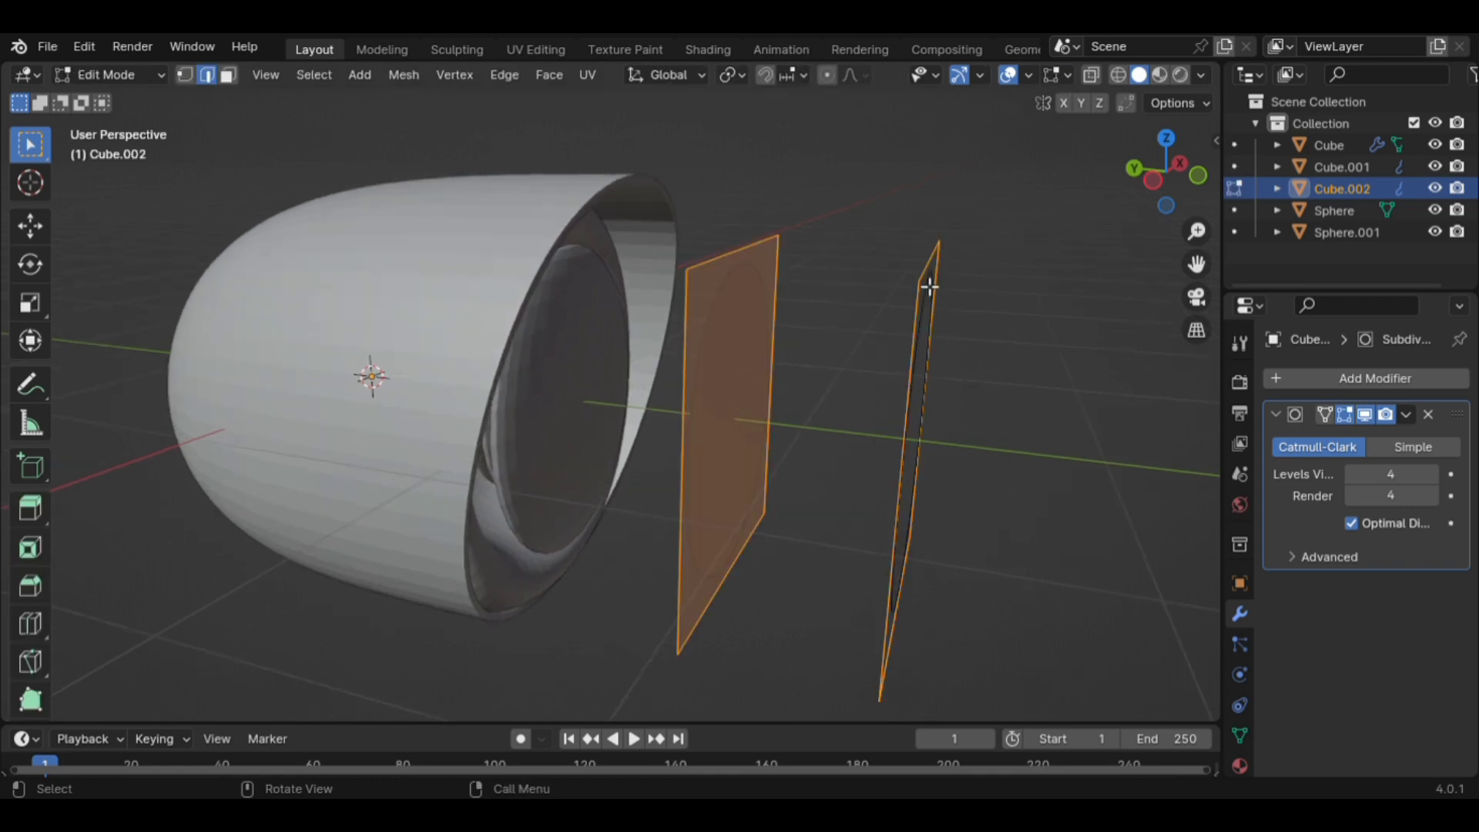
key(1)
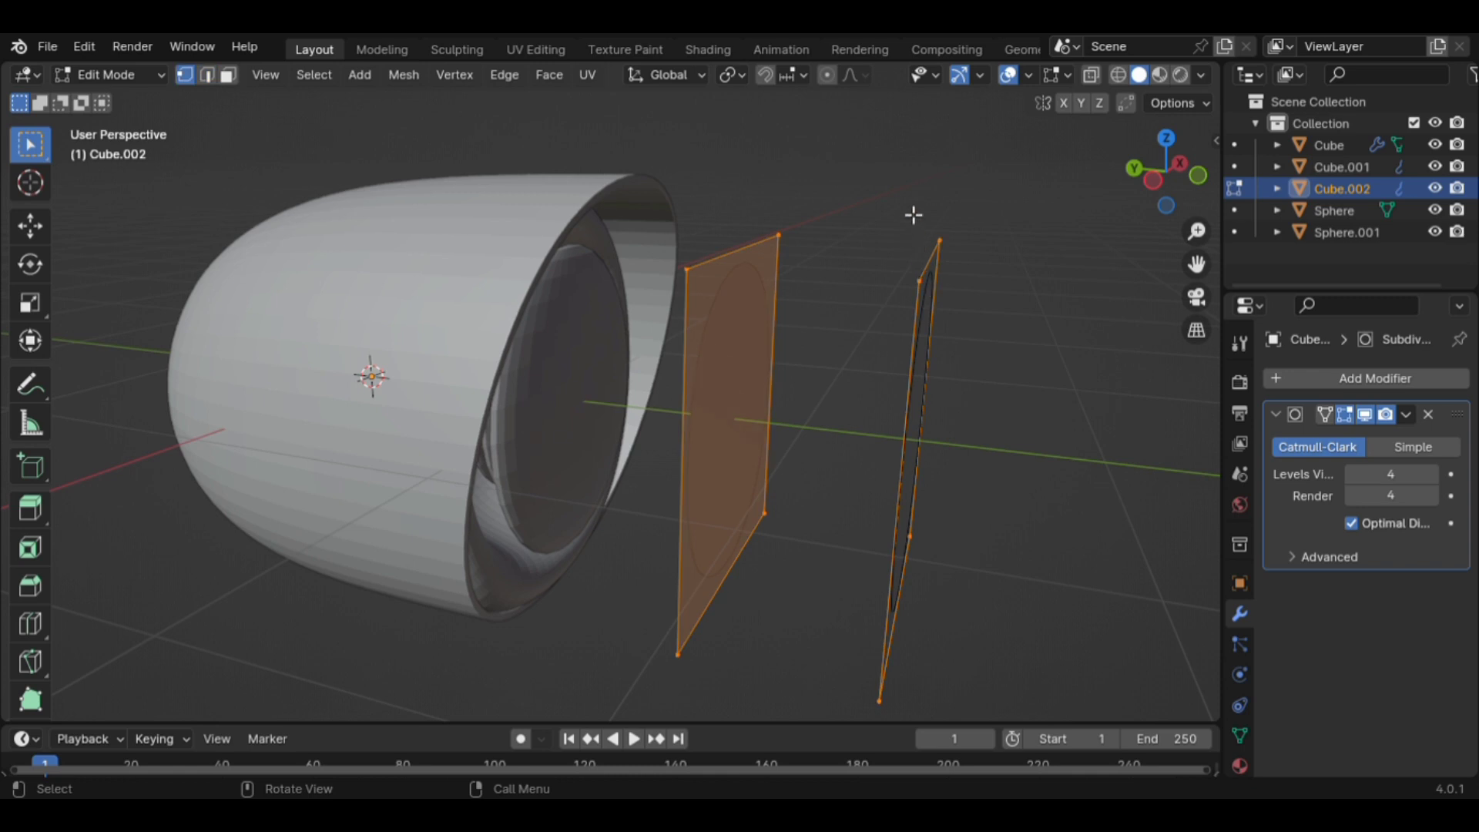
key(ctrl+KP_3)
drag(859, 179, 969, 671)
key(x)
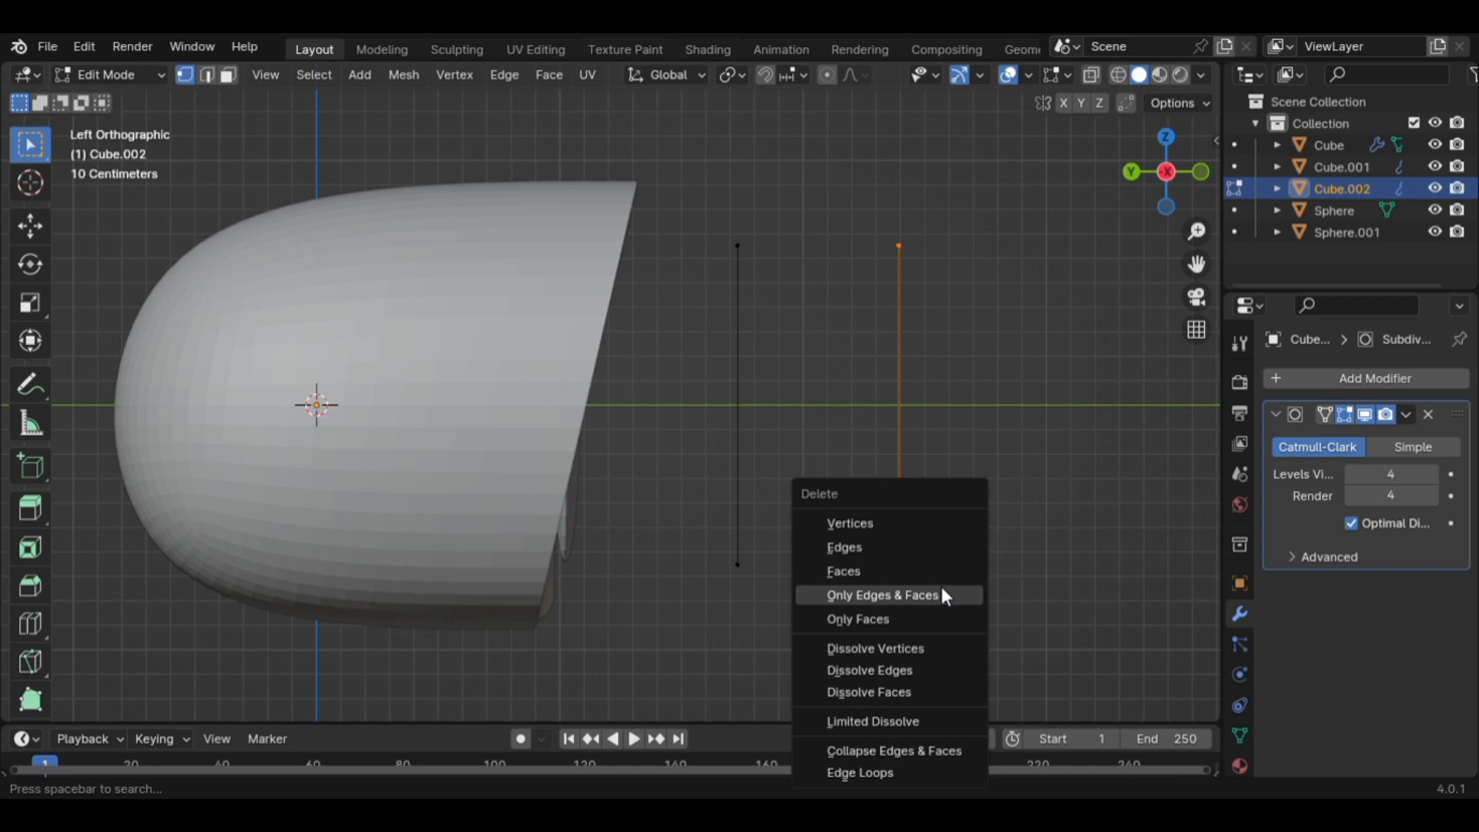
click(923, 526)
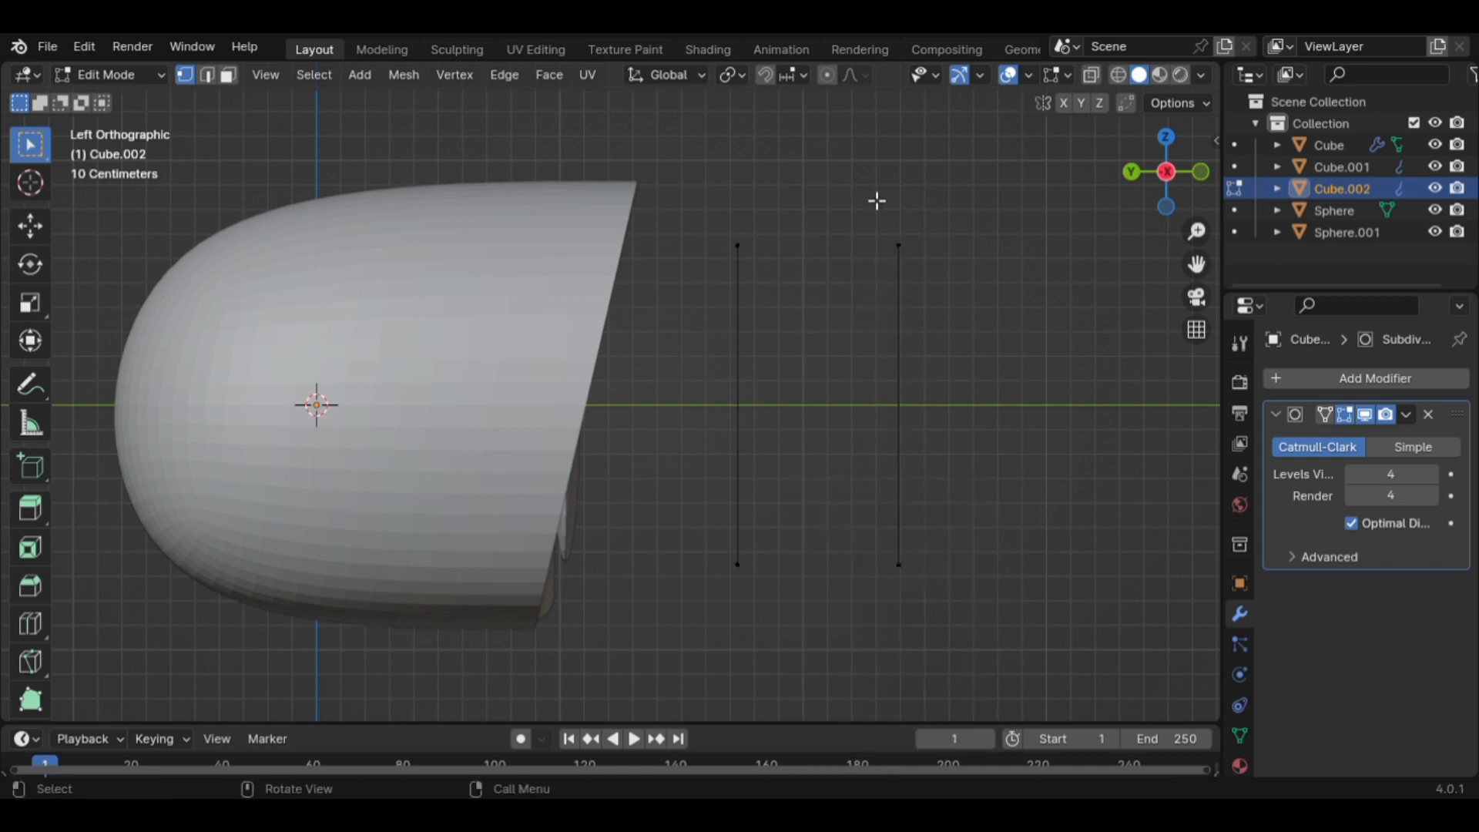
key(alt+z)
drag(857, 184, 985, 645)
key(x)
click(937, 517)
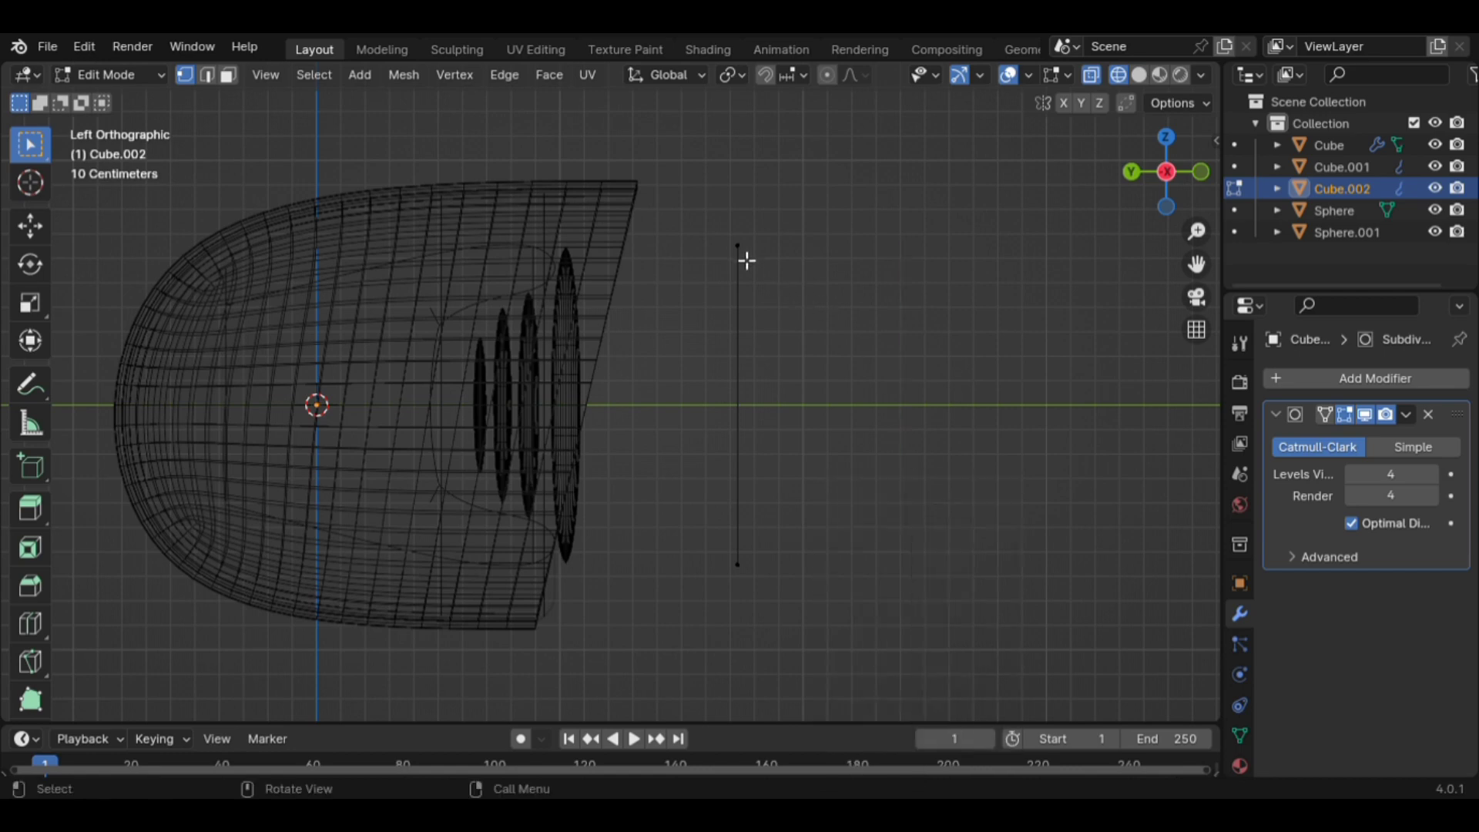
Add a Solidify modifier to the remaining front disc, view it in solid shading, and collapse both modifier settings.
key(a)
middle_drag(756, 287, 571, 324)
scroll(709, 383, down, 3)
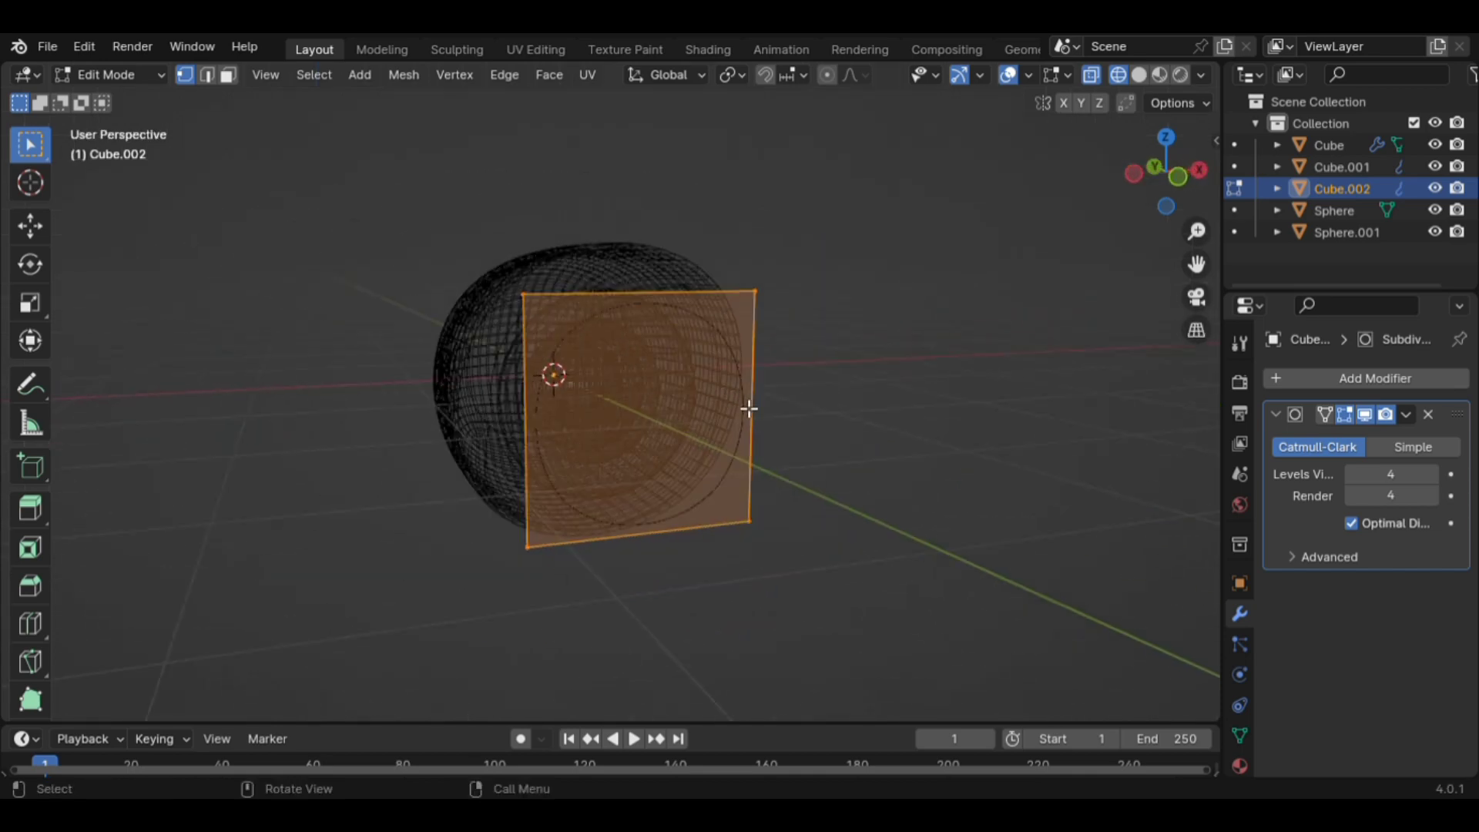
mouse_move(750, 409)
middle_down()
mouse_move(793, 407)
mouse_move(744, 398)
middle_up()
key(shift+z)
scroll(868, 456, up, 2)
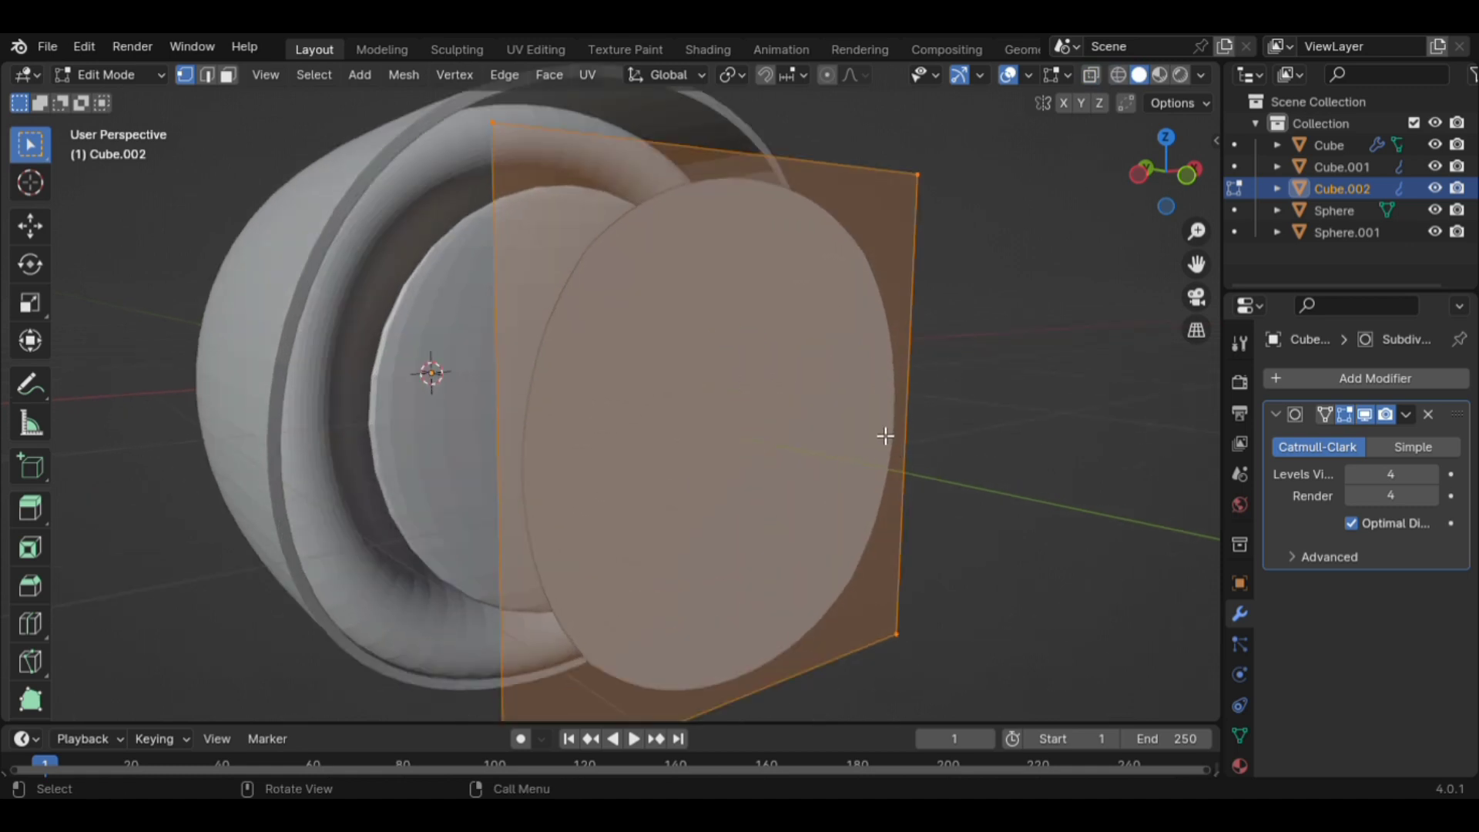
middle_drag(869, 461, 1053, 470)
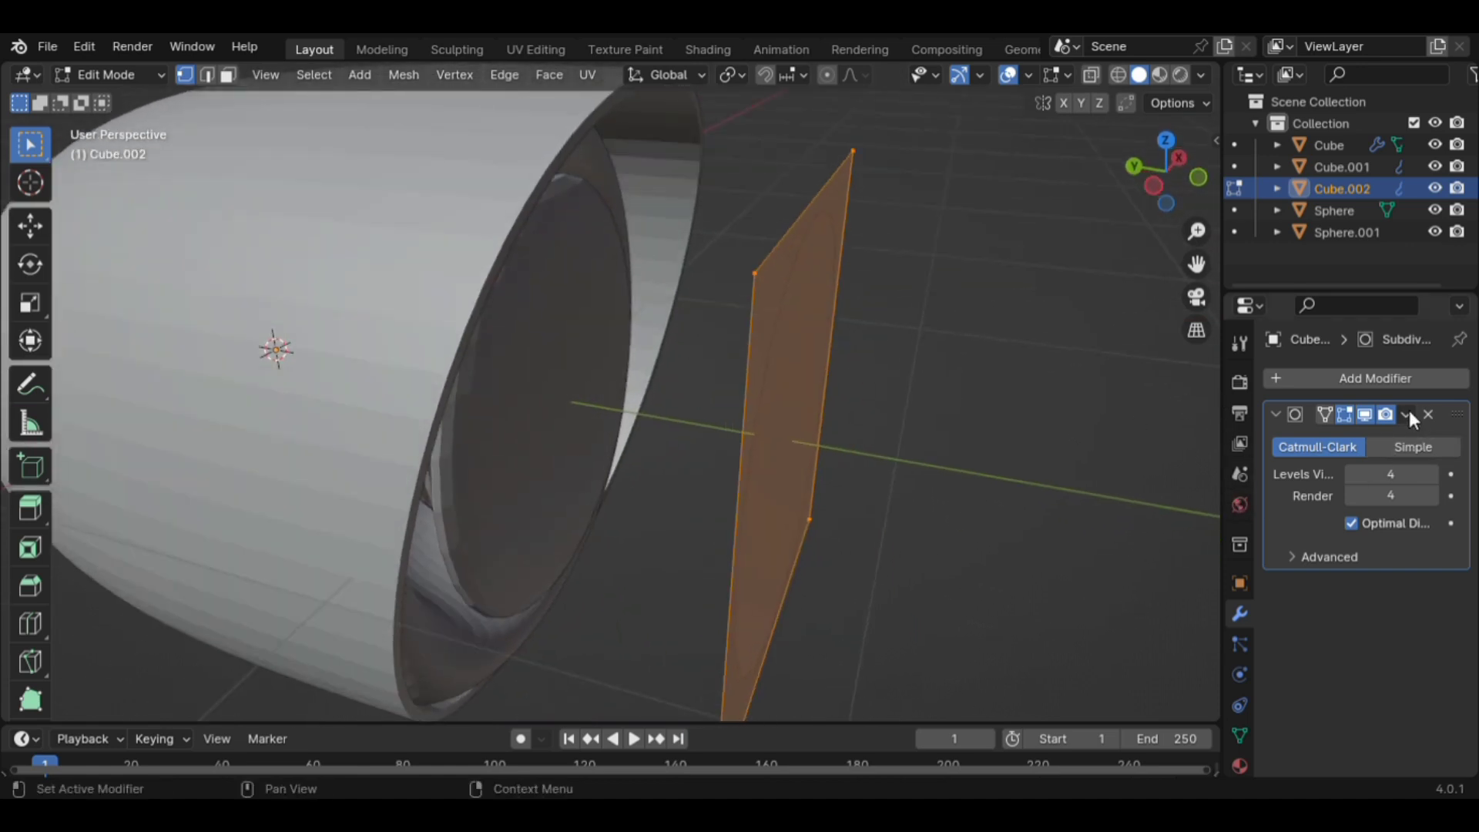
click(1399, 377)
mouse_move(1335, 379)
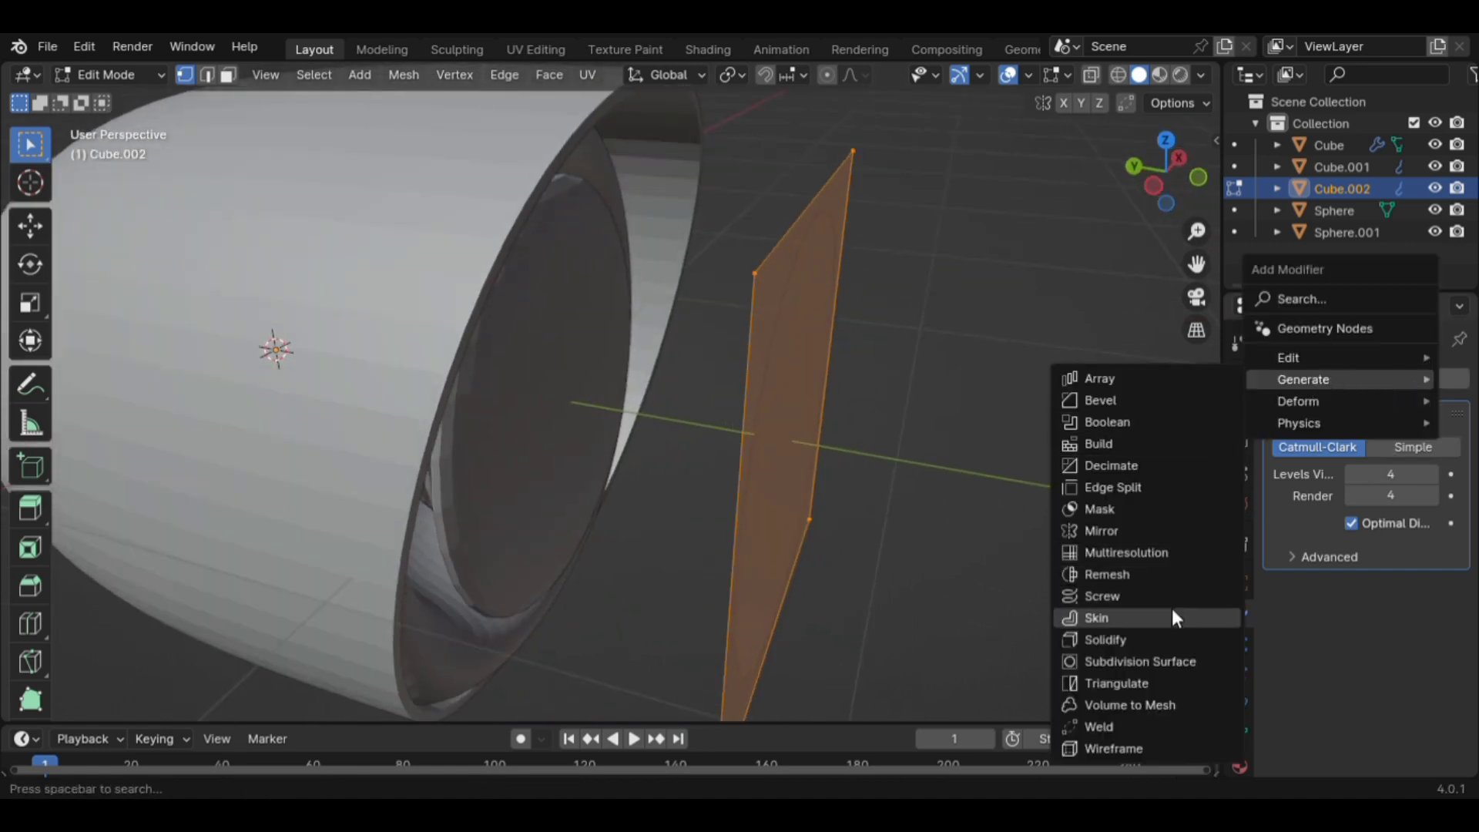
click(1149, 639)
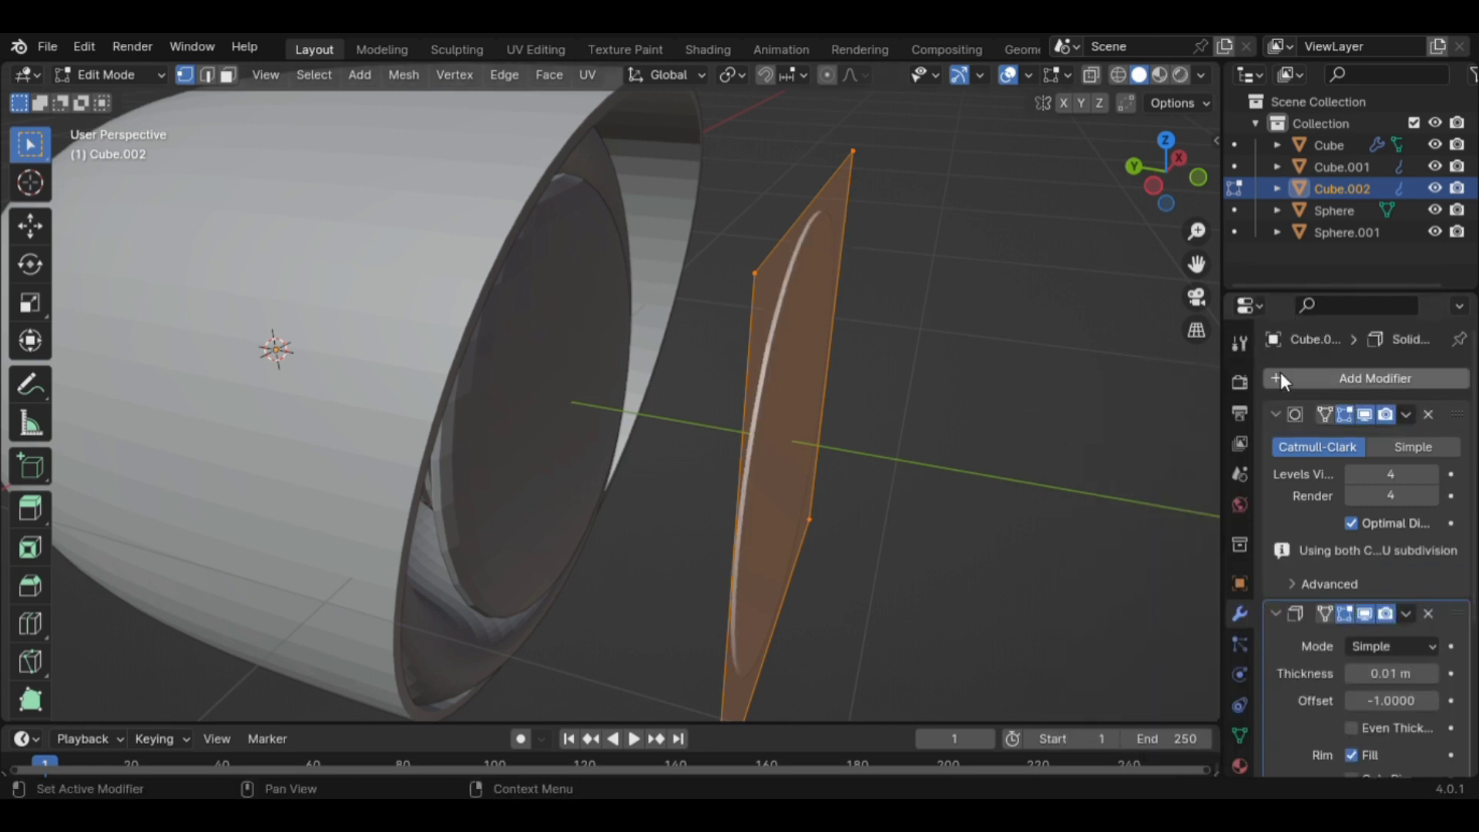
click(1275, 612)
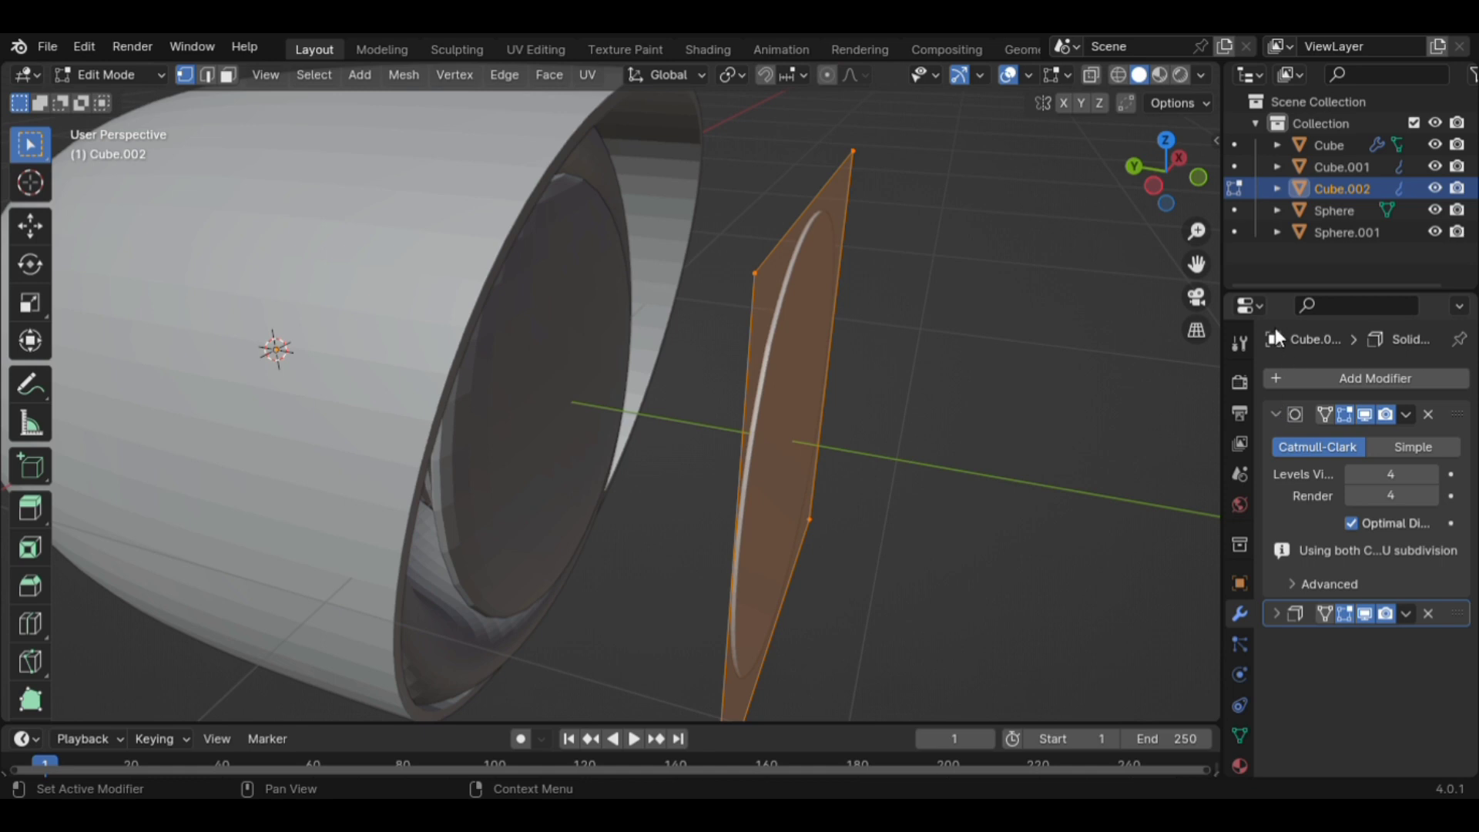
click(1276, 414)
Scale the whole front disc up uniformly to about 1.2 times its size.
scroll(1033, 389, down, 4)
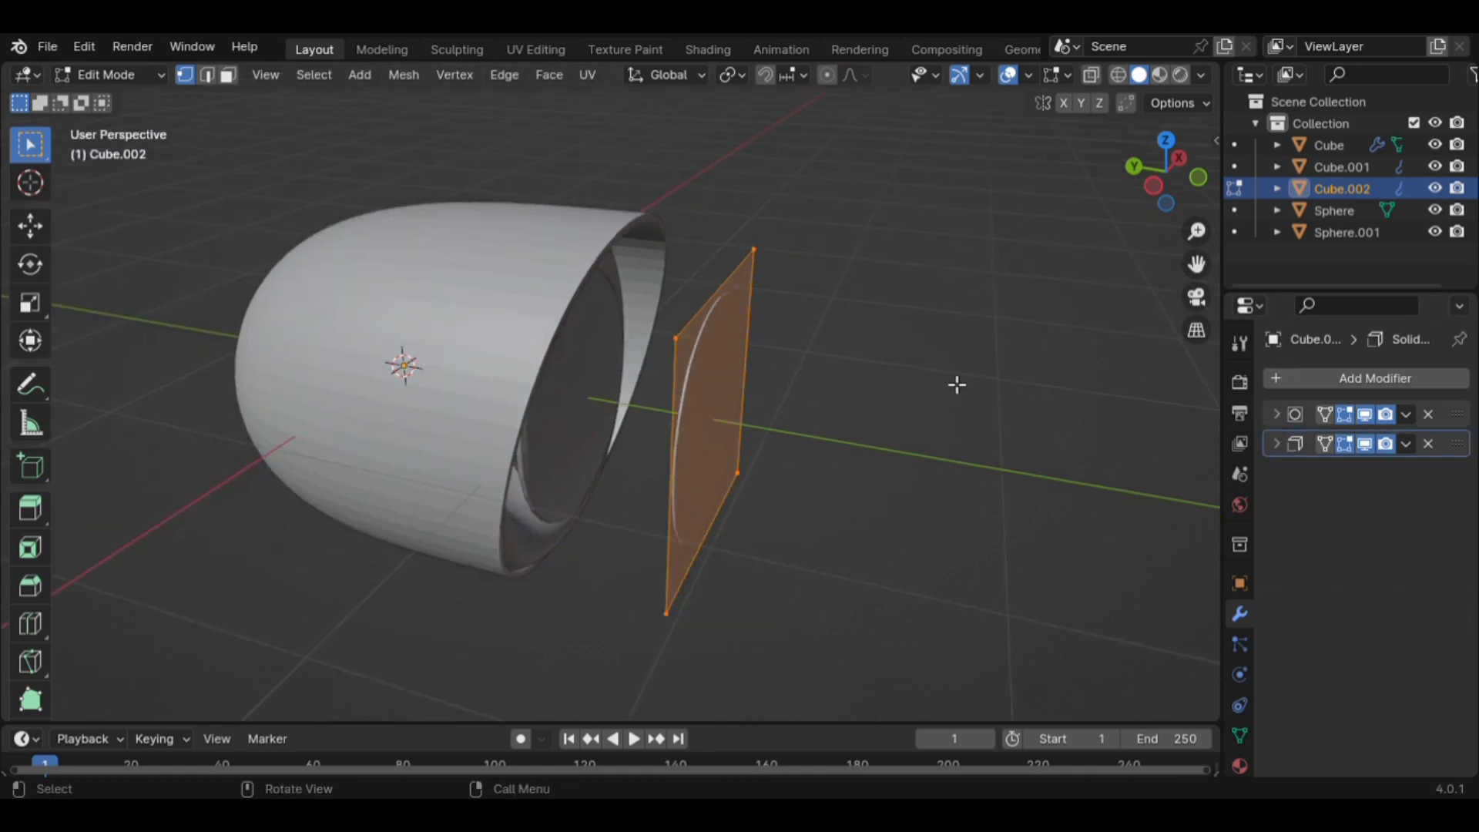
middle_drag(957, 383, 802, 349)
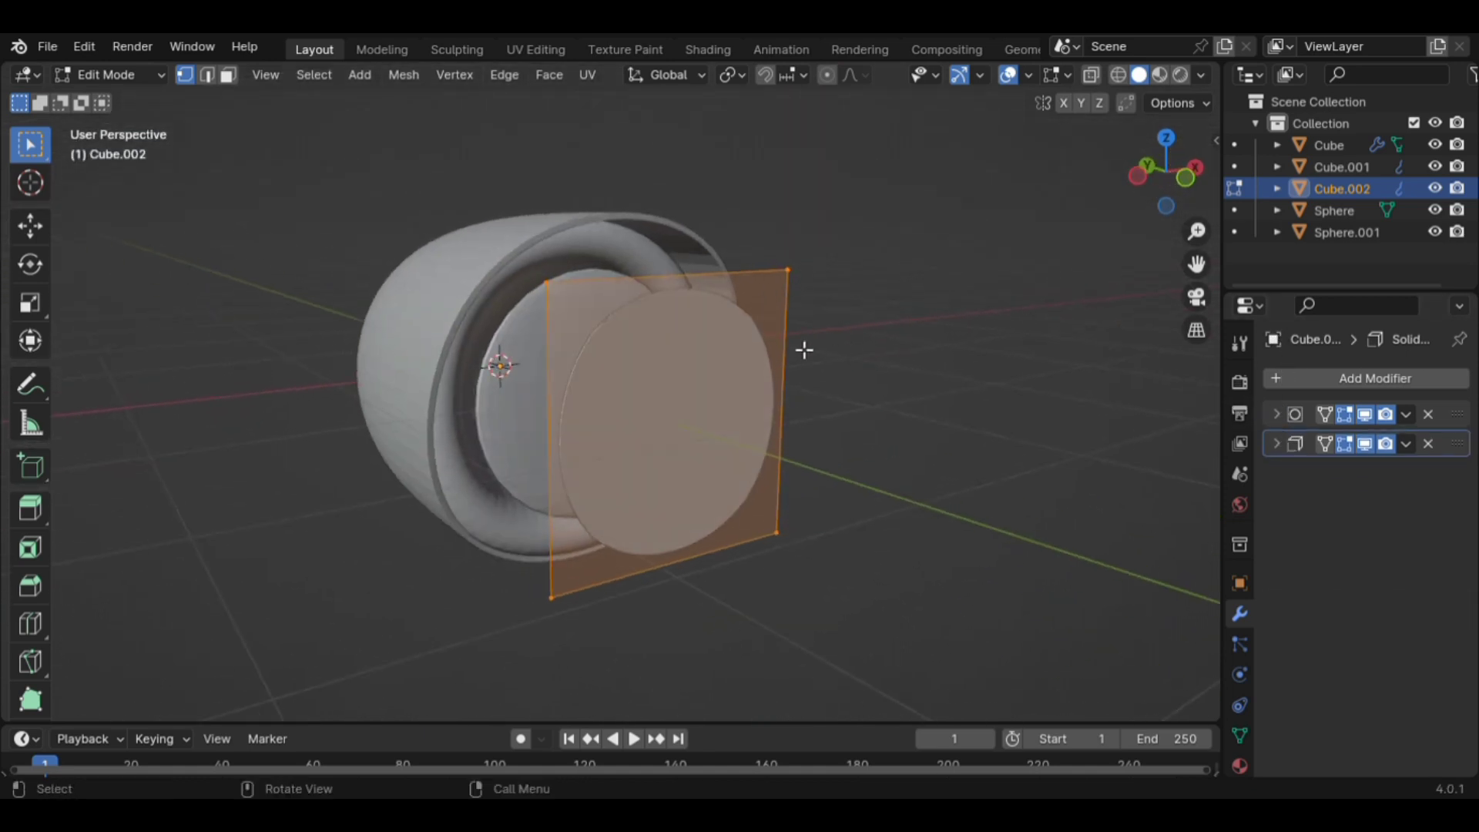
scroll(807, 352, up, 3)
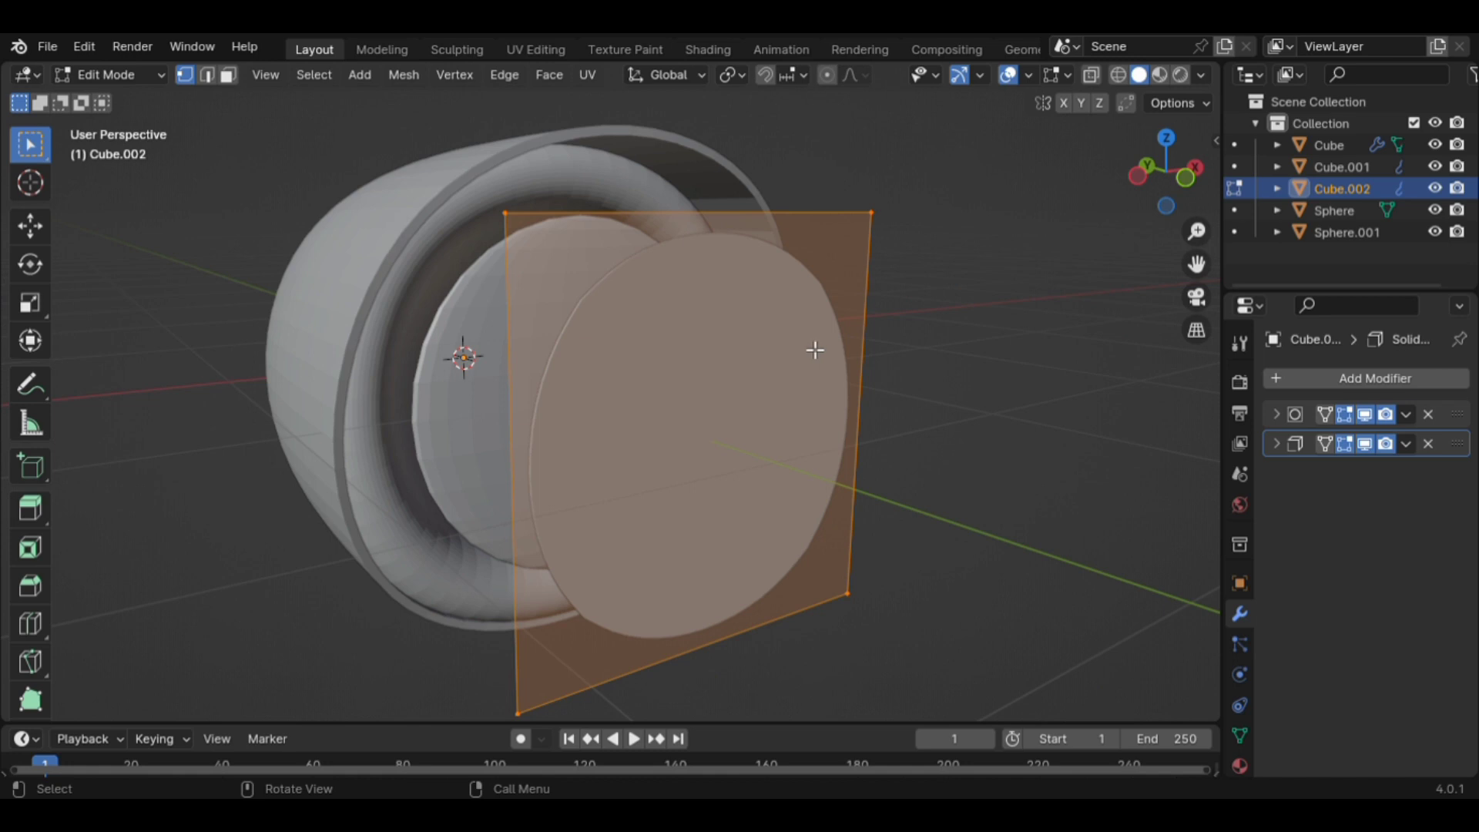
key(KP_3)
key(ctrl+KP_3)
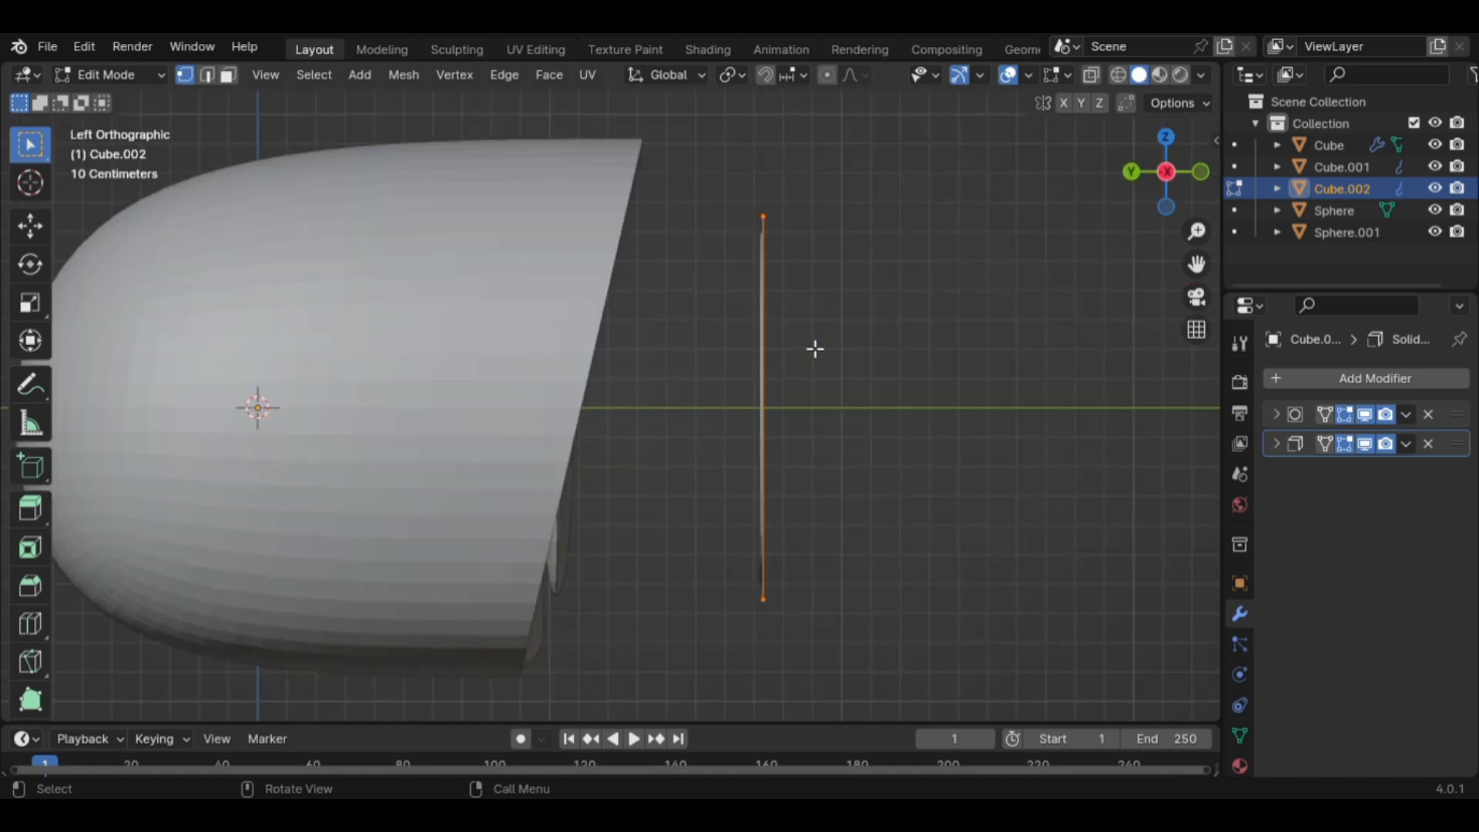
key(KP_1)
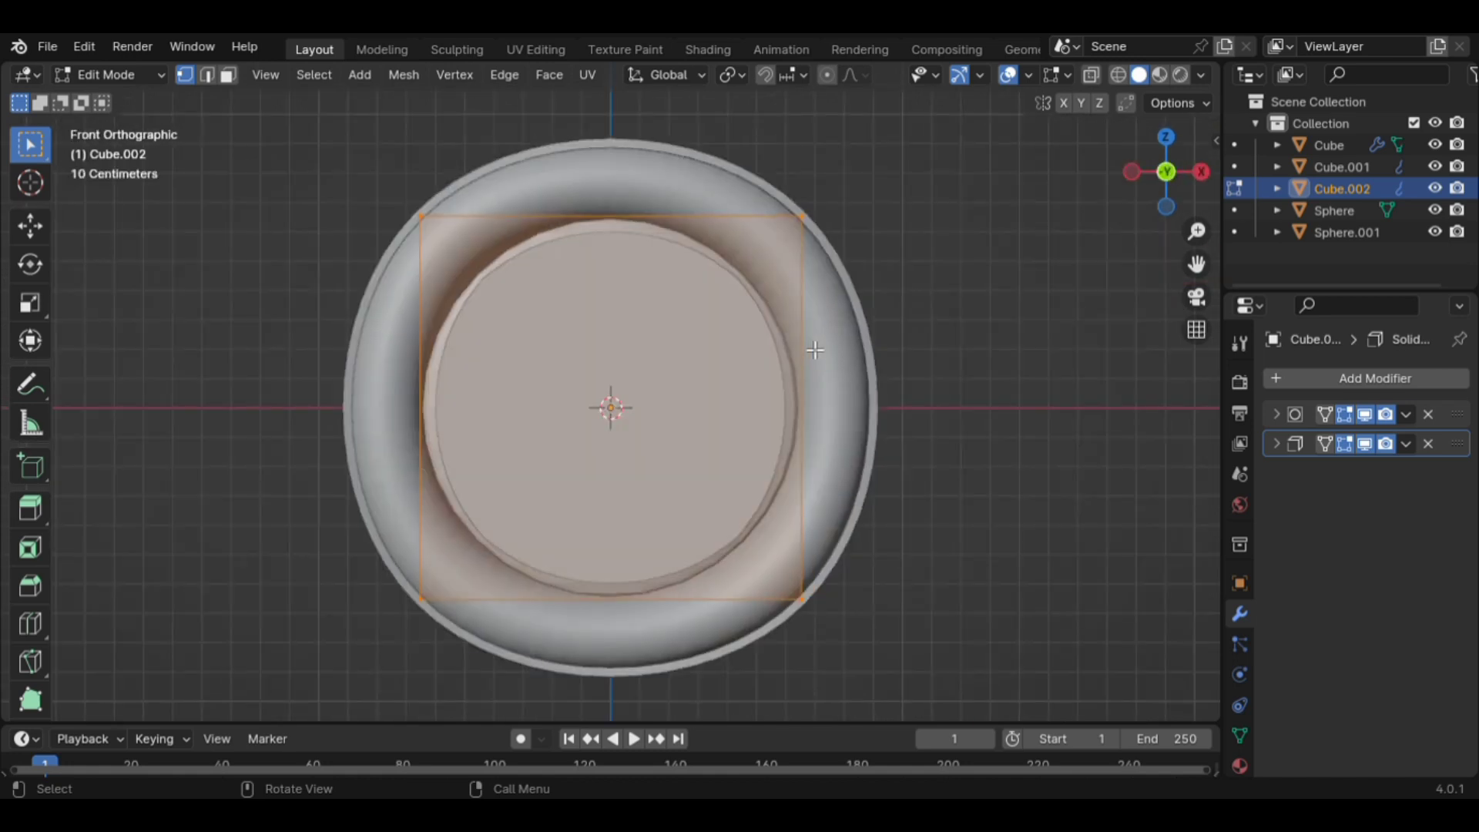
middle_drag(859, 336, 824, 379)
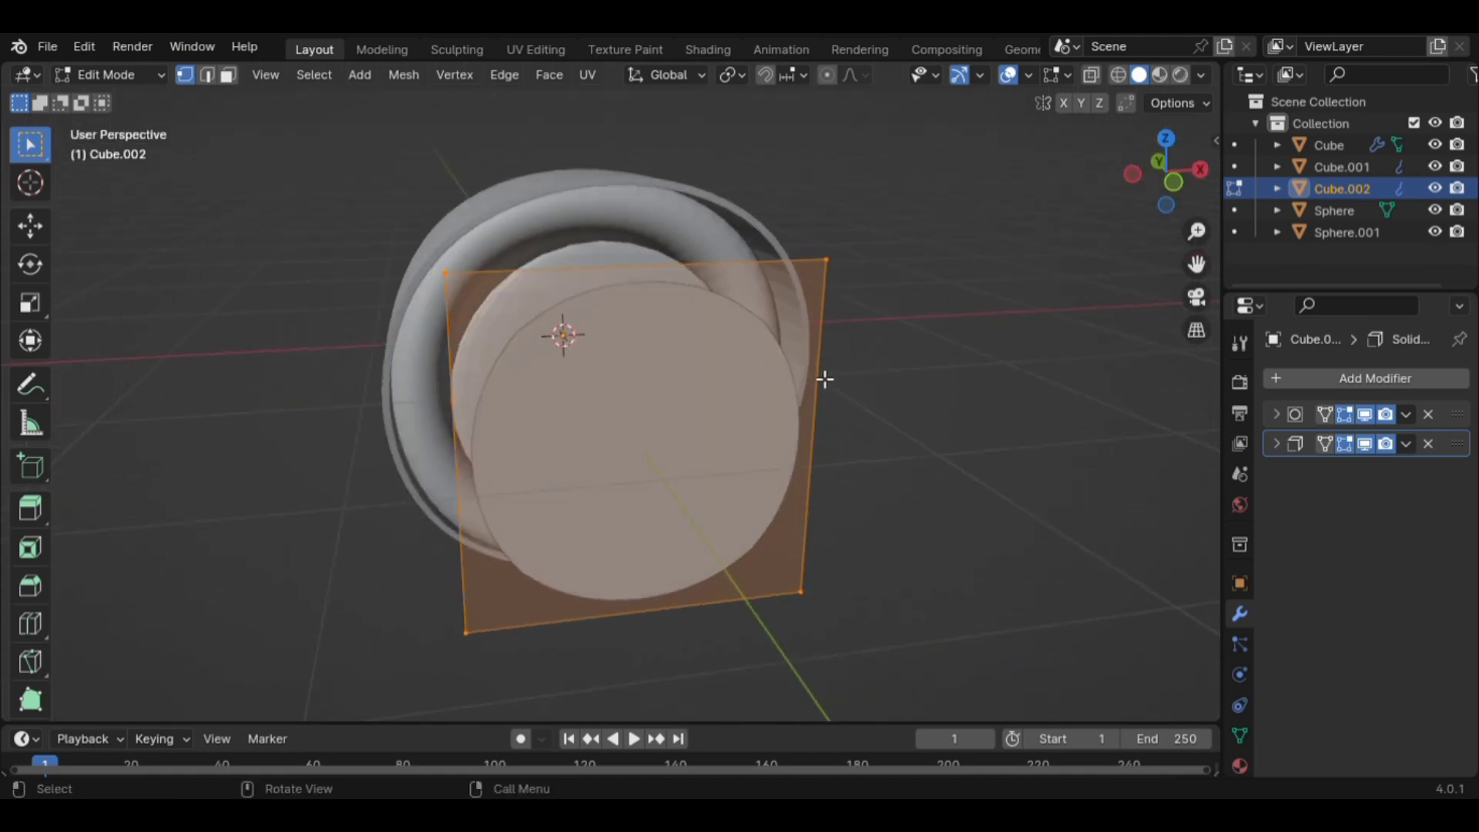
key(s)
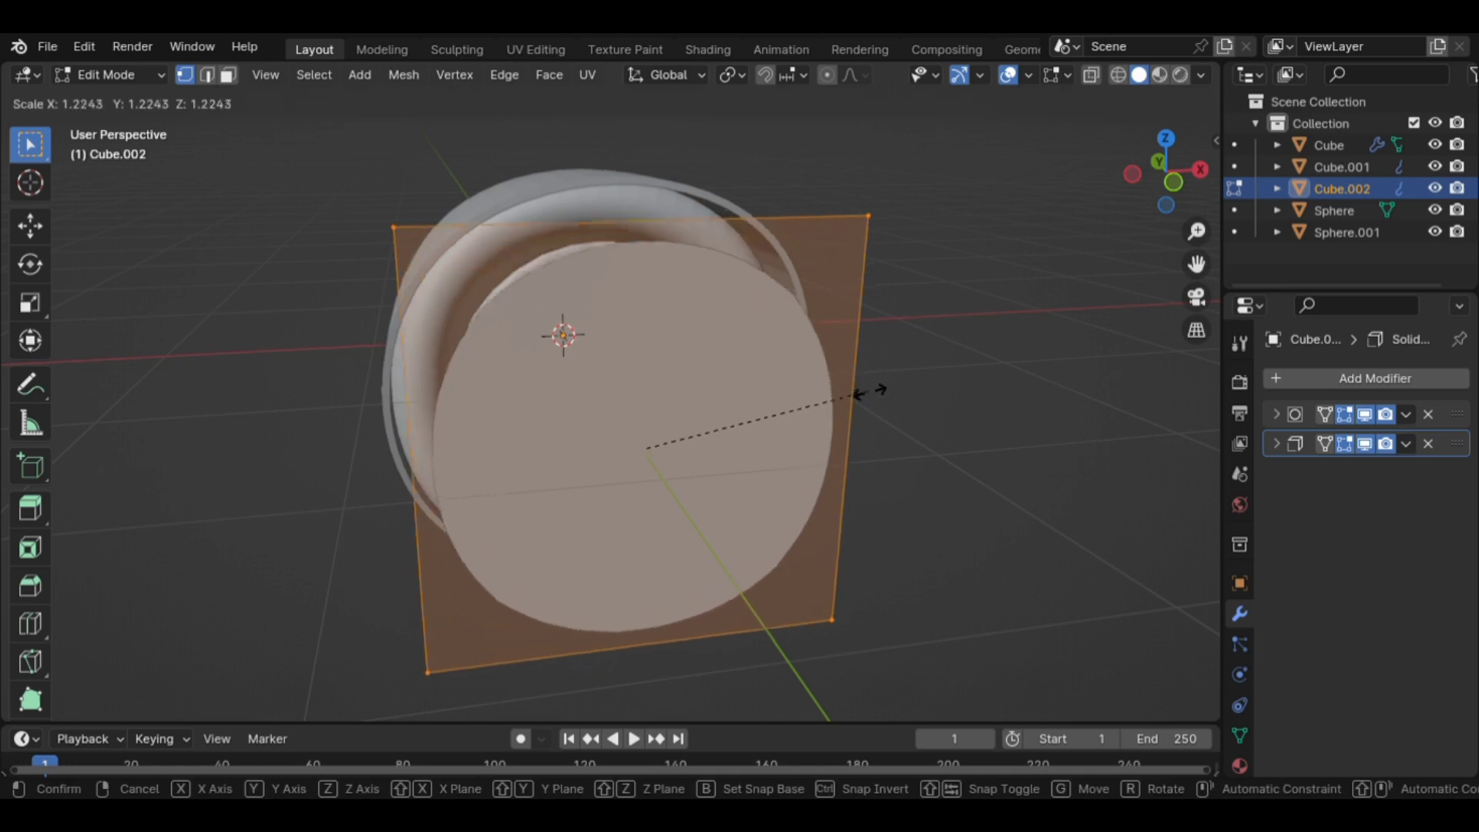
click(877, 397)
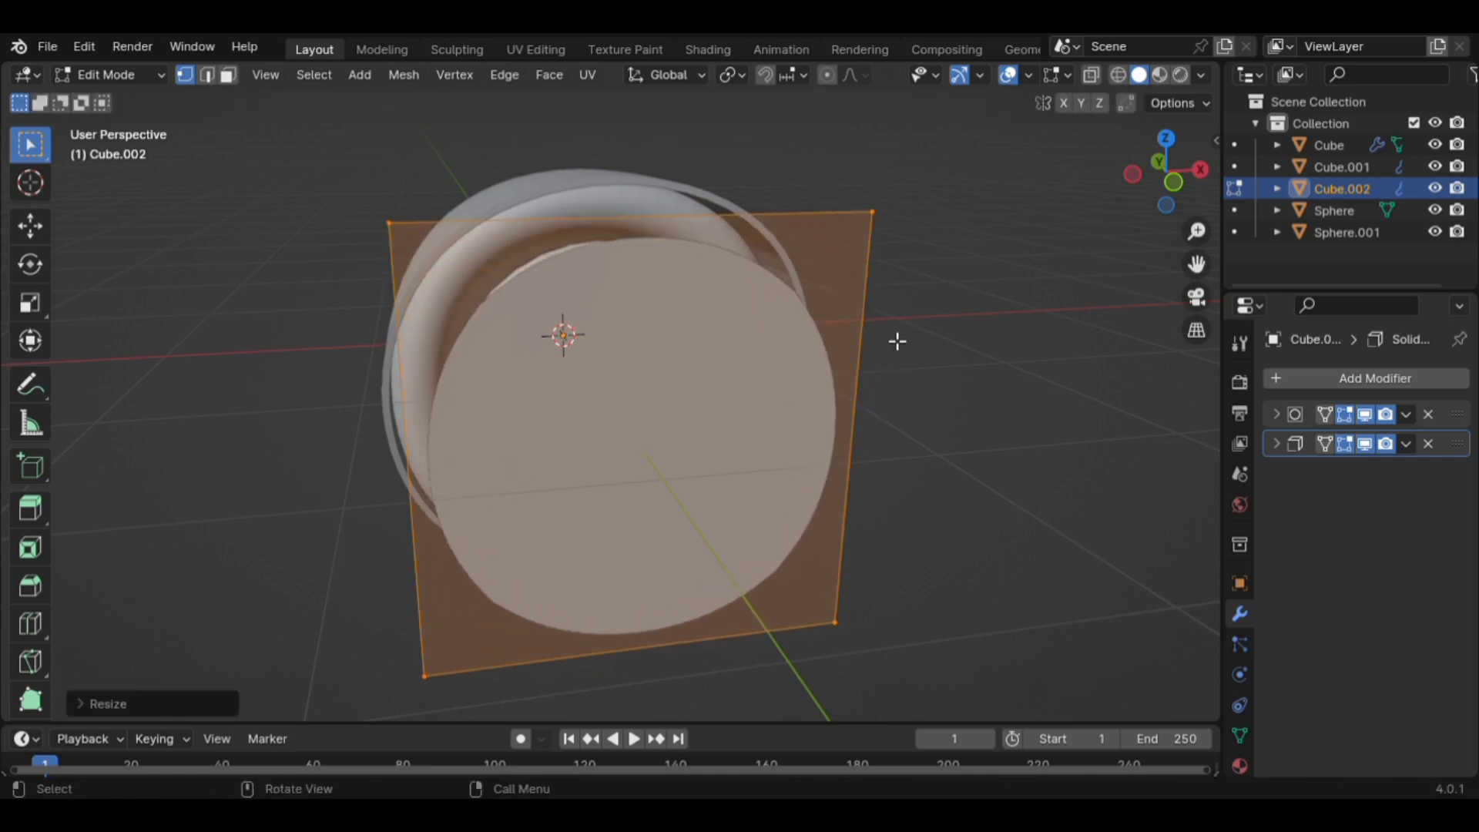
Enlarge the front disc further in front view until it nearly reaches the housing's outer rim.
key(KP_1)
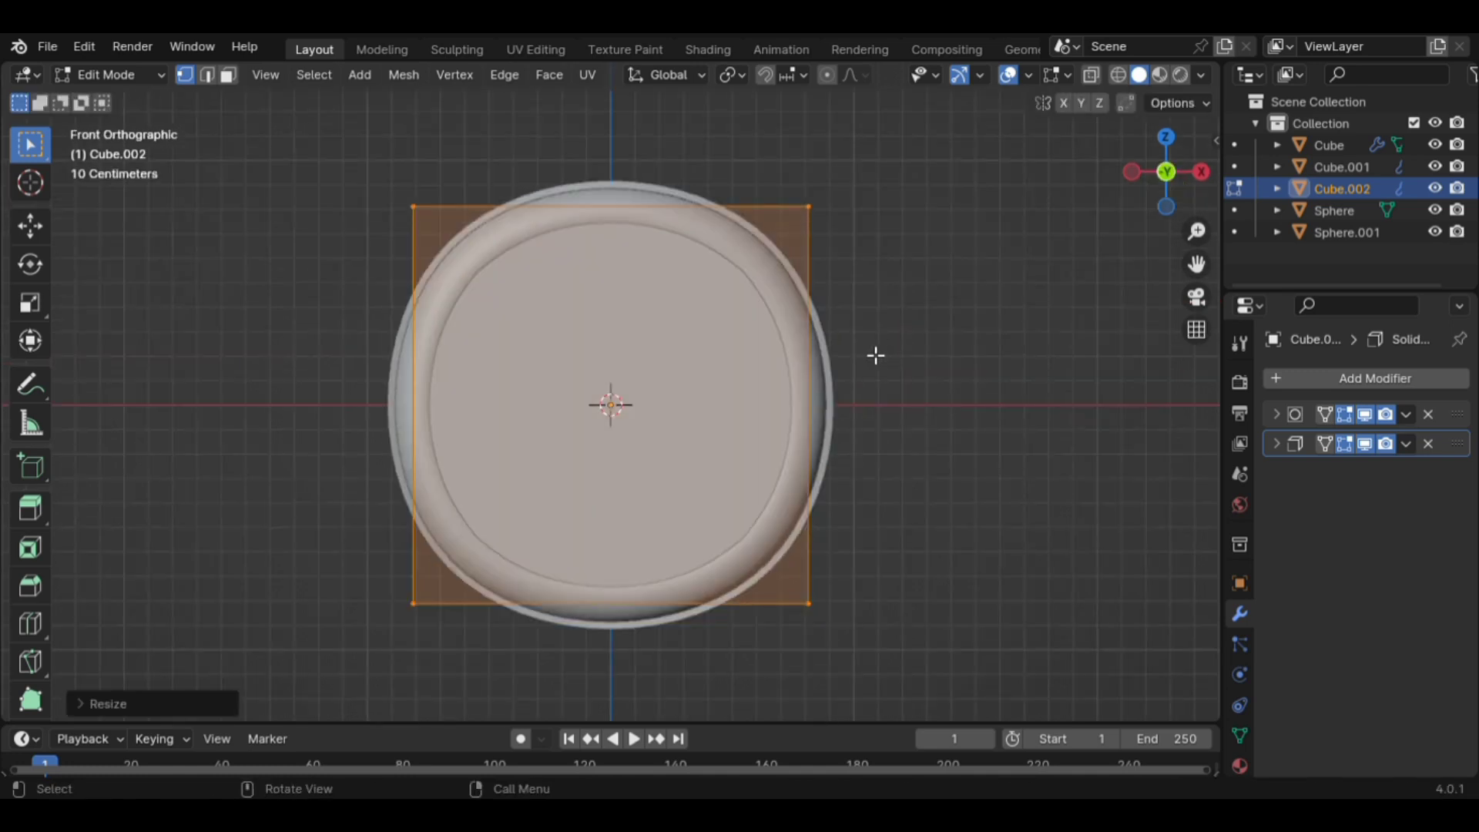
key(s)
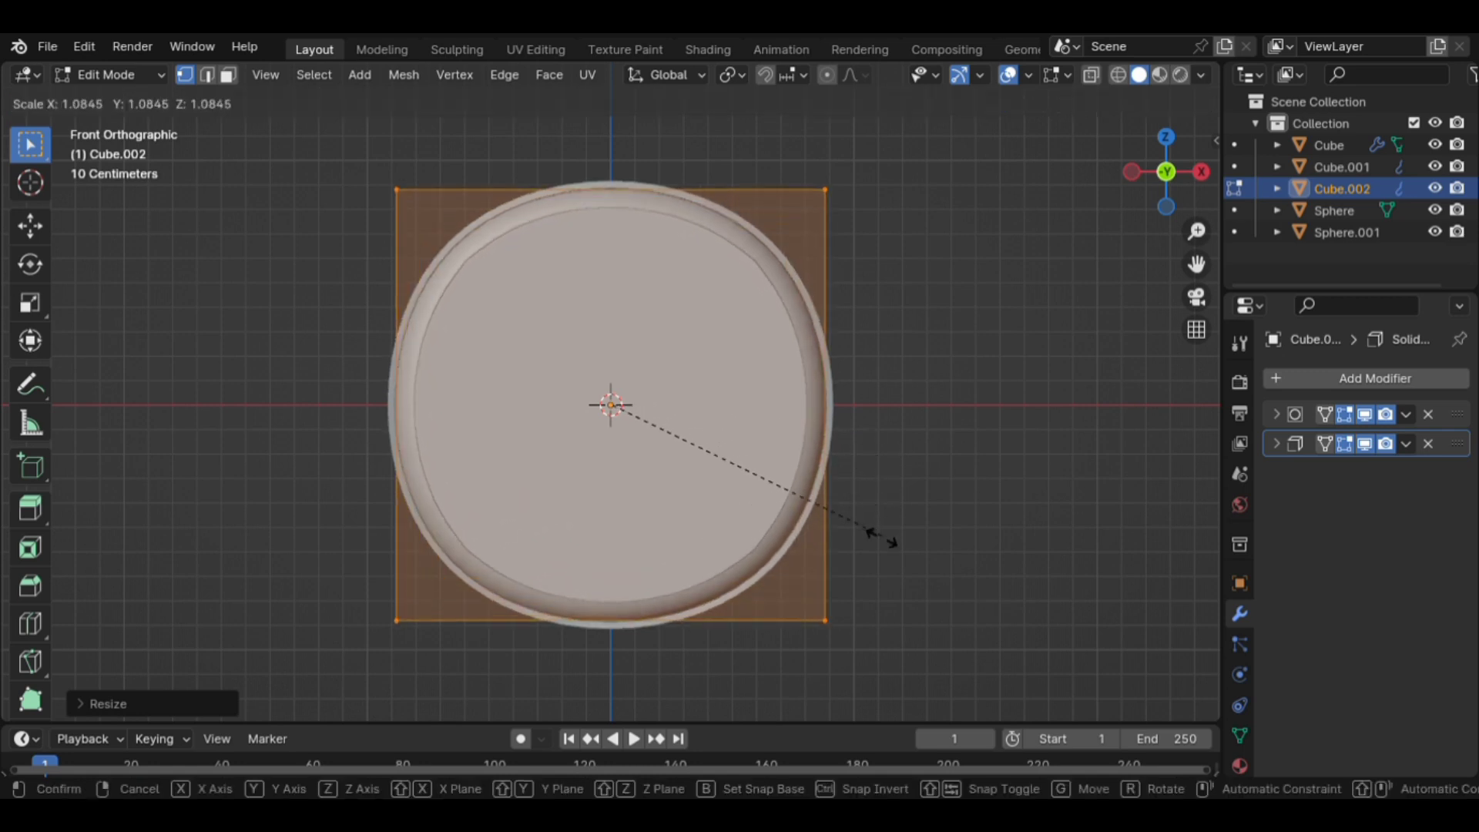
click(891, 590)
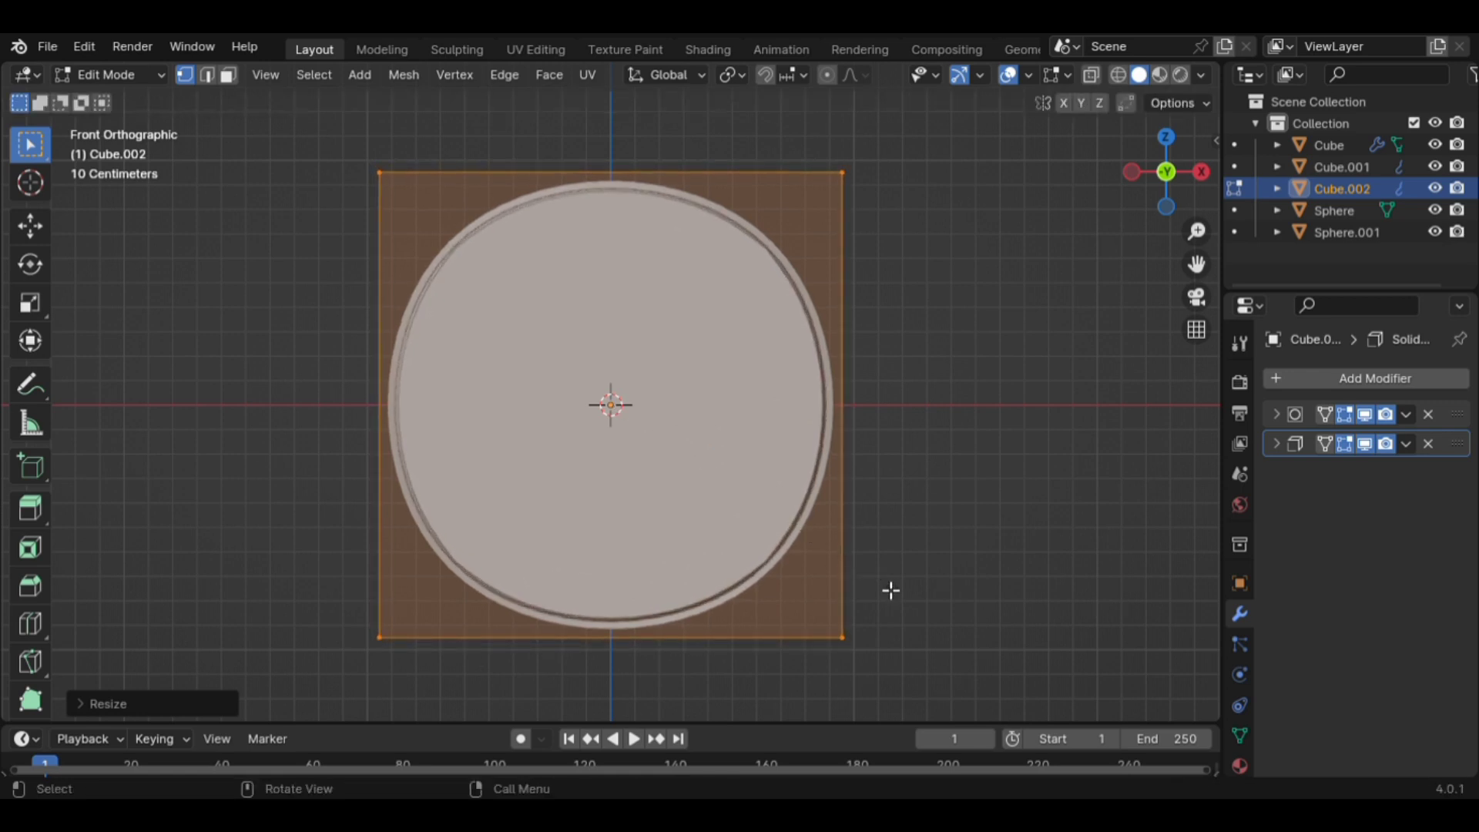
key(s)
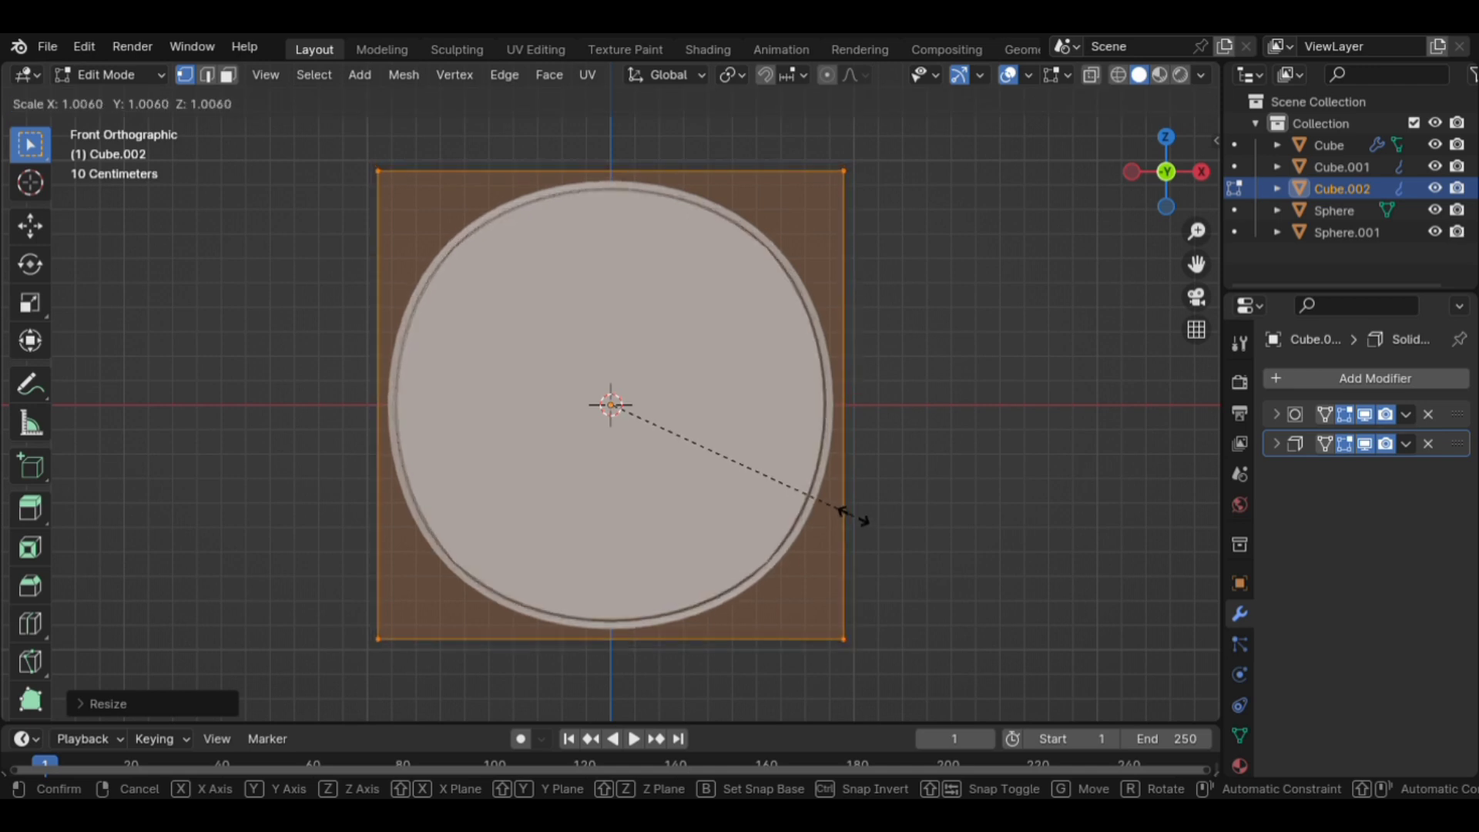
click(851, 518)
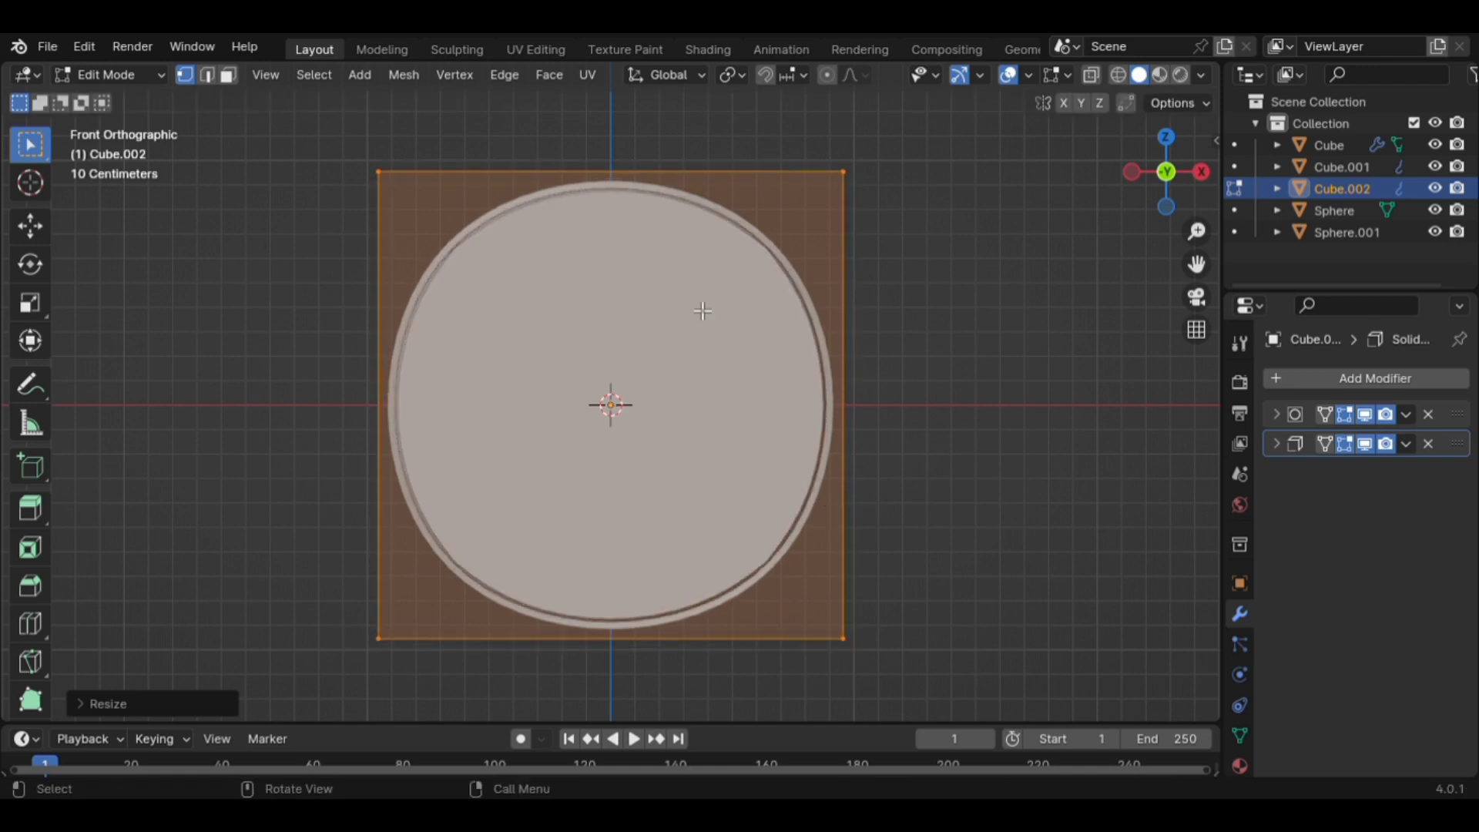
Move the enlarged disc about 0.57 m along global Y so that it intersects the housing's slanted front opening.
middle_drag(660, 307, 807, 351)
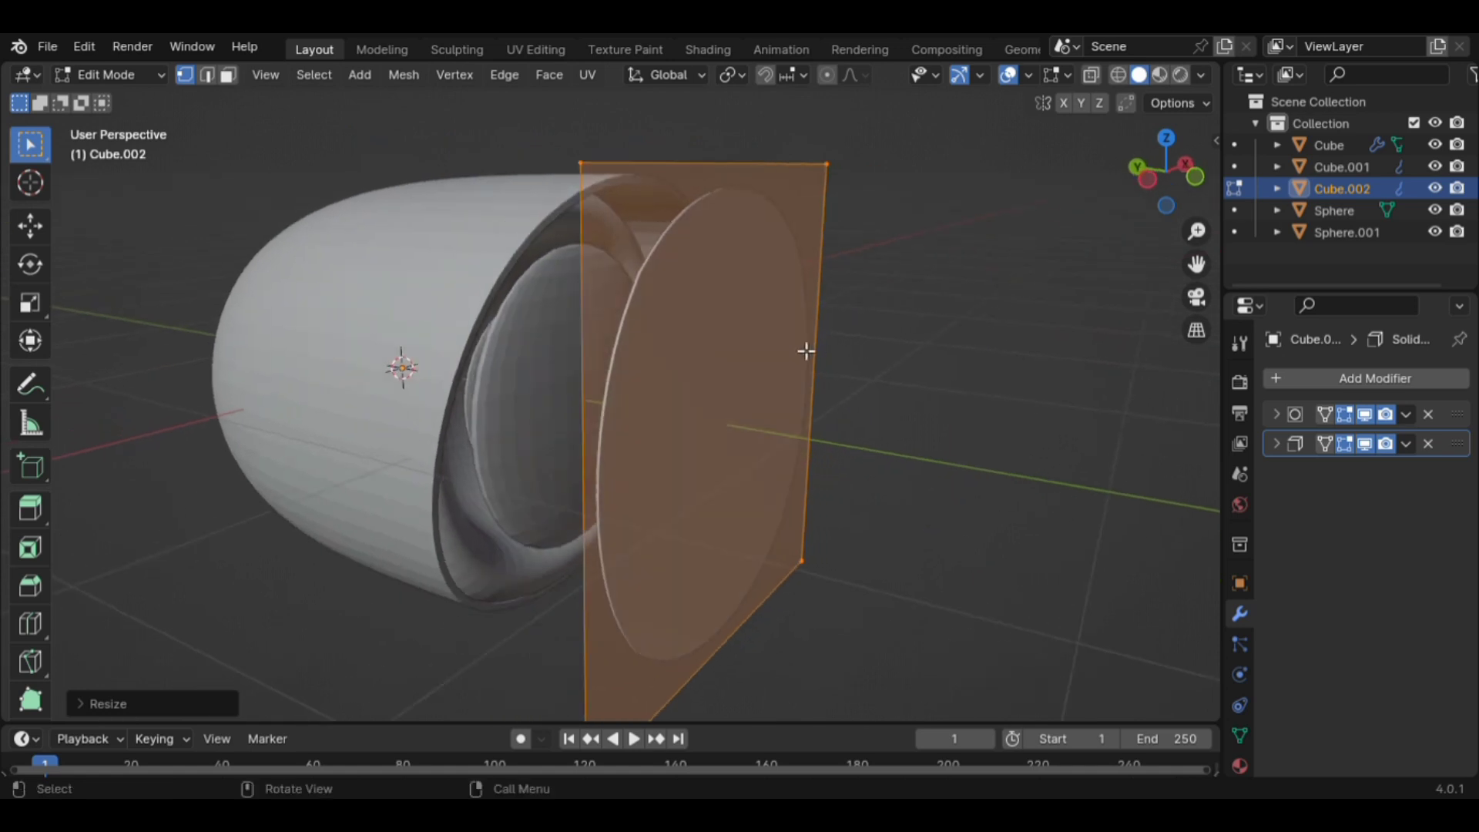
key(KP_3)
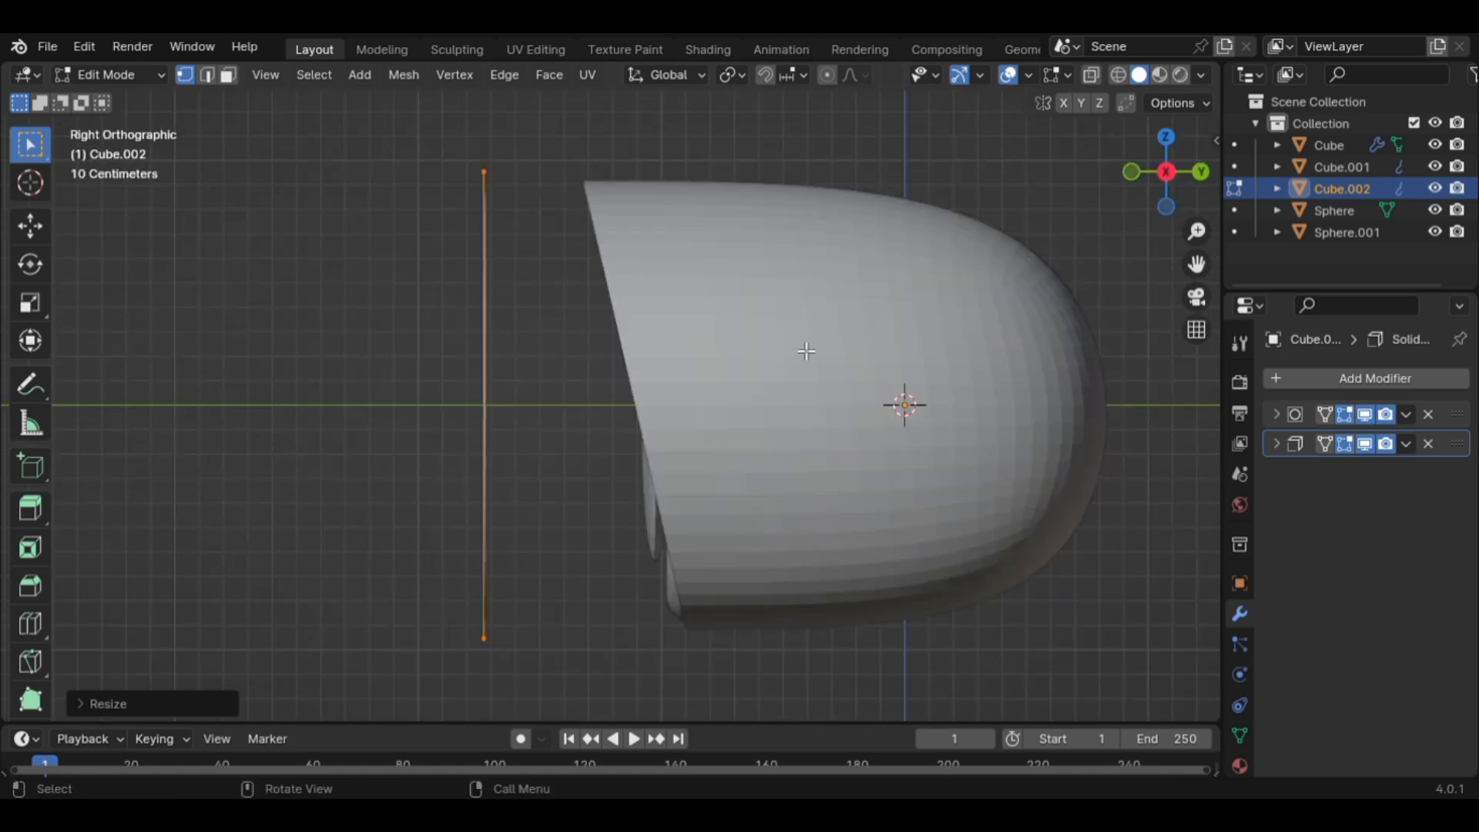
key(ctrl+KP_3)
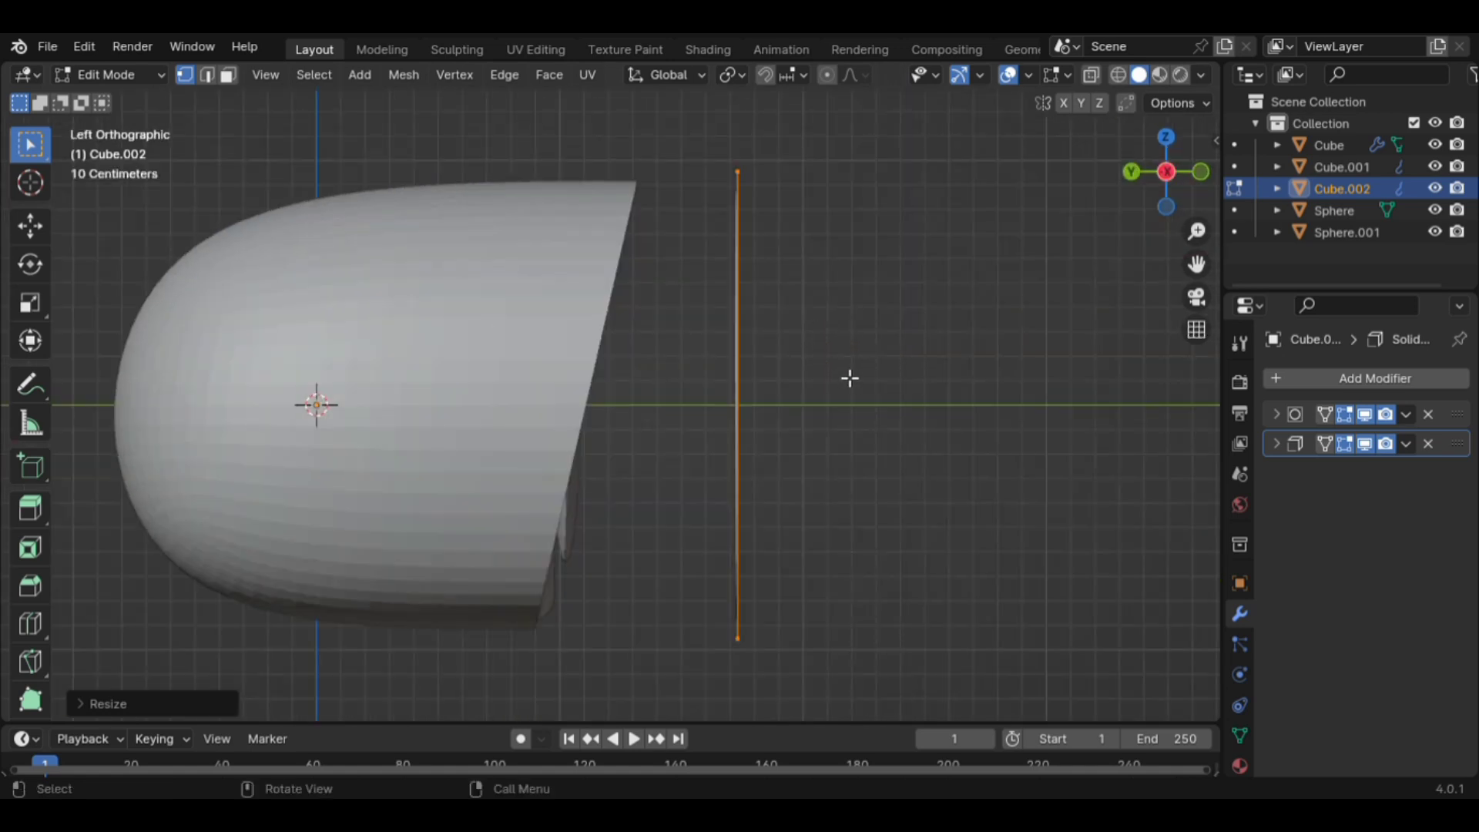
key(g)
key(y)
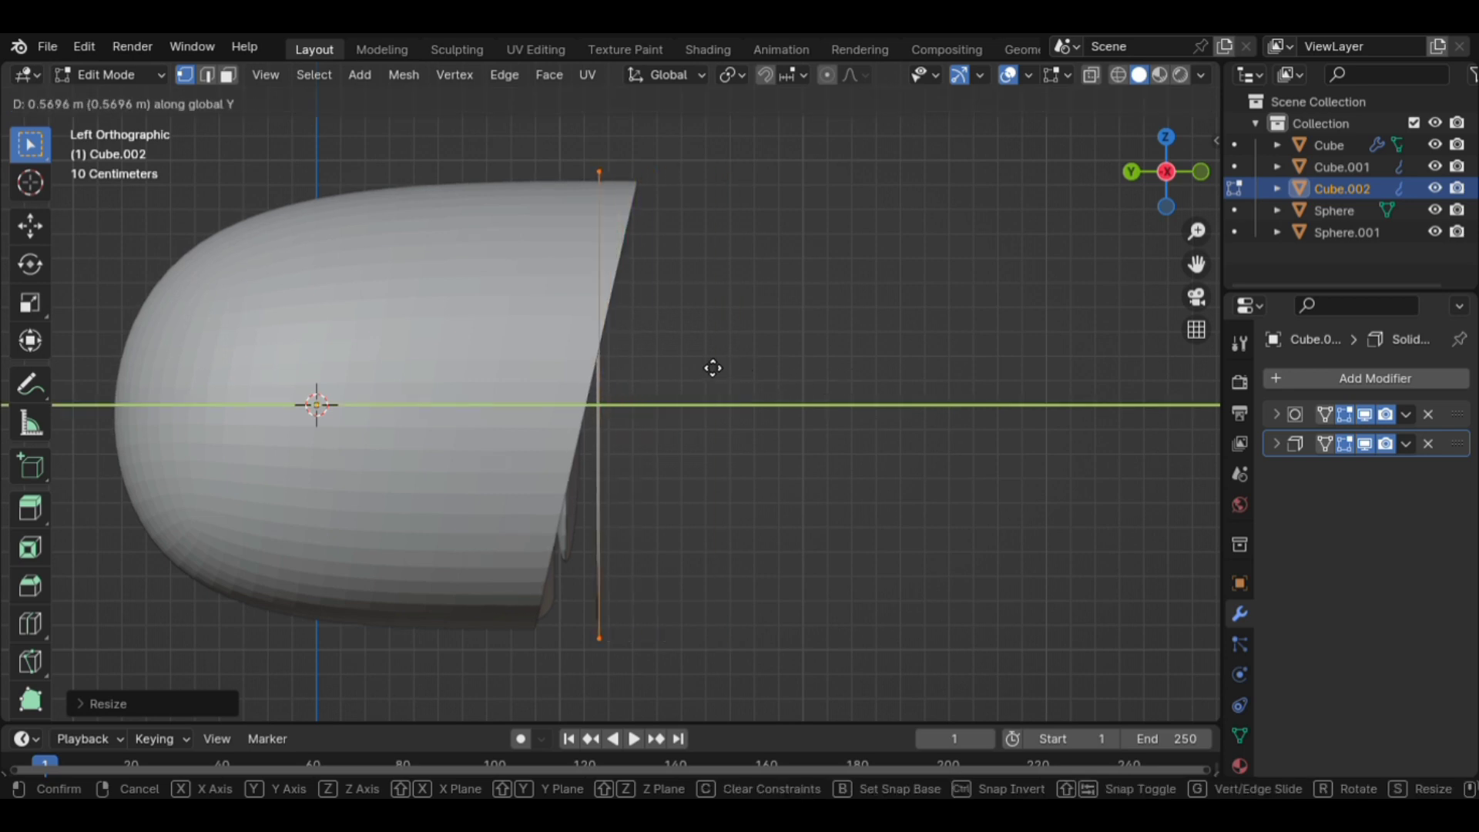
Try to rotate the disc about 10.8° to follow the slanted housing opening, and return it to vertical.
key(r)
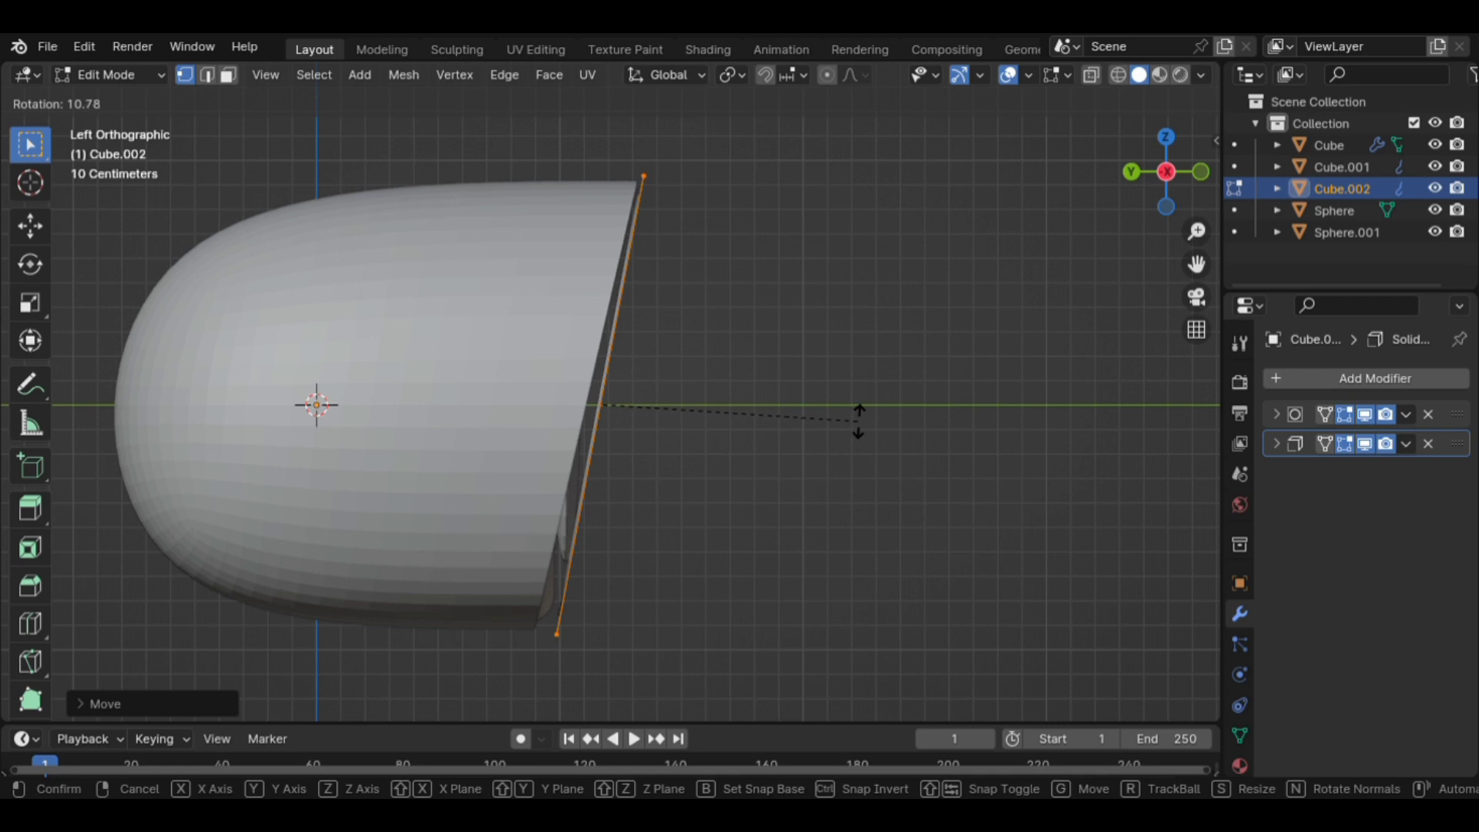
click(859, 420)
key(g)
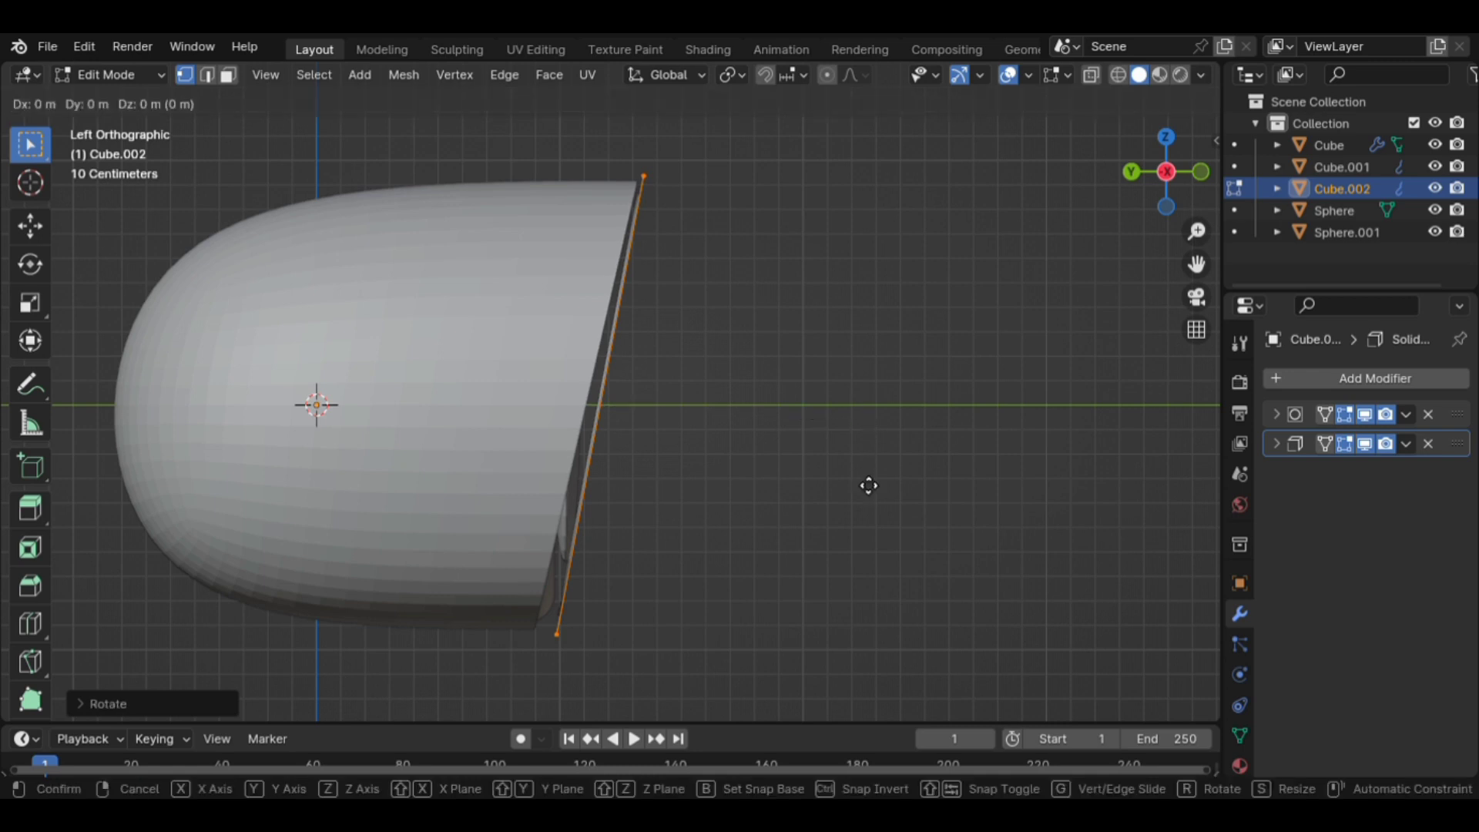
right_click(868, 479)
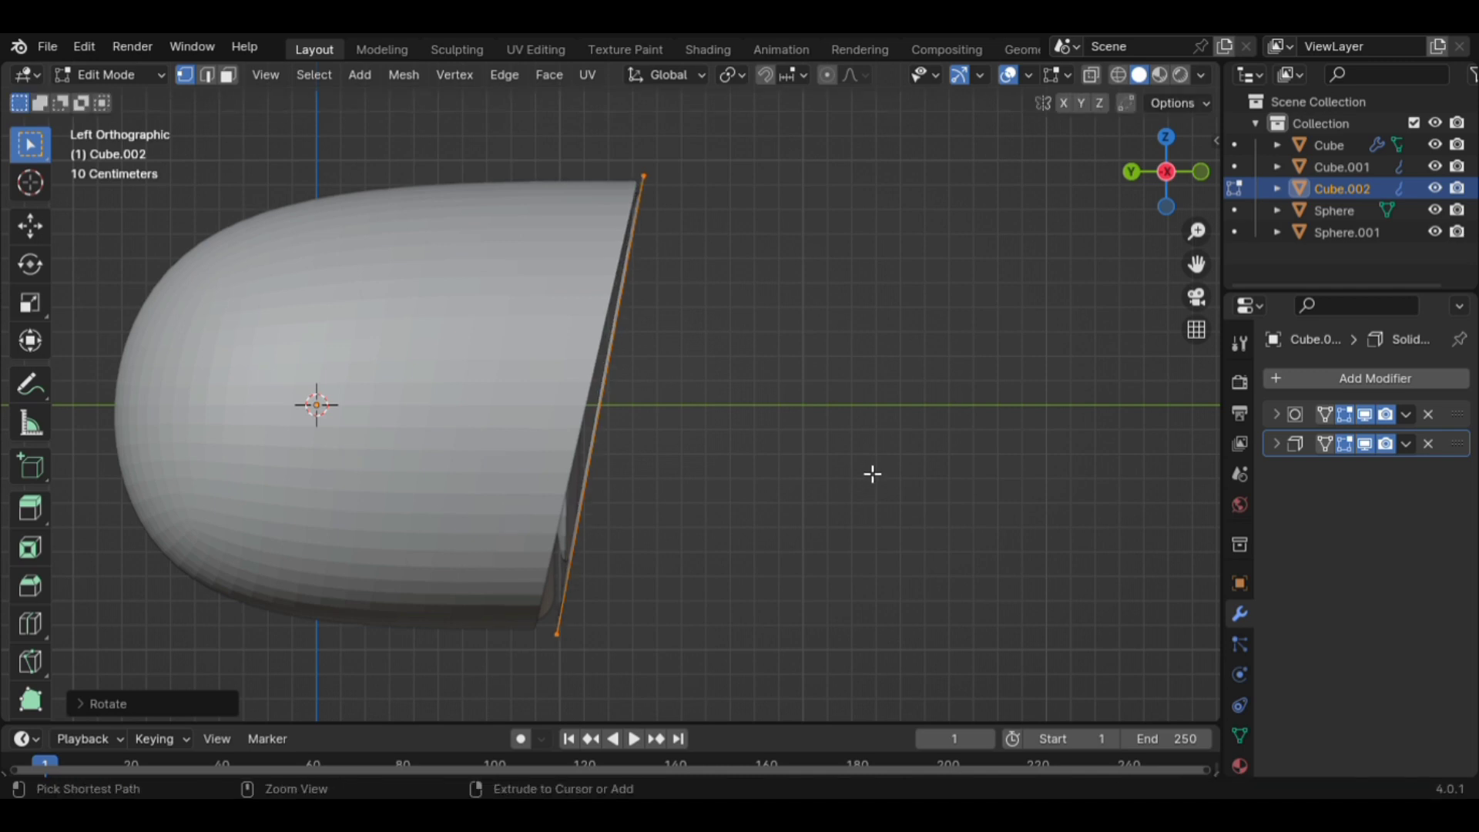
key(s)
key(y)
key(0)
key(Return)
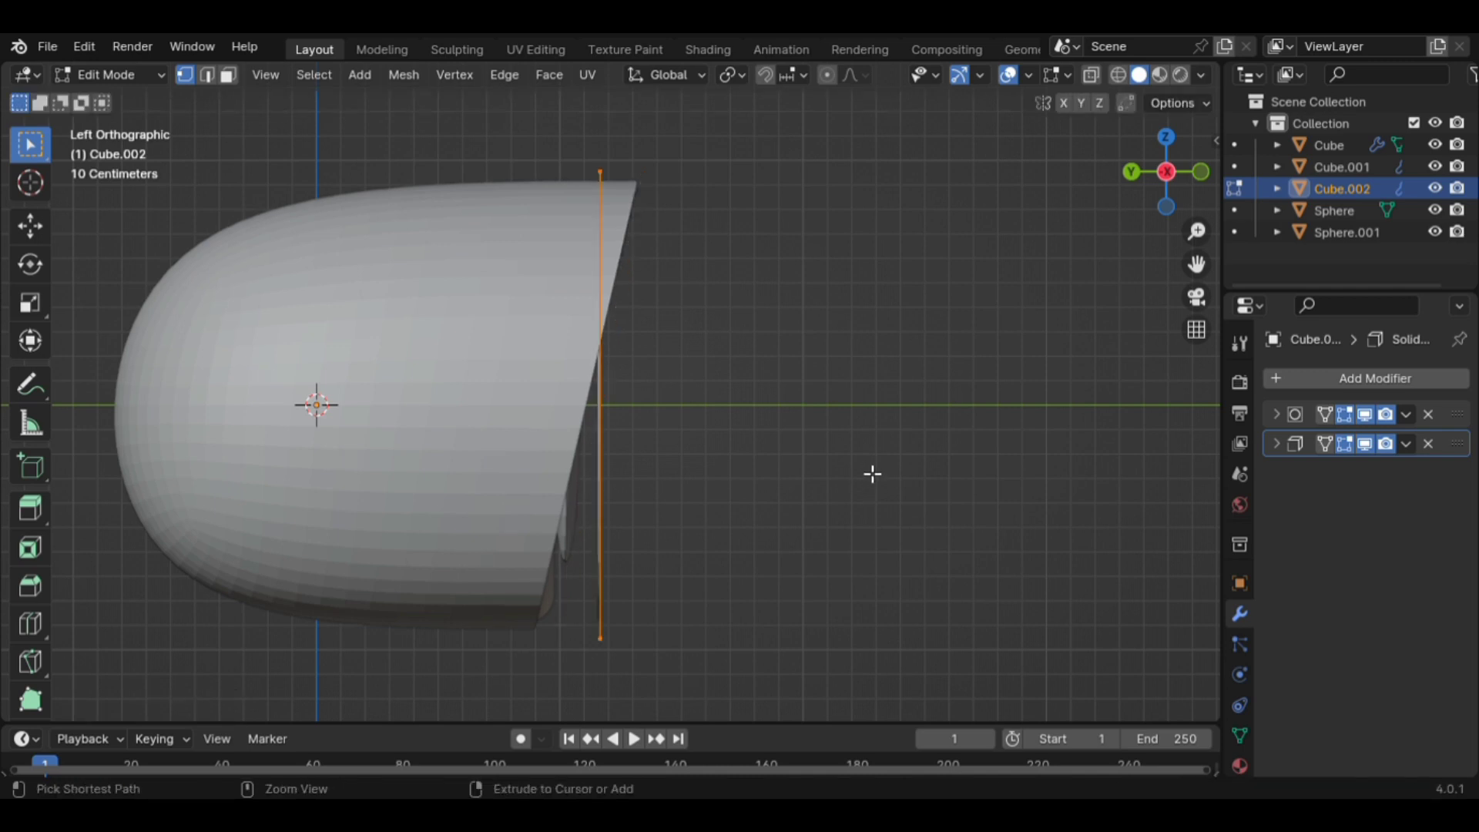
middle_drag(874, 418, 927, 410)
key(Tab)
click(865, 403)
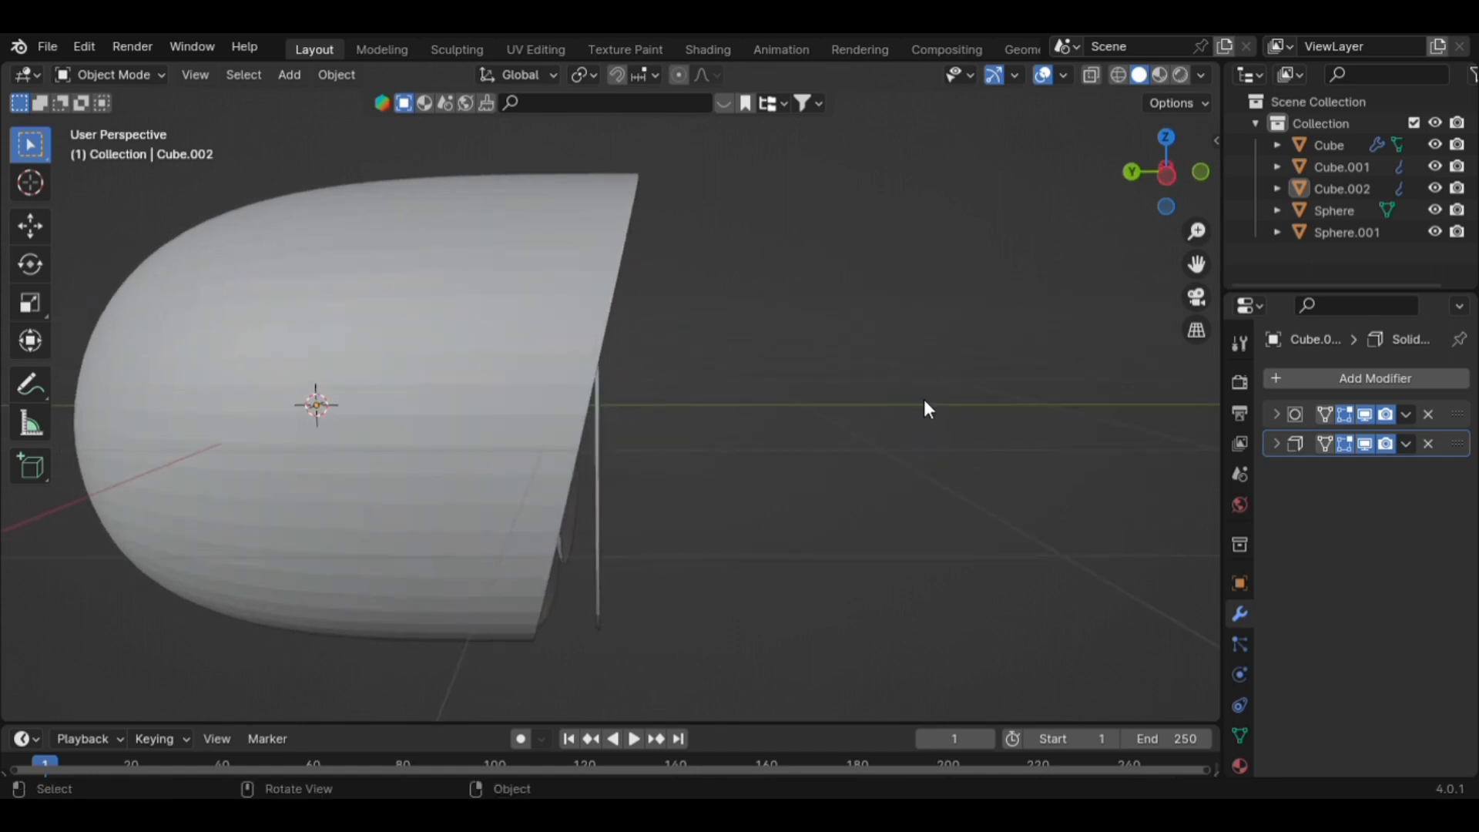
key(Tab)
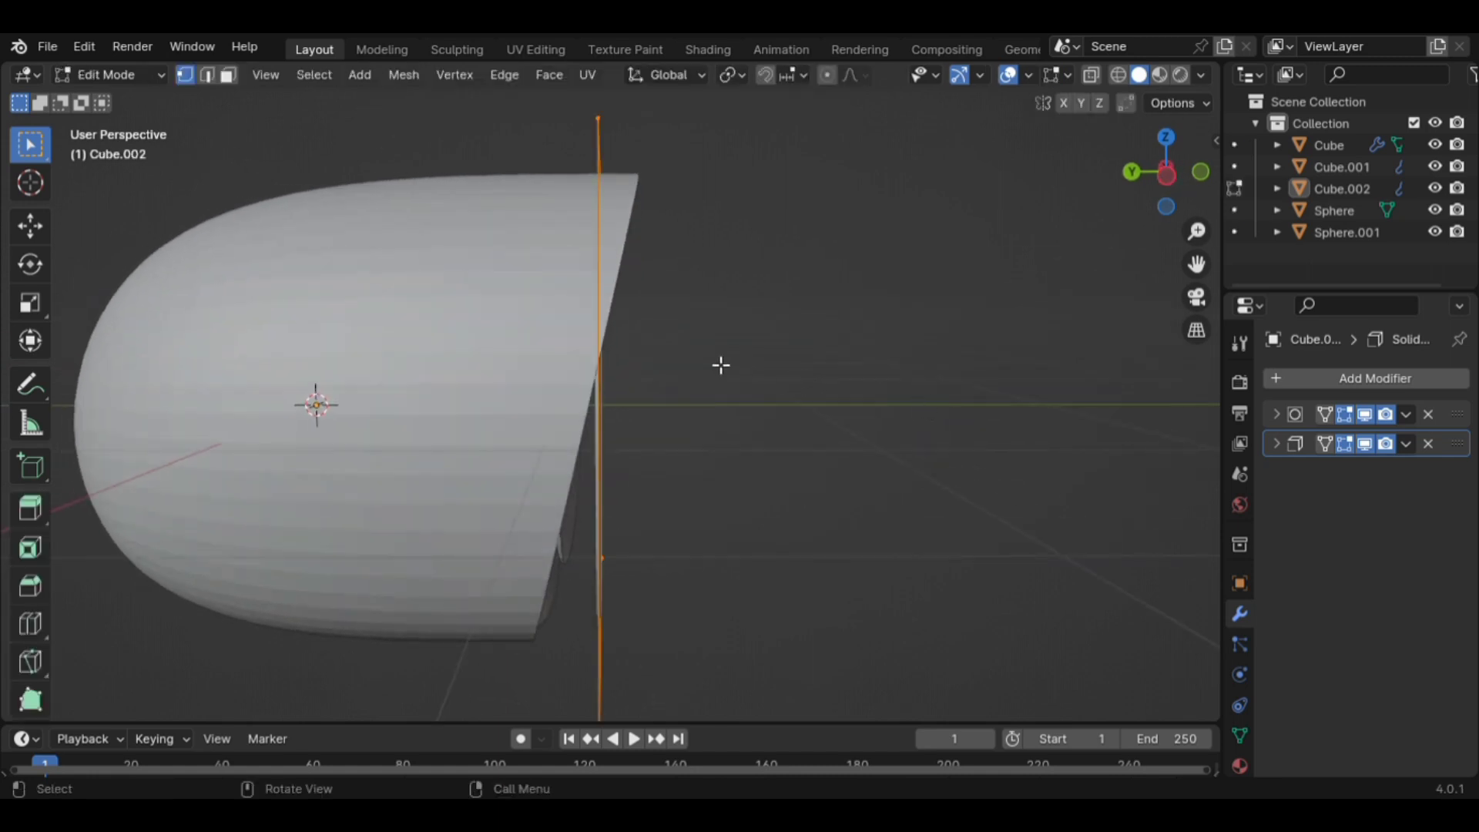
Examine how the housing, inner shell, lens discs and front disc fit together, in wireframe from the left and in solid shading.
key(ctrl+KP_3)
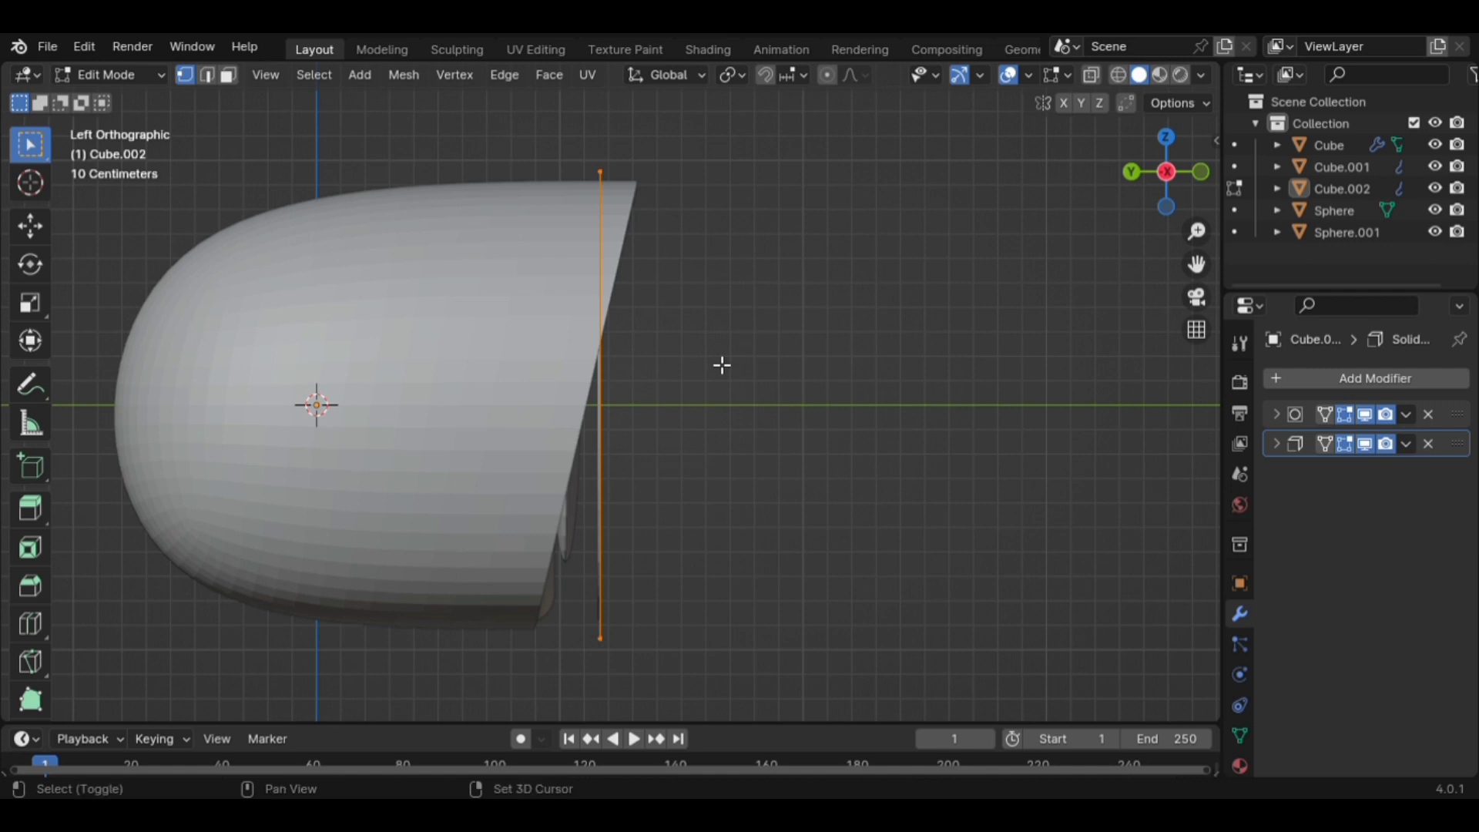
key(shift+z)
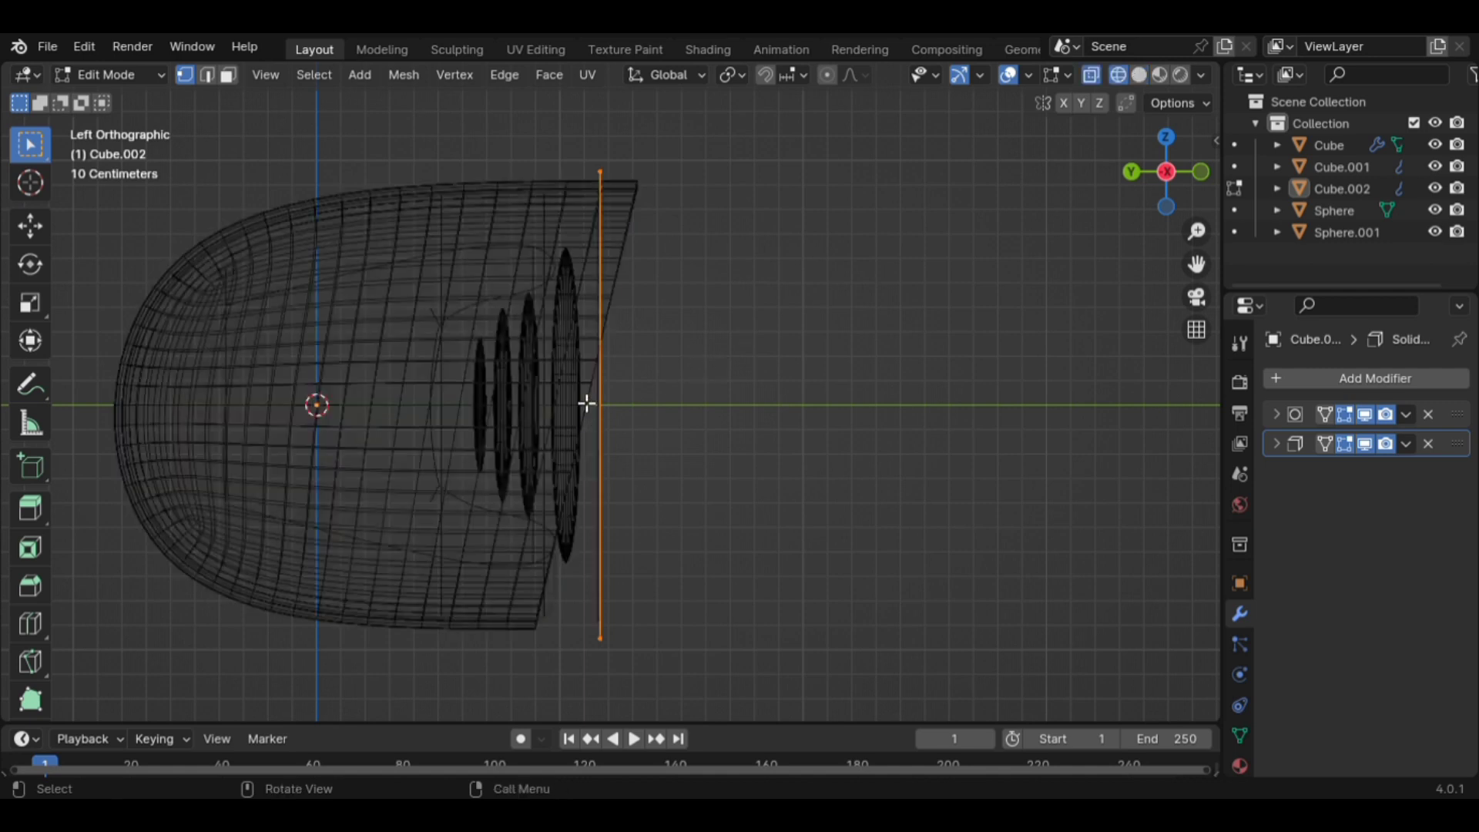
key(Tab)
click(397, 356)
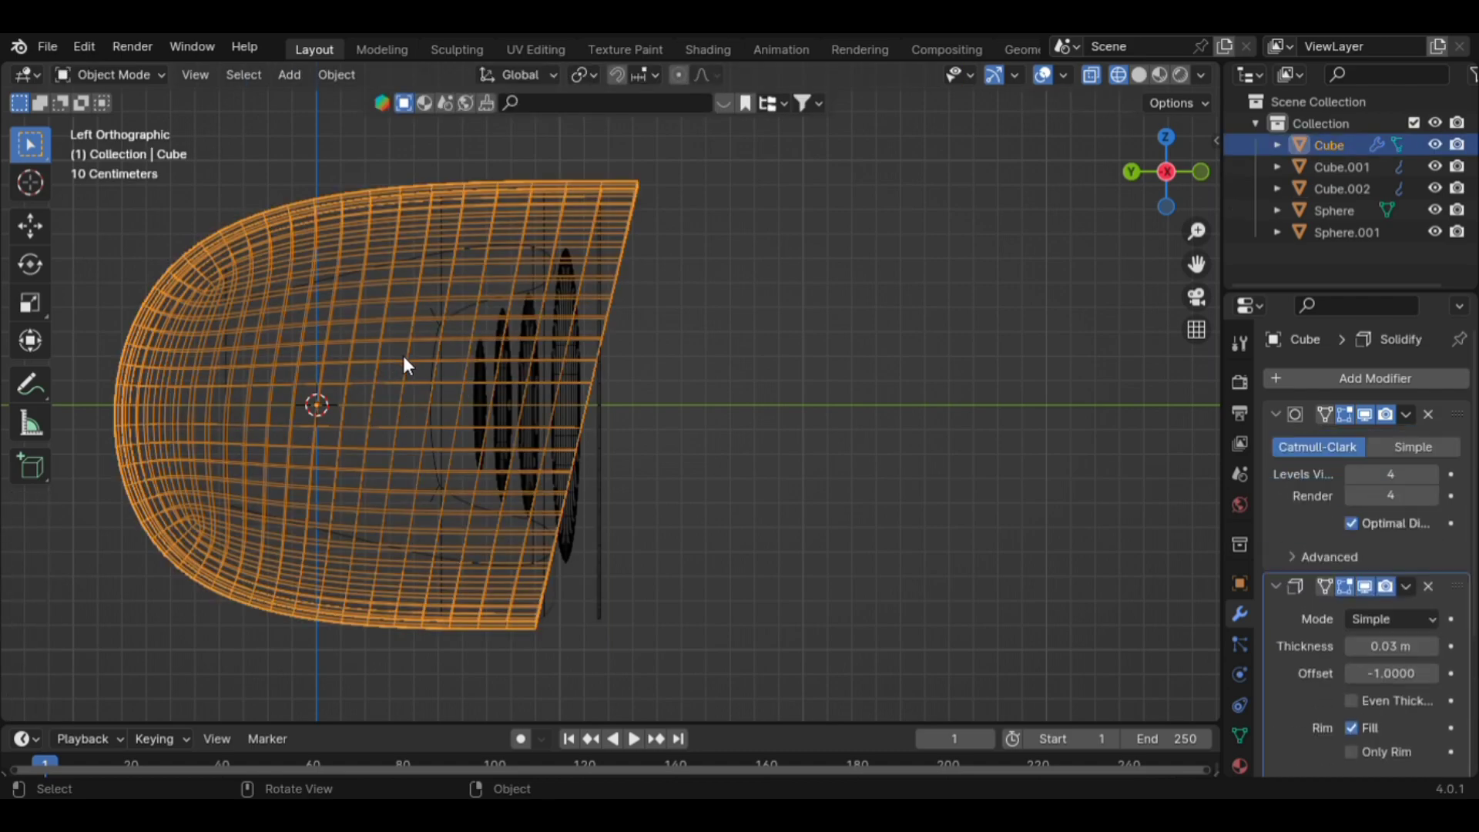
middle_drag(456, 345, 642, 247)
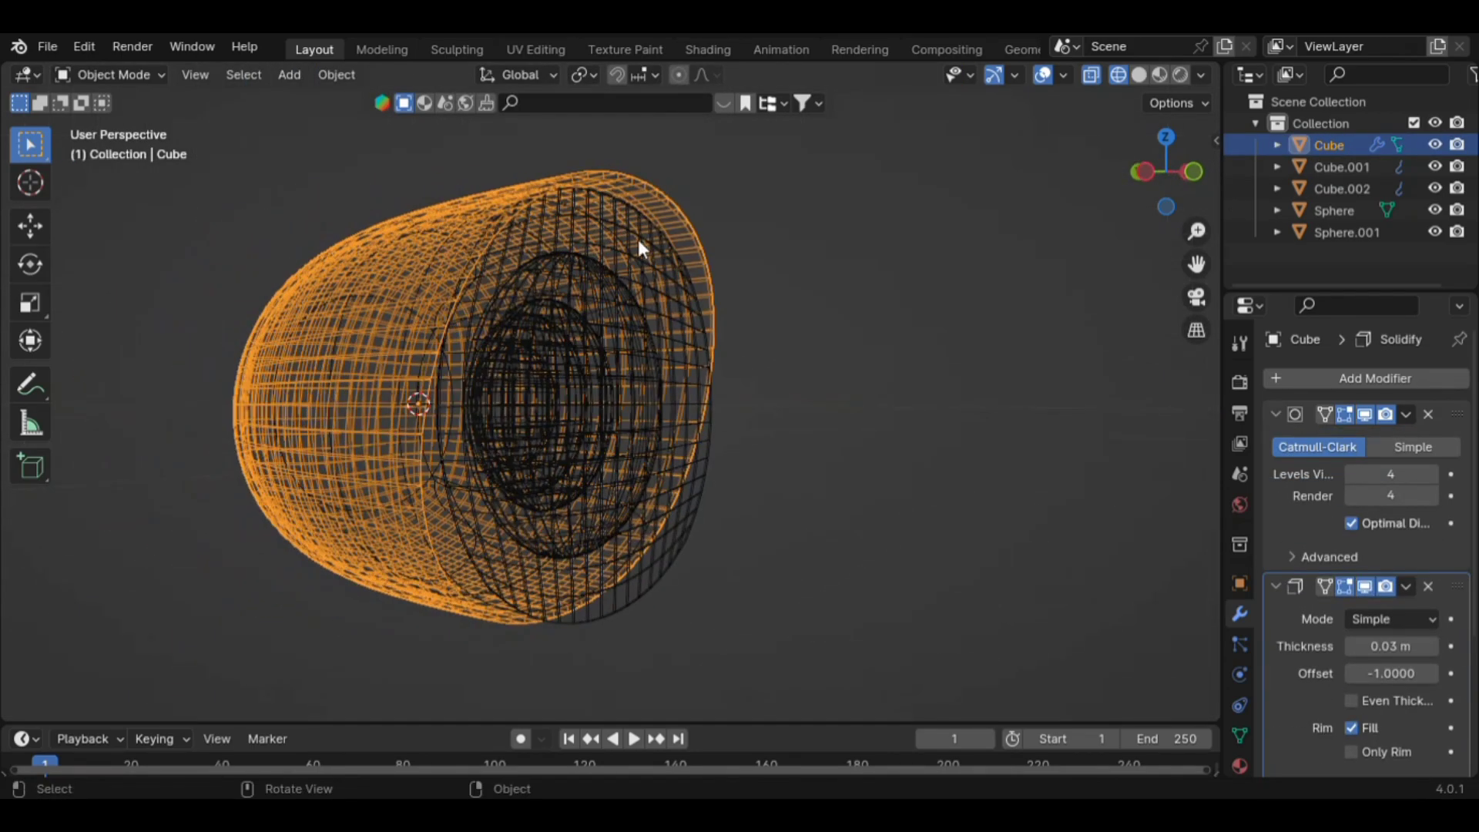
click(449, 344)
click(448, 340)
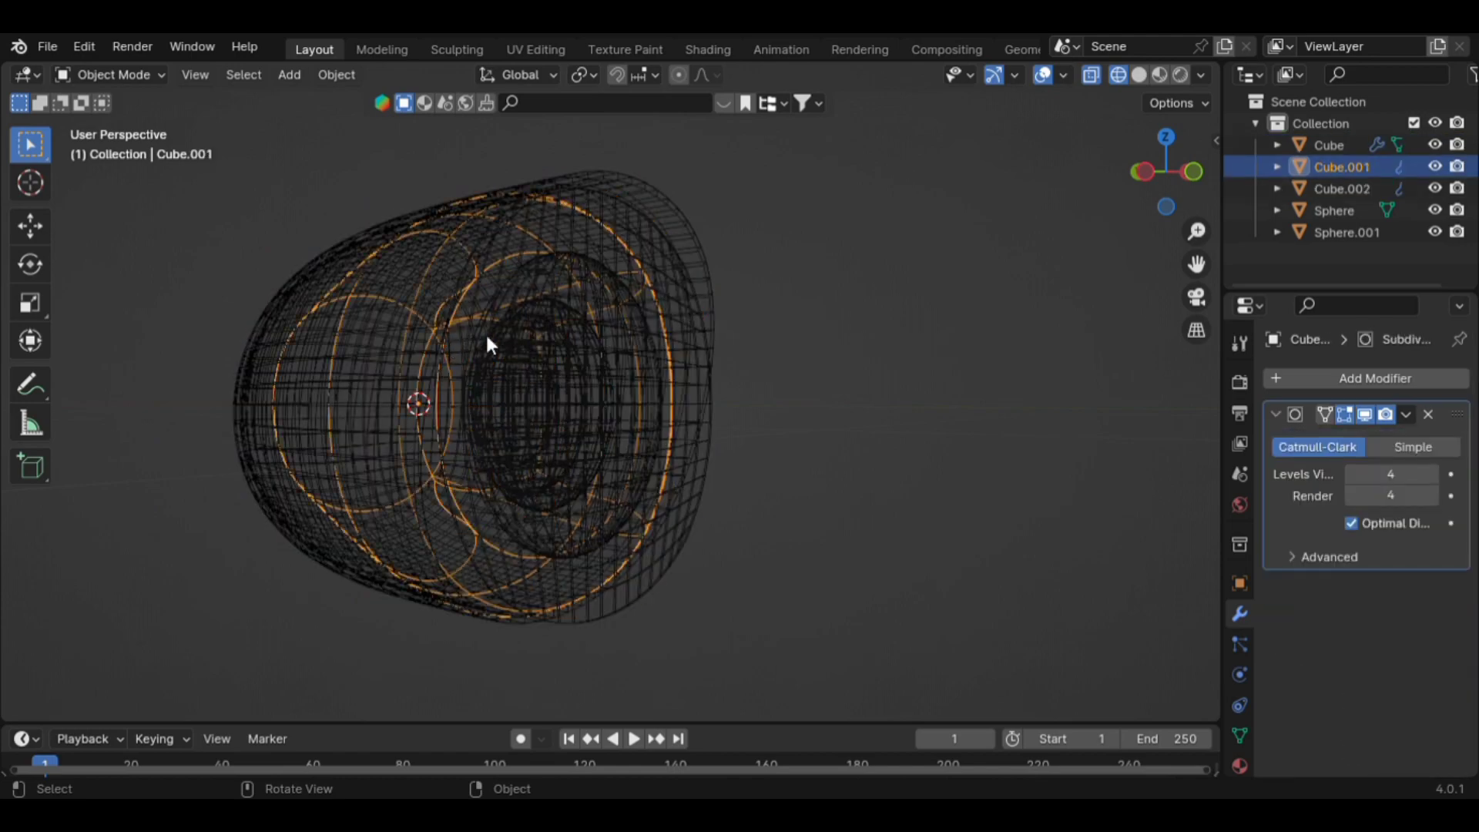
scroll(487, 336, down, 2)
middle_drag(489, 339, 520, 379)
key(Tab)
scroll(553, 375, up, 5)
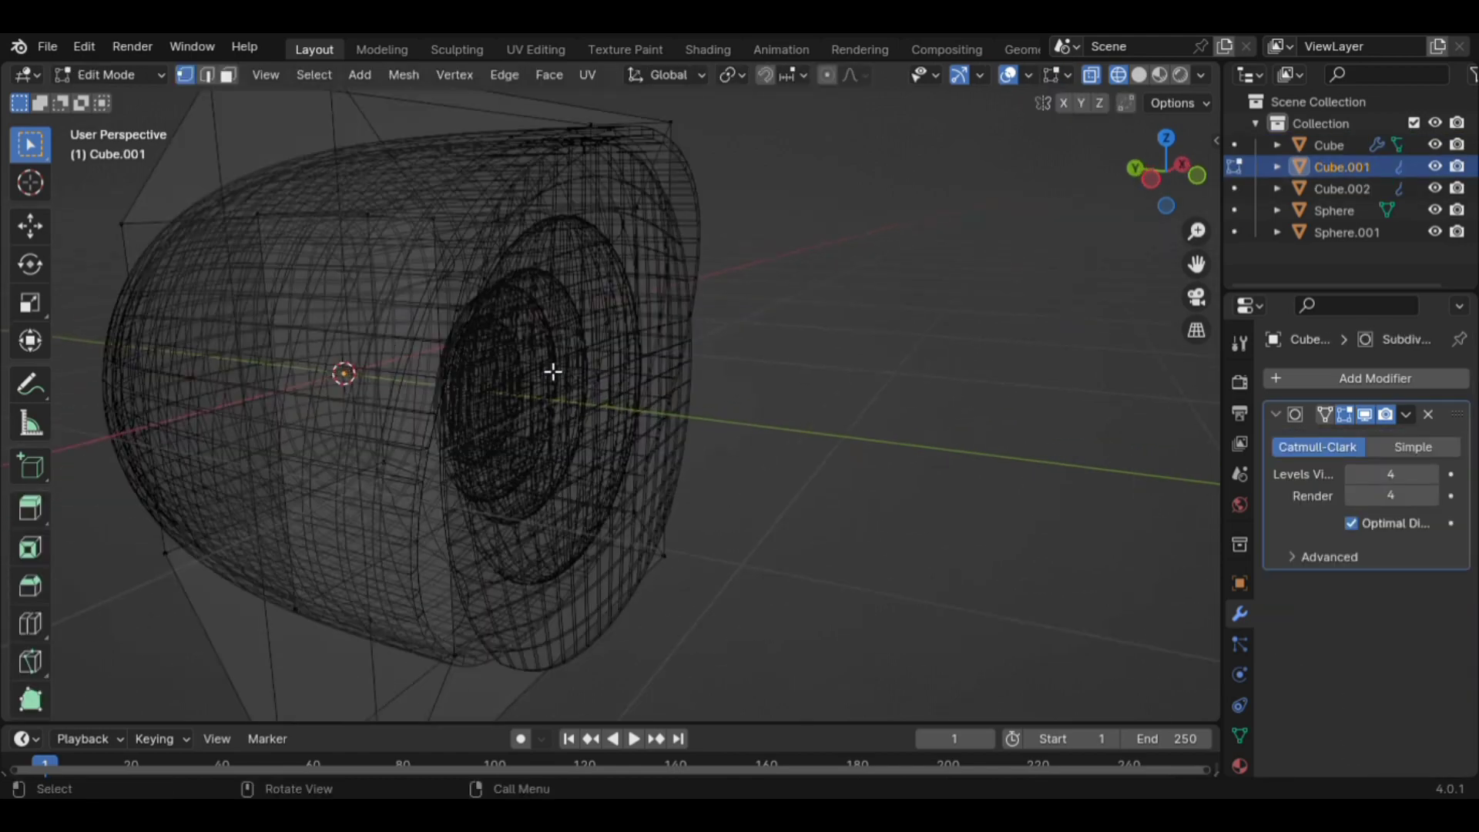
scroll(581, 375, up, 1)
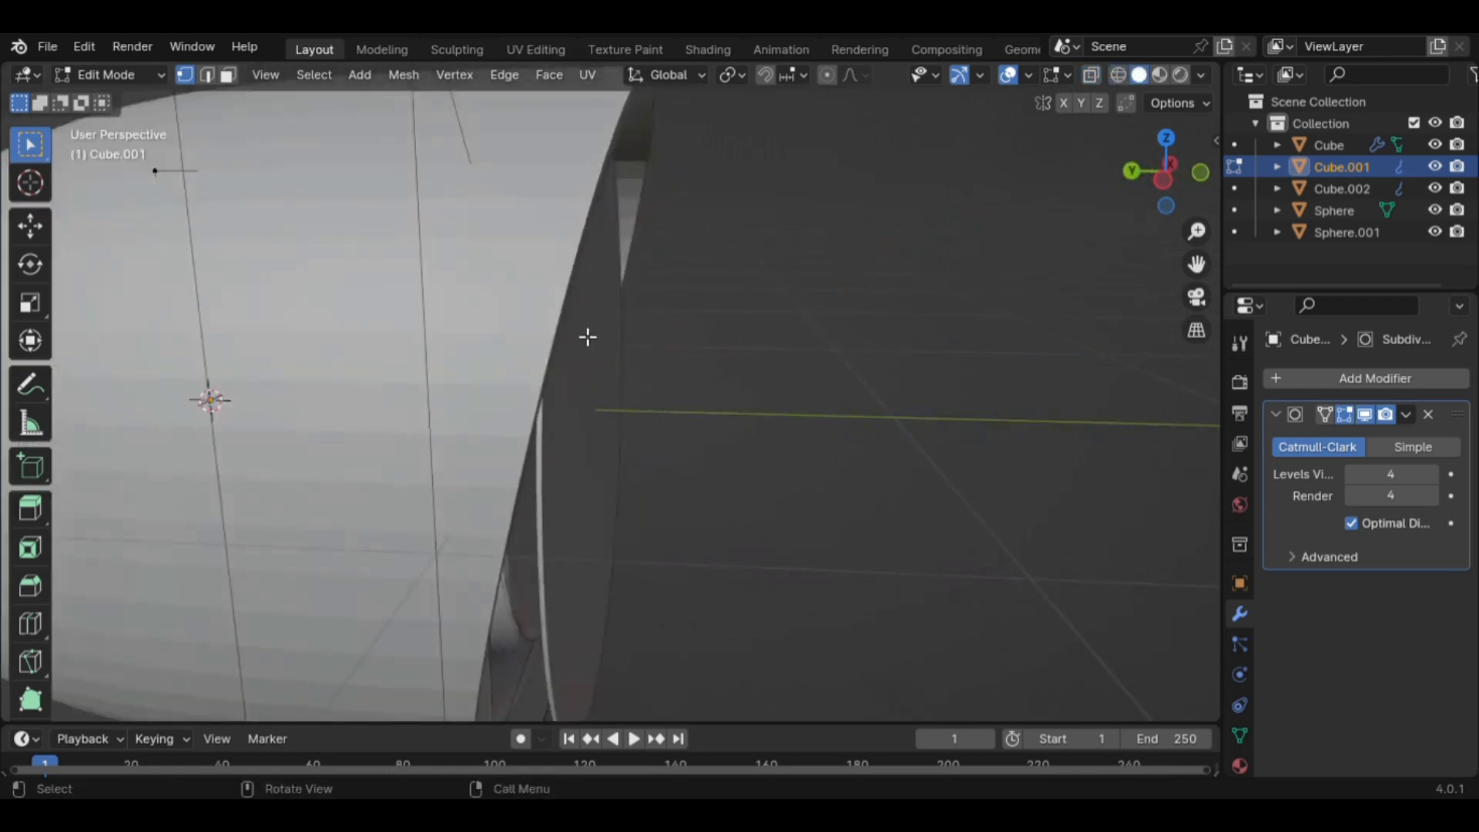
middle_drag(587, 337, 503, 281)
scroll(503, 281, up, 1)
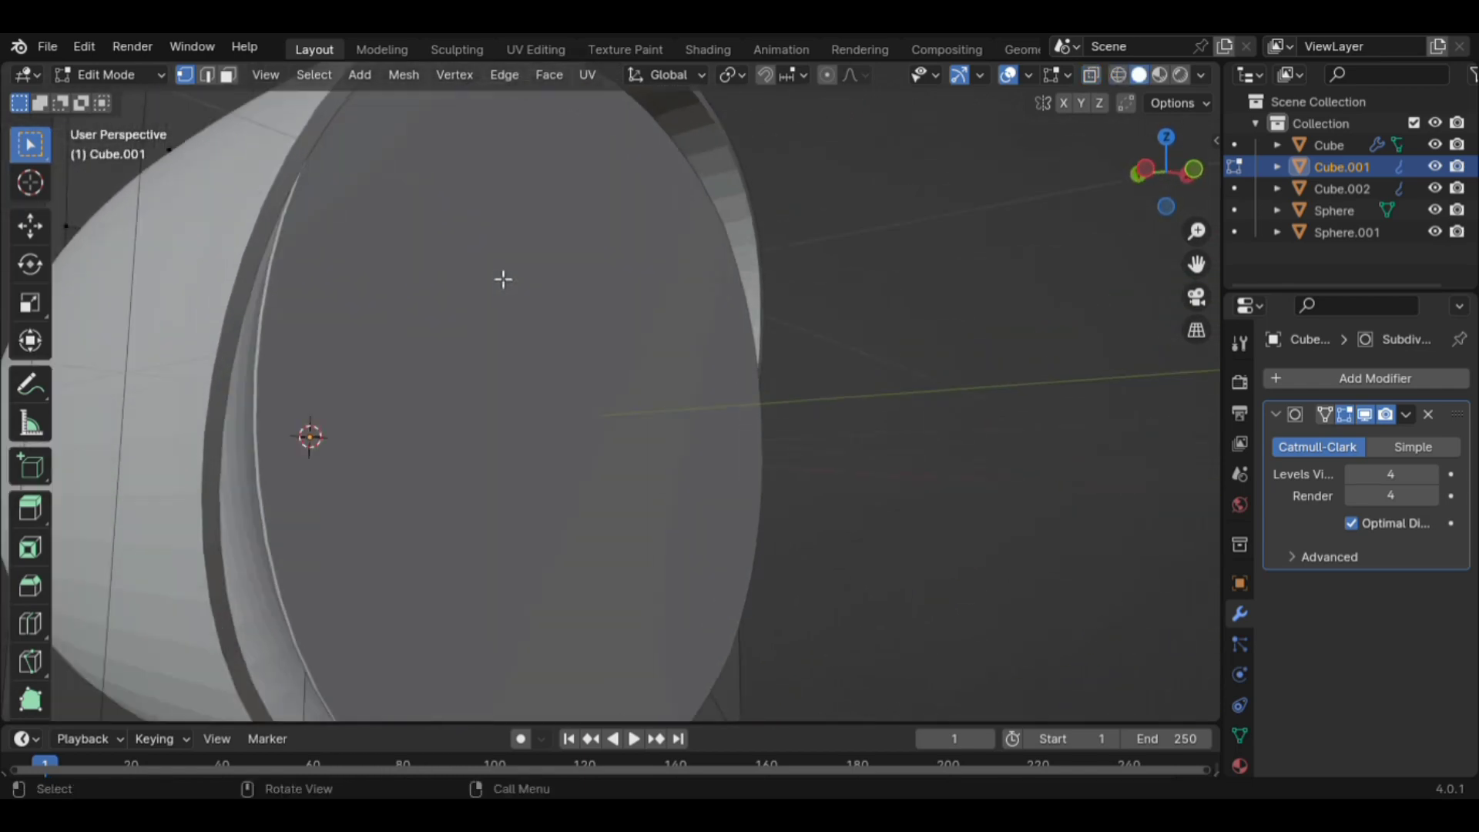
scroll(498, 290, down, 3)
key(Tab)
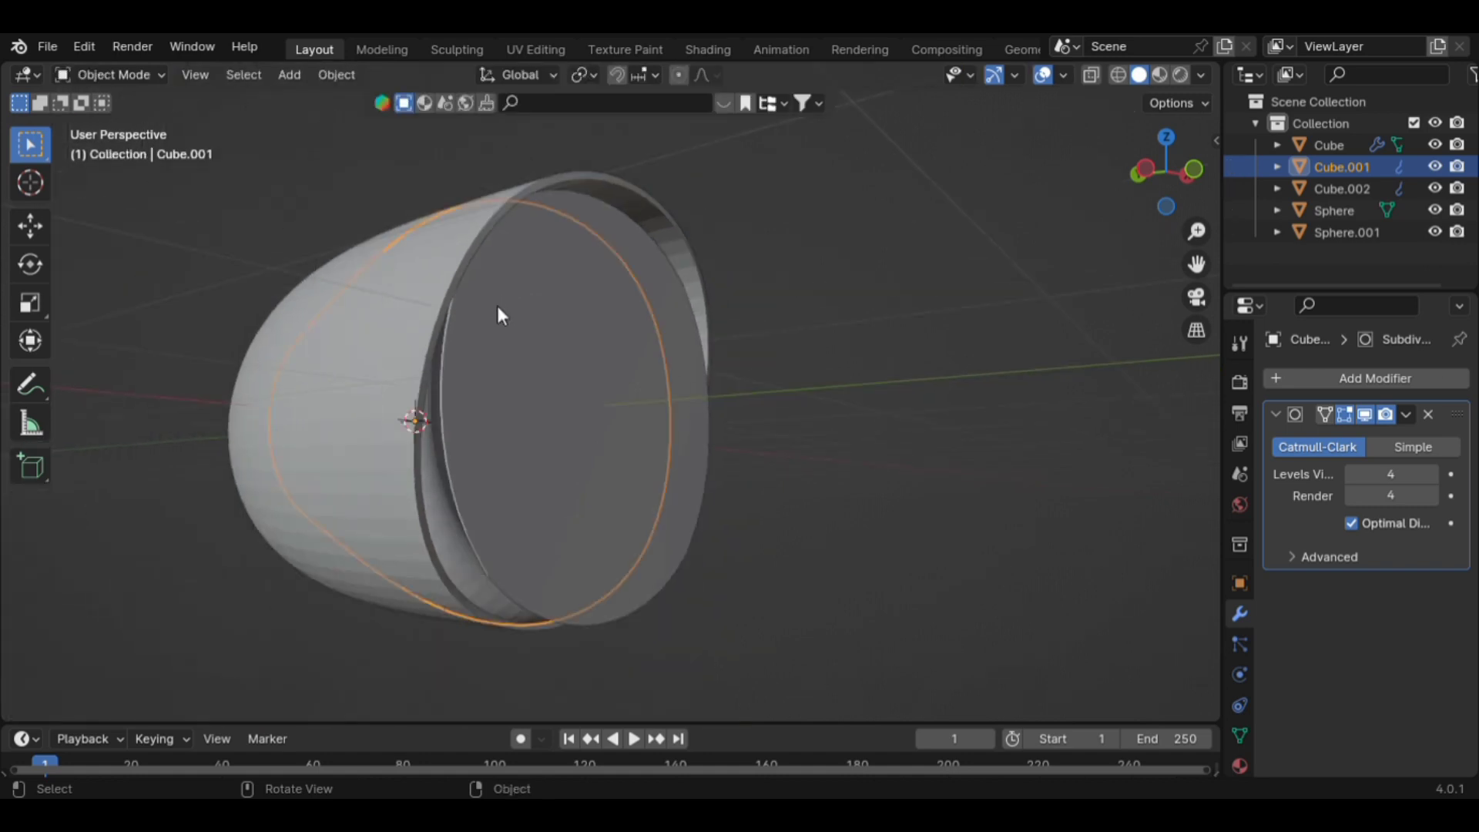
Hide the front disc, the stacked lens discs and the smallest lens disc to expose the inner shell's recess.
click(501, 336)
key(h)
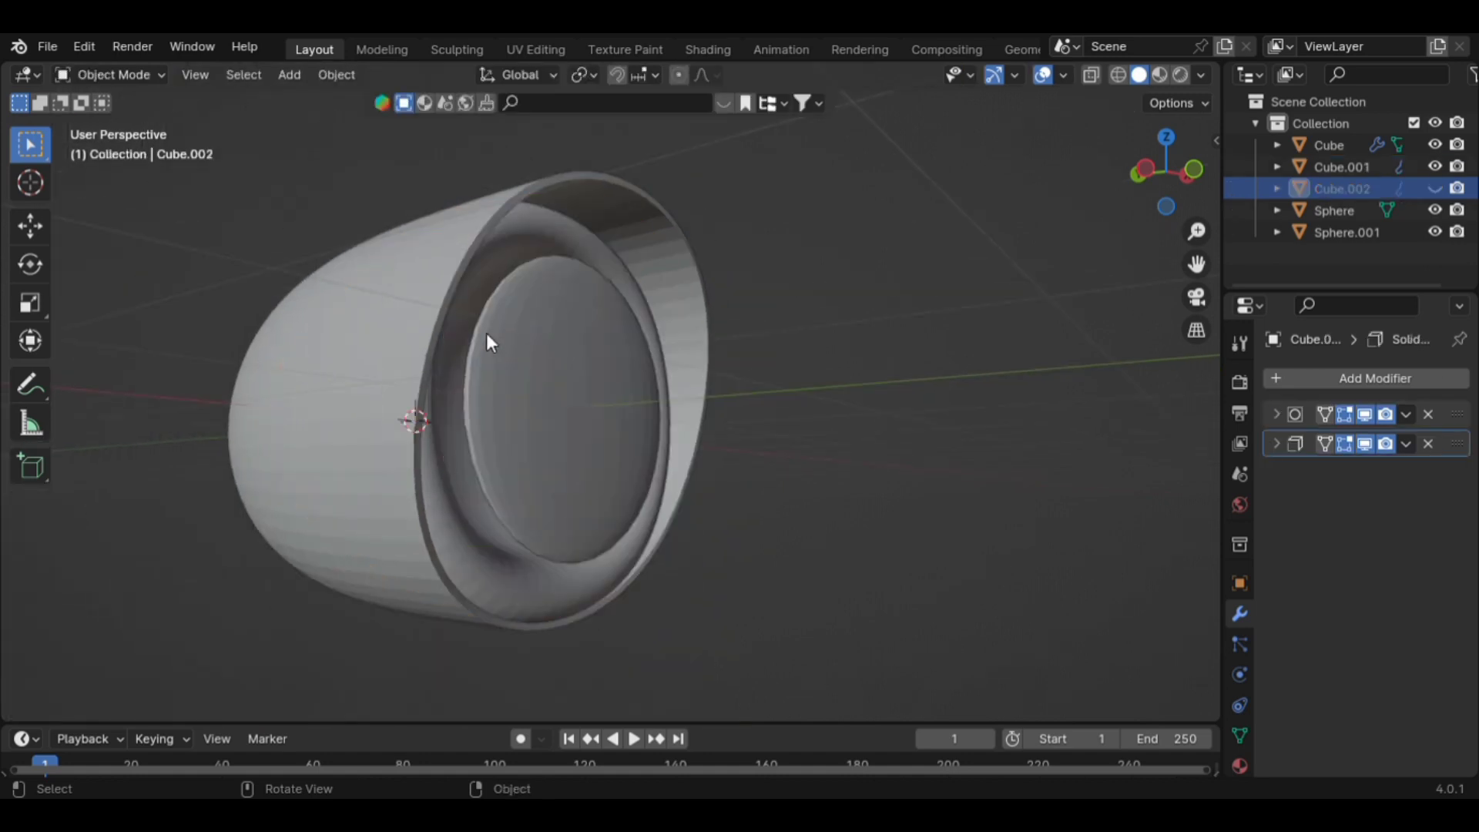
click(578, 335)
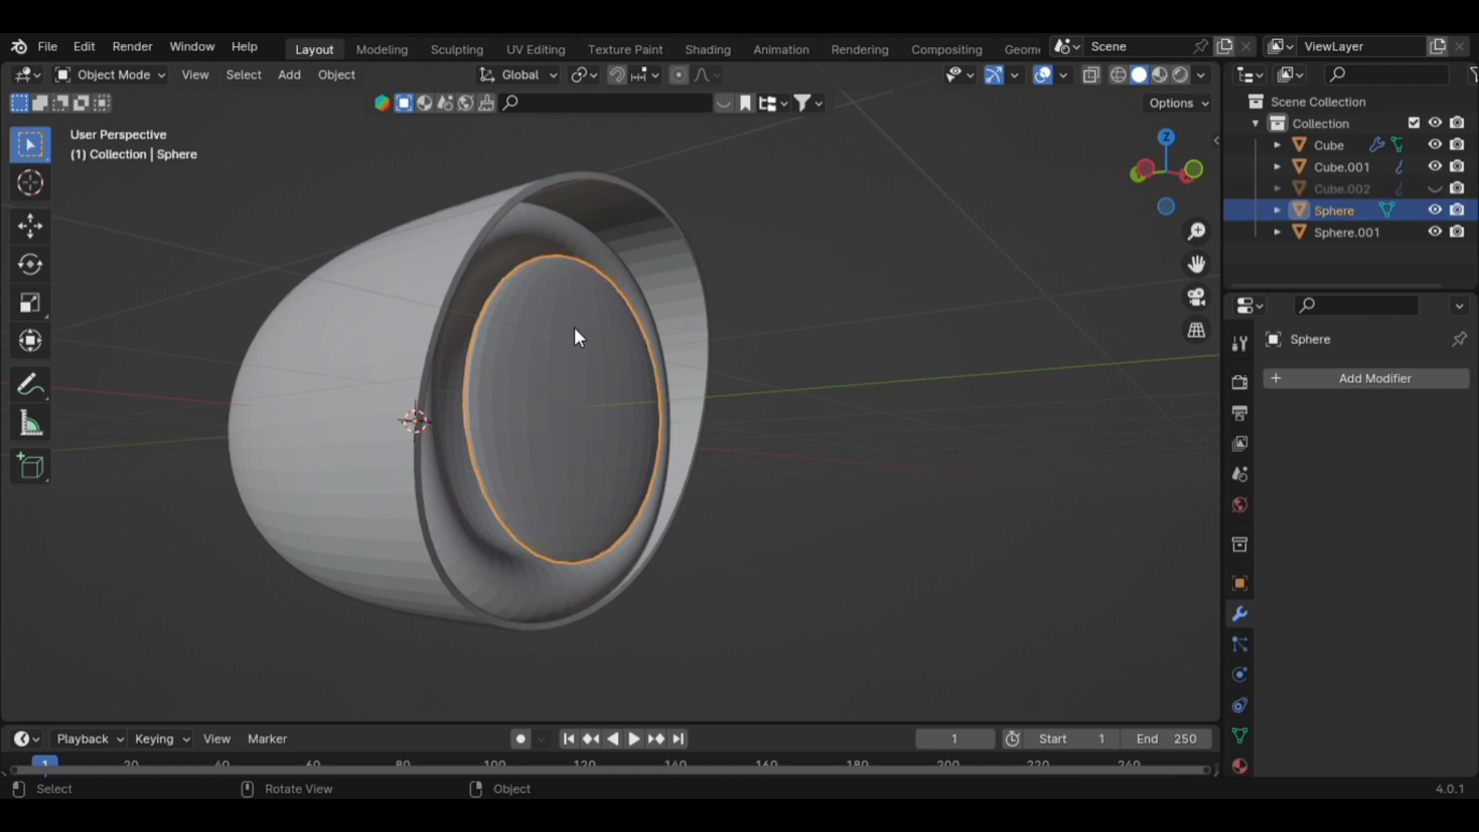
key(h)
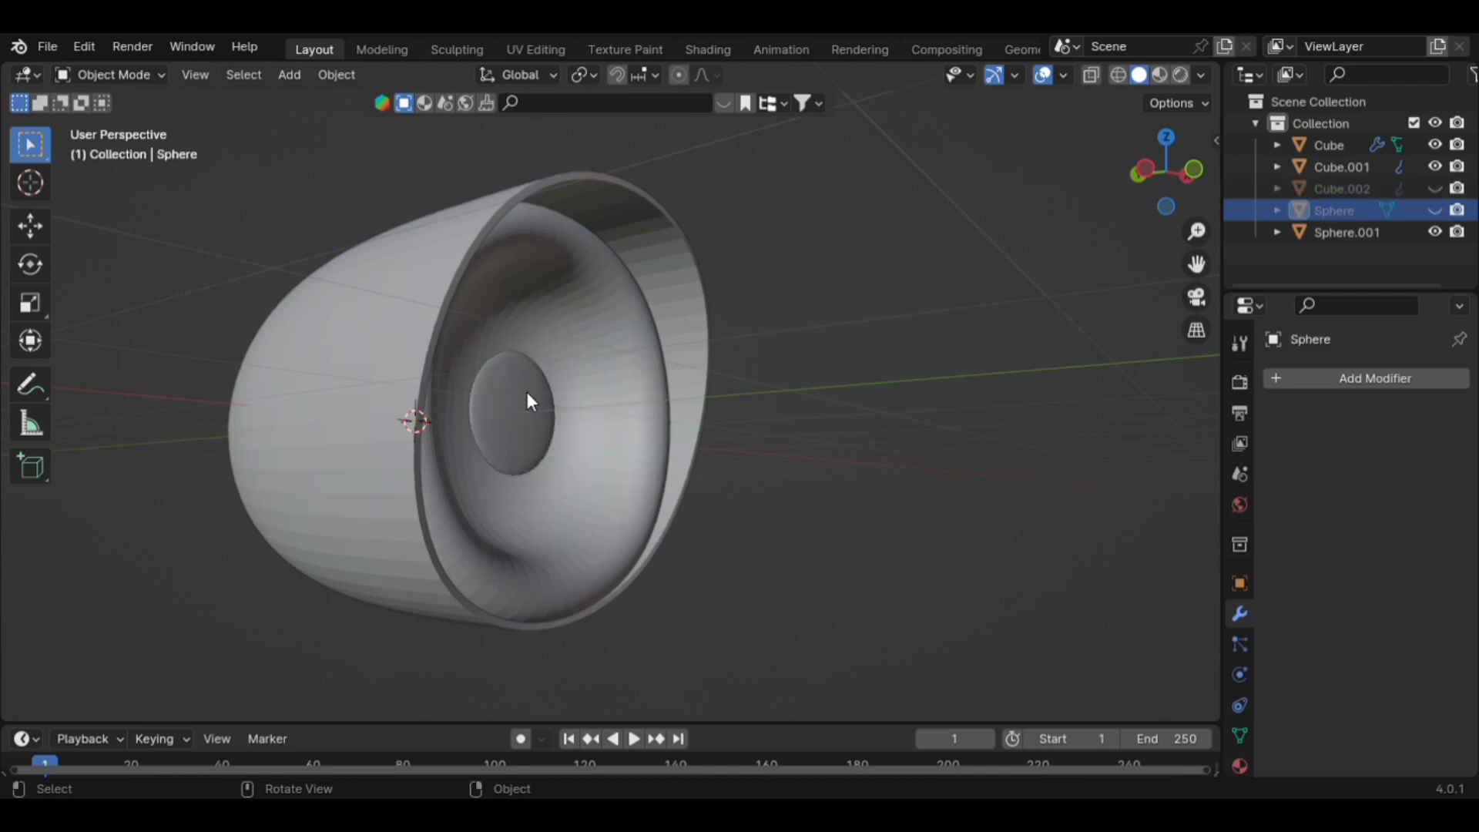
click(526, 391)
key(h)
Select the inner shell's edge loop around the recess opening and move it along global Y, deeper into the housing.
click(593, 297)
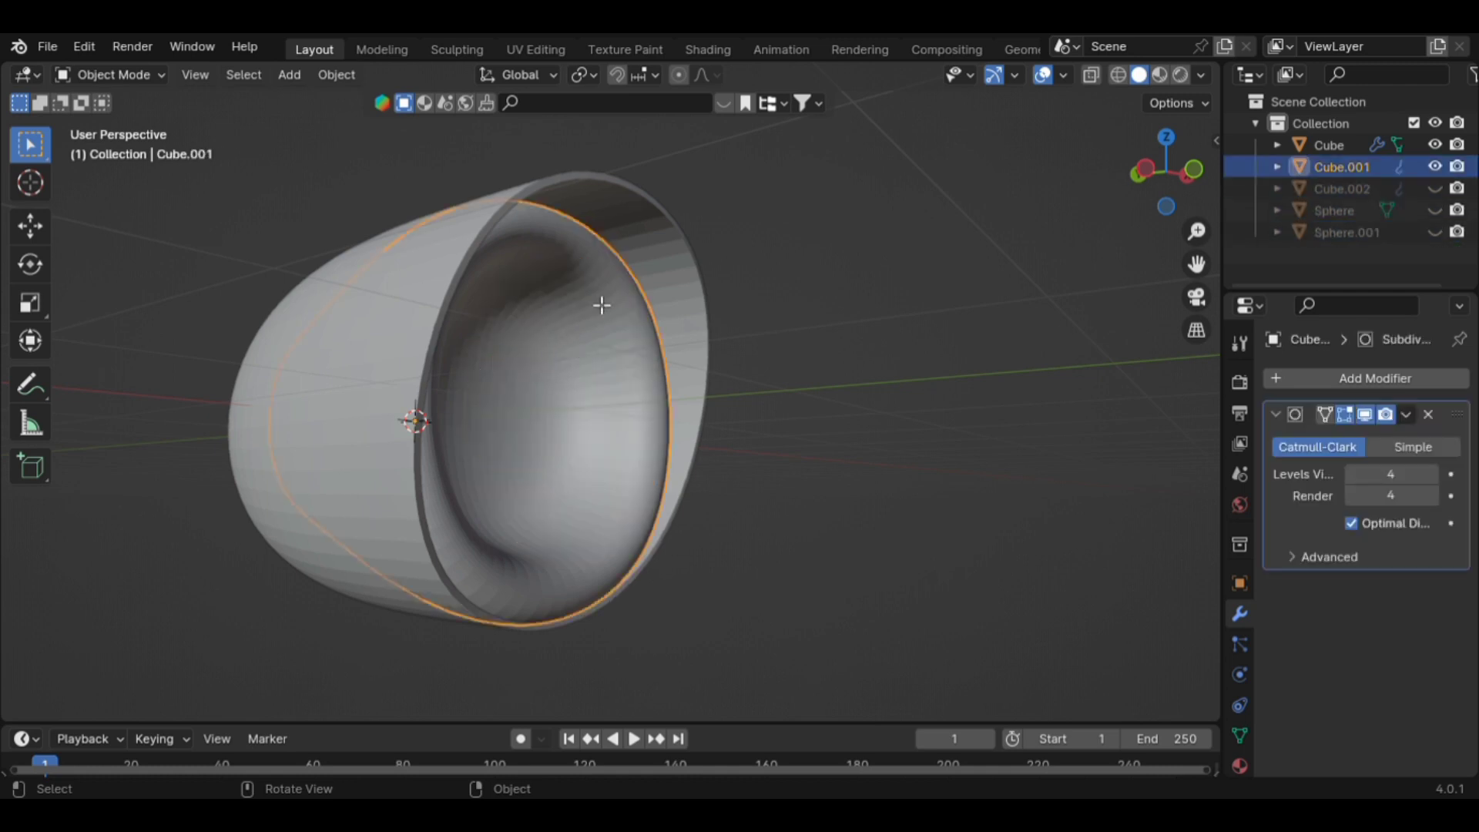
key(Tab)
scroll(597, 318, up, 2)
middle_drag(597, 318, 425, 347)
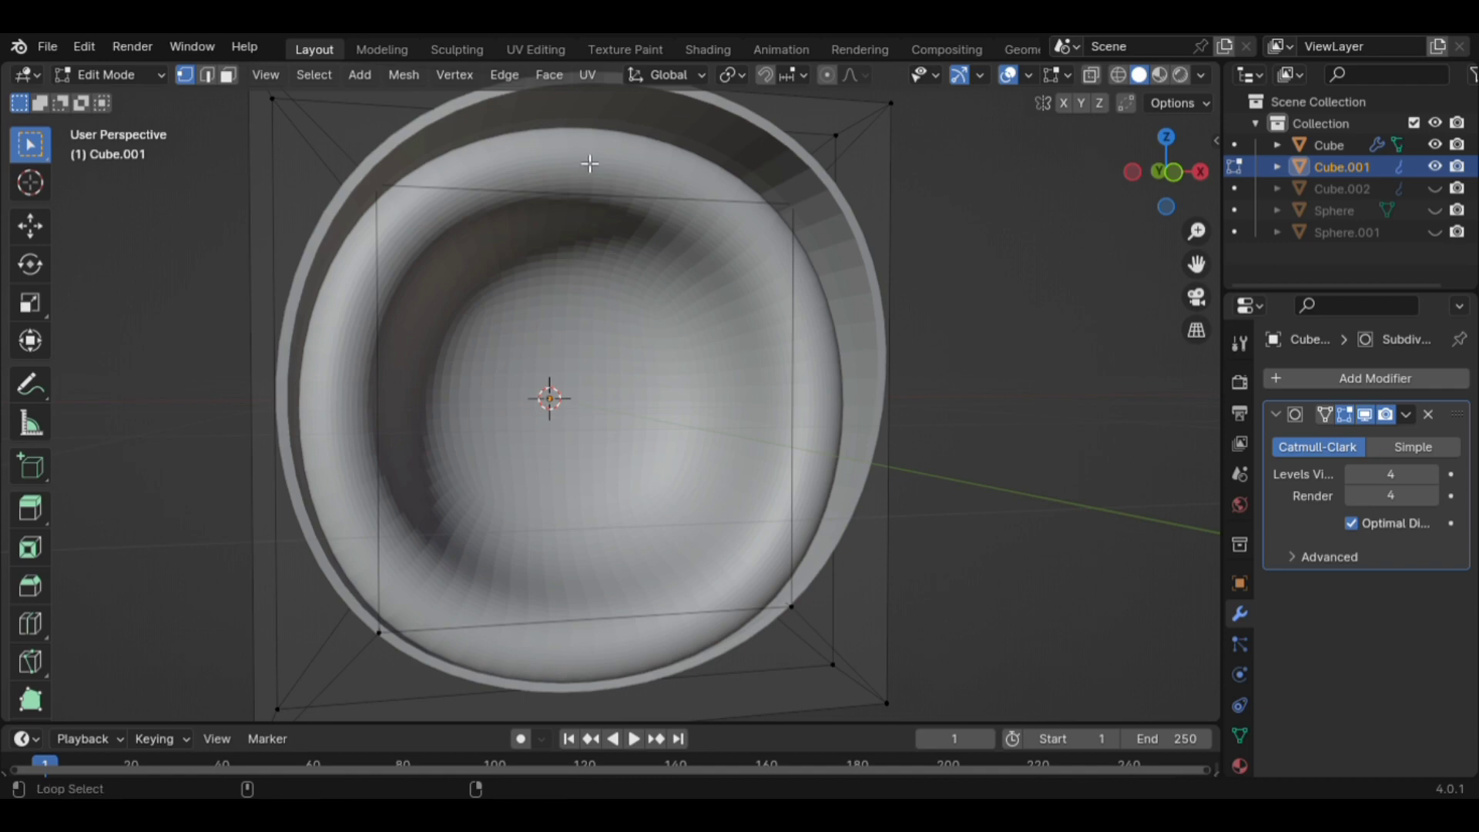
alt+click(588, 200)
scroll(649, 254, down, 3)
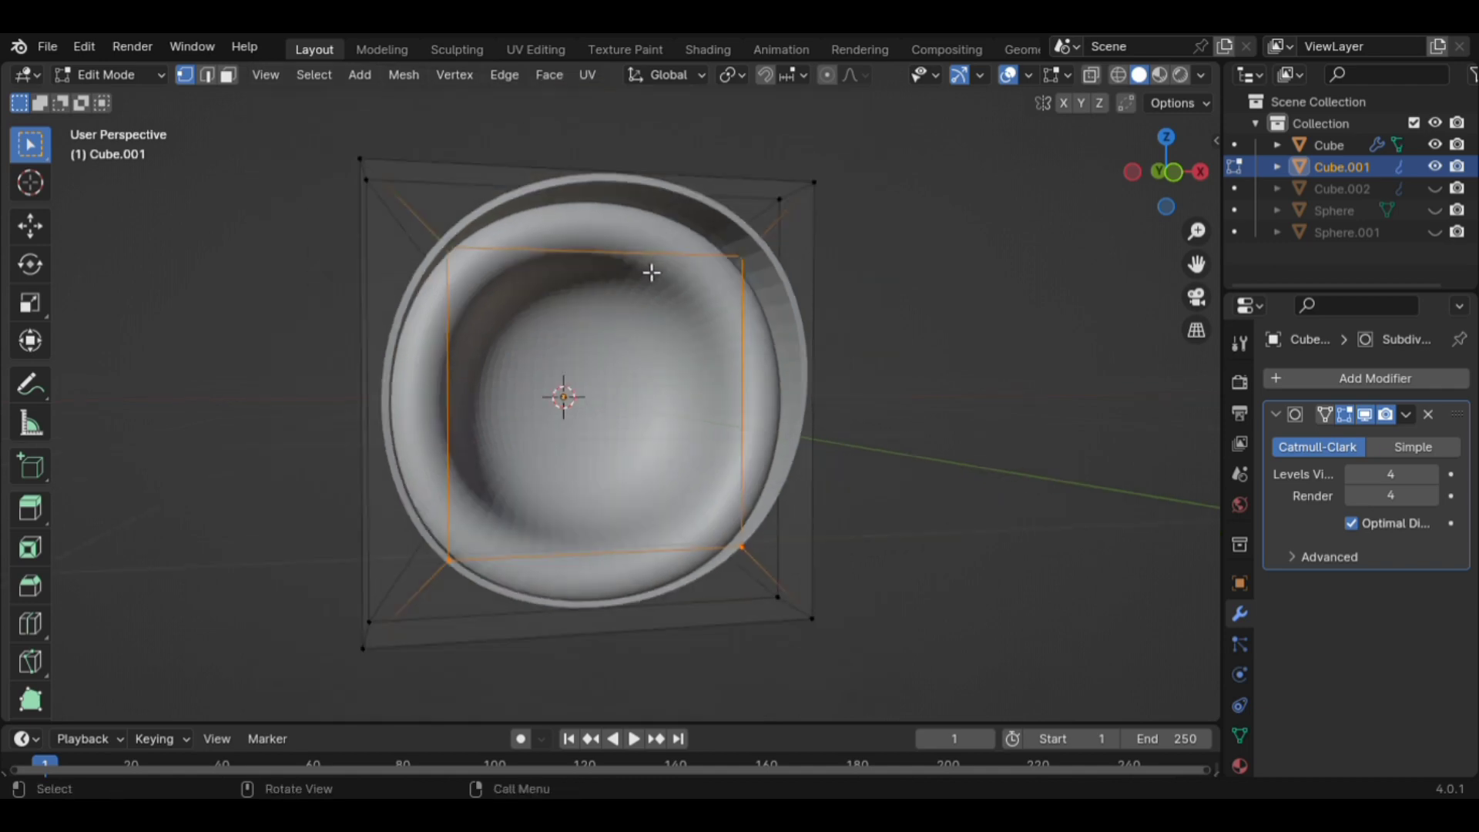
middle_drag(650, 271, 819, 310)
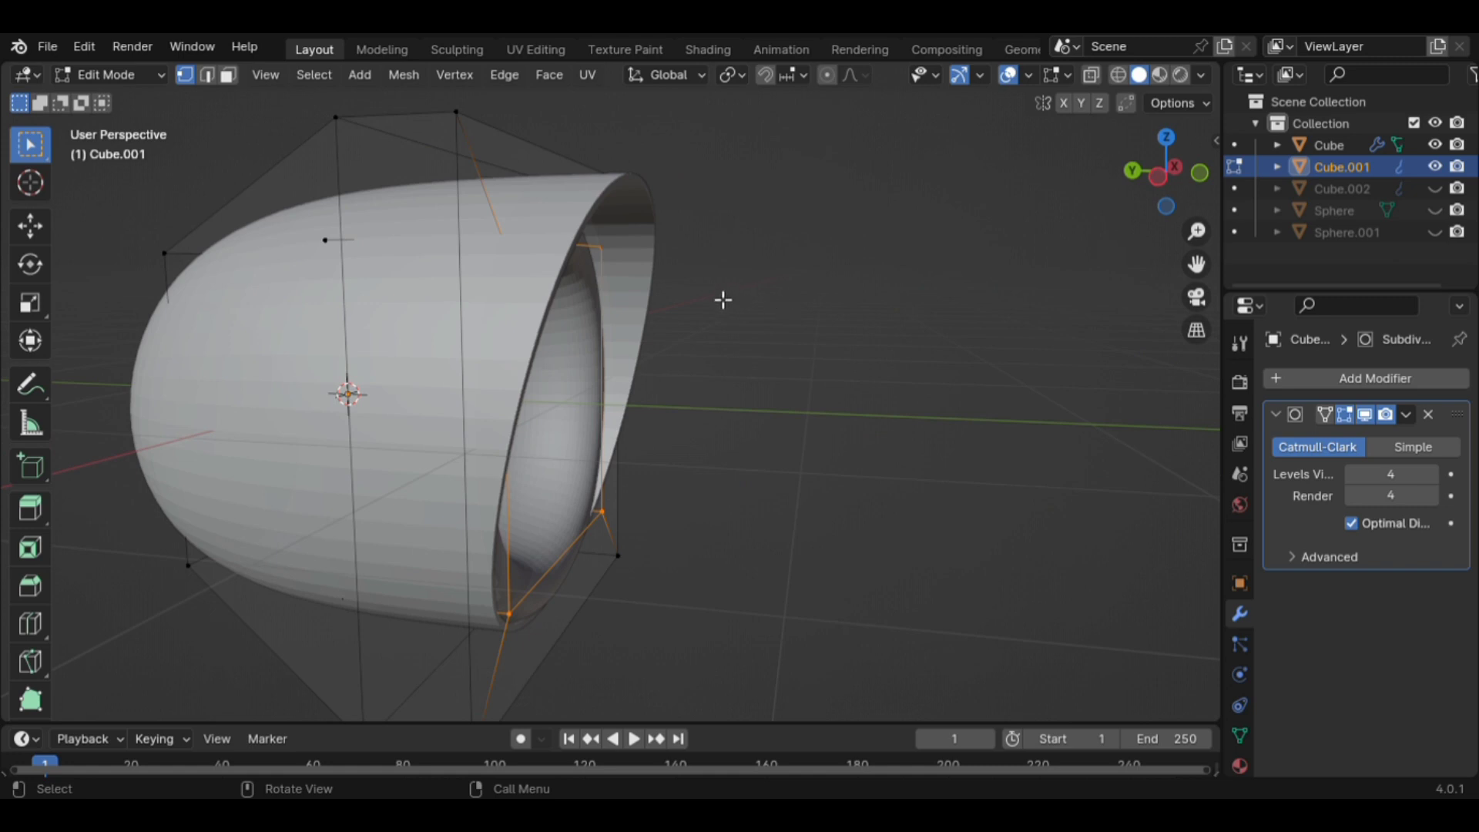
middle_drag(716, 299, 629, 286)
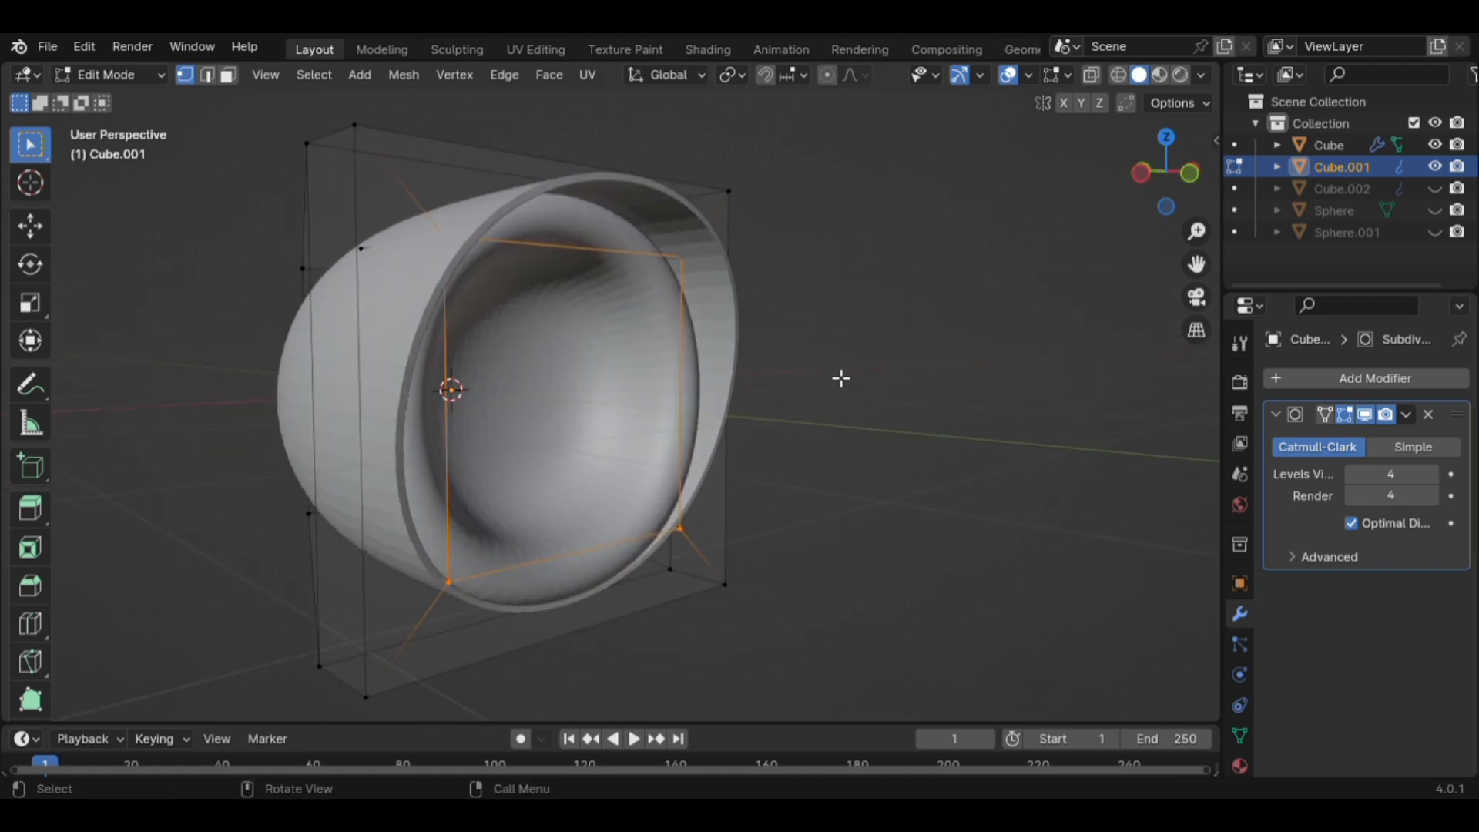
key(g)
key(y)
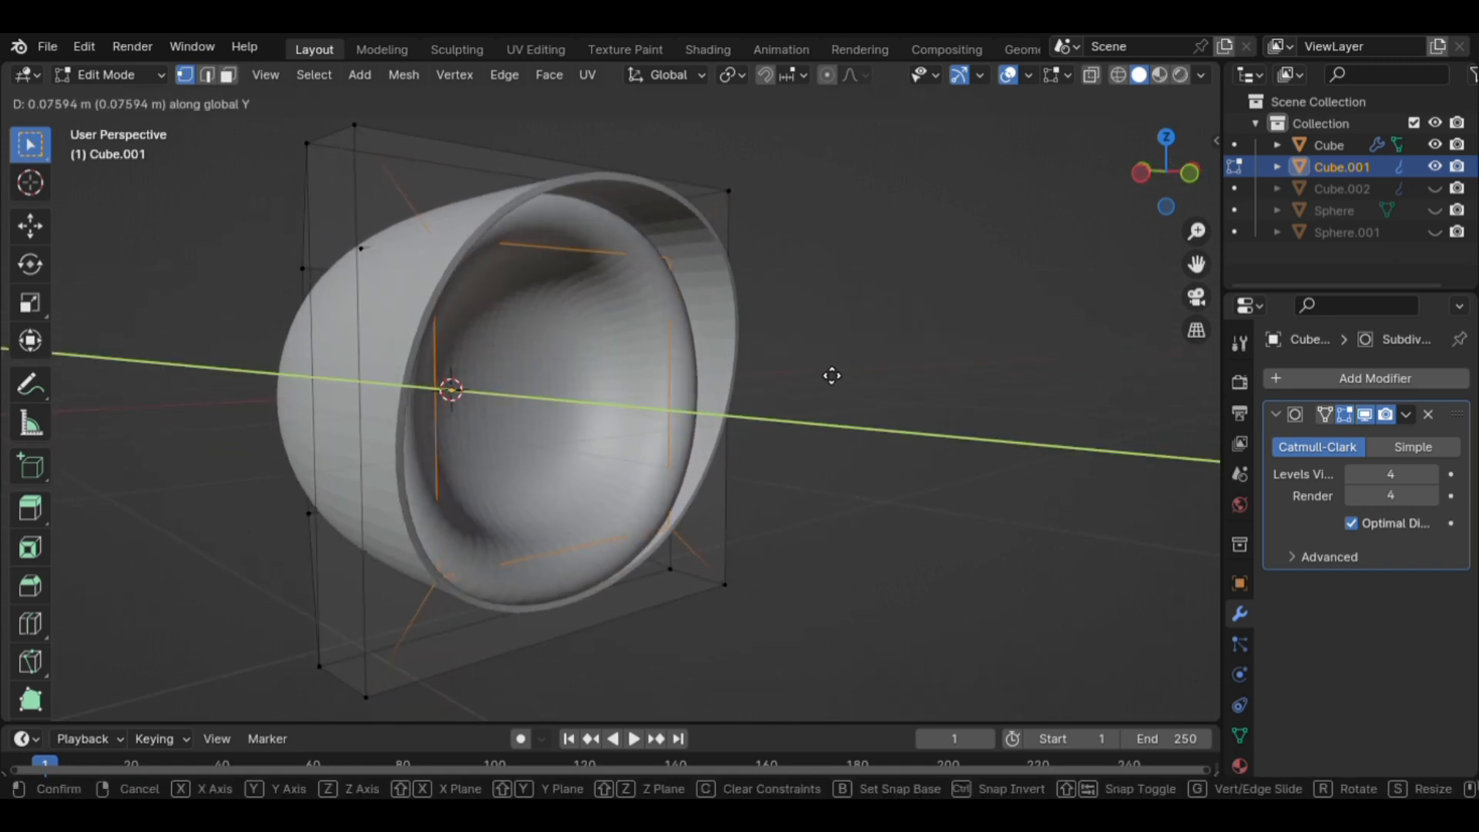
click(787, 381)
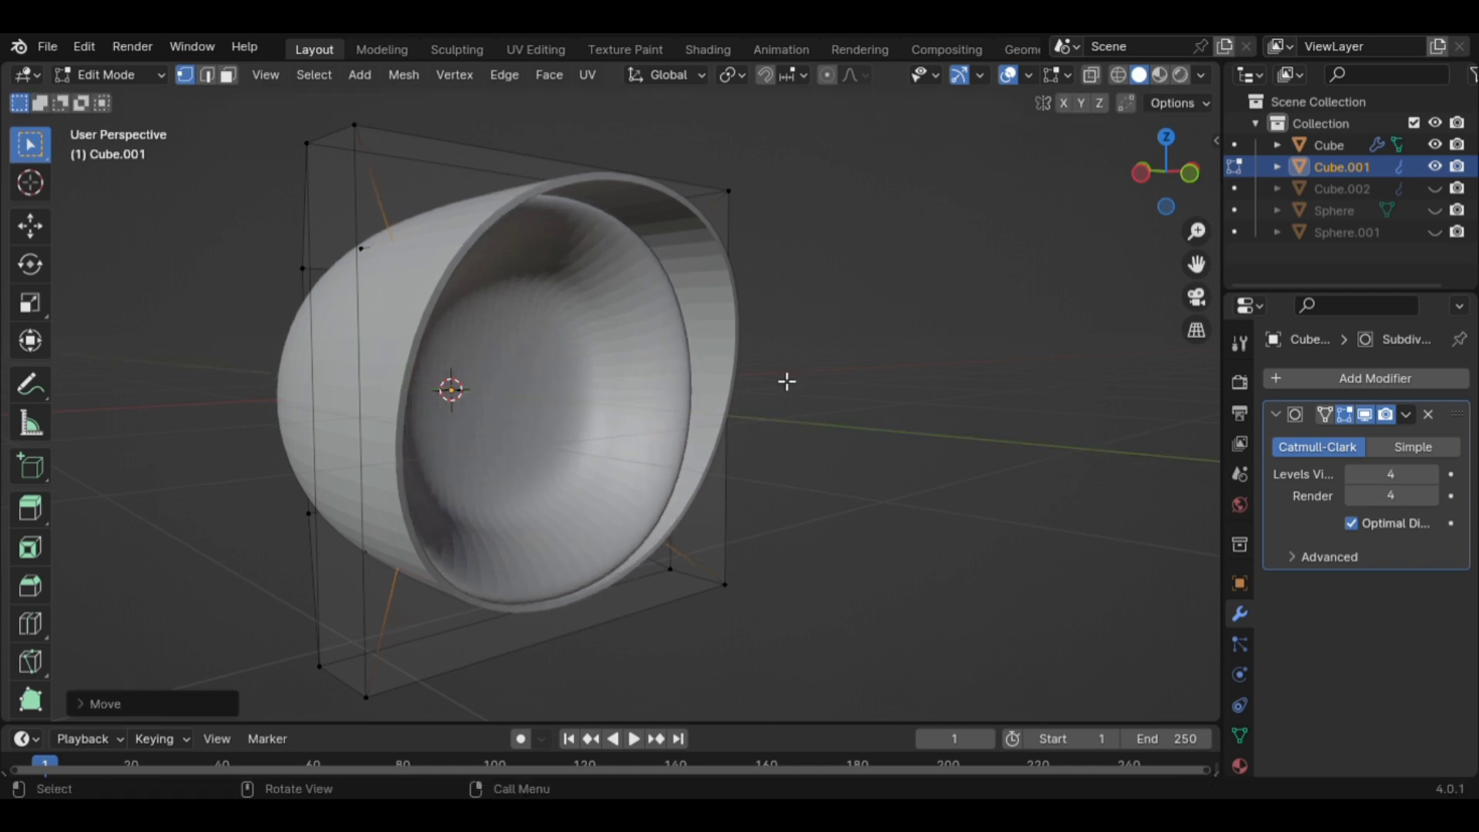
Examine the reshaped inner shell from the side in wireframe and from the front in solid shading.
middle_drag(785, 380, 782, 419)
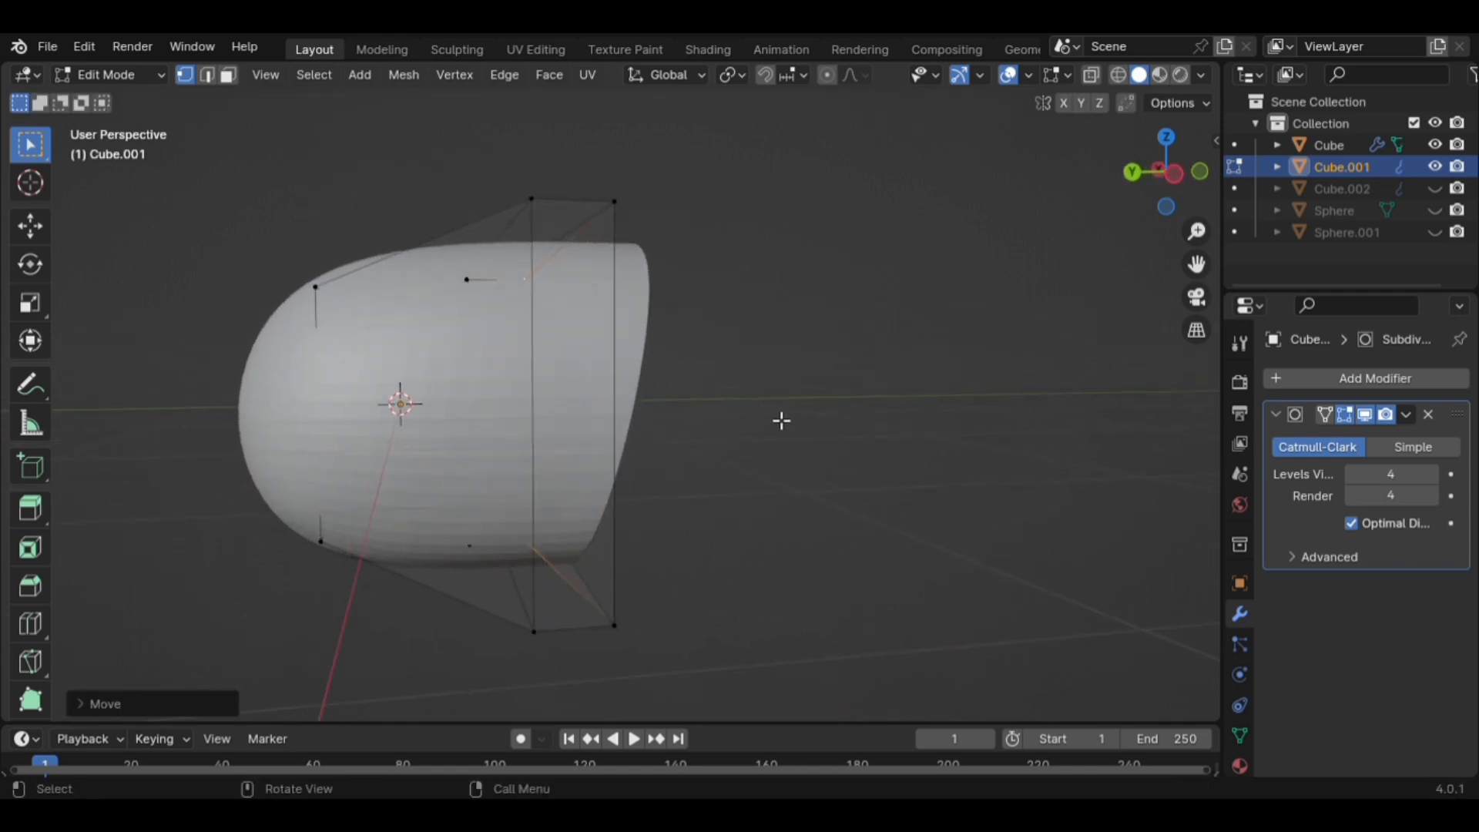
key(alt+z)
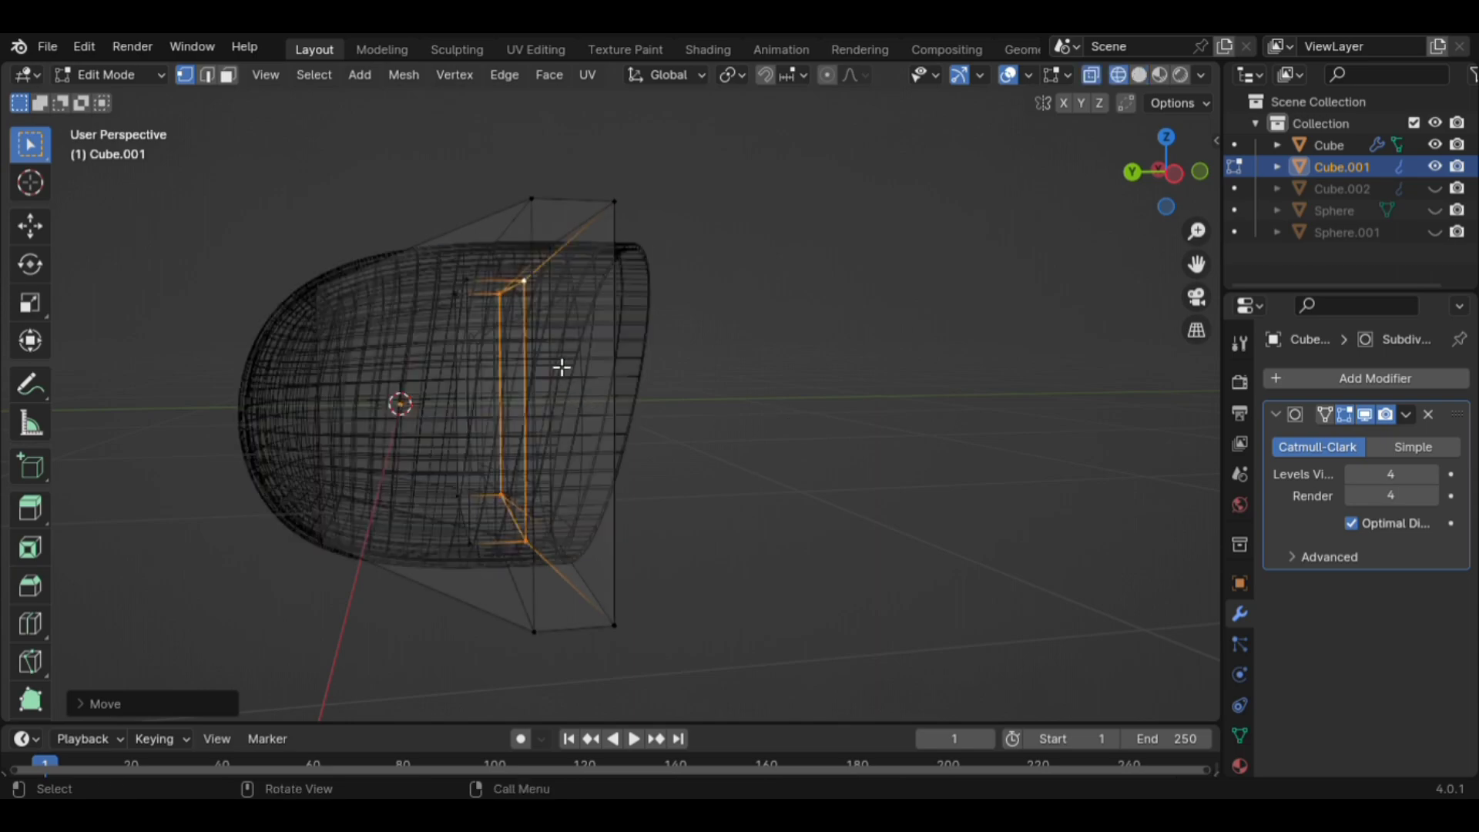
scroll(562, 368, up, 4)
mouse_move(544, 380)
middle_down()
mouse_move(476, 407)
mouse_move(534, 416)
mouse_move(515, 382)
mouse_move(521, 394)
middle_up()
key(alt+z)
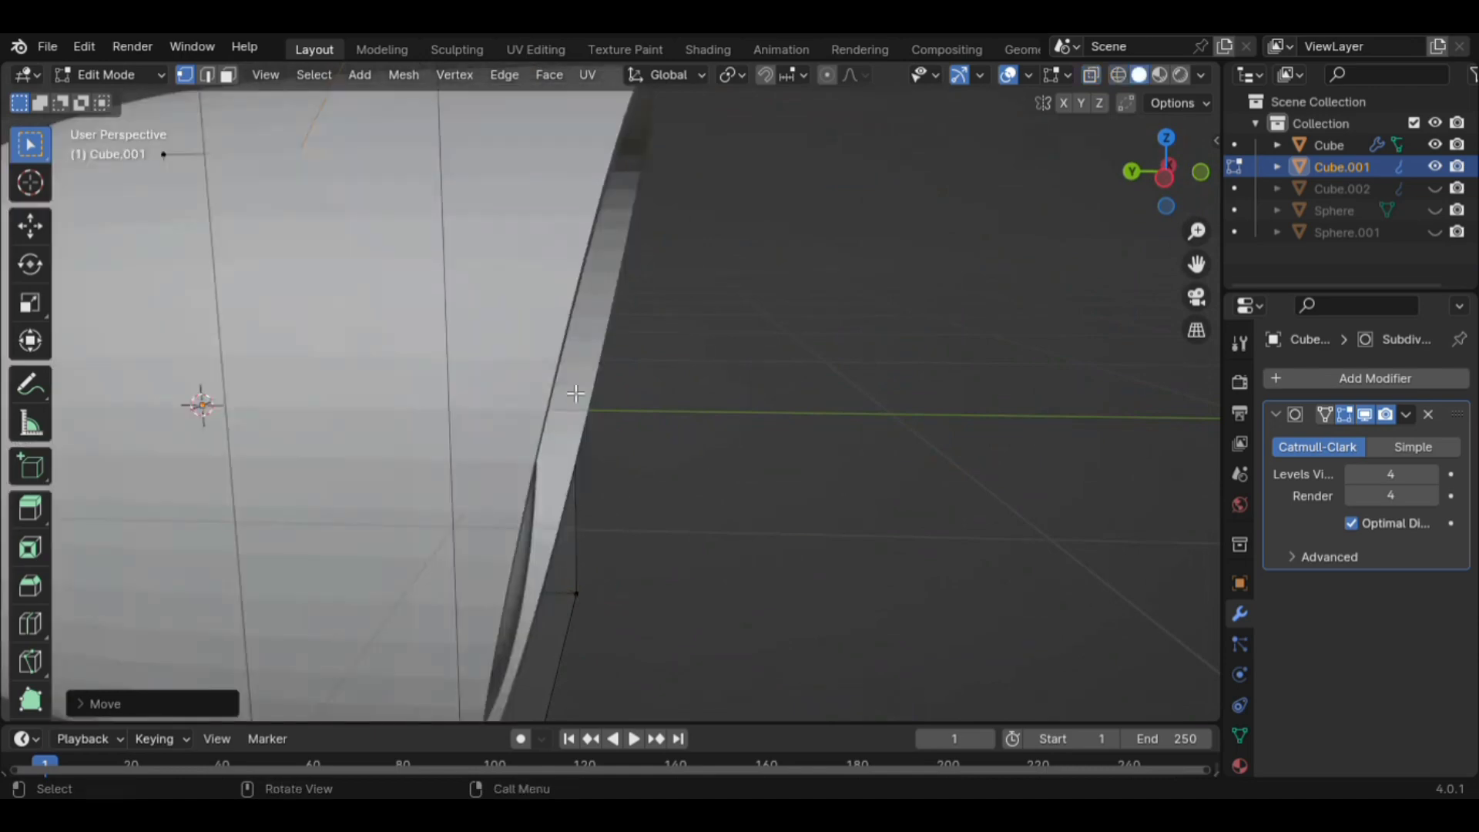
scroll(578, 394, down, 5)
key(Tab)
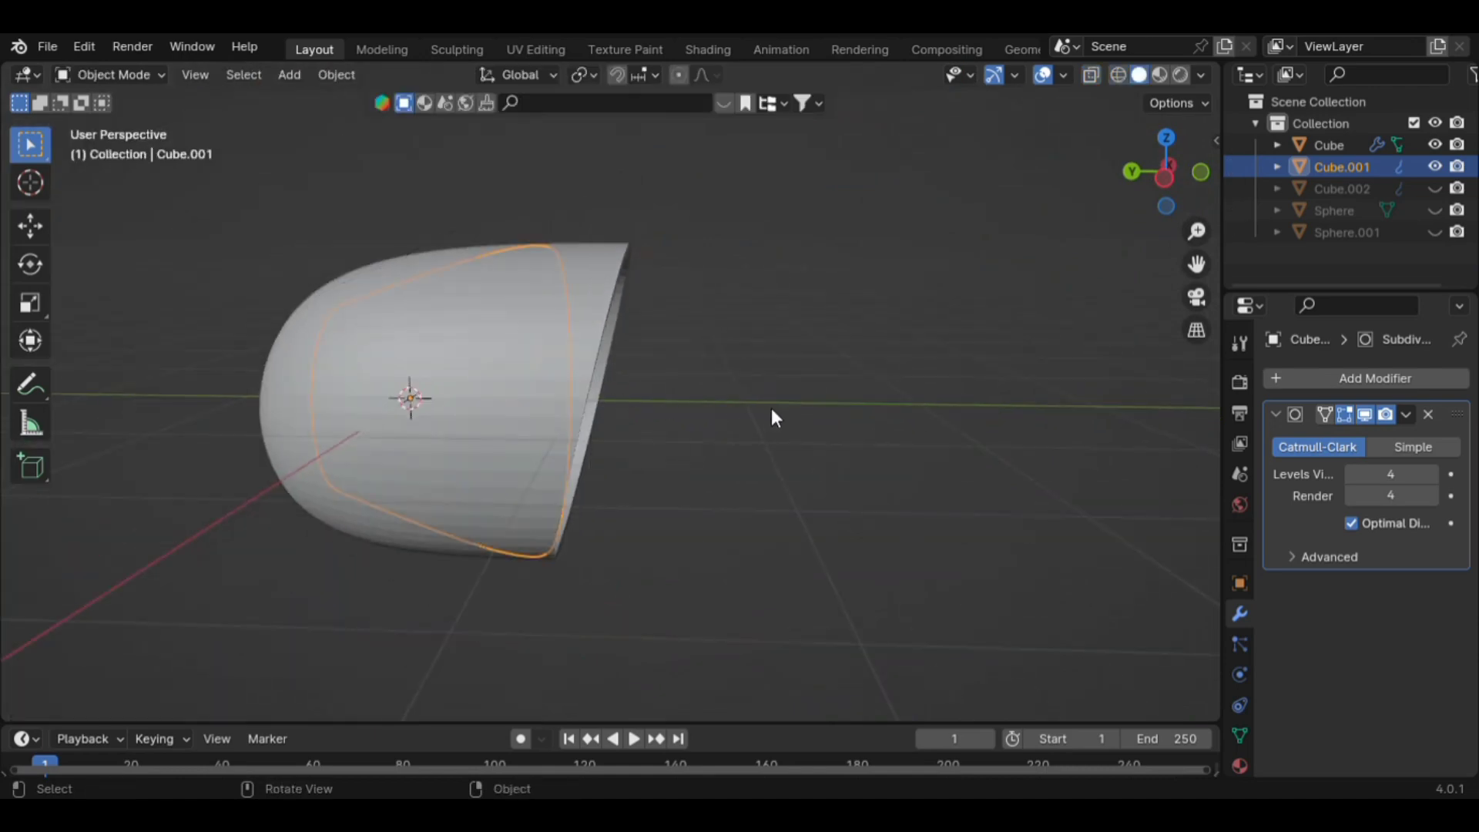
click(771, 416)
middle_drag(765, 416, 666, 427)
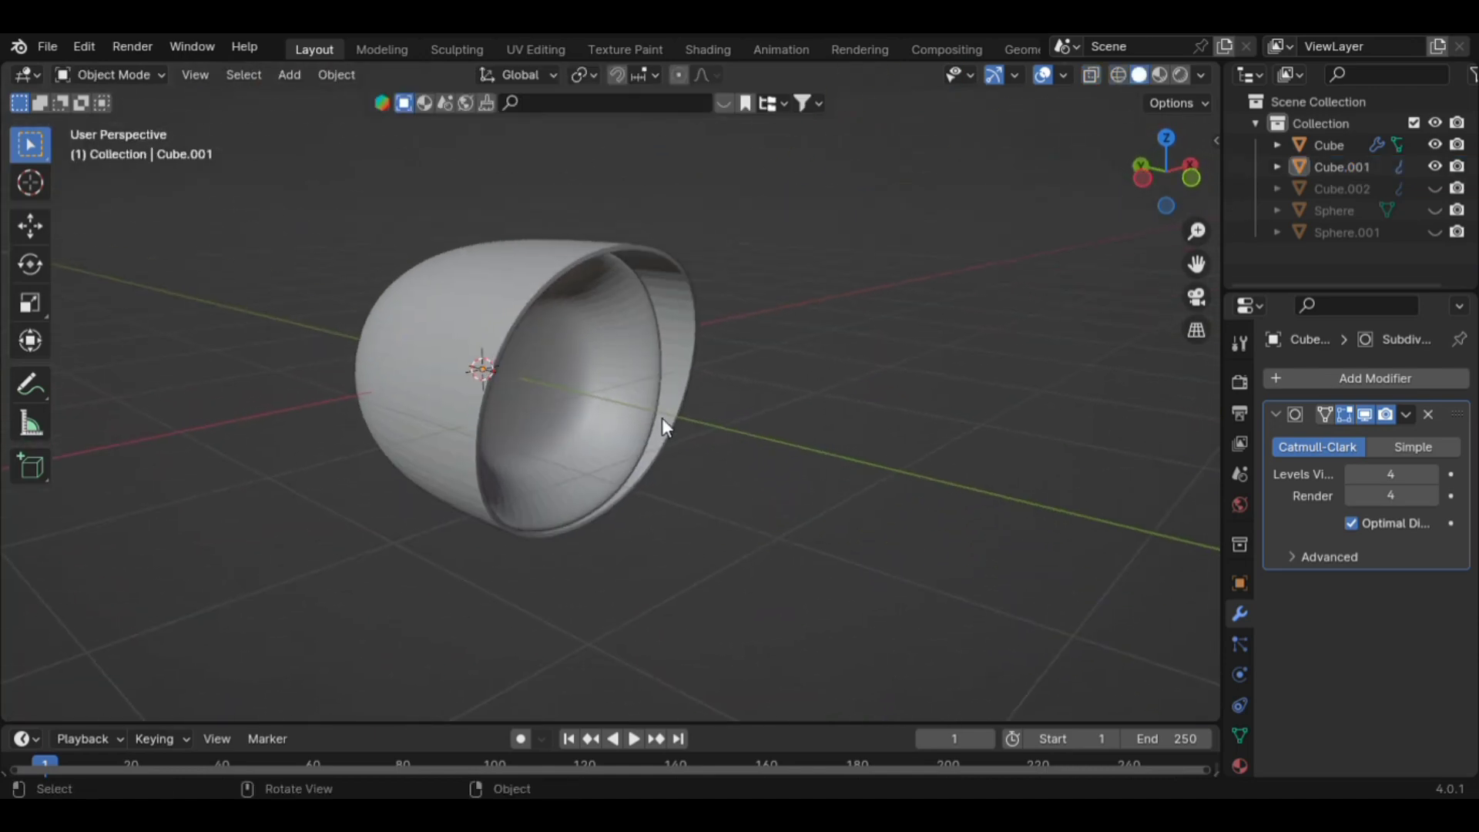
Unhide all hidden objects and hide only the large front disc again.
key(alt+h)
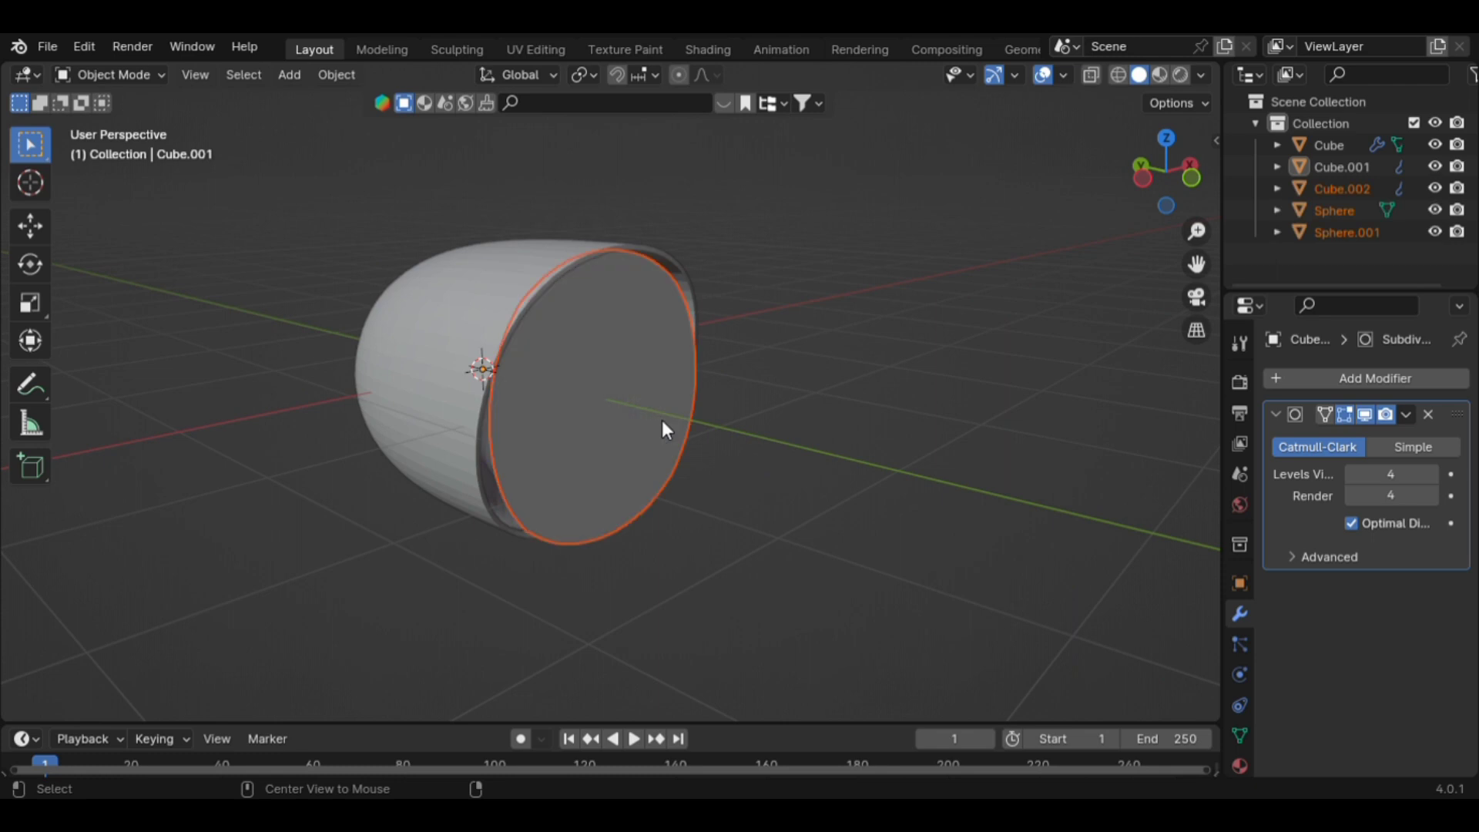
click(754, 392)
click(562, 356)
key(h)
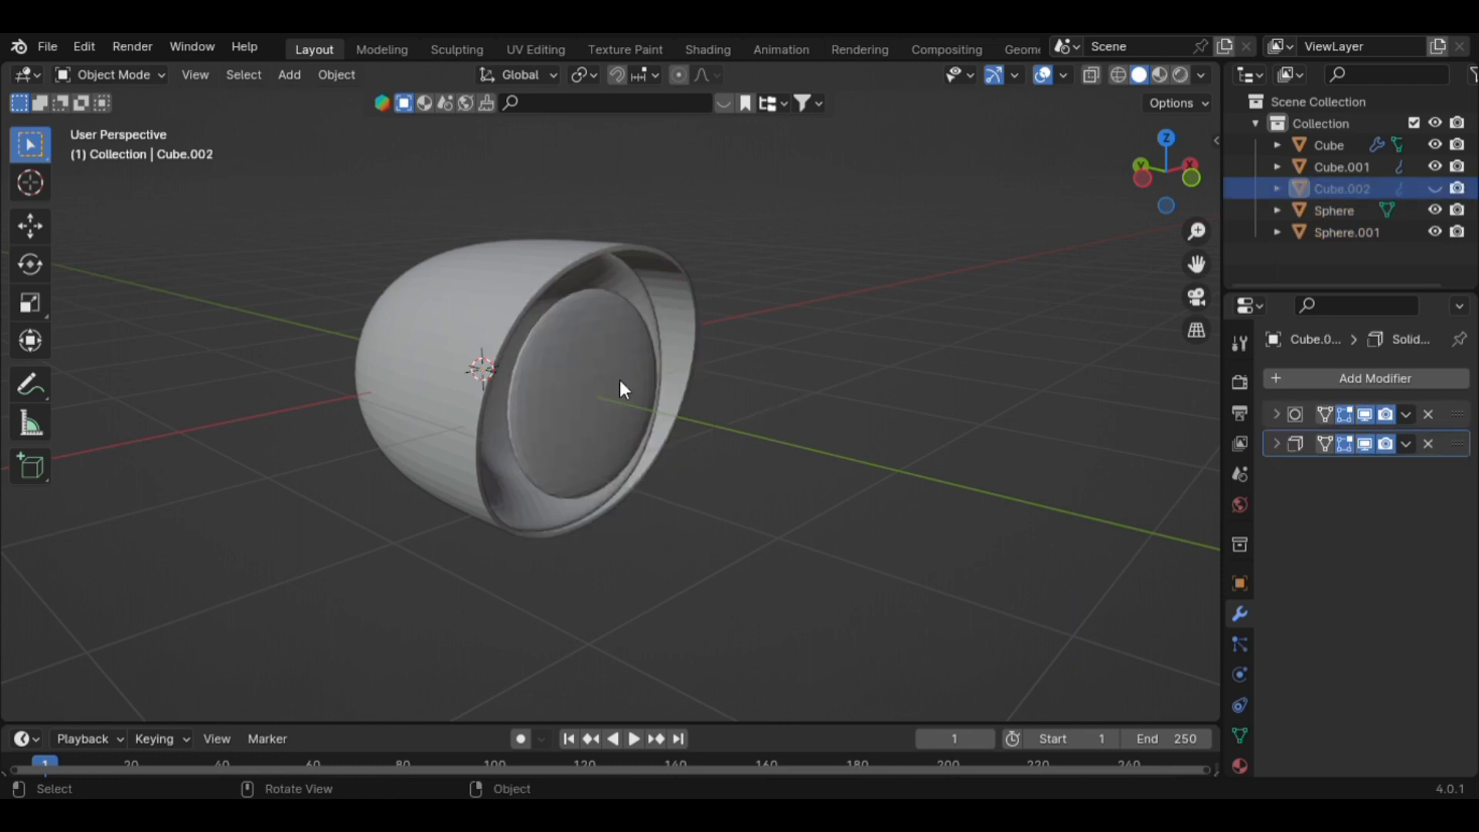
Check in left wireframe view which discs belong to the larger lens object by selecting all of its geometry.
scroll(620, 380, up, 2)
click(610, 392)
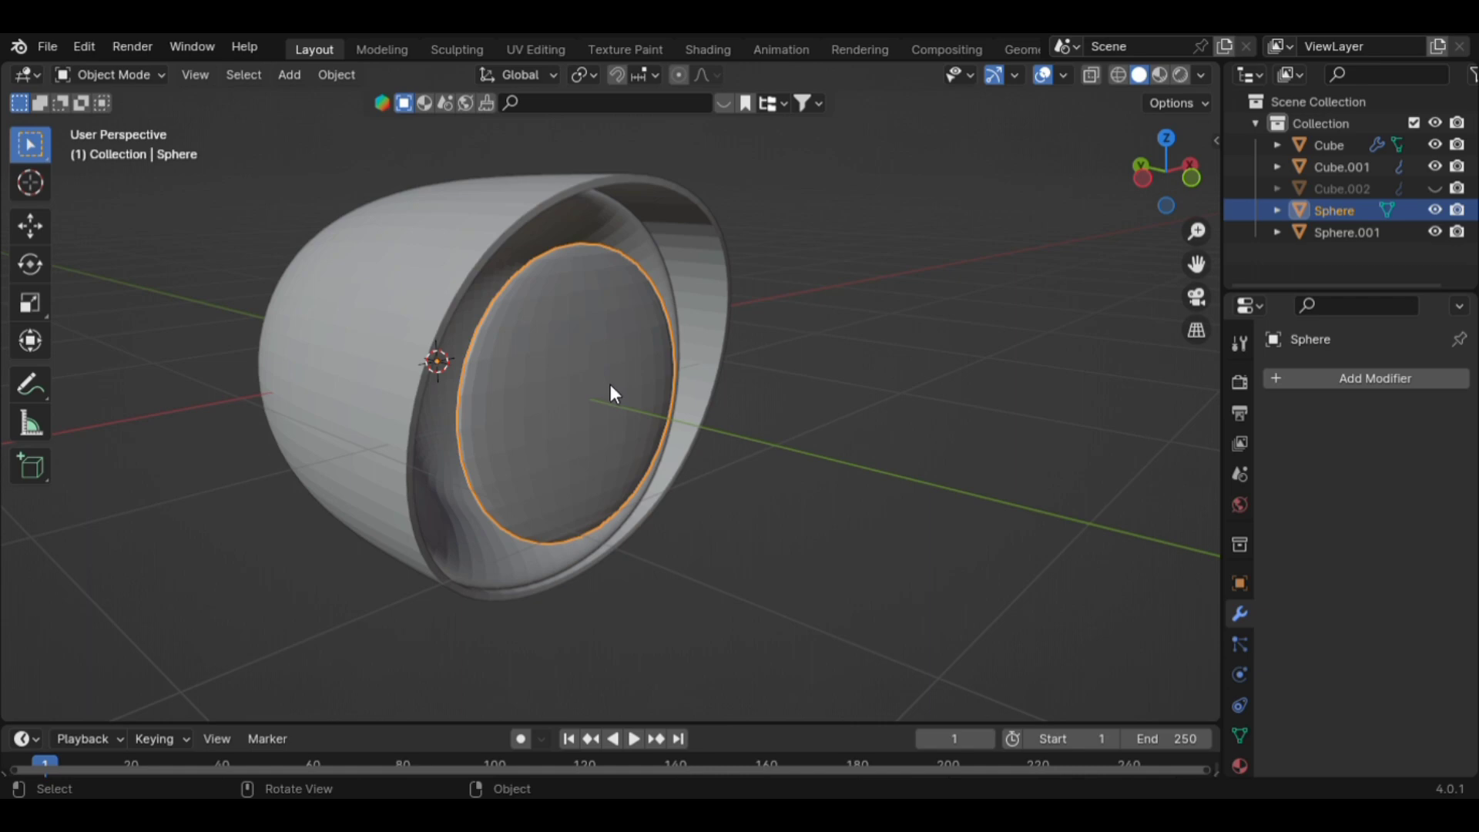
key(Tab)
key(alt+z)
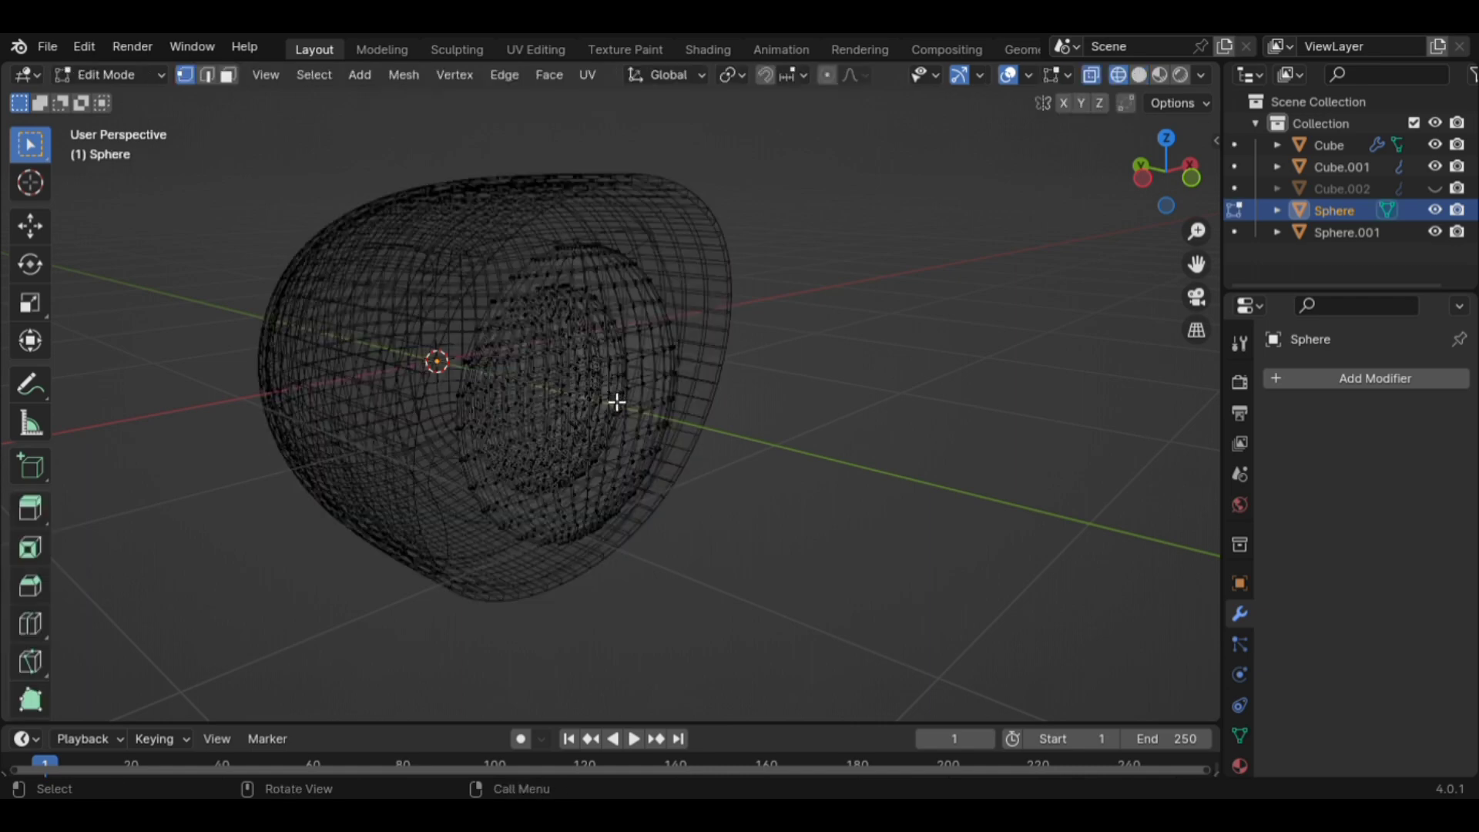
key(ctrl+KP_3)
key(a)
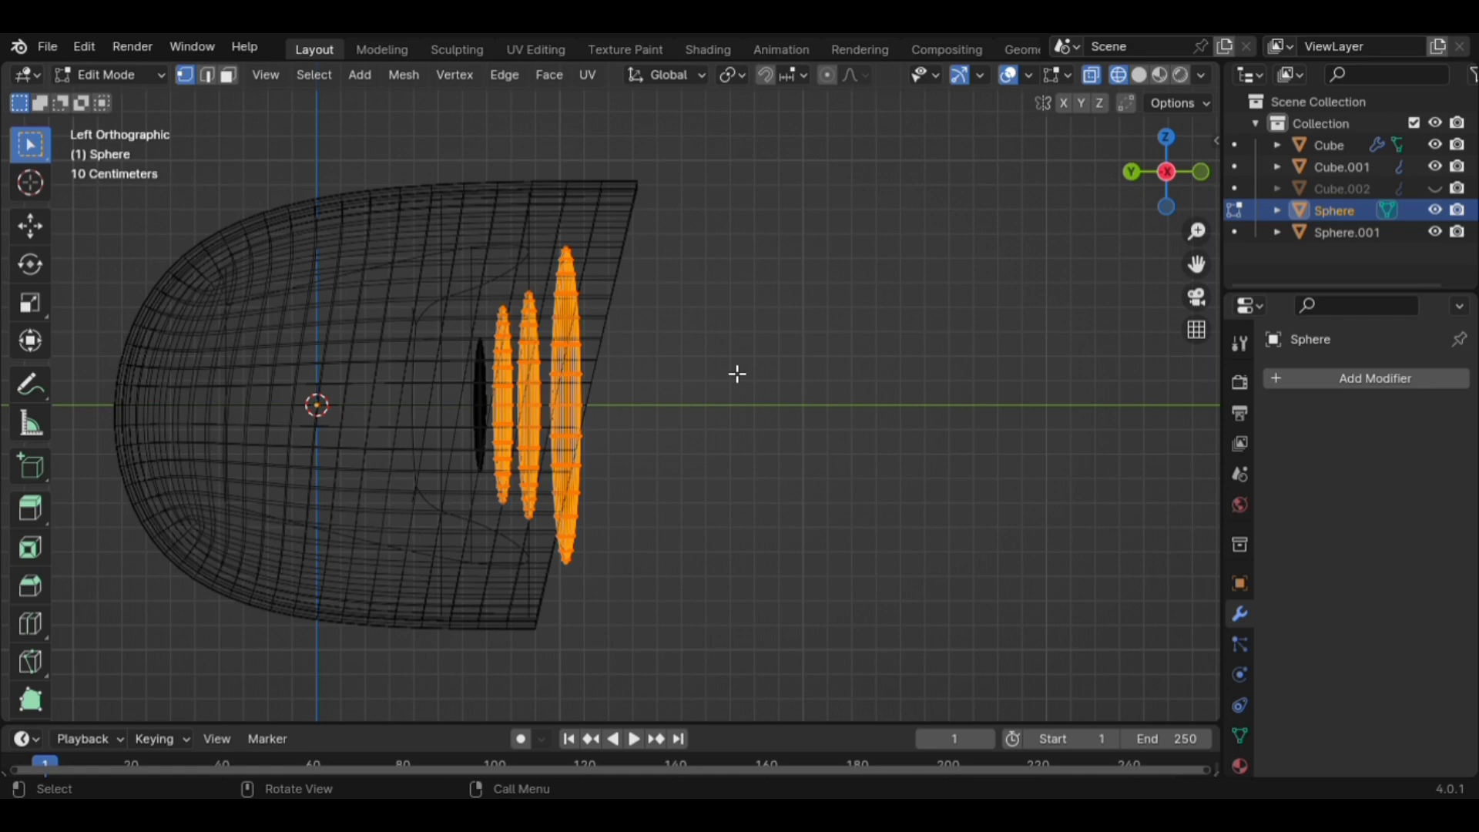
key(Tab)
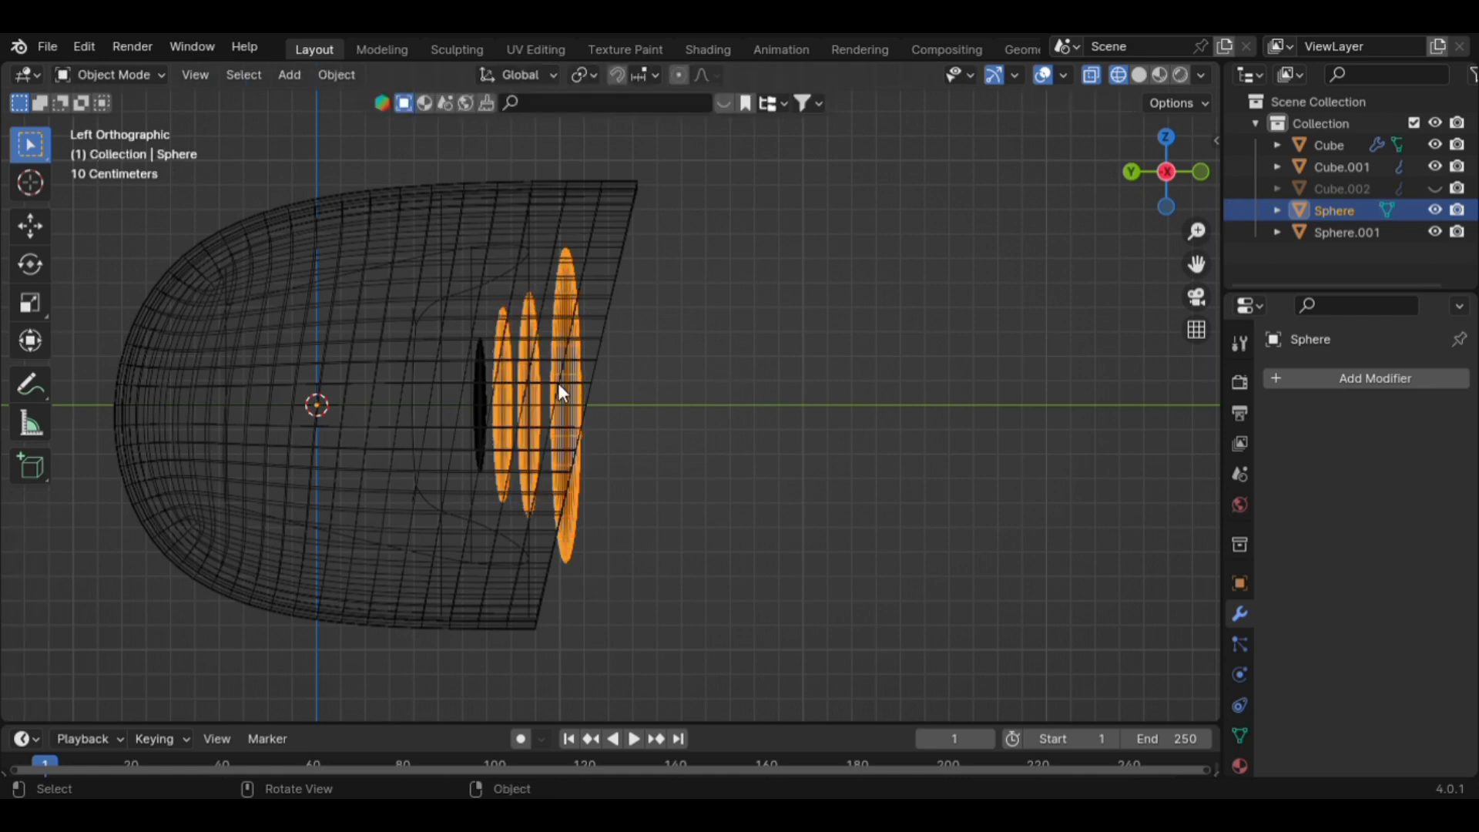
Move all geometry of the smallest, rearmost lens disc about 0.2 m along global Y, deeper into the inner shell.
click(482, 367)
key(Tab)
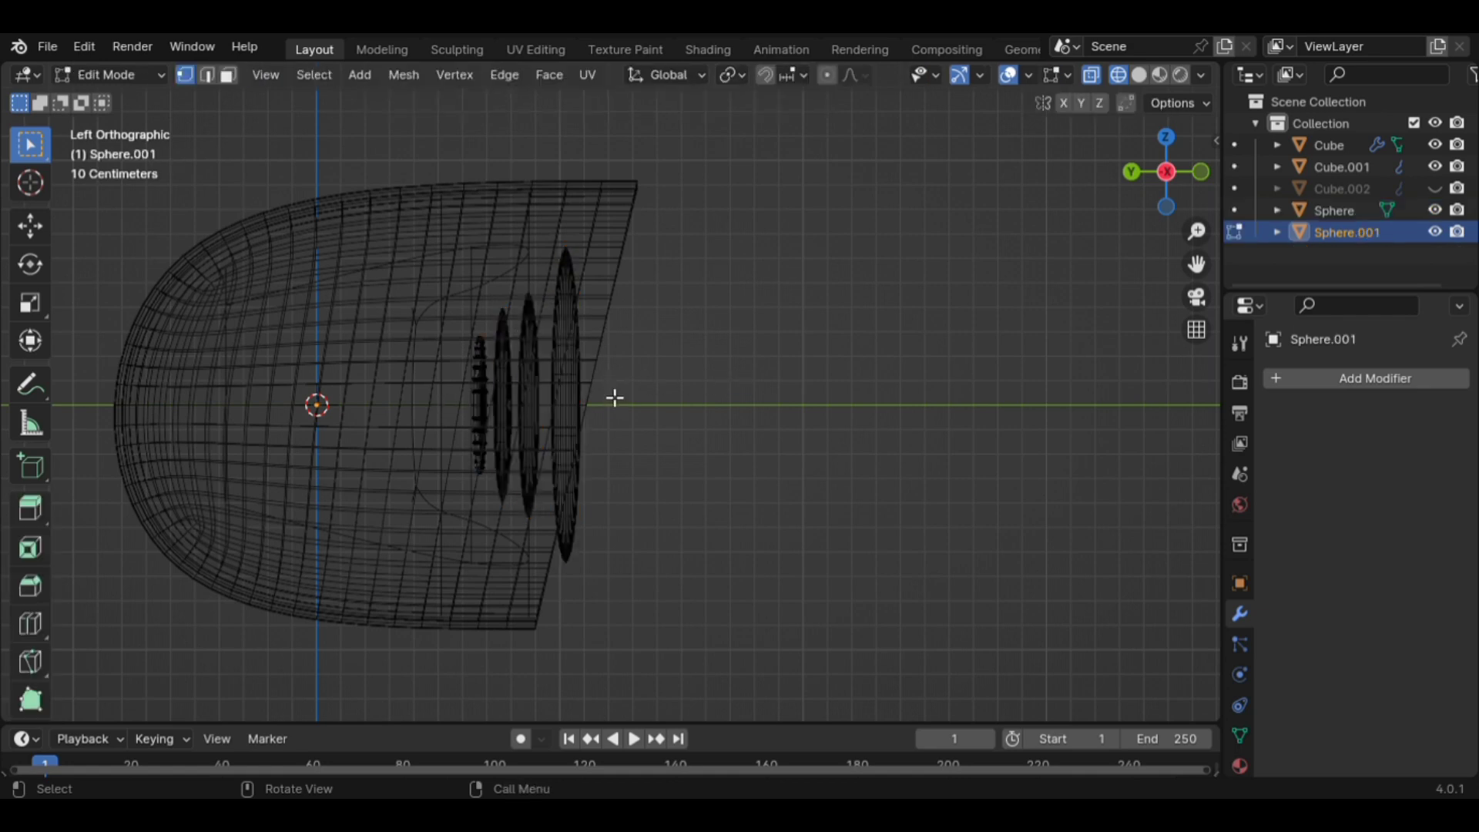
key(a)
key(g)
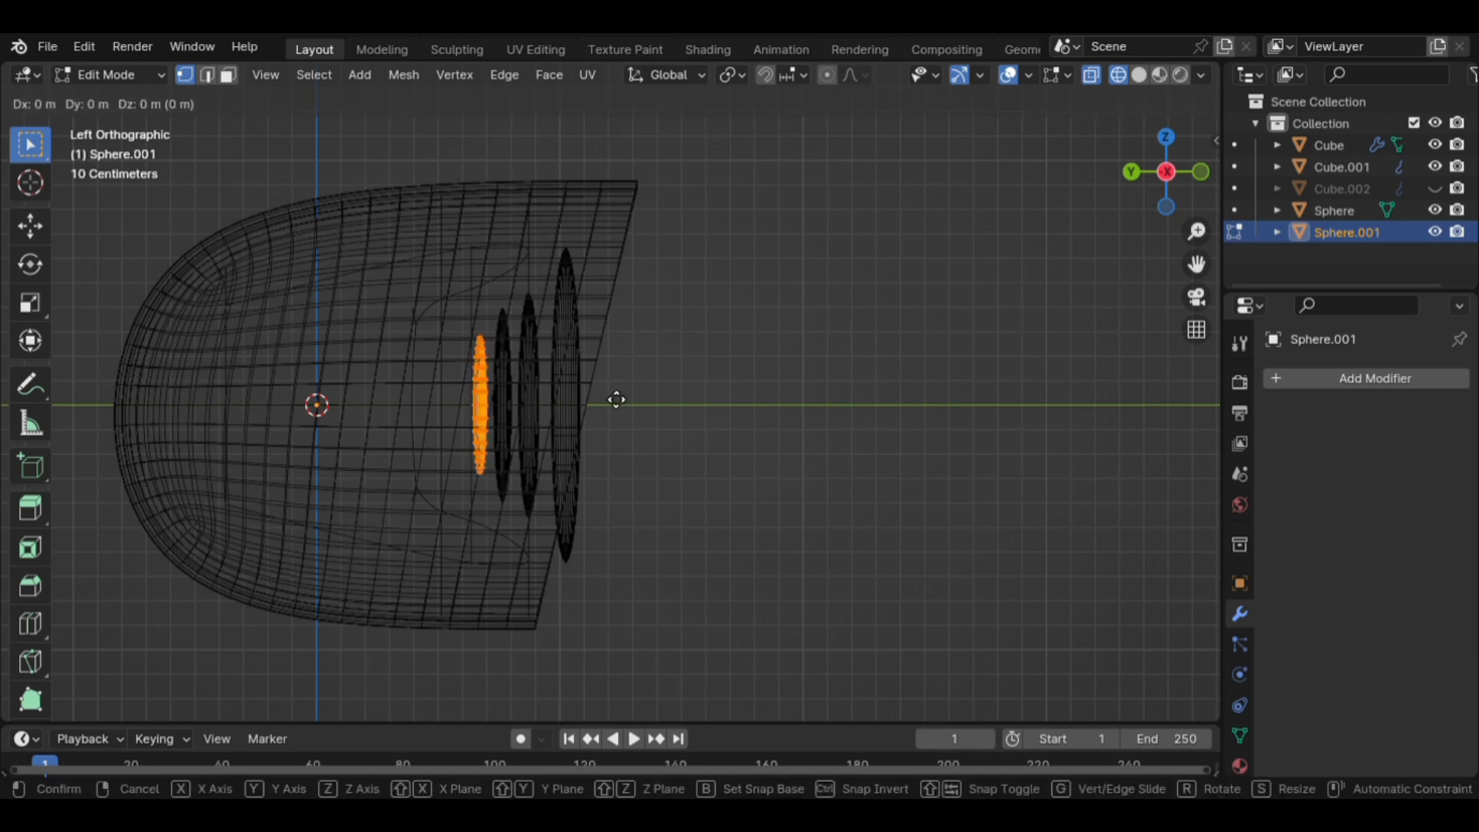
key(y)
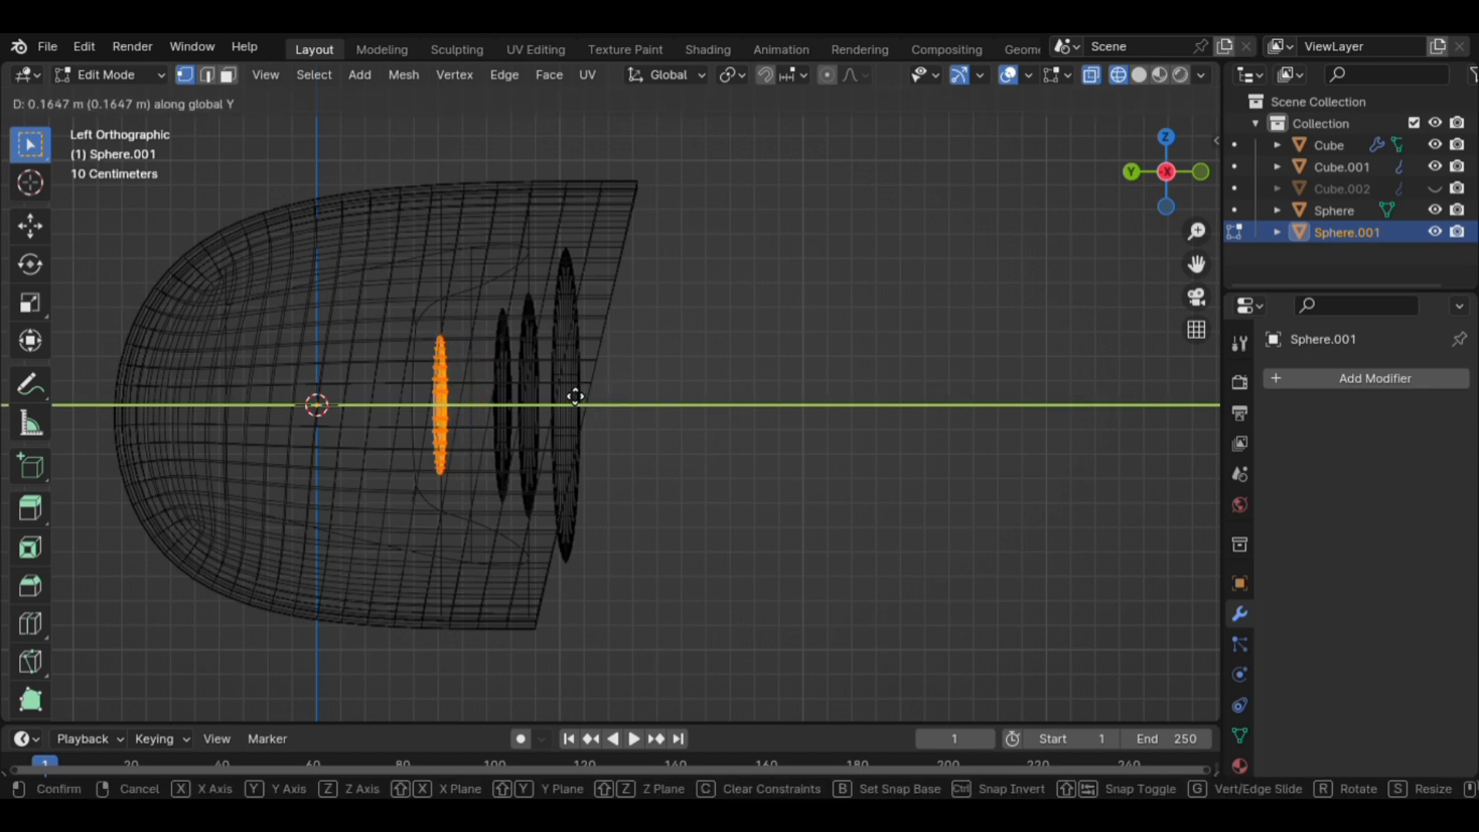
click(566, 393)
key(Tab)
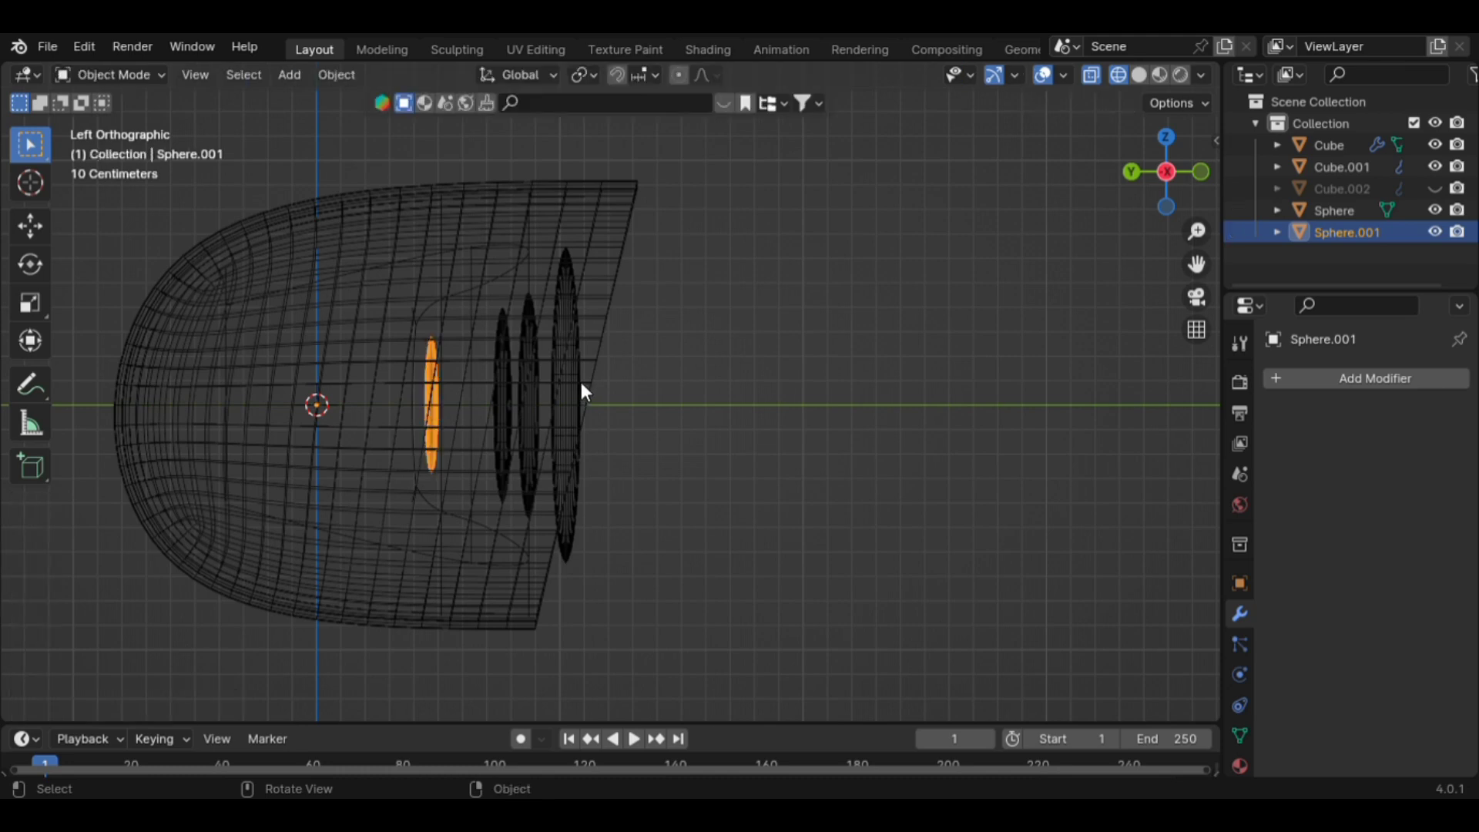
Move all geometry of the larger lens object, with its three discs, about 0.14 m along global Y, deeper into the housing.
click(579, 387)
click(575, 391)
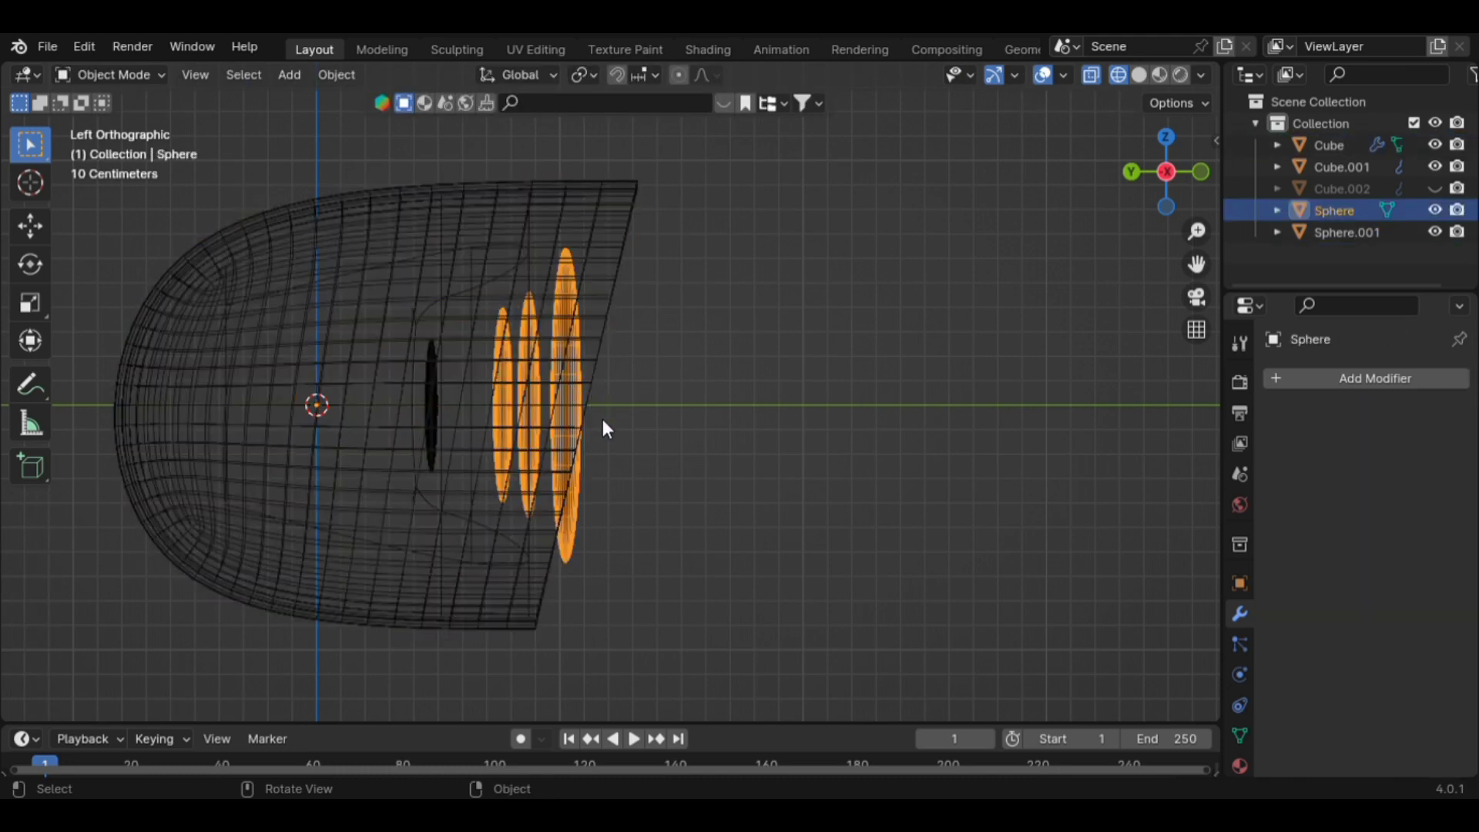
key(Tab)
key(g)
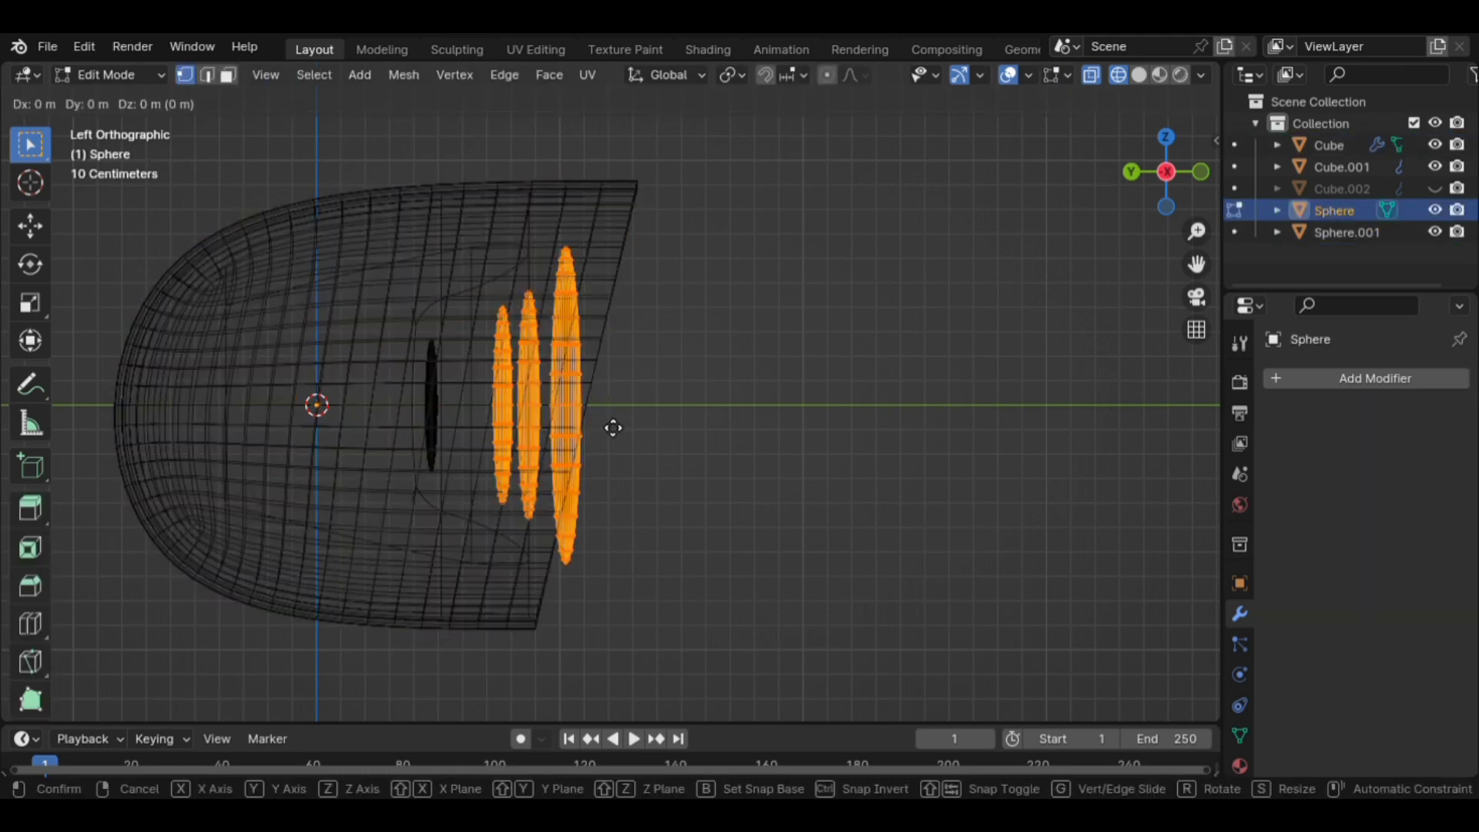
key(y)
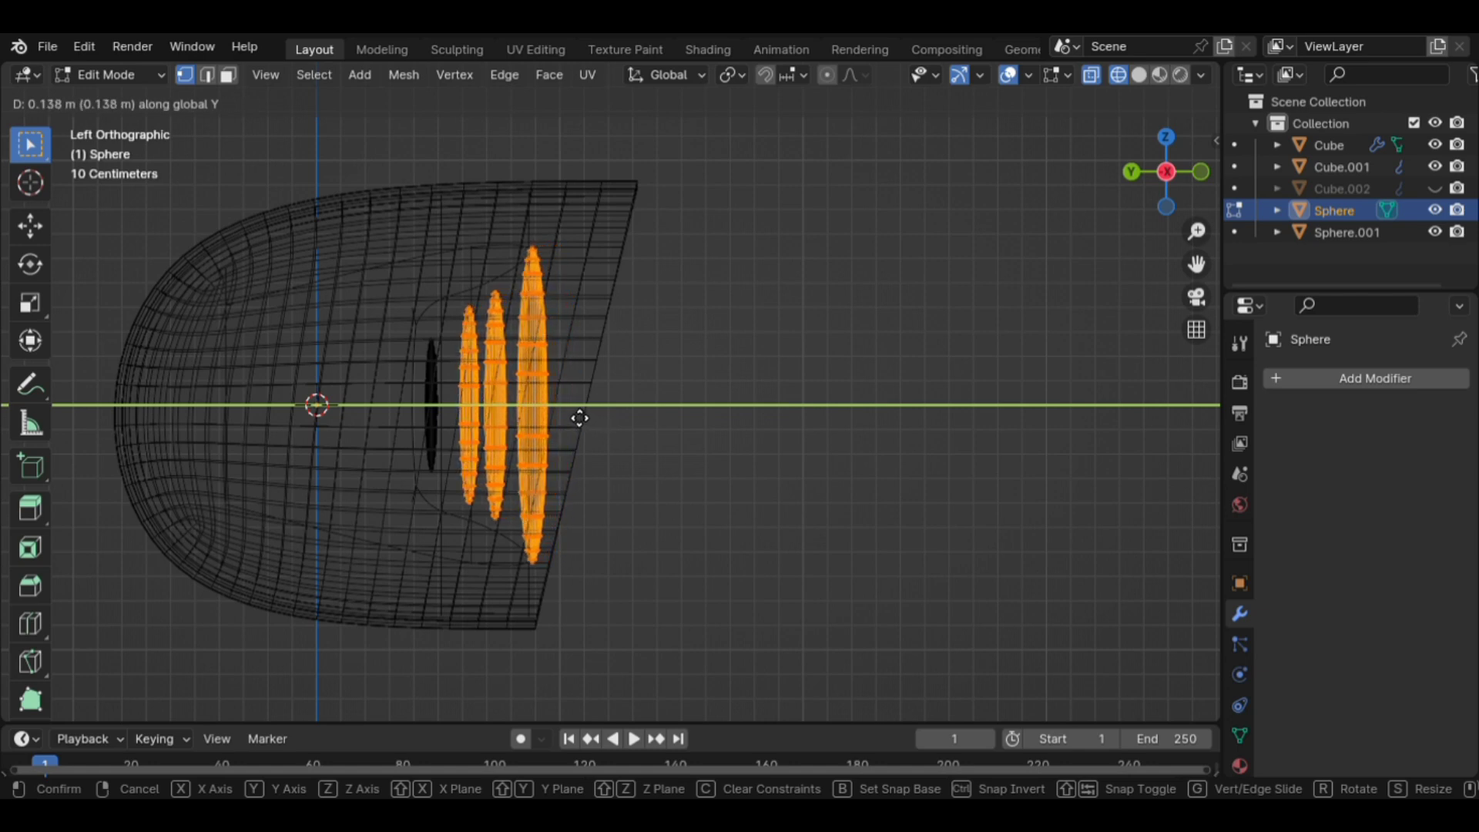
click(579, 417)
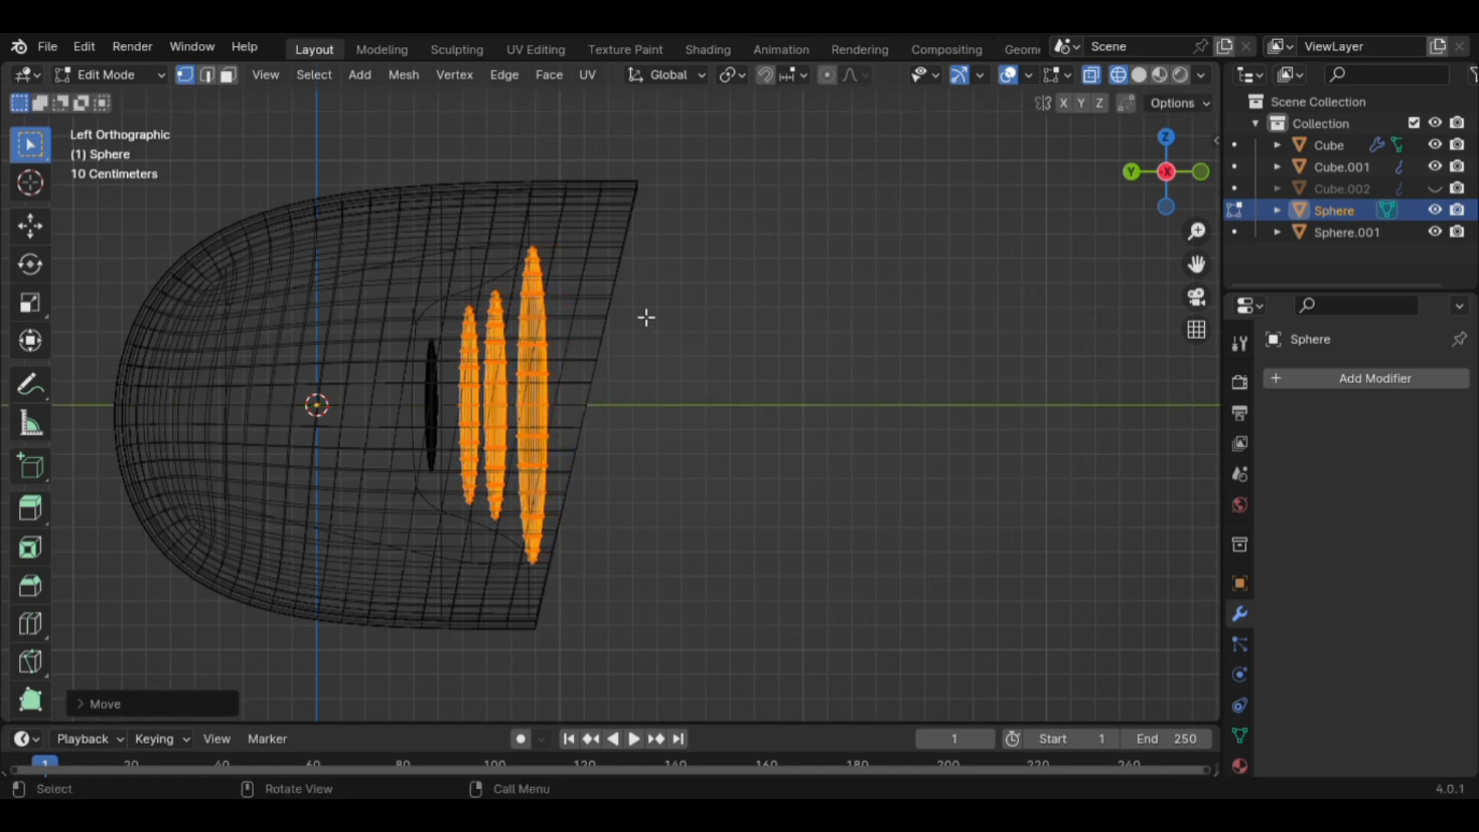
key(Tab)
click(673, 382)
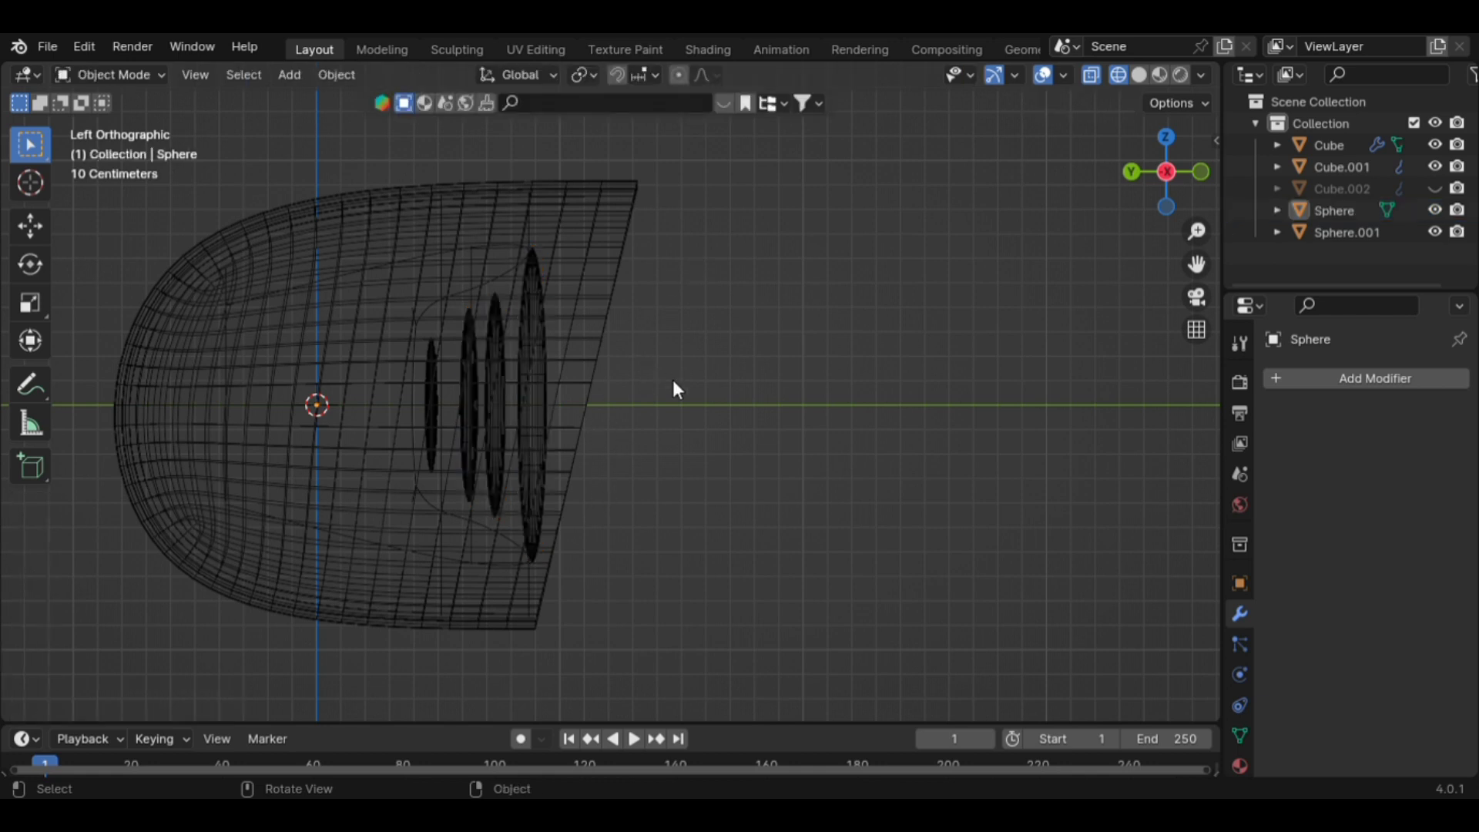
Return to solid shading, view the housing from the front at an angle, and unhide the large front disc.
key(shift+z)
key(Tab)
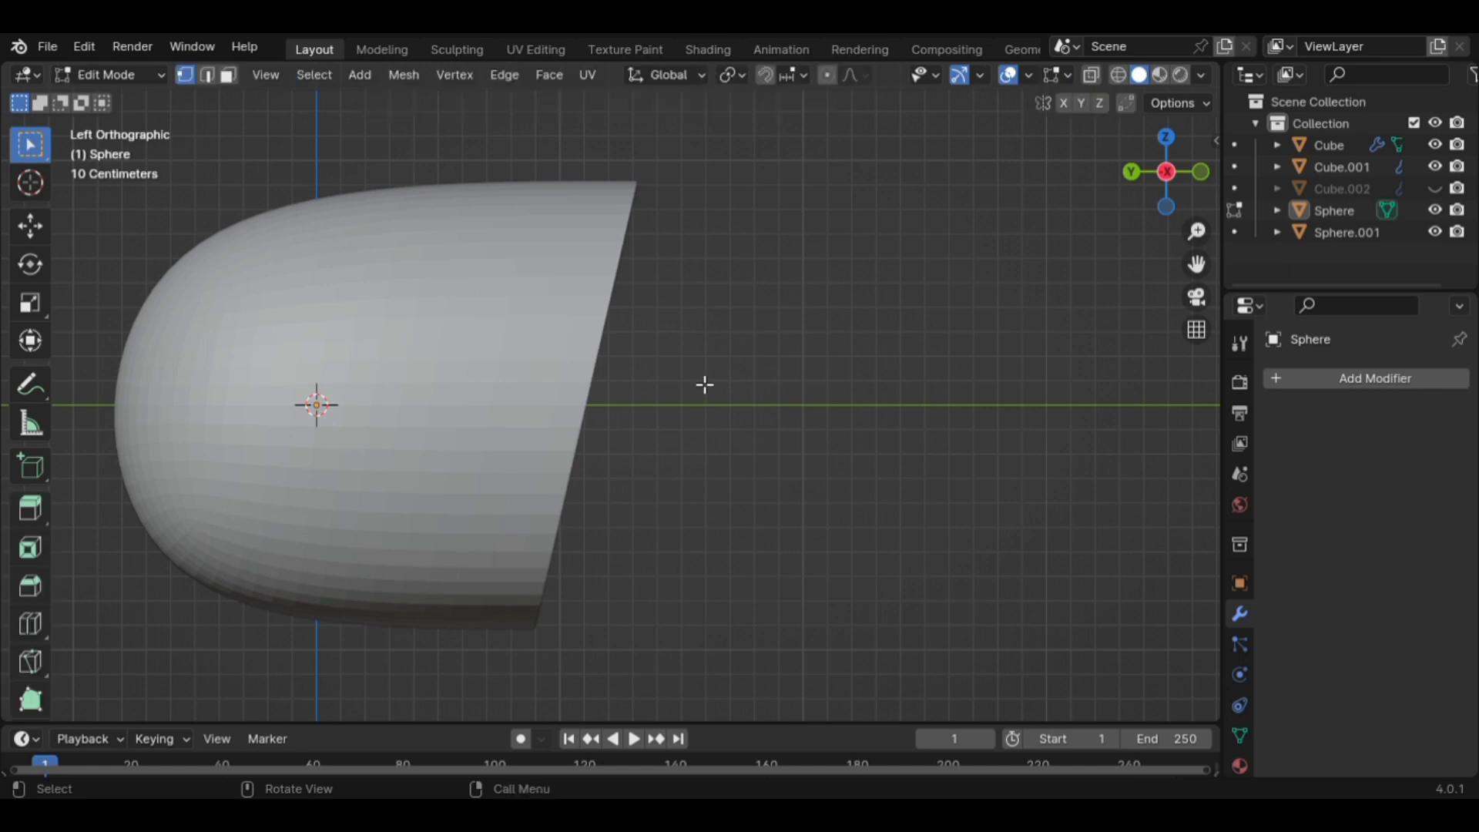
key(Tab)
middle_drag(696, 376, 638, 408)
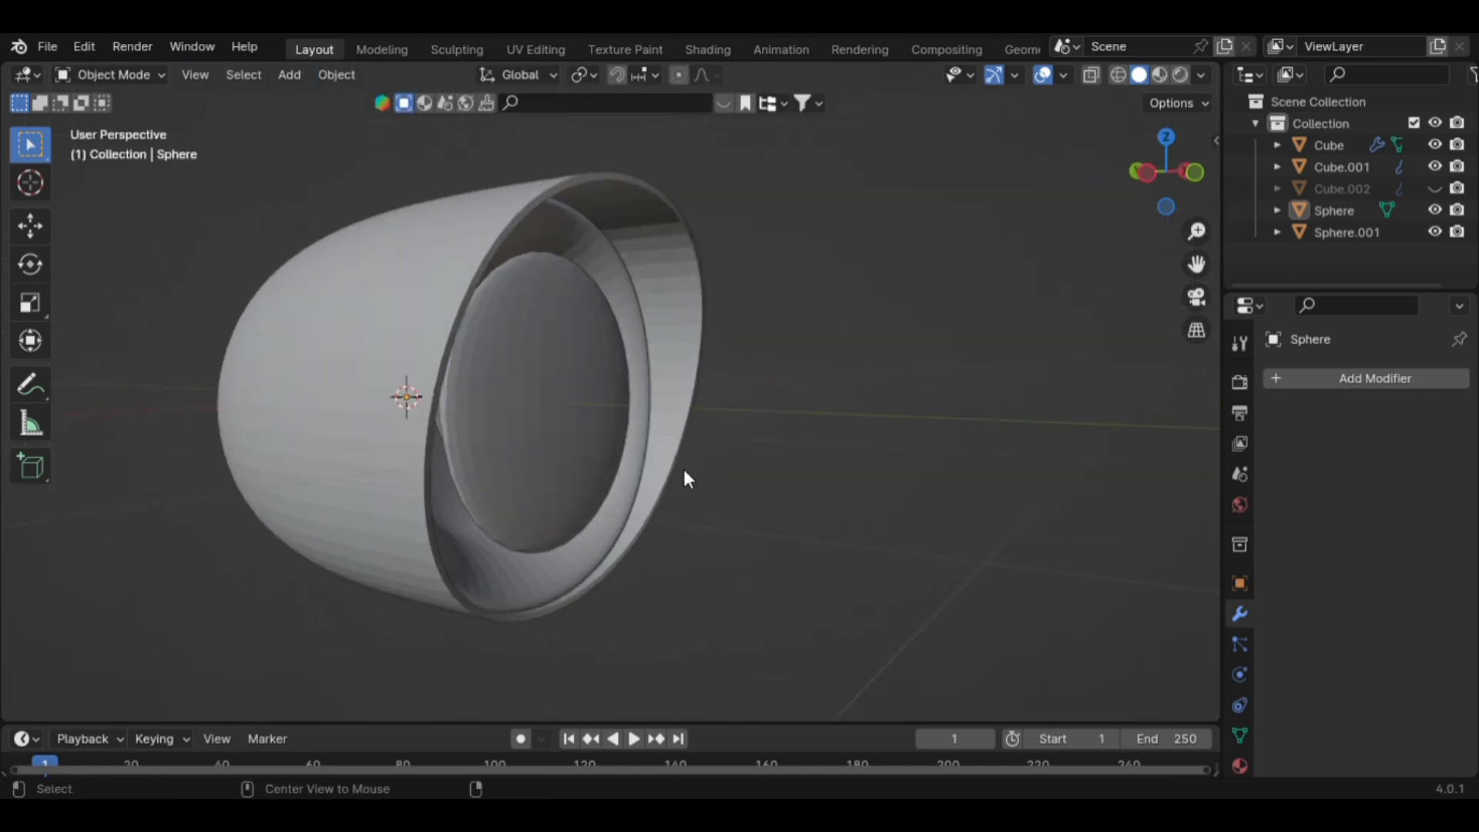
key(alt+h)
In left wireframe view, move all geometry of the large front disc about 0.22 m along global Y, into the housing.
click(673, 397)
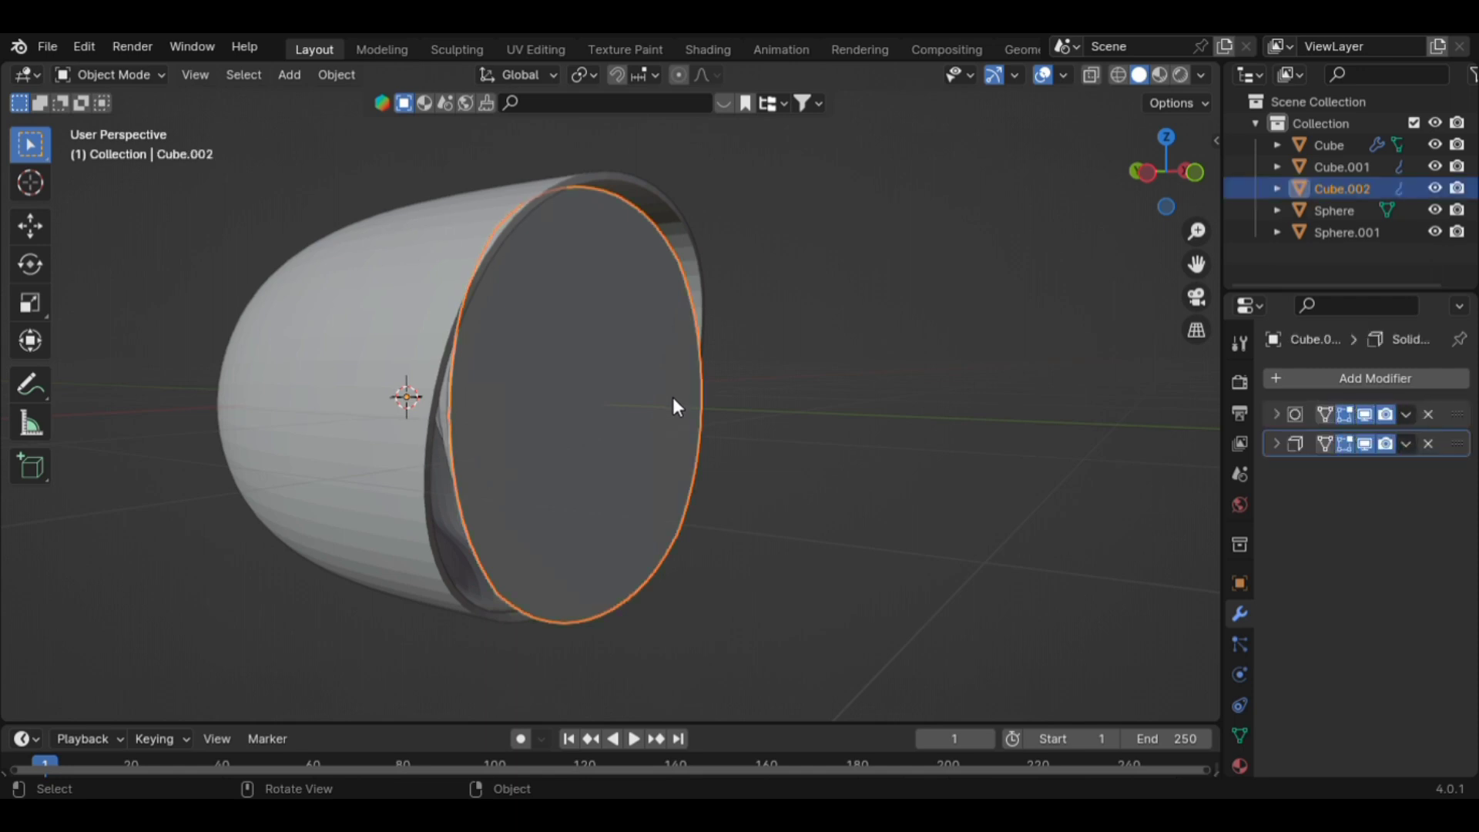
key(Tab)
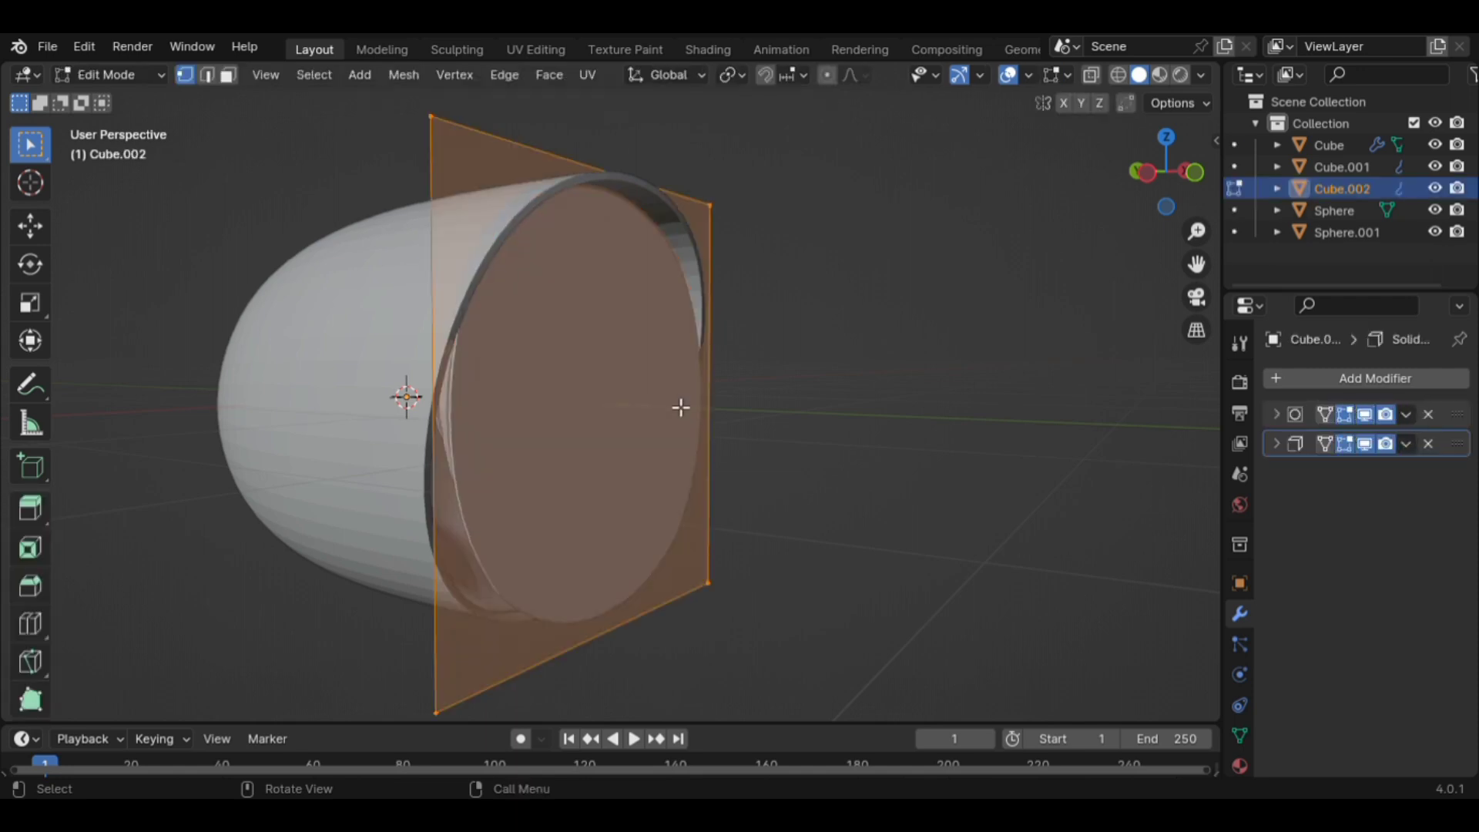
key(shift+z)
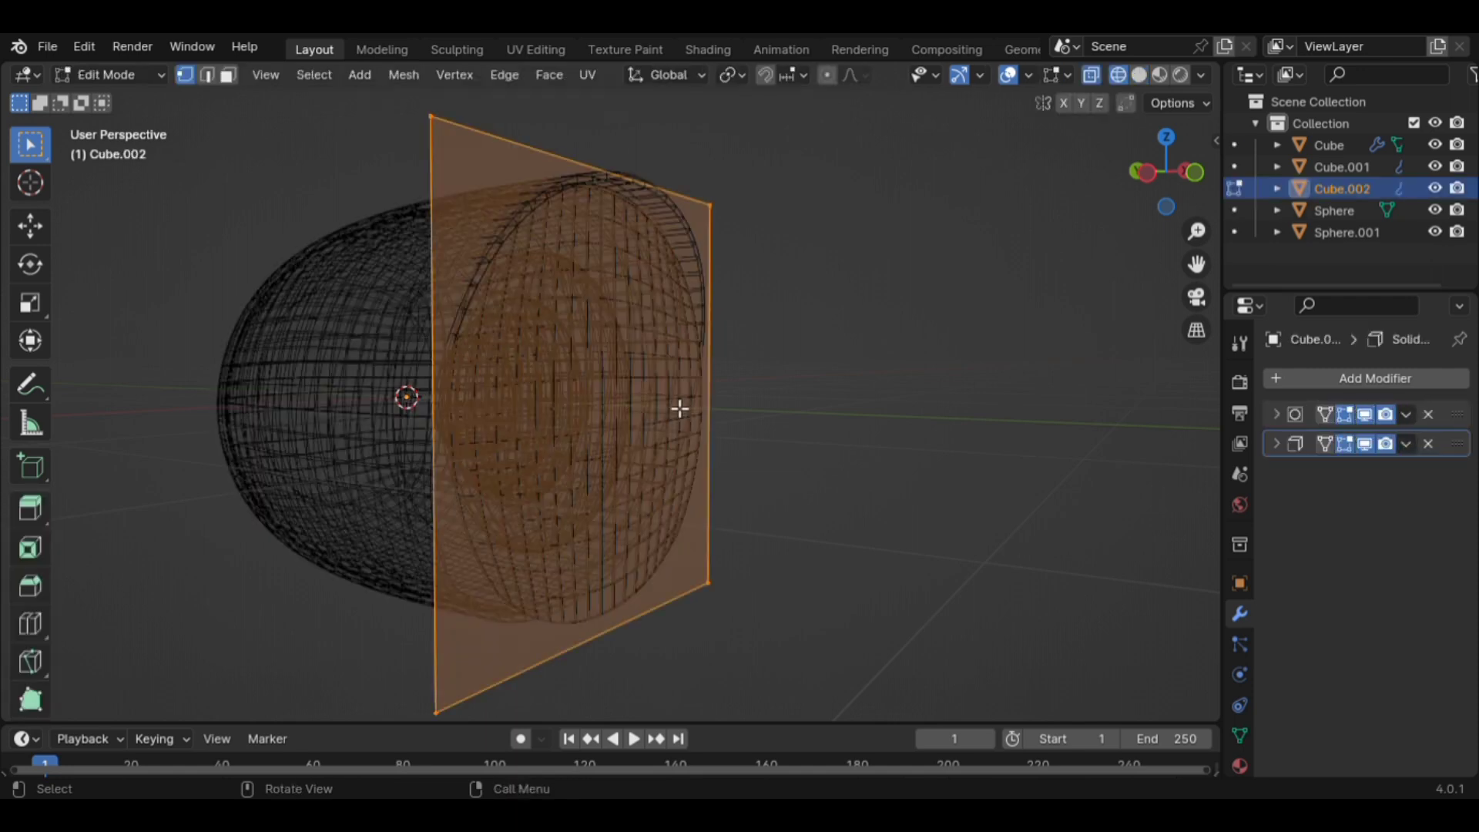
key(ctrl+KP_3)
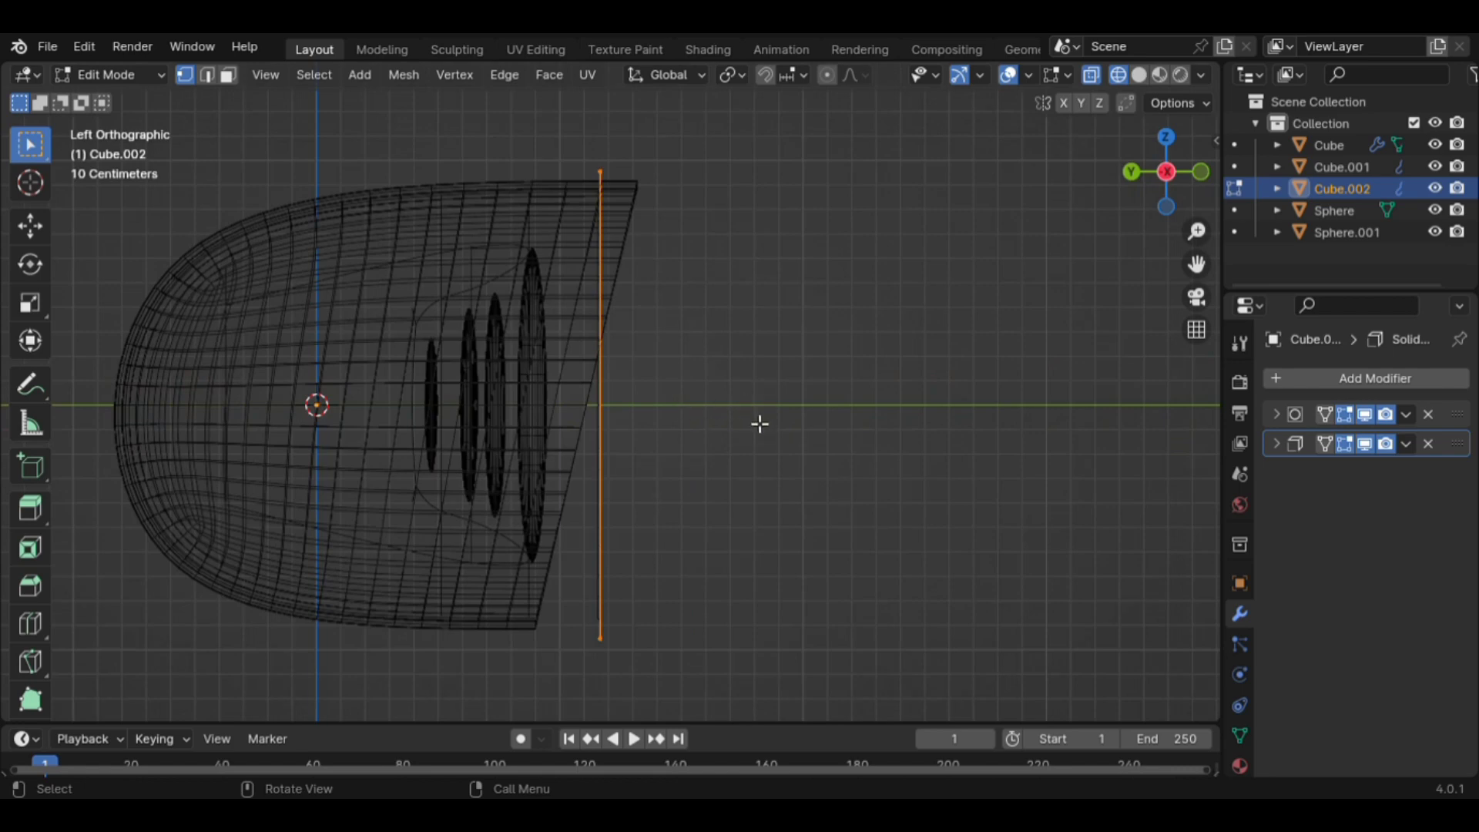
key(g)
key(y)
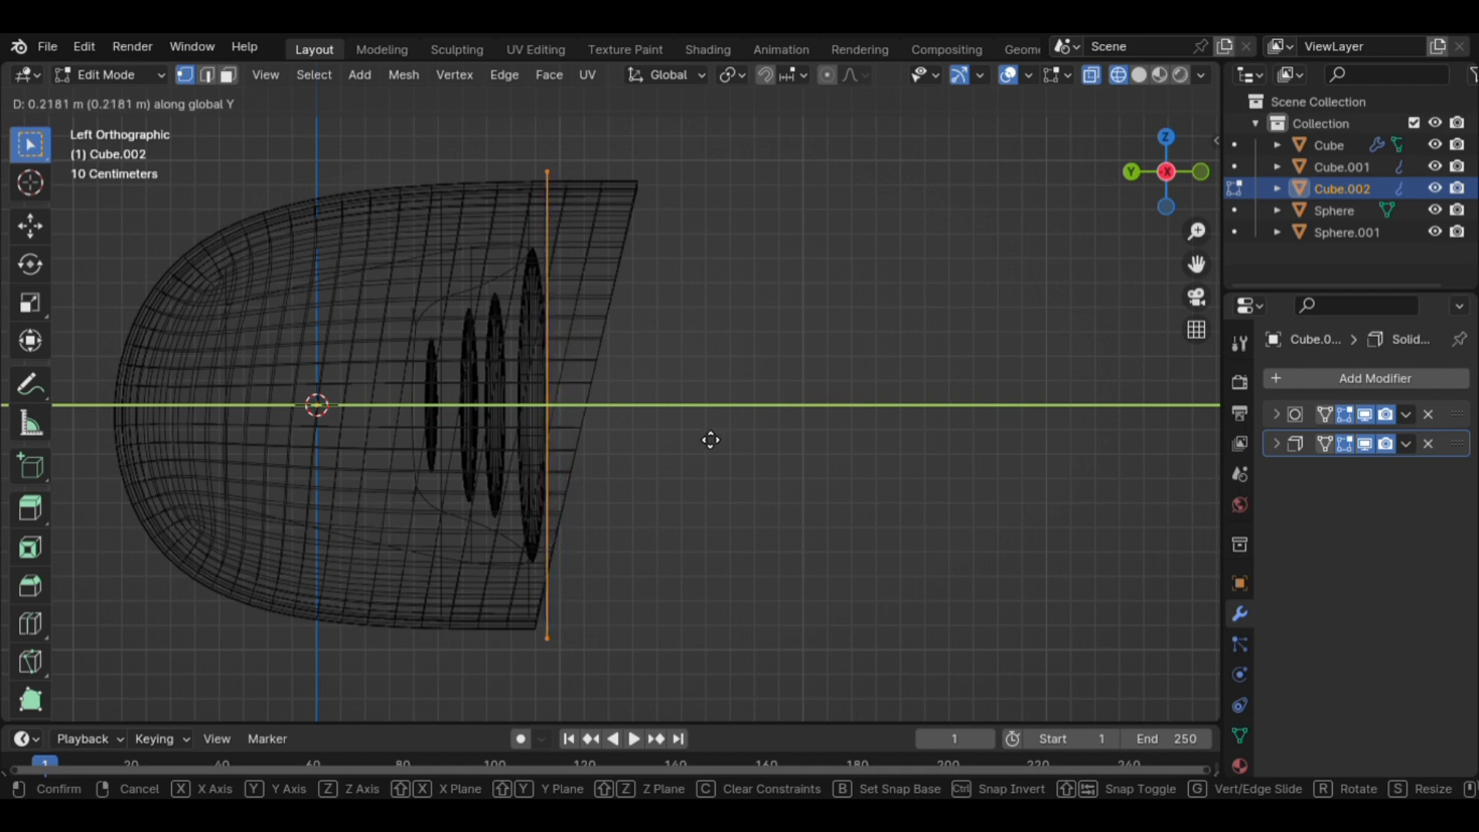
click(709, 437)
Tilt the front disc's geometry about 2° toward the slant of the housing opening and shift it slightly outward along global Y.
key(r)
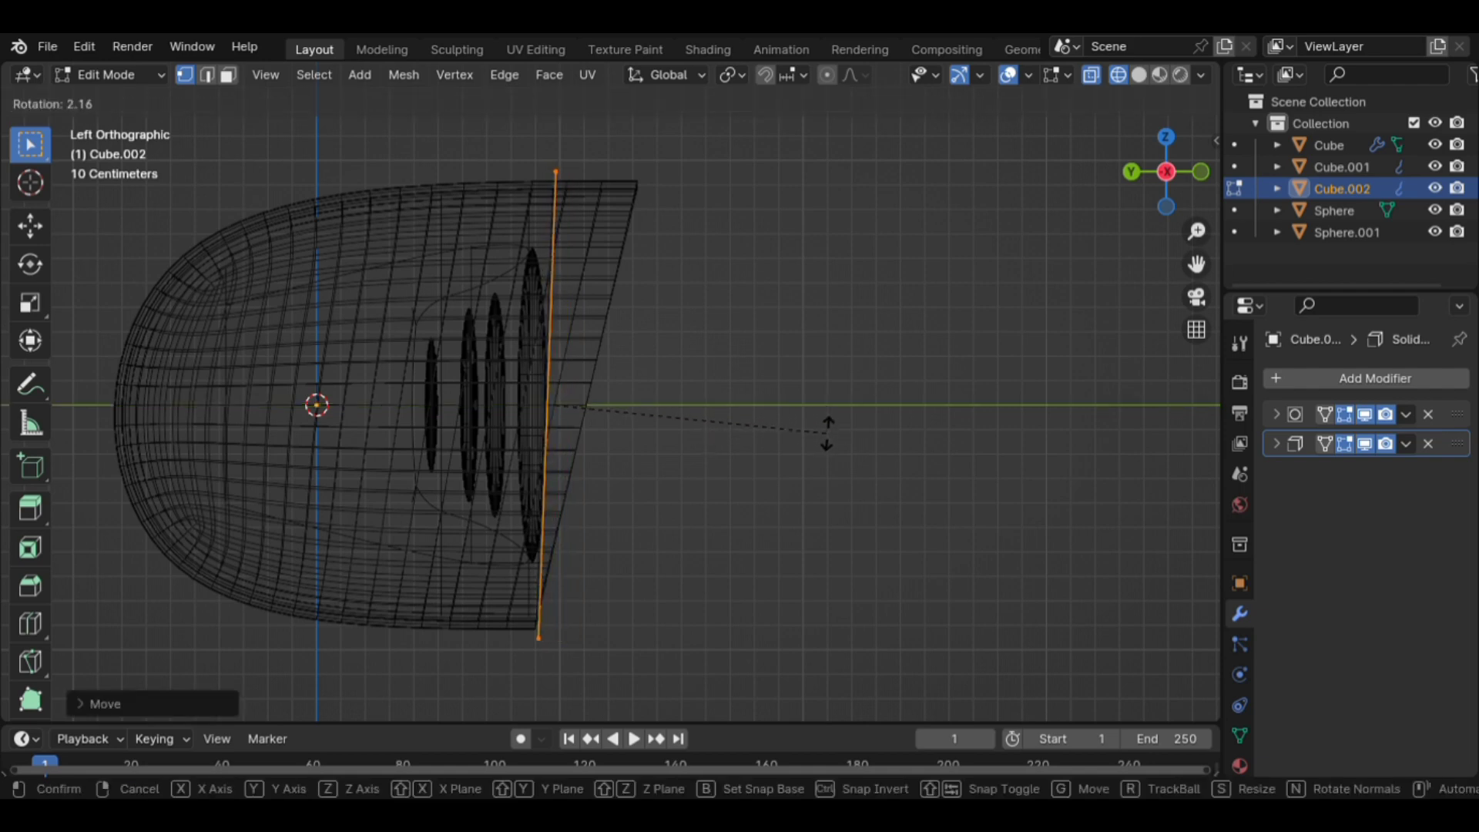
click(834, 443)
key(g)
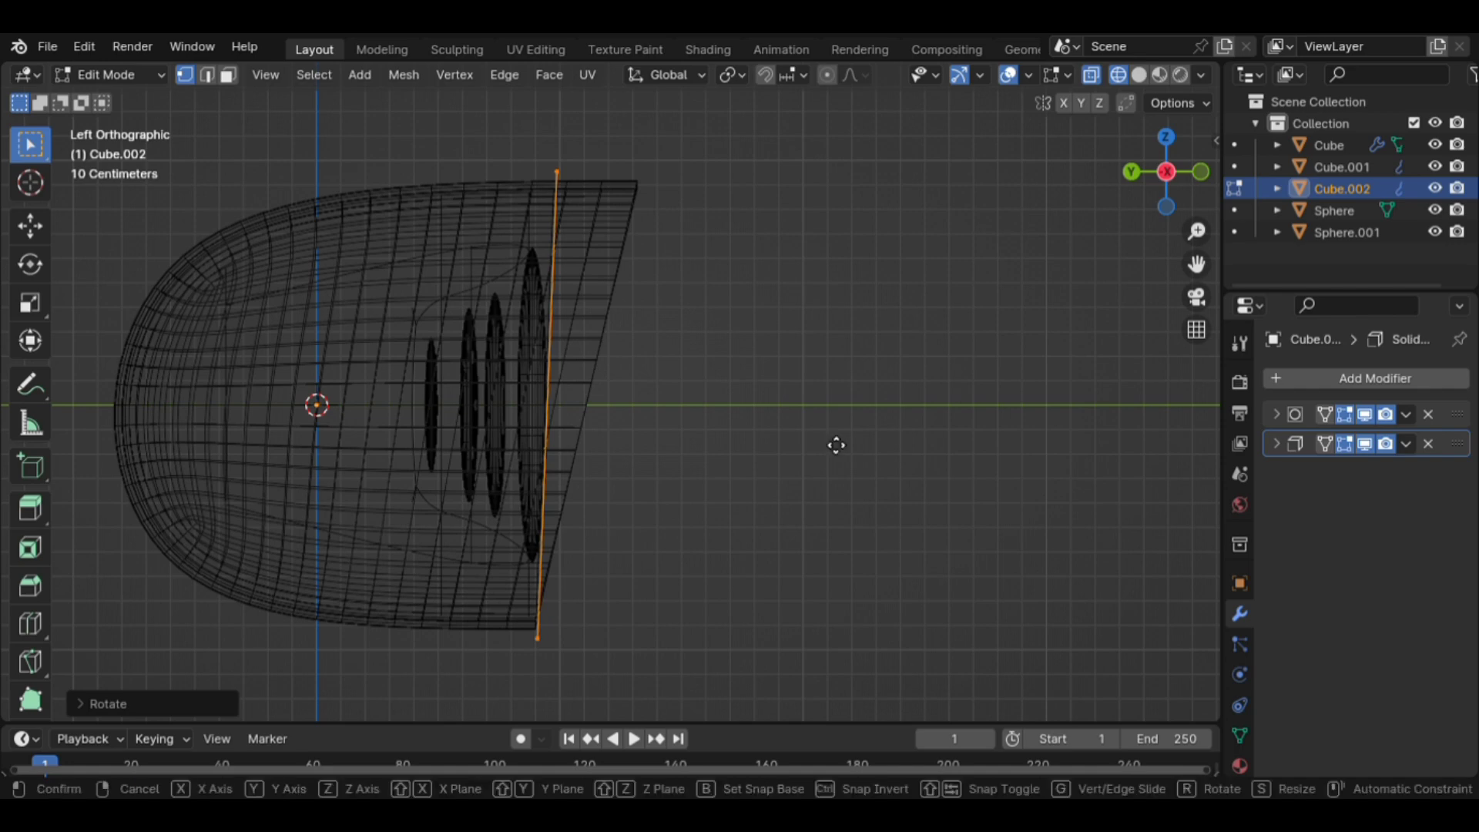
key(y)
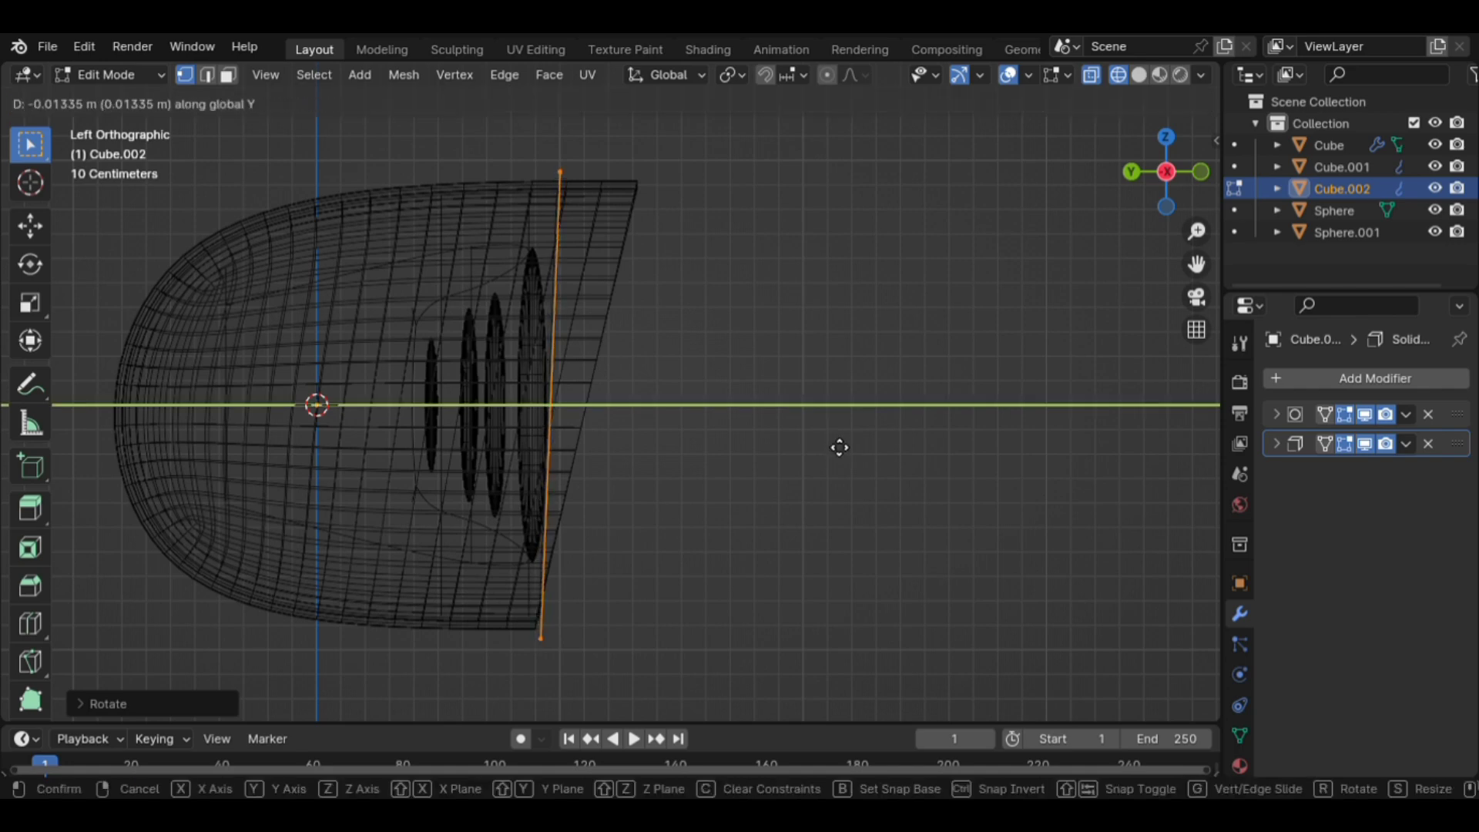
click(841, 447)
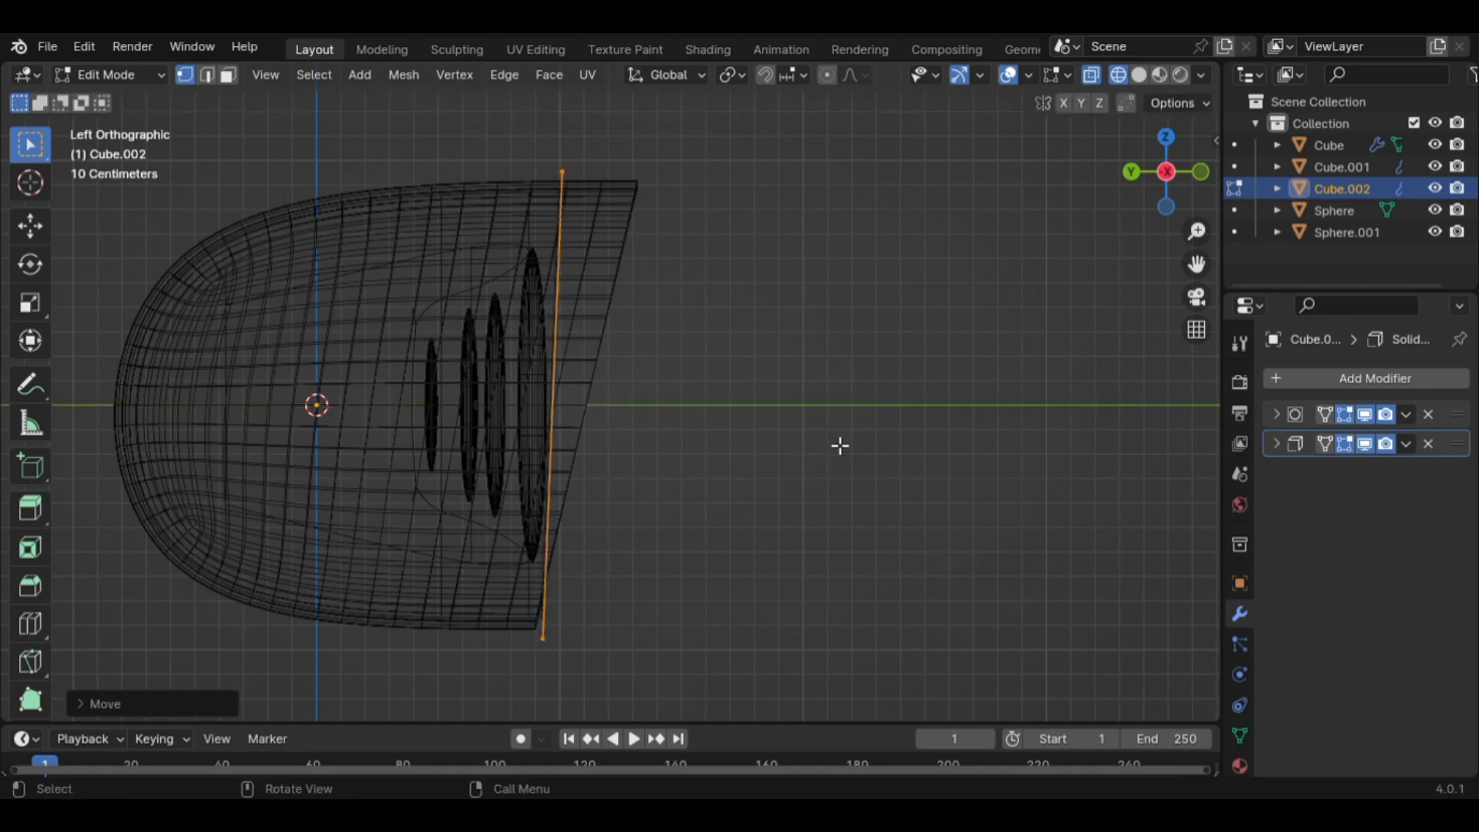
Tilt the front disc further in two small rotations with a slight outward shift of about 0.01 m along global Y between them.
key(r)
click(886, 427)
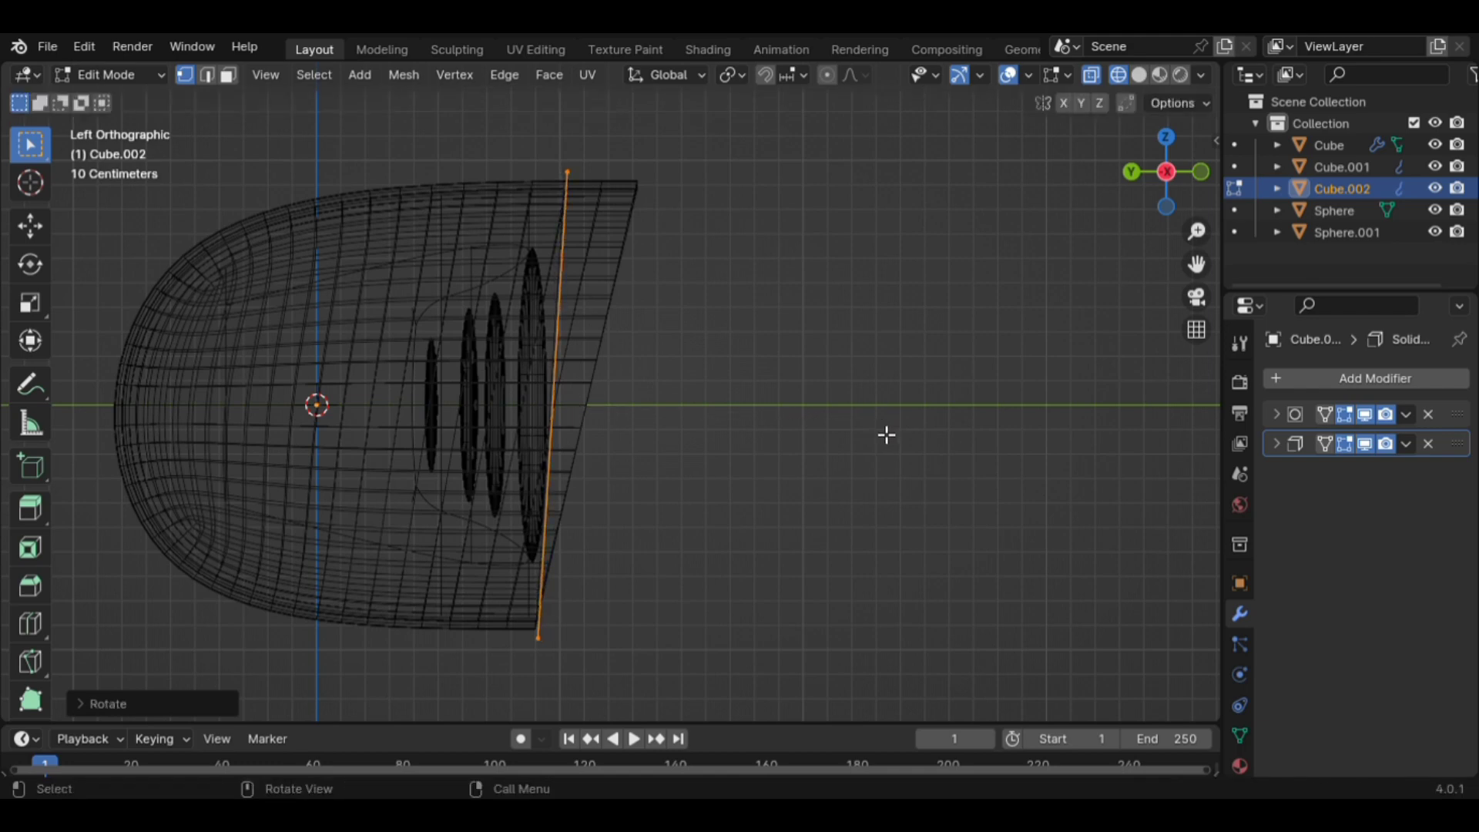
key(g)
key(y)
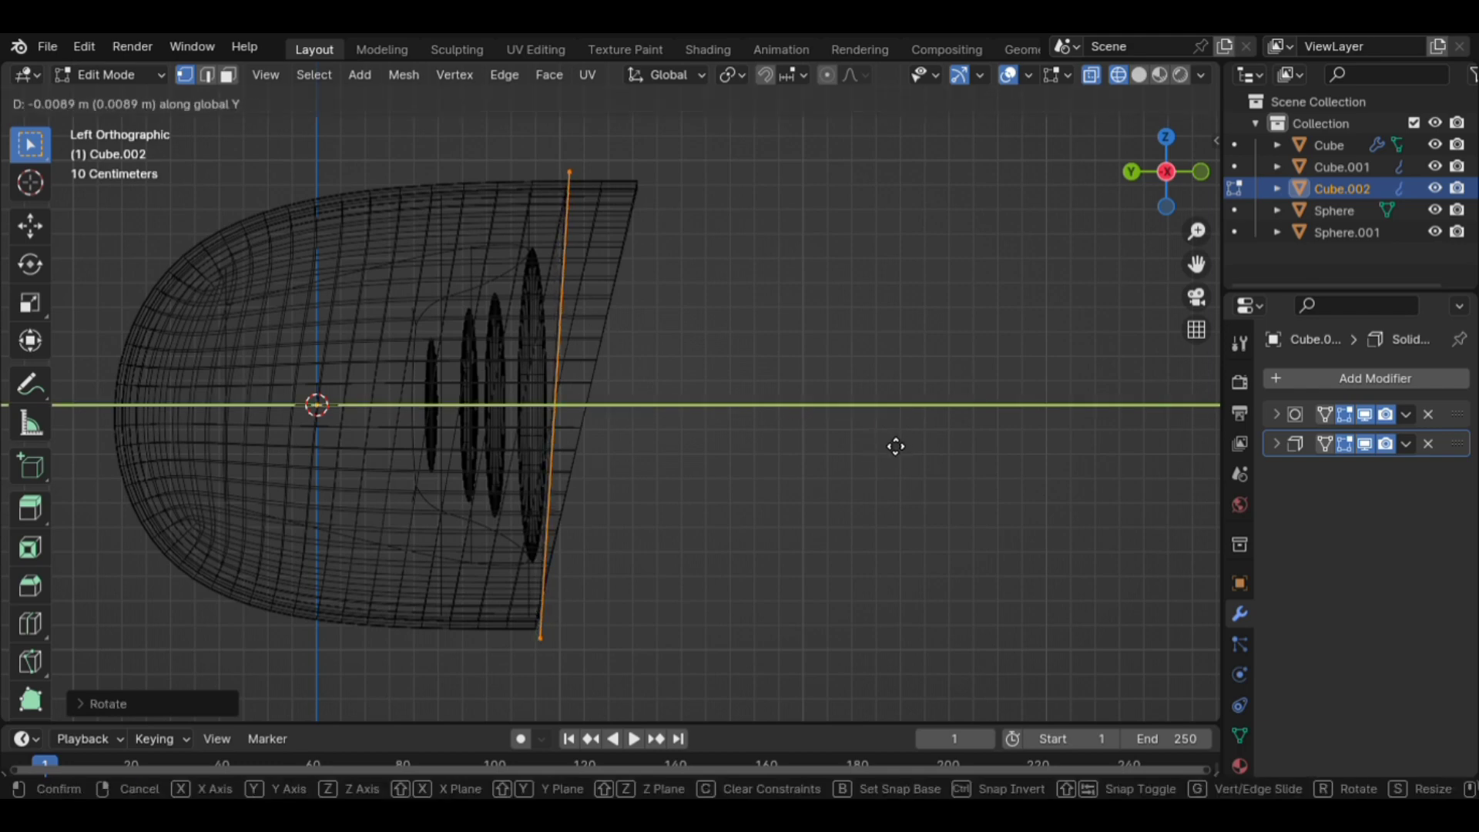
click(895, 447)
key(r)
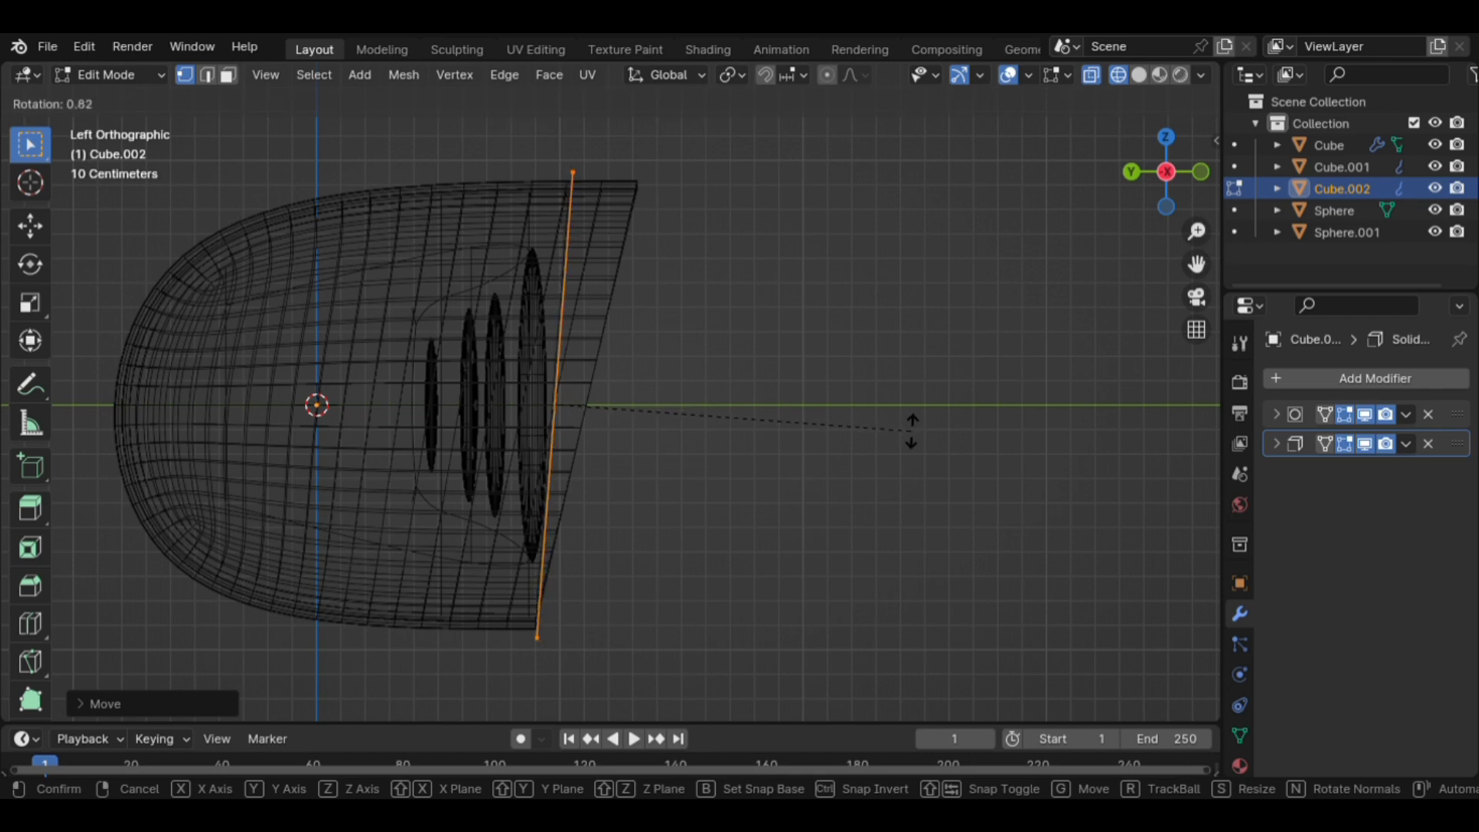
click(913, 427)
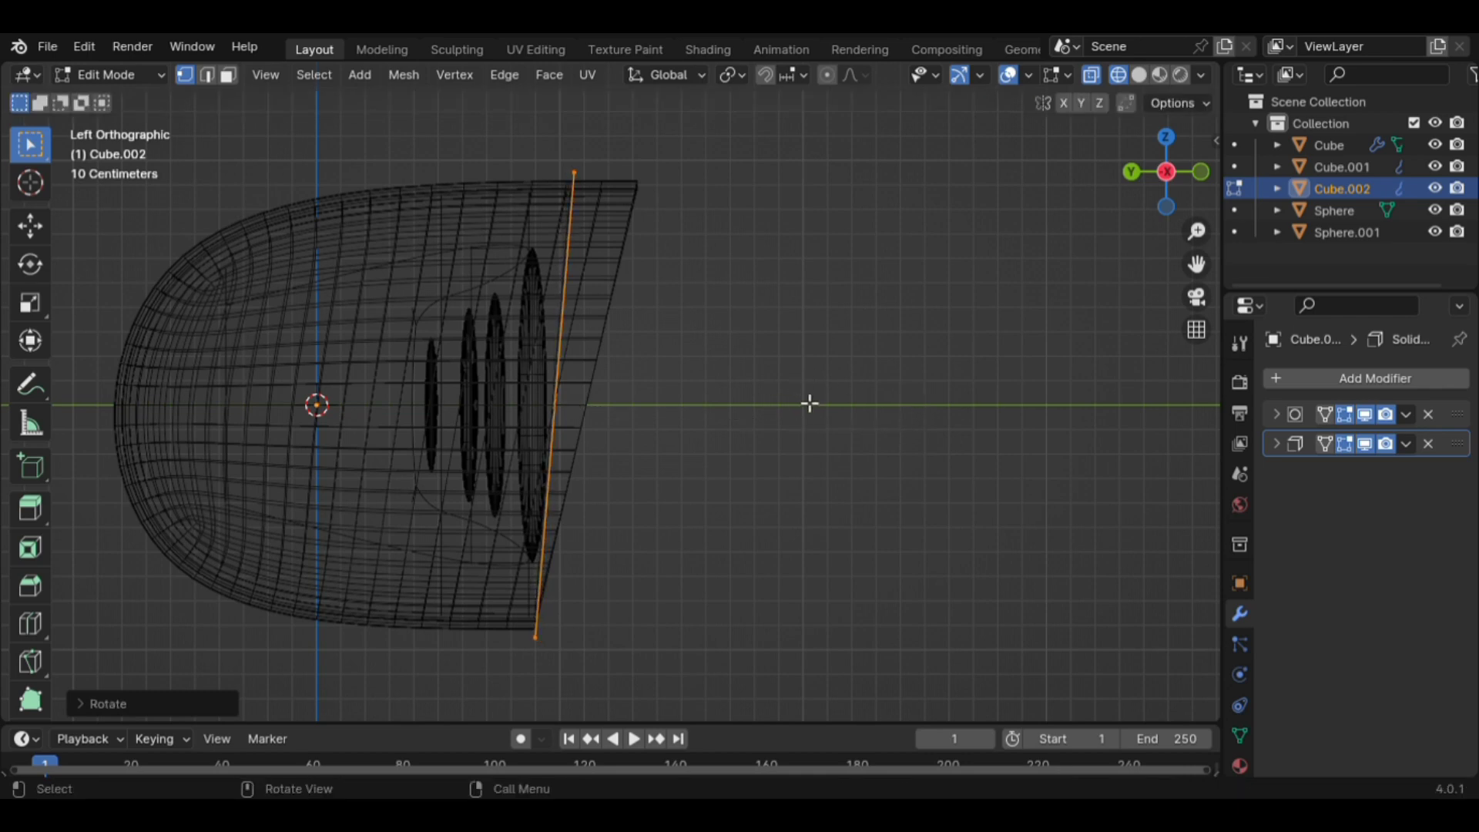
key(alt+z)
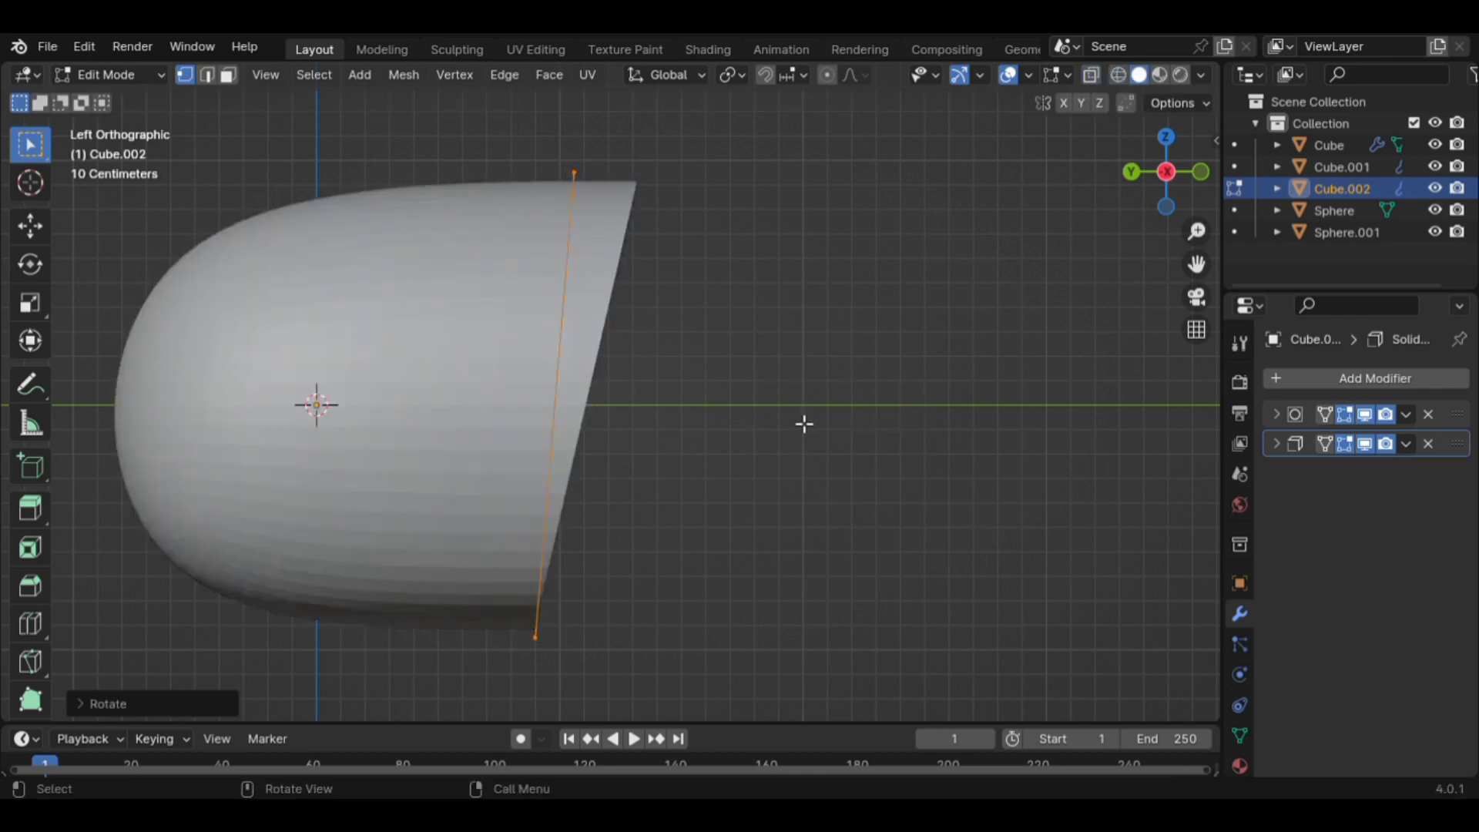
key(Tab)
Hide the large front disc and the larger lens object to expose the smallest lens disc inside the inner shell.
middle_drag(796, 413, 697, 472)
click(875, 493)
scroll(538, 403, up, 3)
middle_drag(537, 403, 485, 400)
click(654, 435)
key(h)
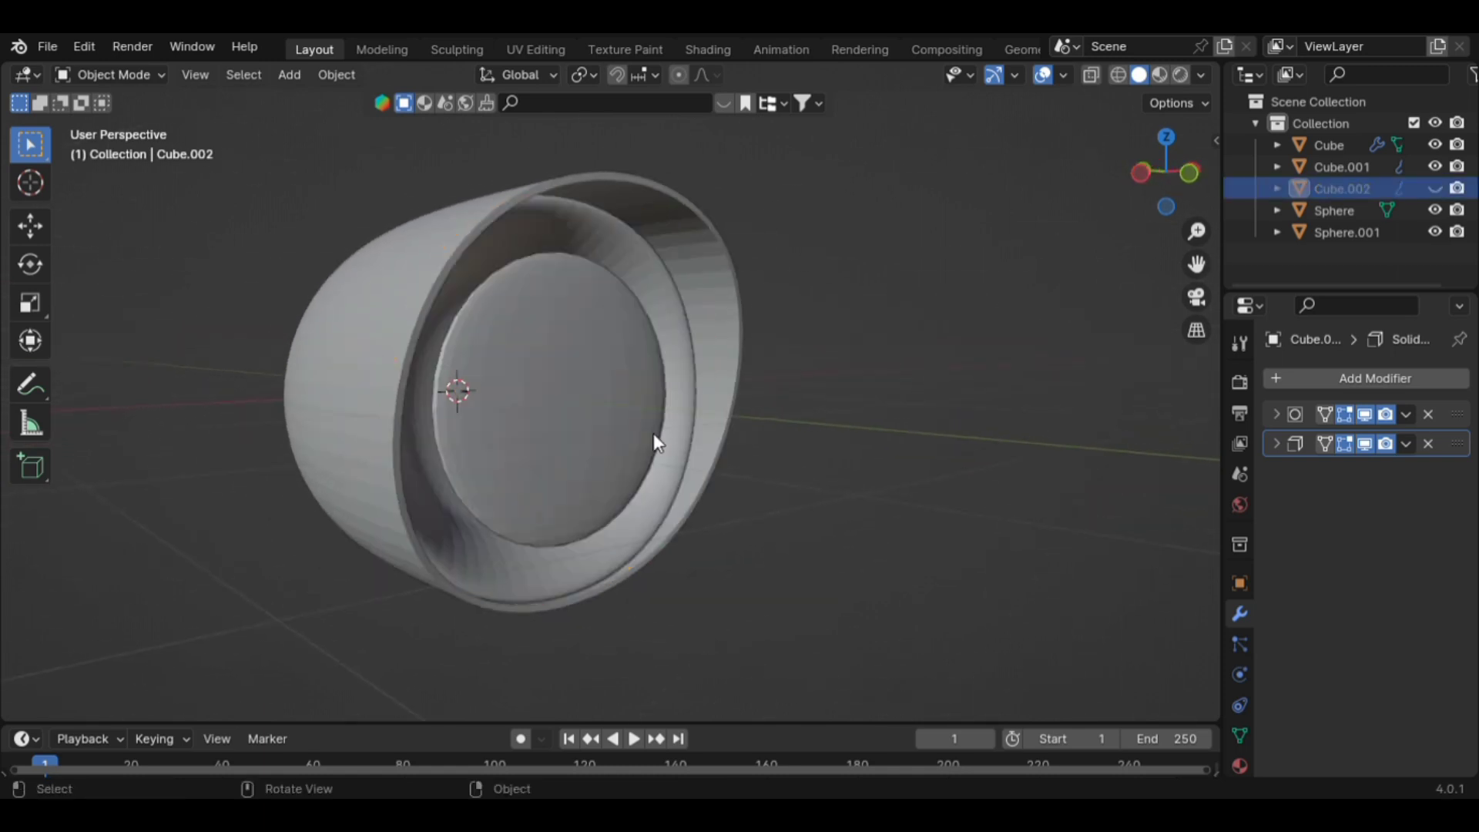
click(621, 410)
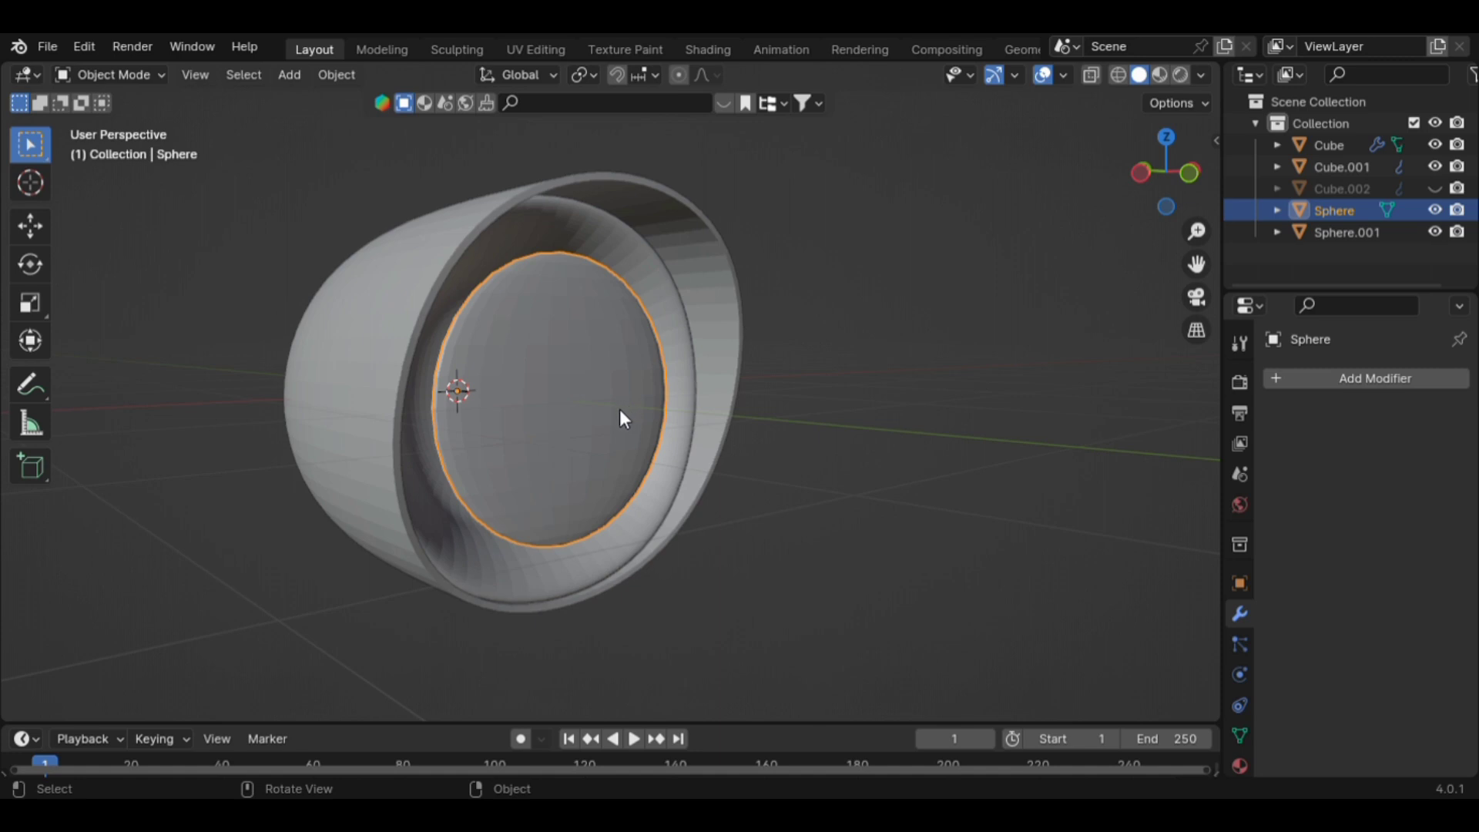
key(h)
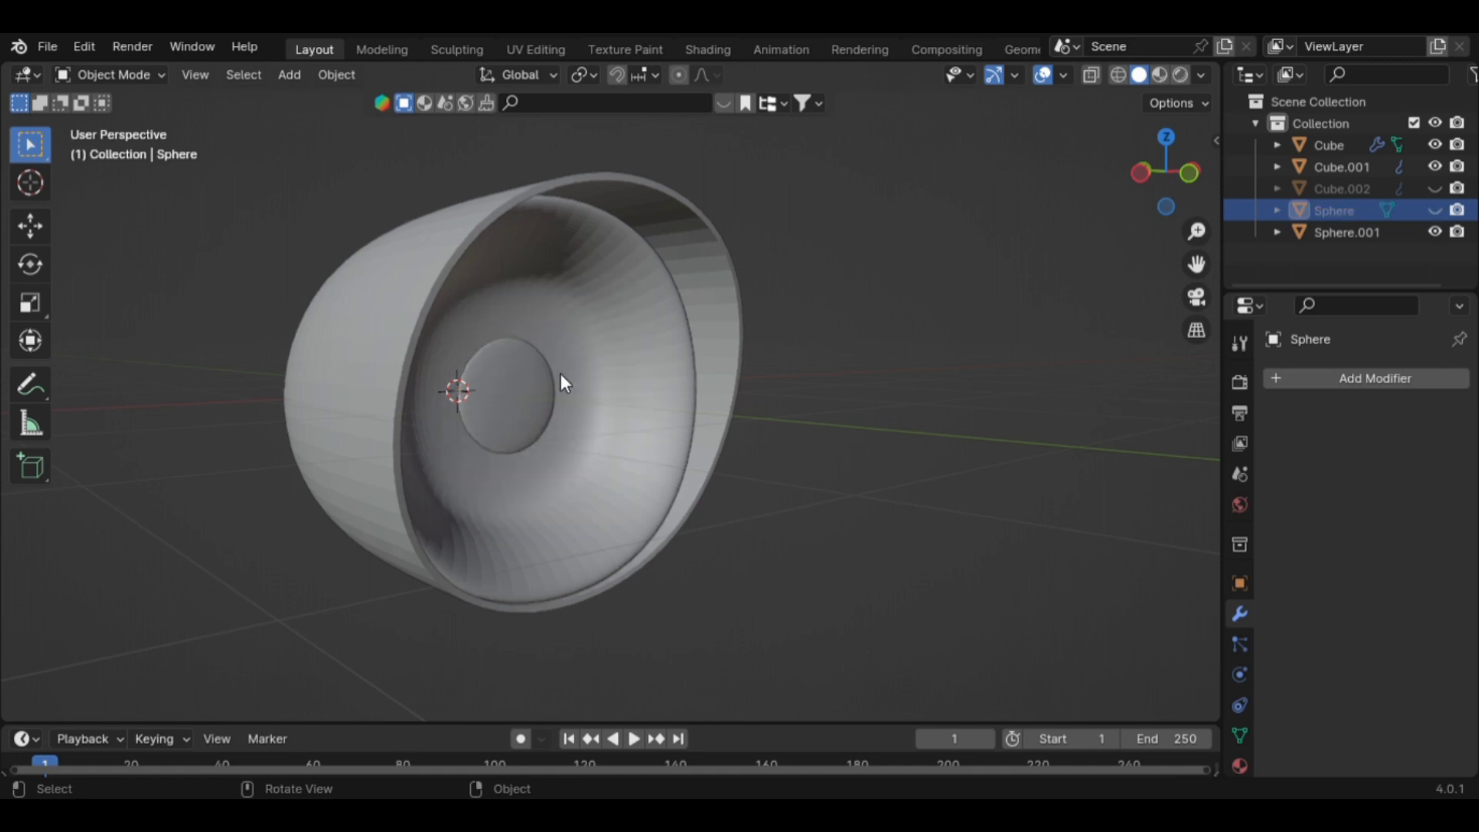
Select the smallest lens disc, switch to the Shading workspace, and set the render engine to Cycles.
click(513, 397)
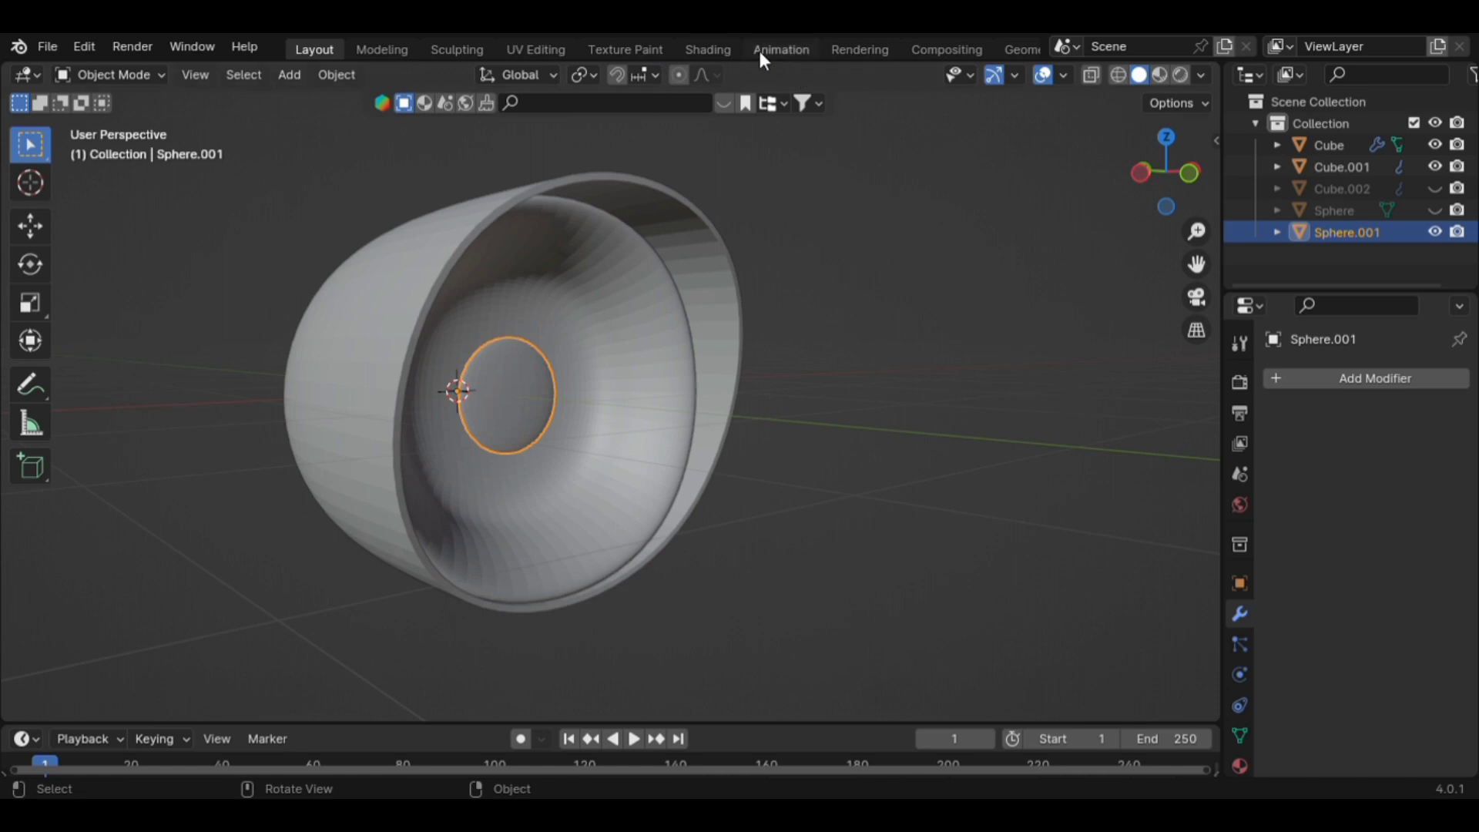
click(717, 48)
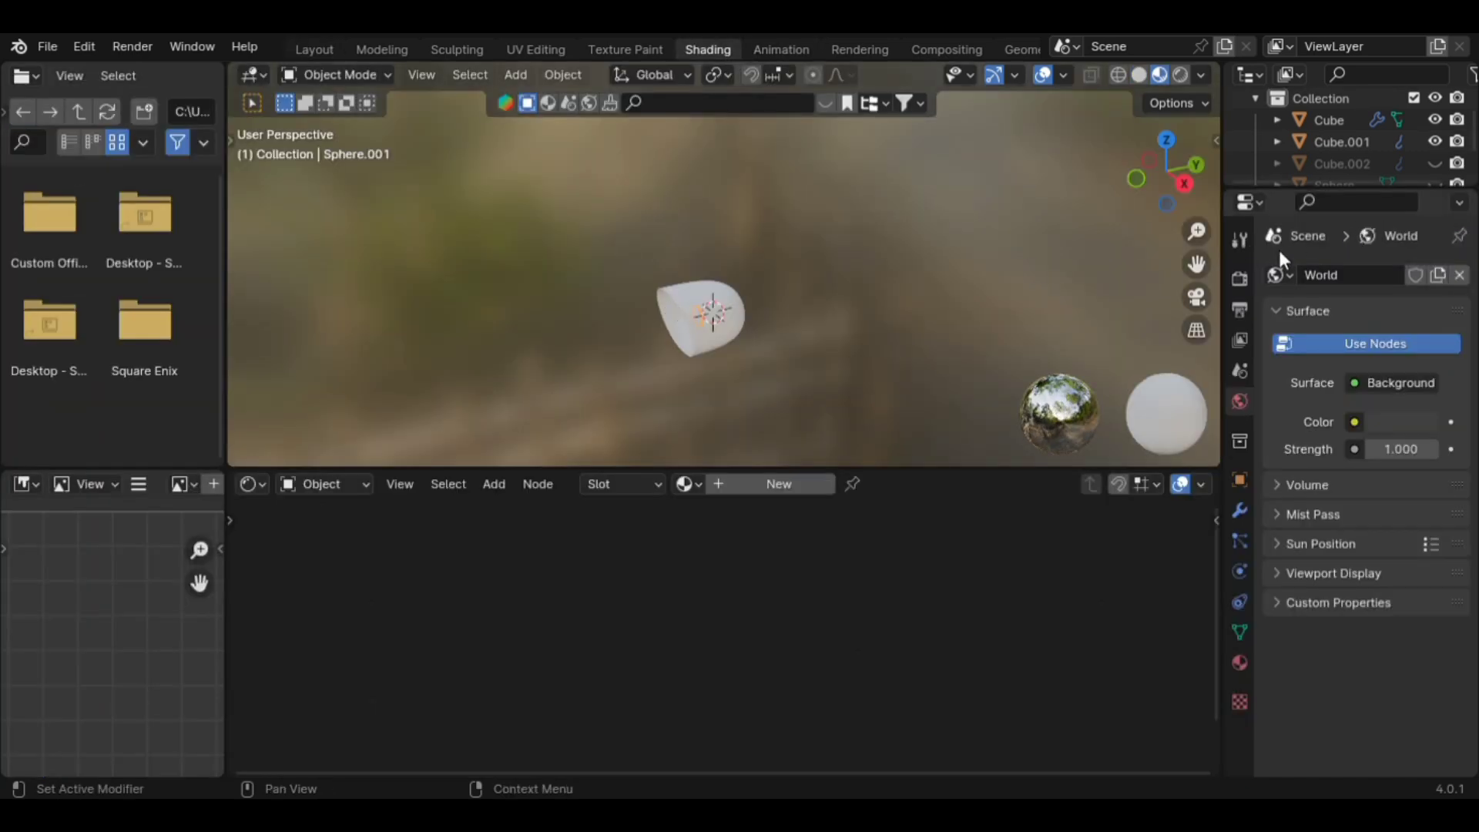
click(1238, 277)
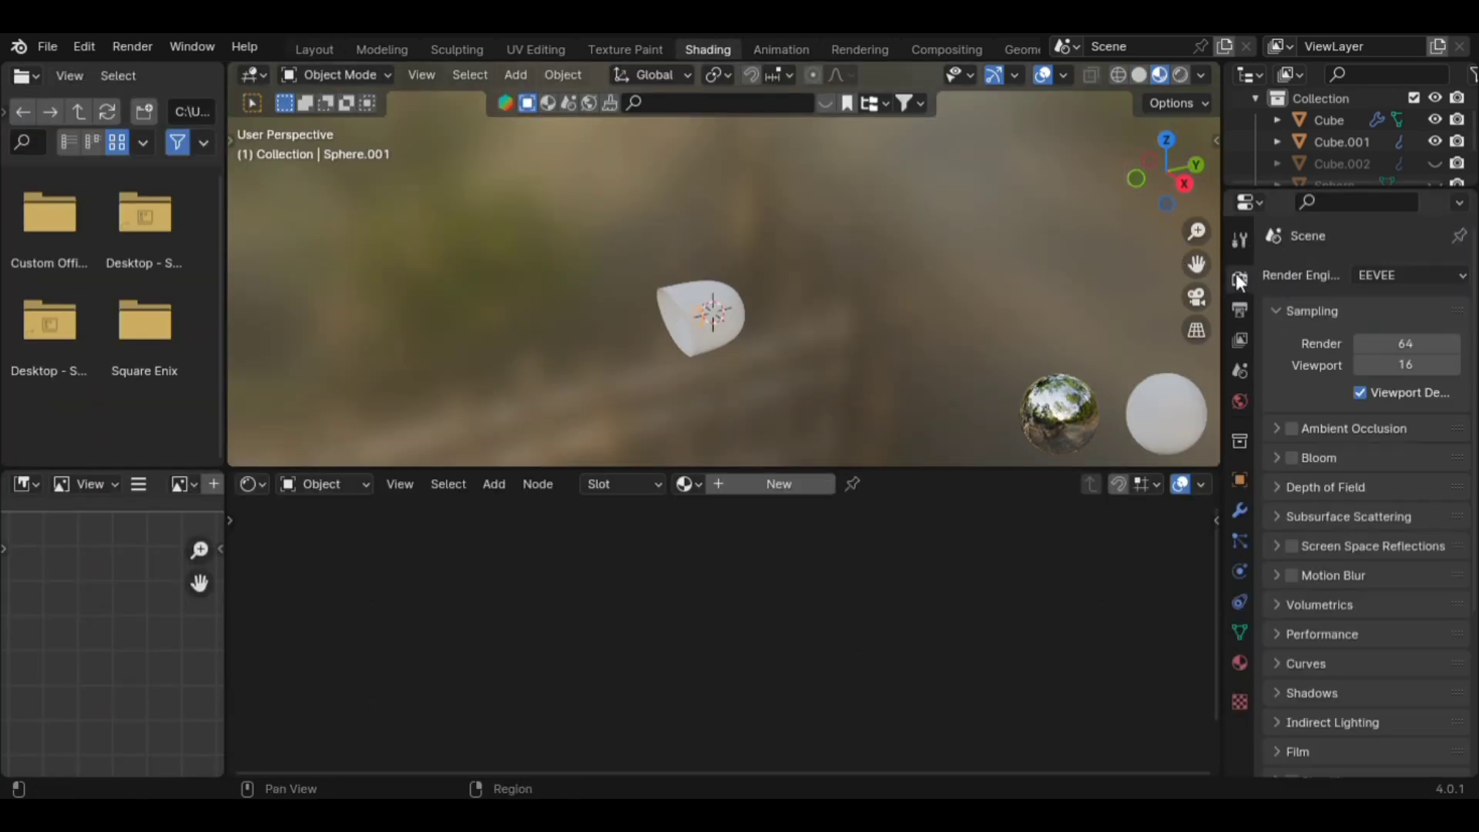
click(1356, 275)
click(1370, 344)
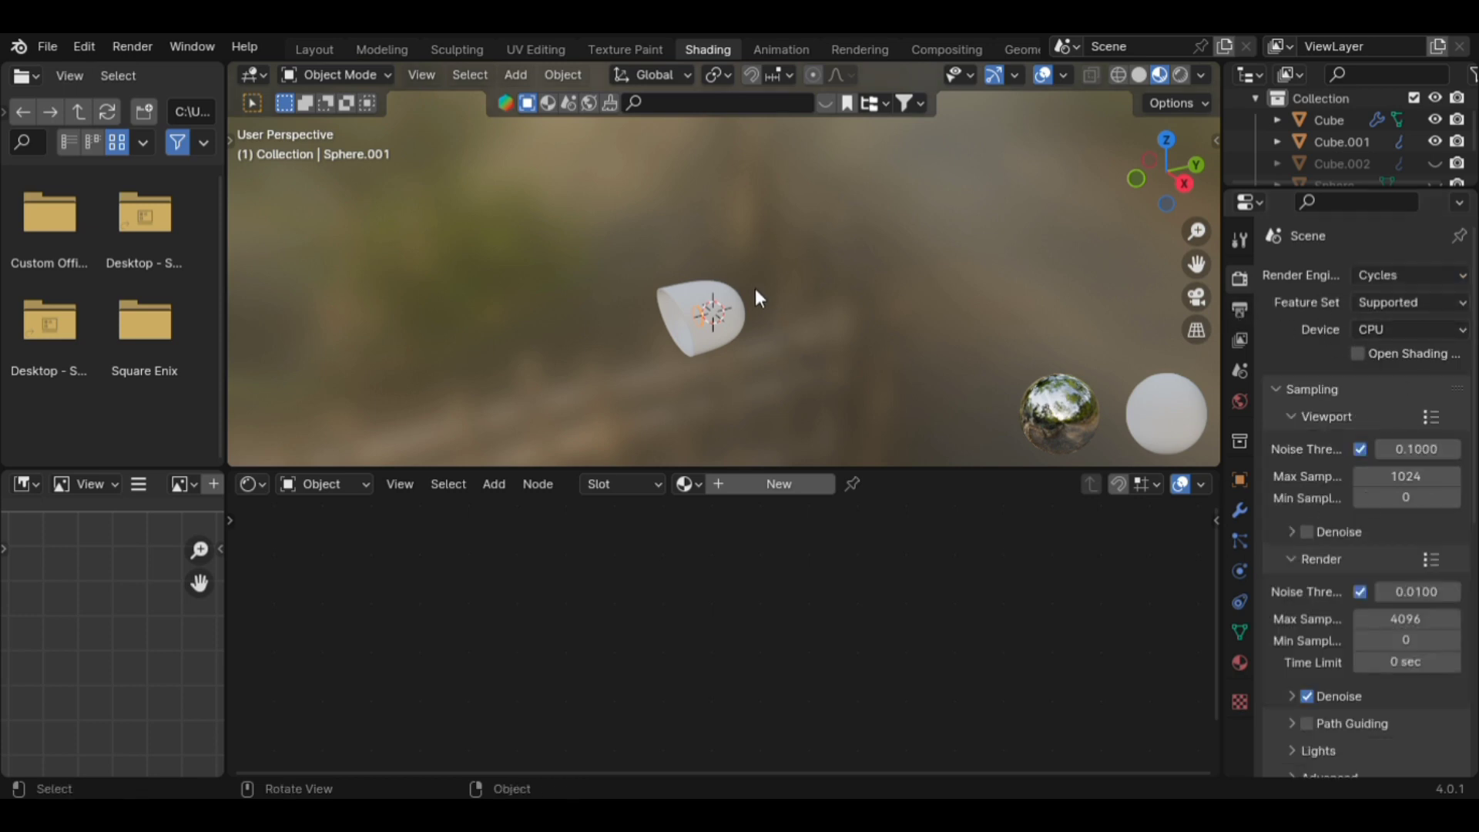
Create a new material for the smallest lens disc with roughness 0 and transmission weight 1.
middle_drag(754, 288, 864, 190)
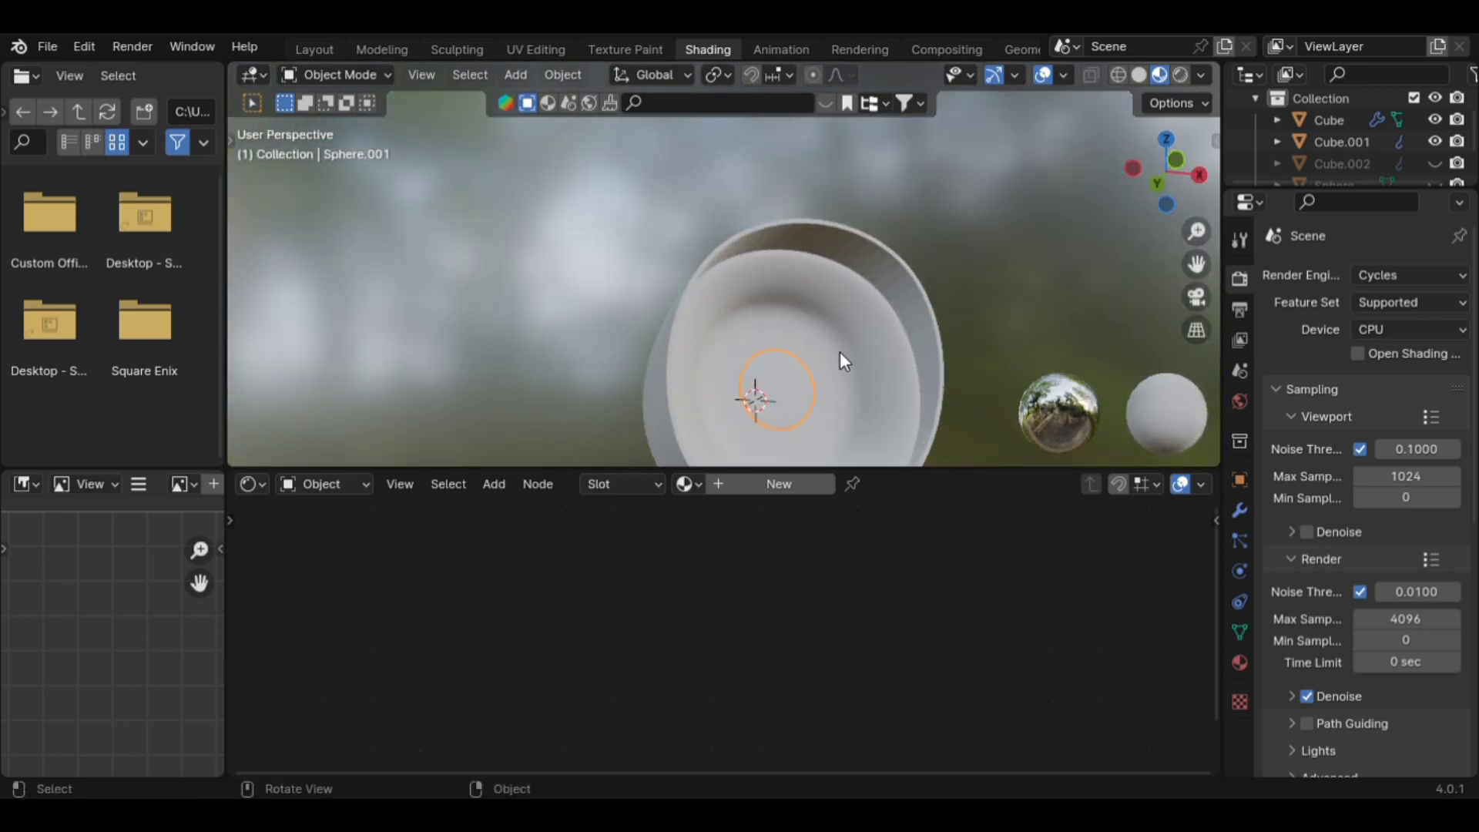
click(797, 485)
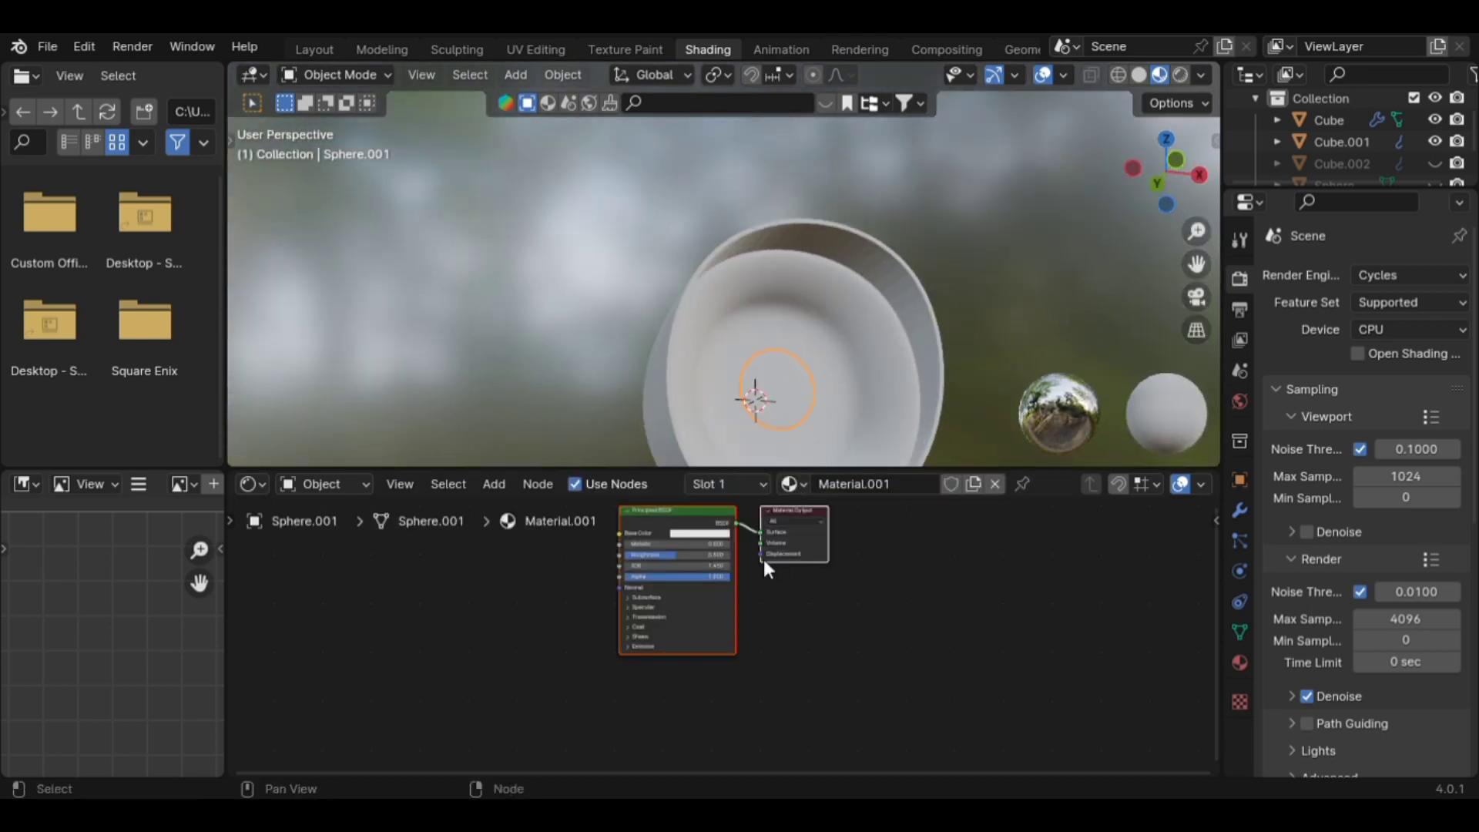
scroll(798, 694, up, 3)
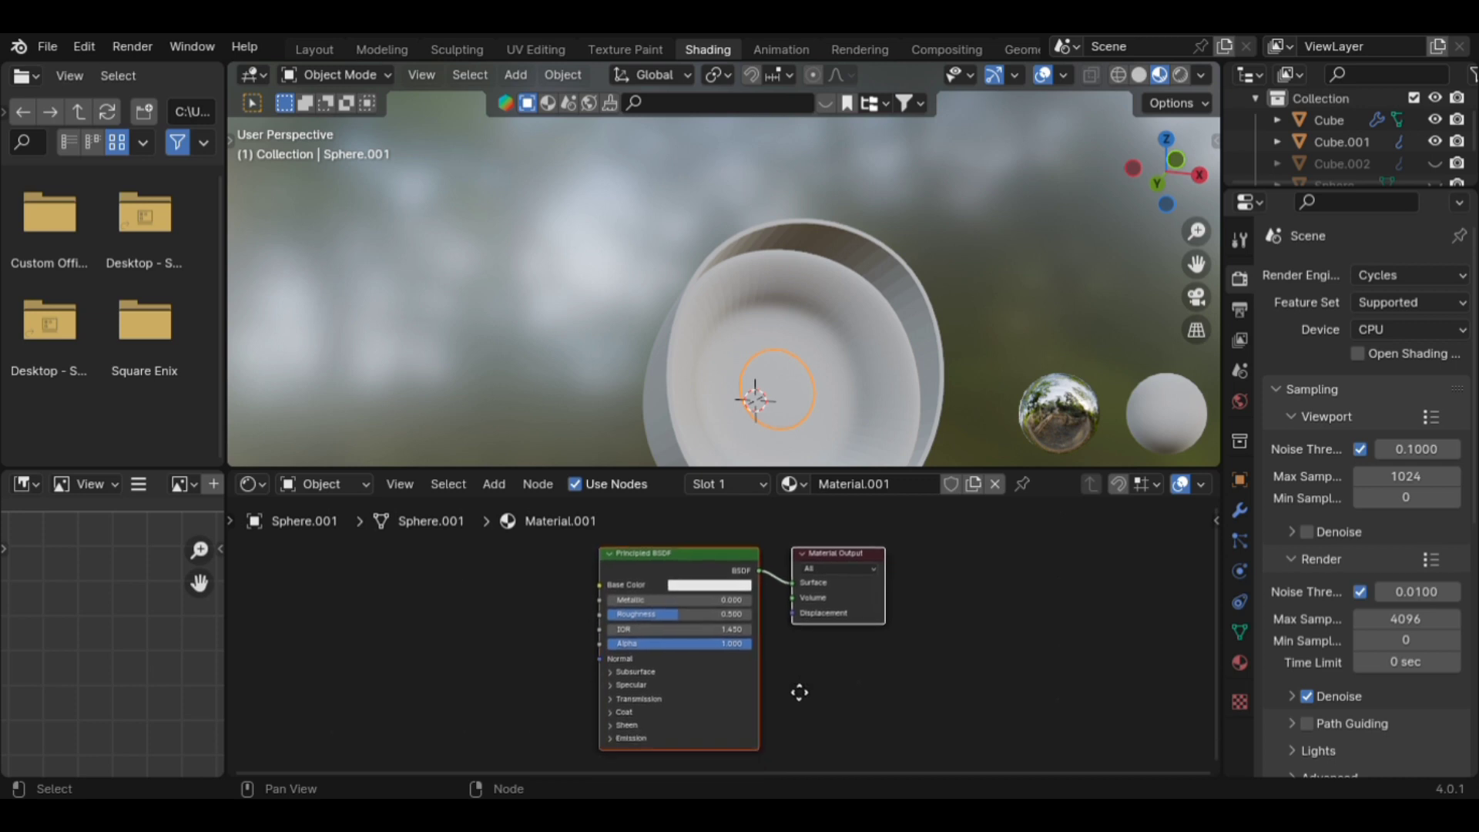
scroll(787, 672, up, 1)
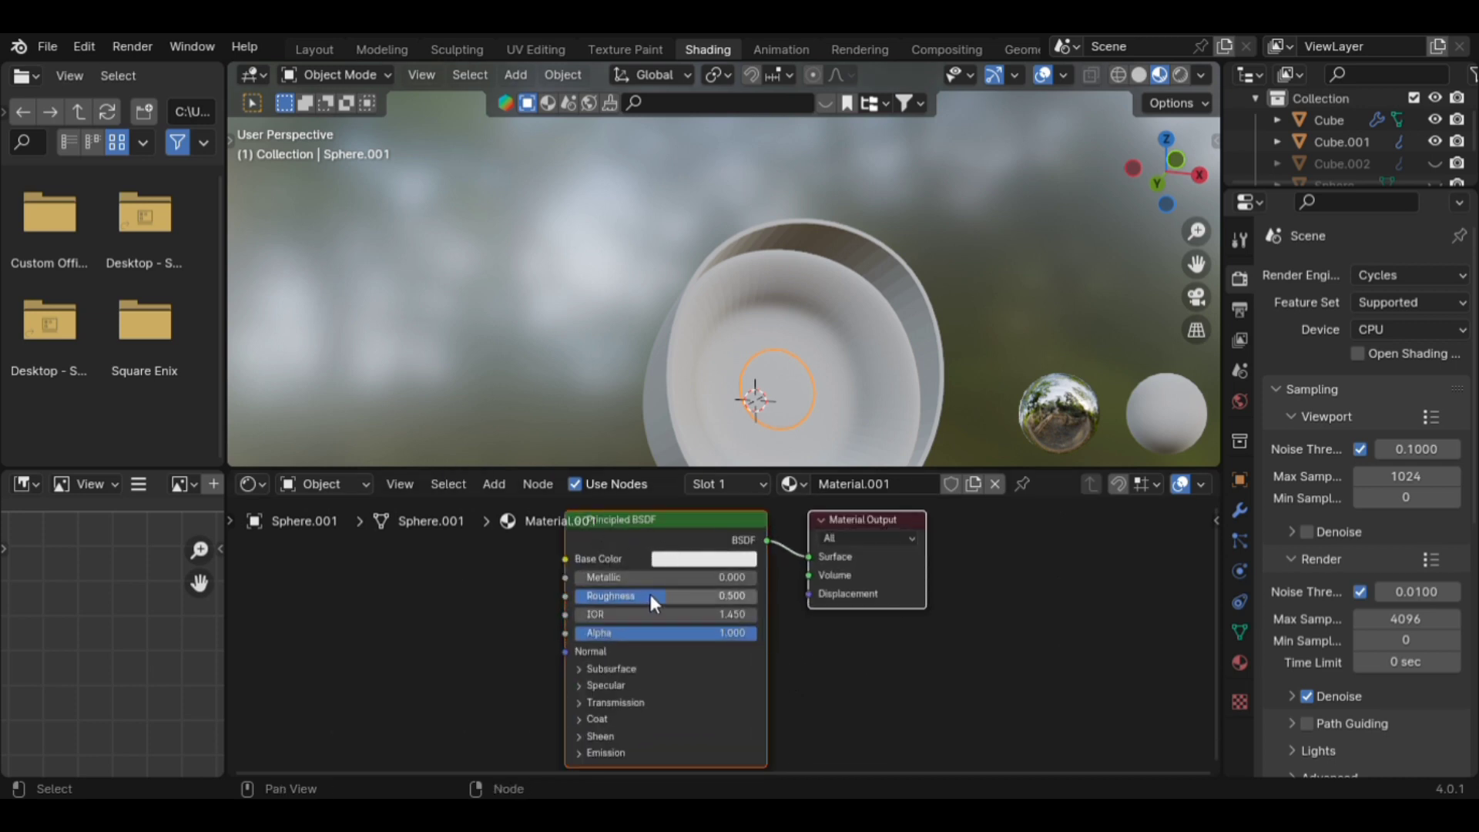
drag(659, 595, 570, 597)
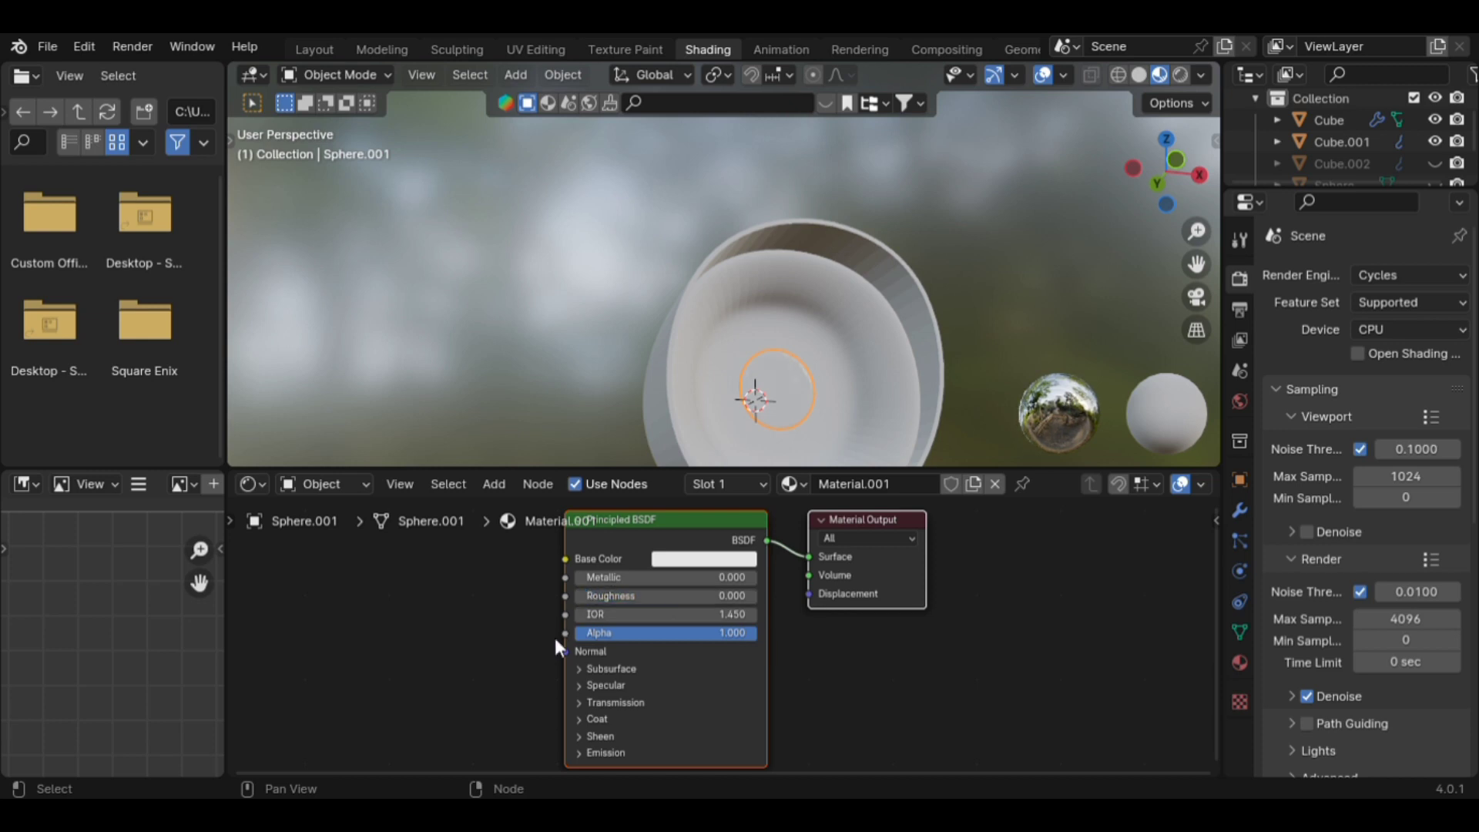
click(623, 701)
drag(625, 722, 757, 721)
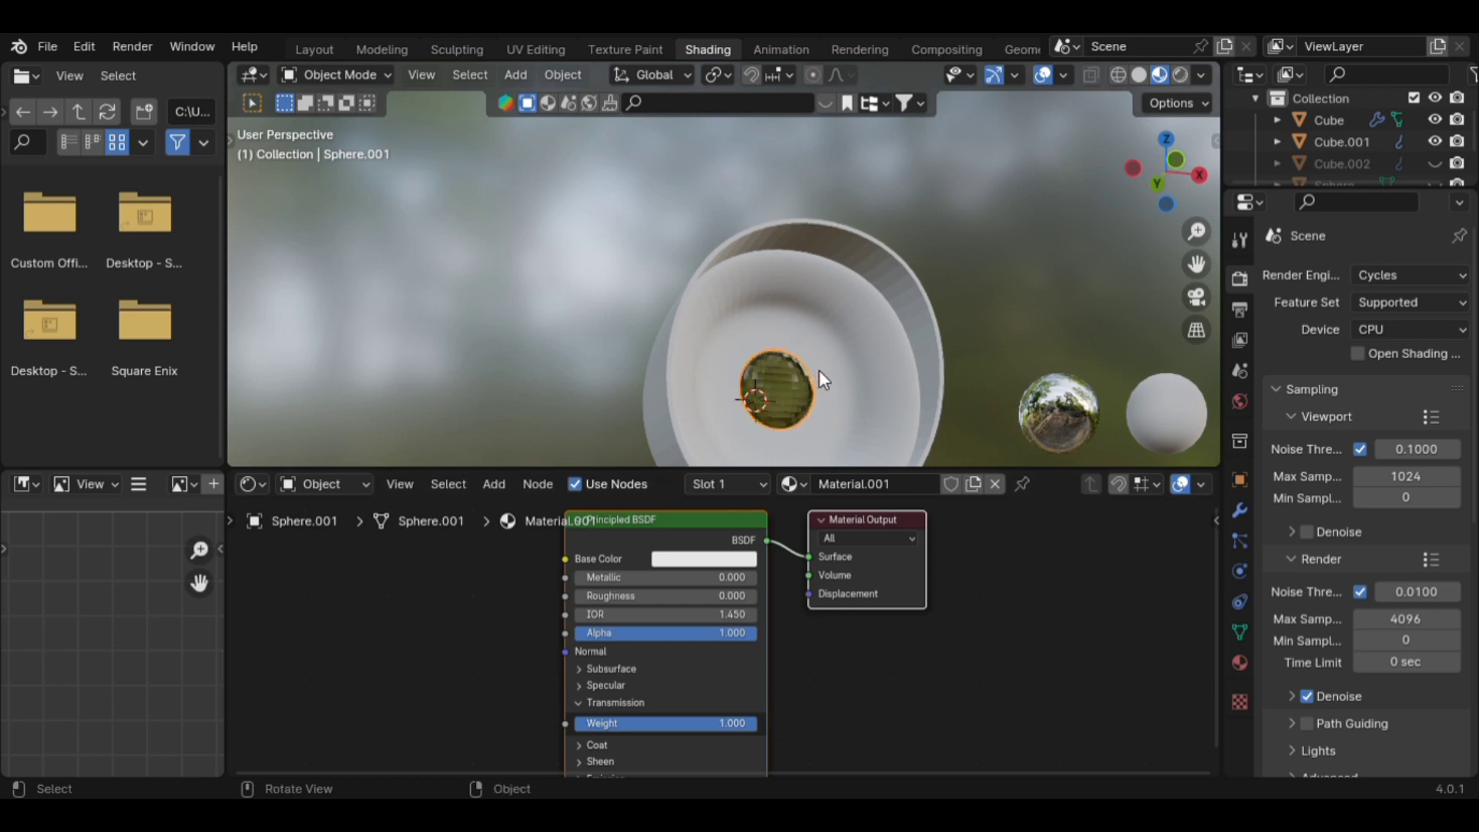
Set the smallest lens disc's base color to a medium blue with hue about 0.6 and saturation about 0.77.
middle_drag(829, 373, 710, 330)
click(698, 557)
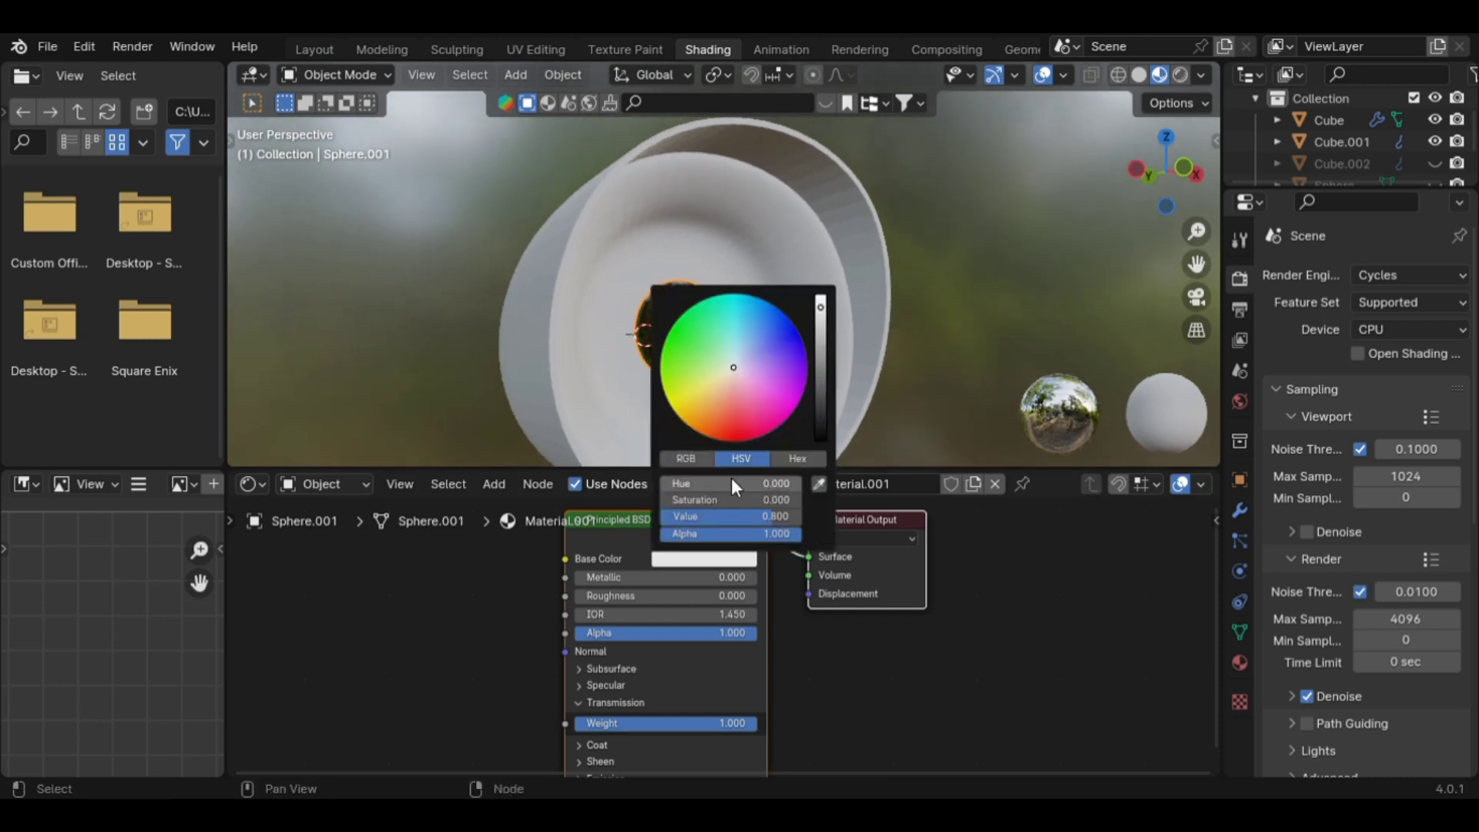
click(746, 322)
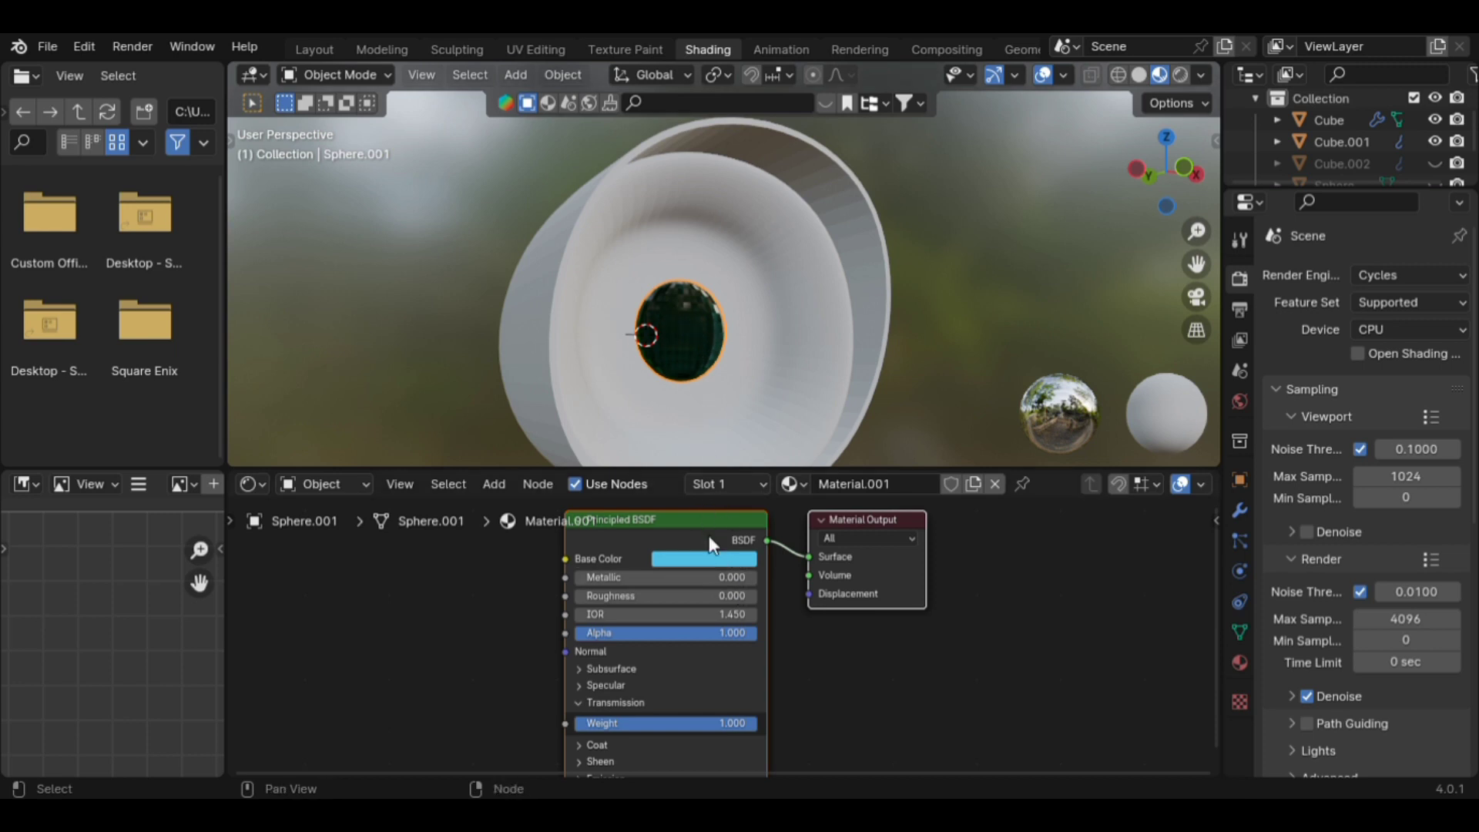
click(705, 559)
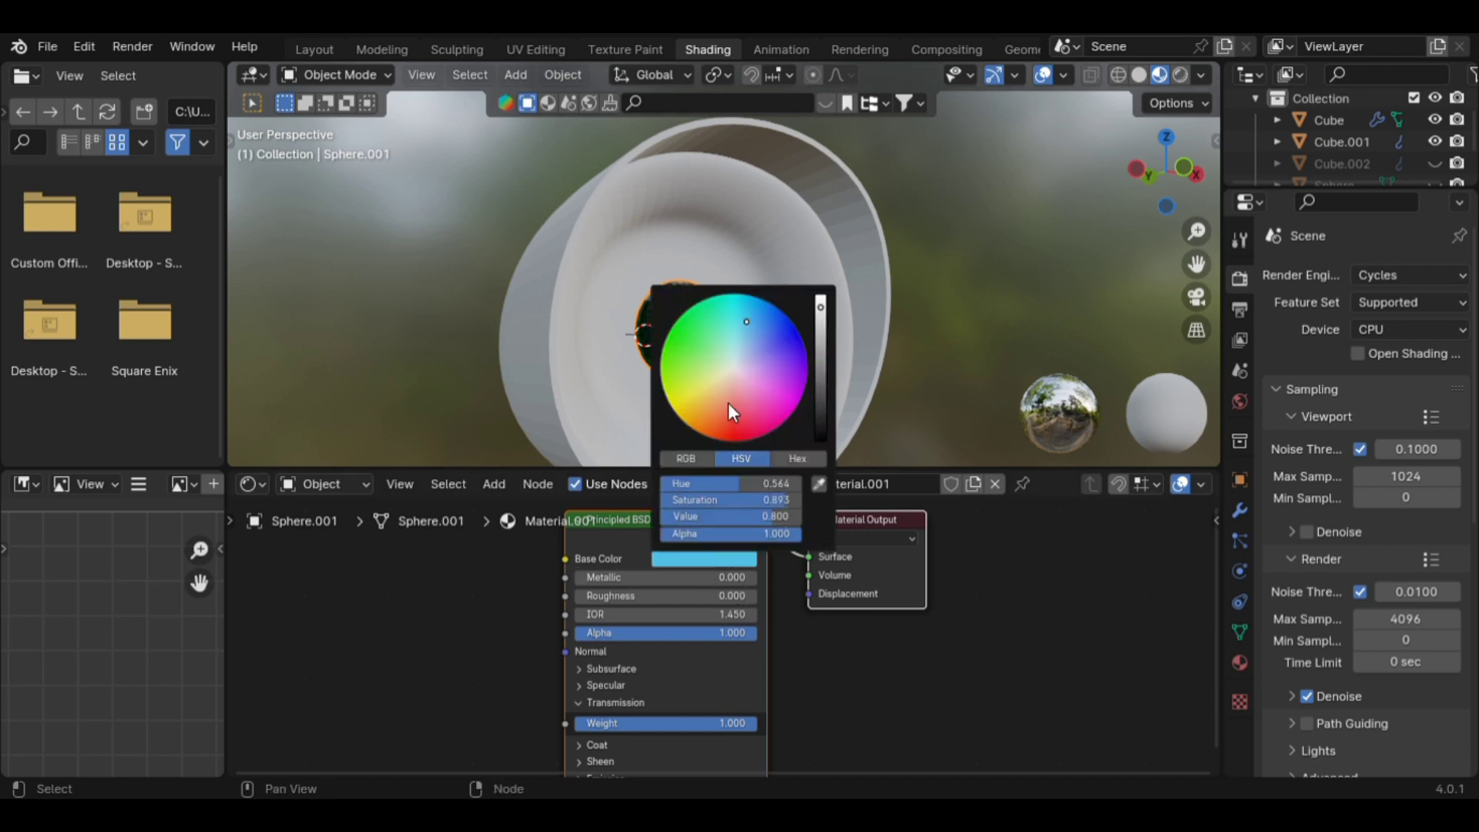
click(752, 338)
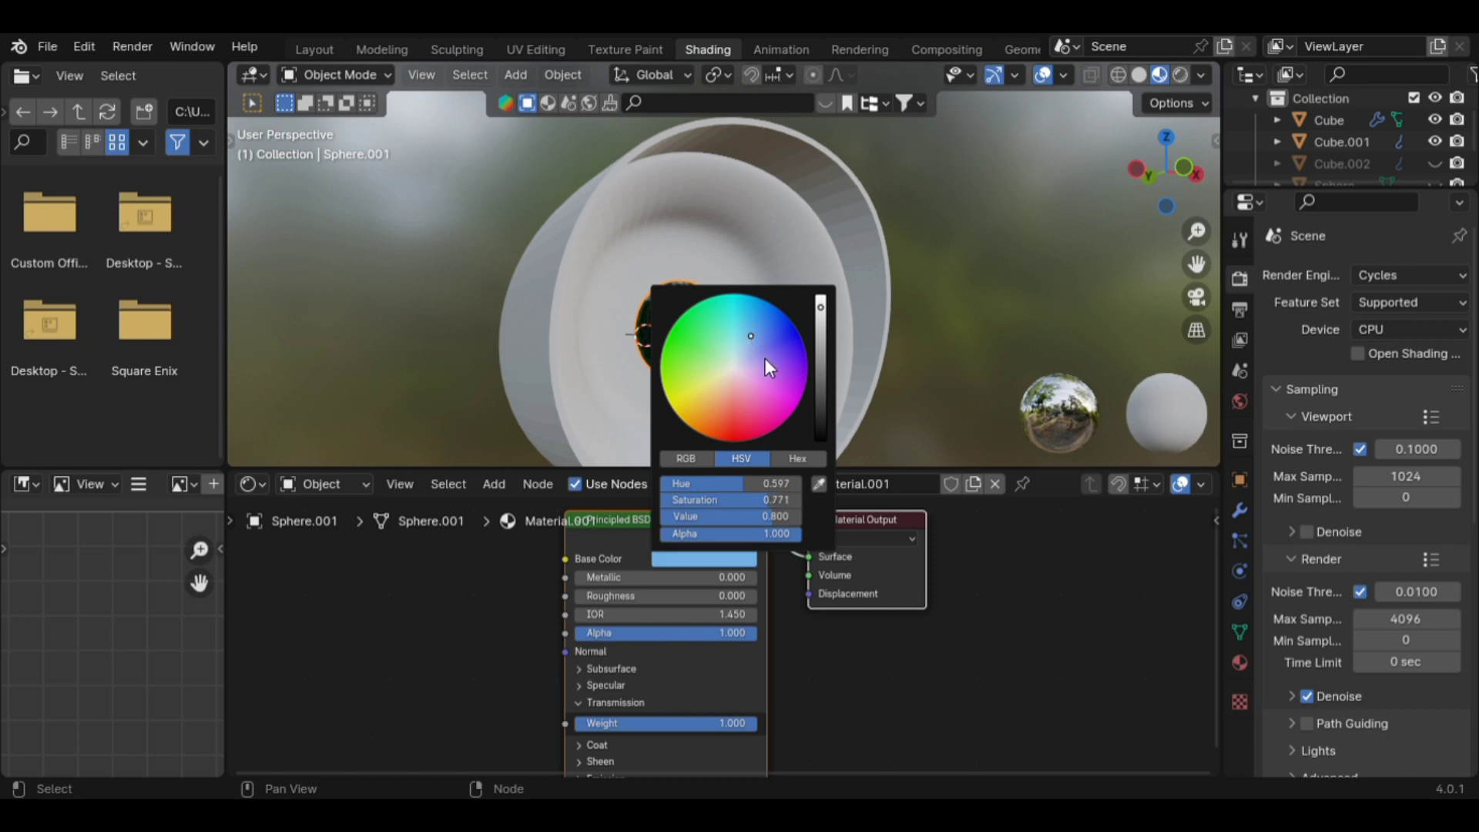
click(821, 298)
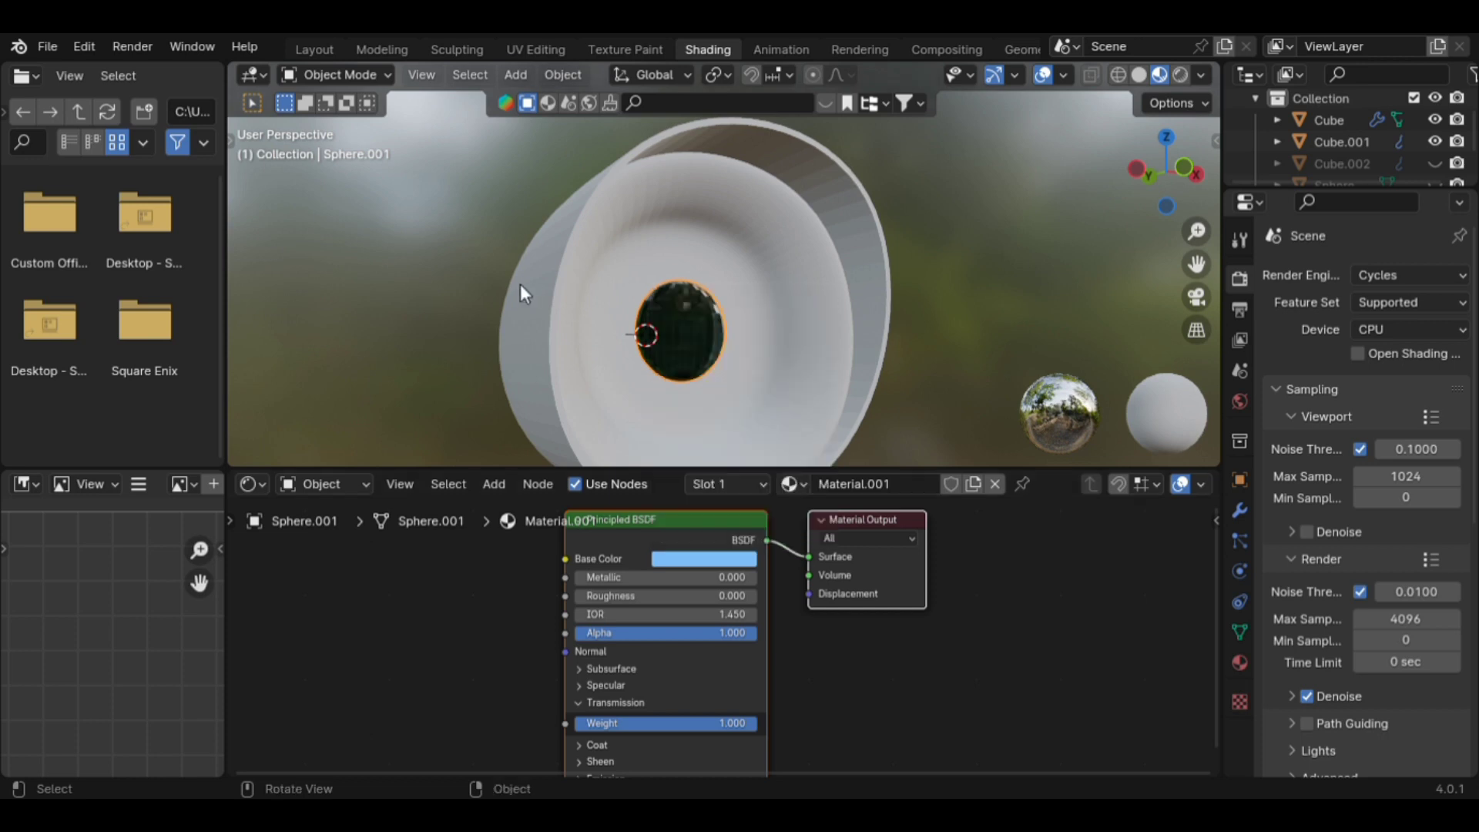
click(743, 555)
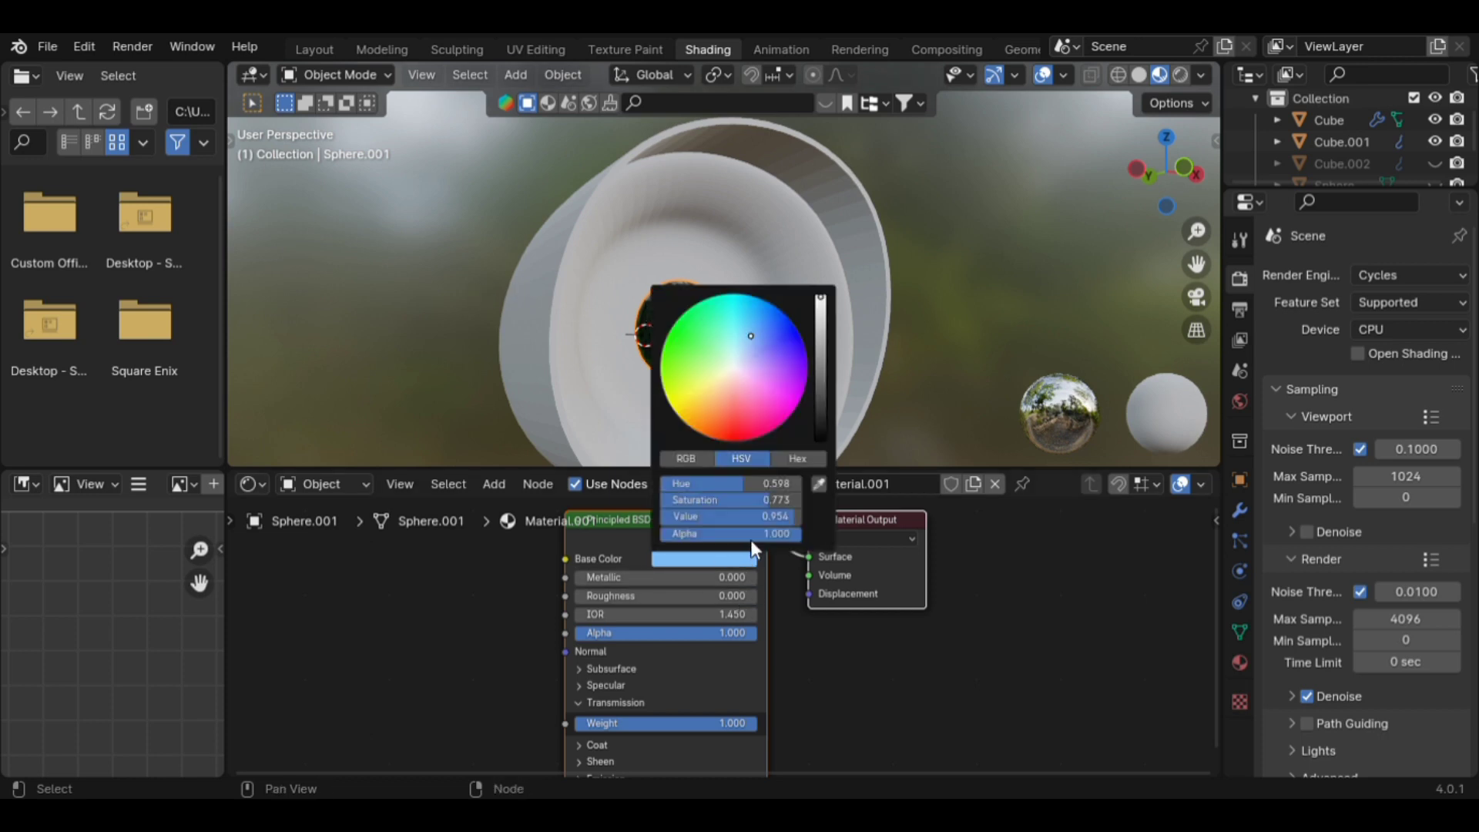
click(824, 325)
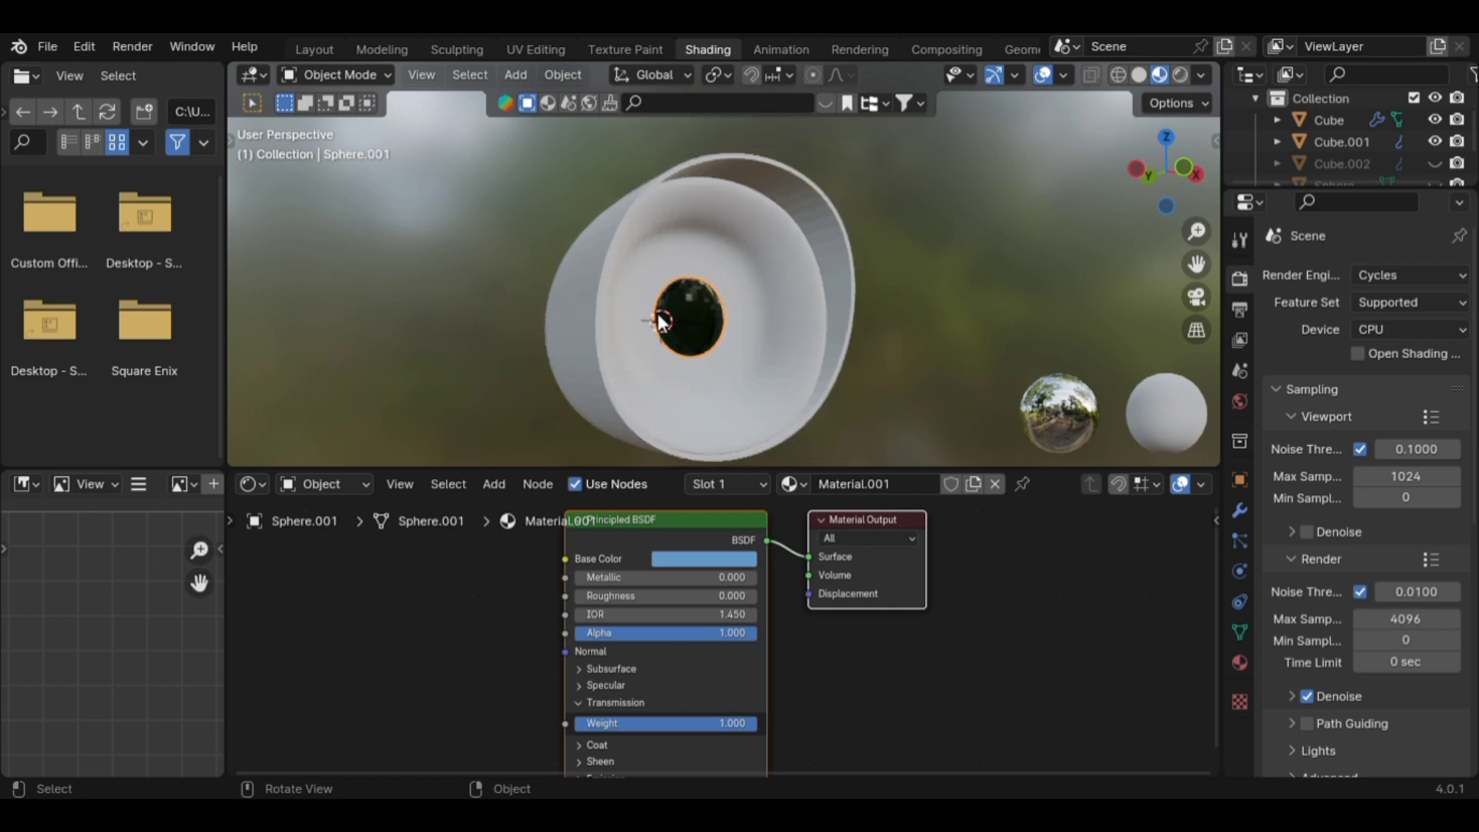
Apply Shade Smooth to the smallest lens disc inside the inner shell.
middle_drag(633, 333, 750, 359)
scroll(632, 359, up, 4)
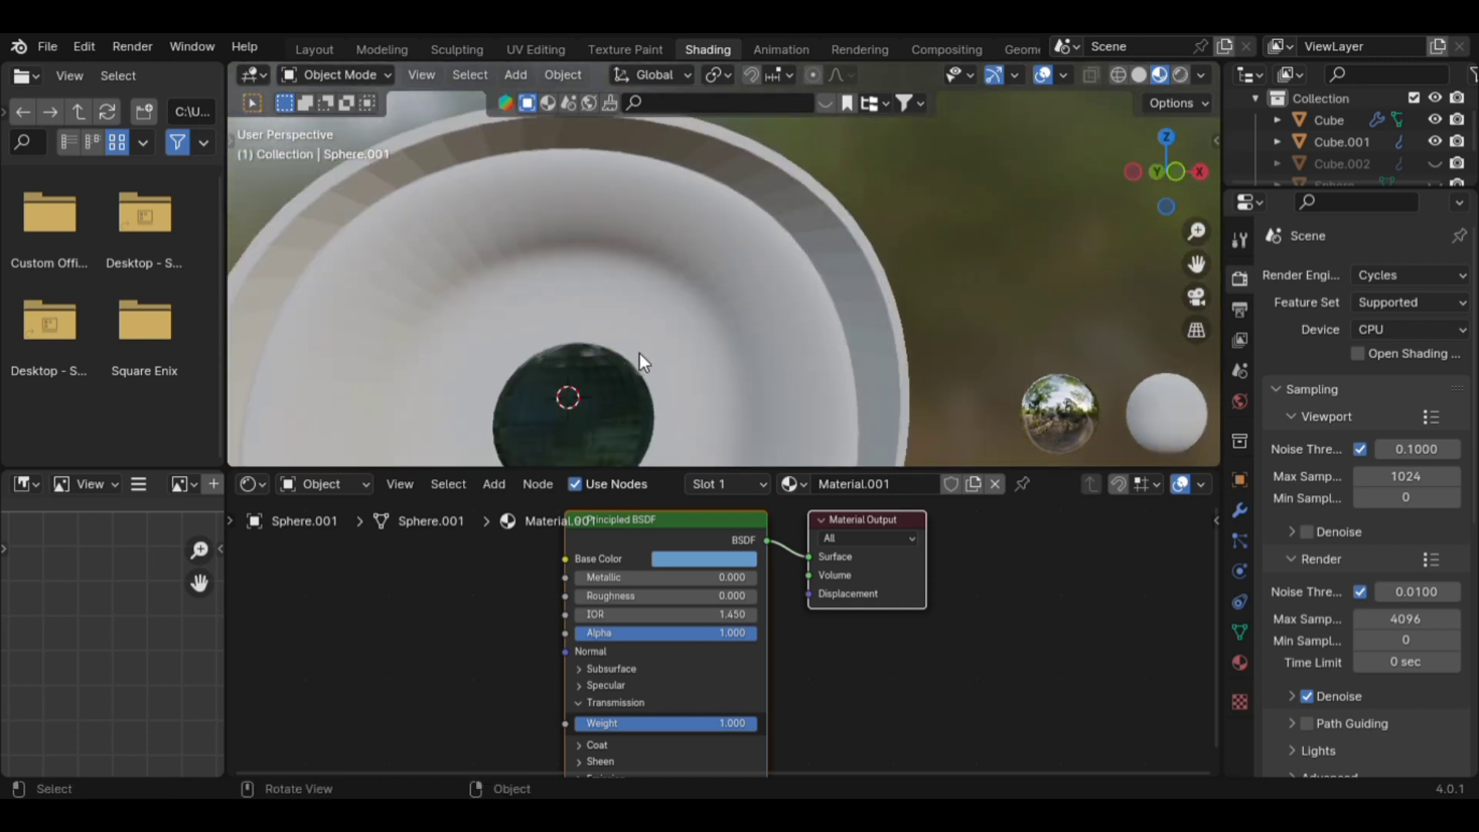
scroll(629, 355, down, 3)
scroll(620, 351, up, 1)
middle_drag(620, 350, 674, 342)
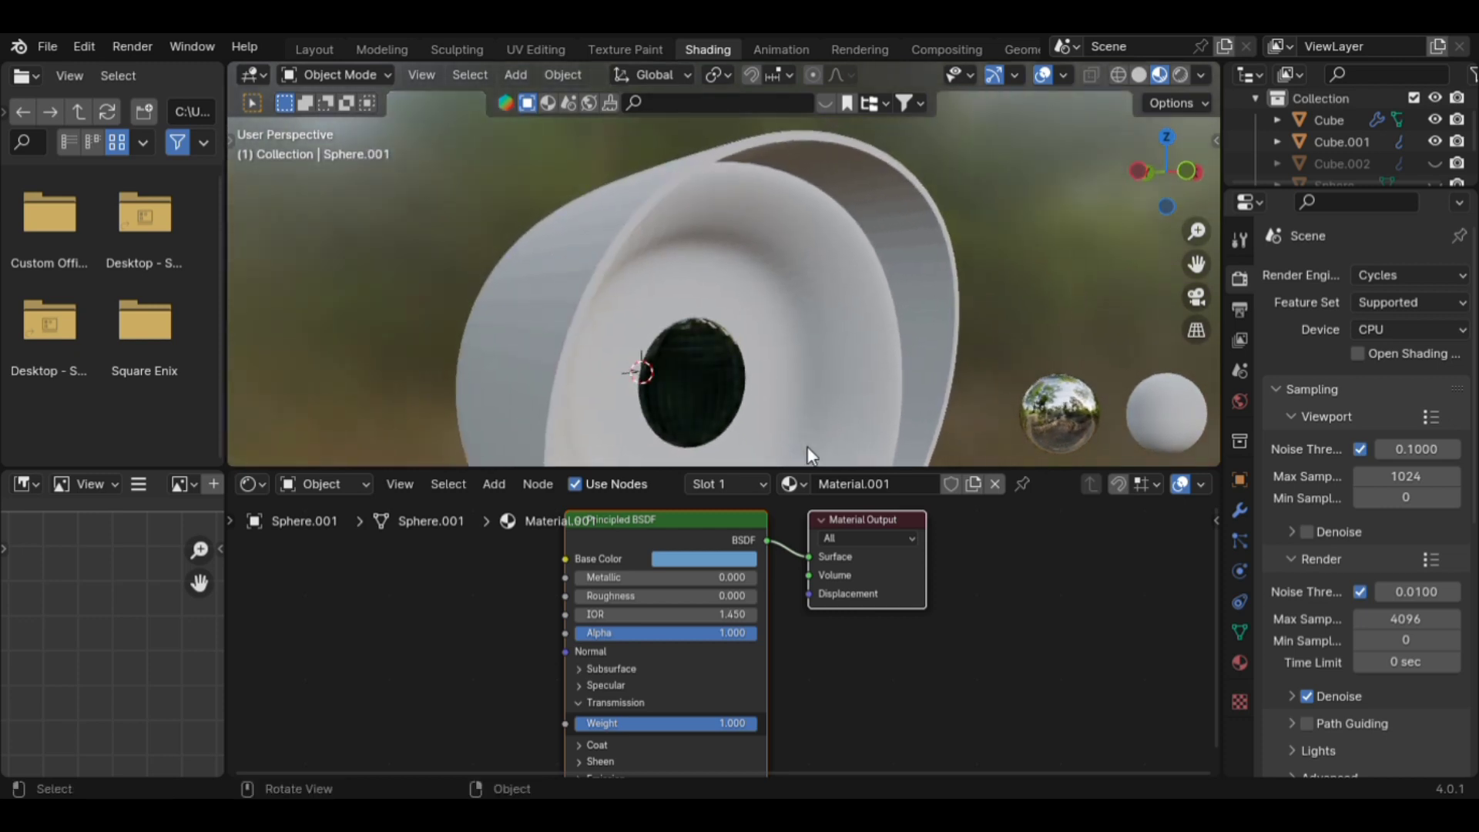
right_click(702, 355)
click(829, 353)
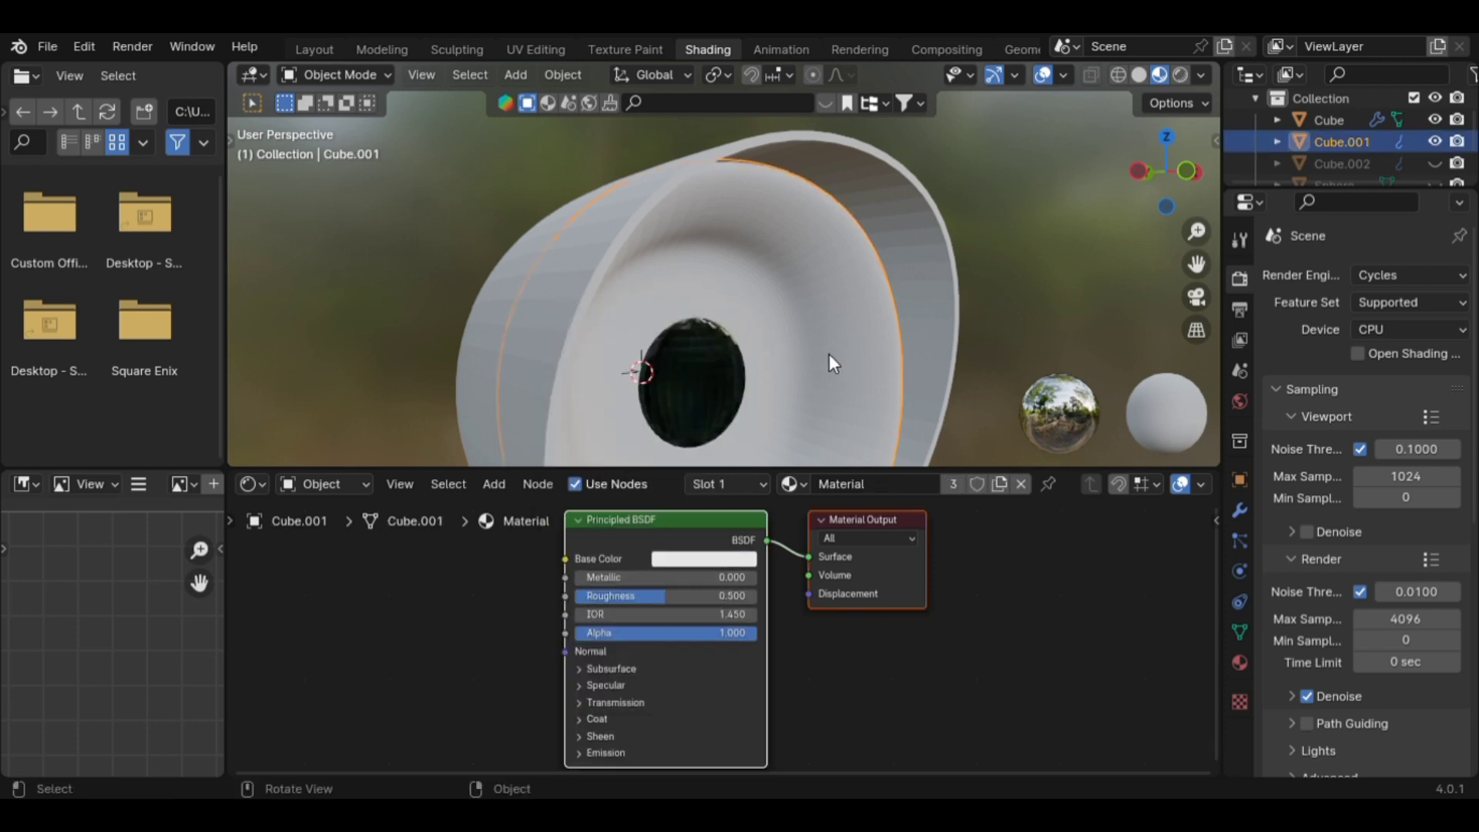
right_click(791, 356)
click(682, 349)
right_click(691, 348)
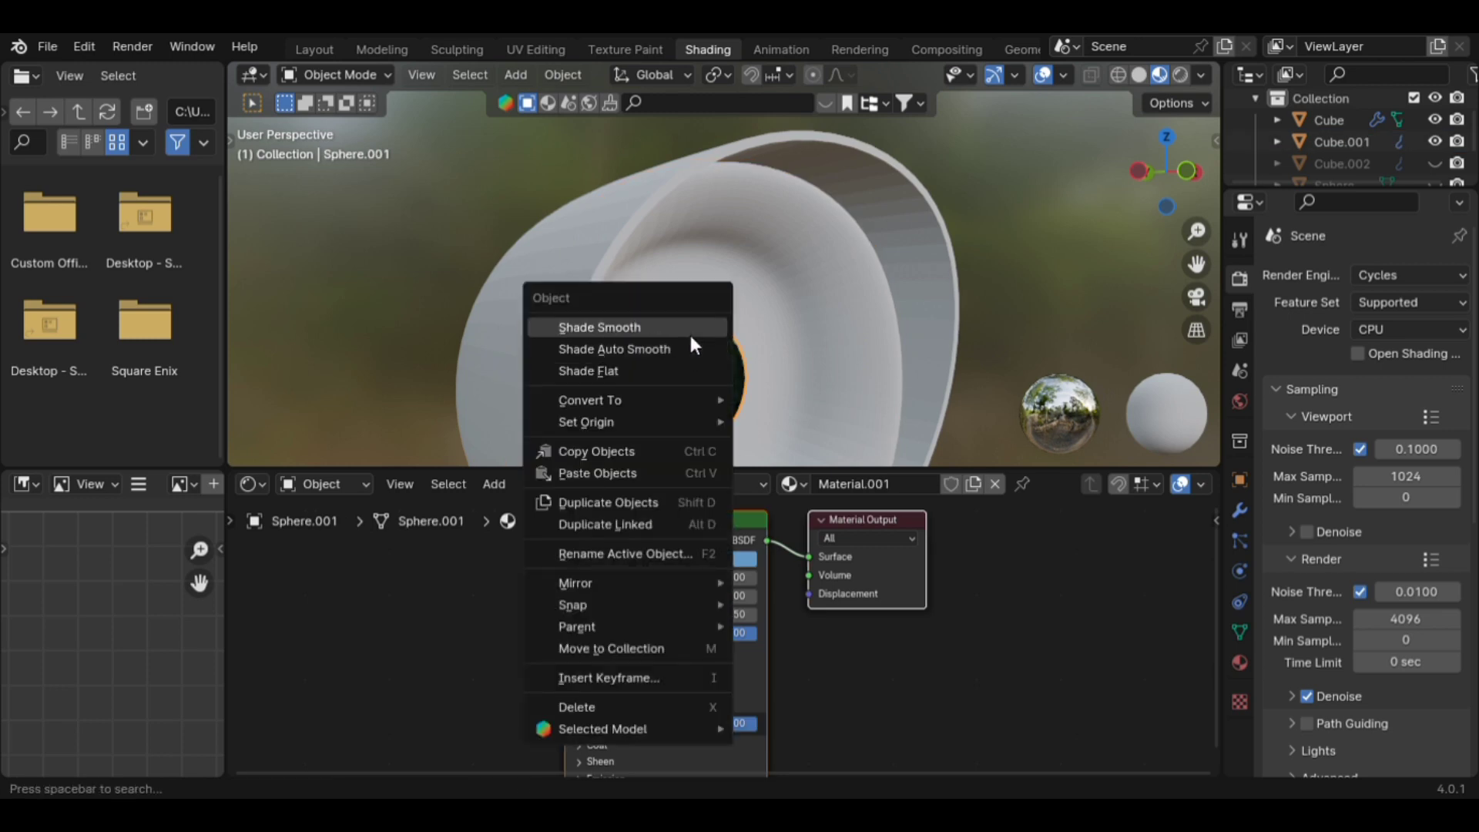
click(691, 335)
scroll(707, 368, down, 3)
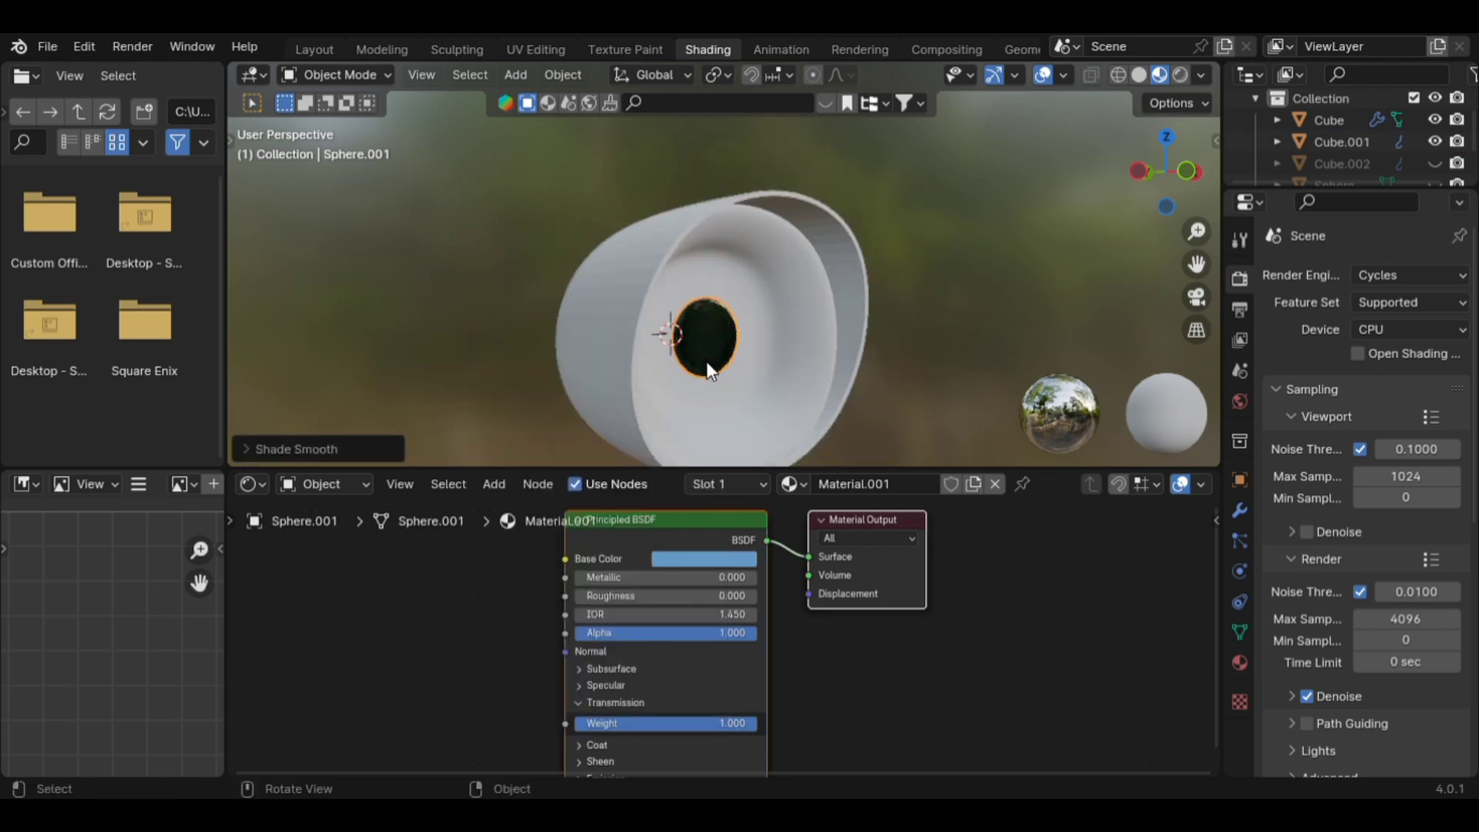
Select the inner shell and darken its material's base color to a neutral mid grey.
click(942, 317)
click(749, 332)
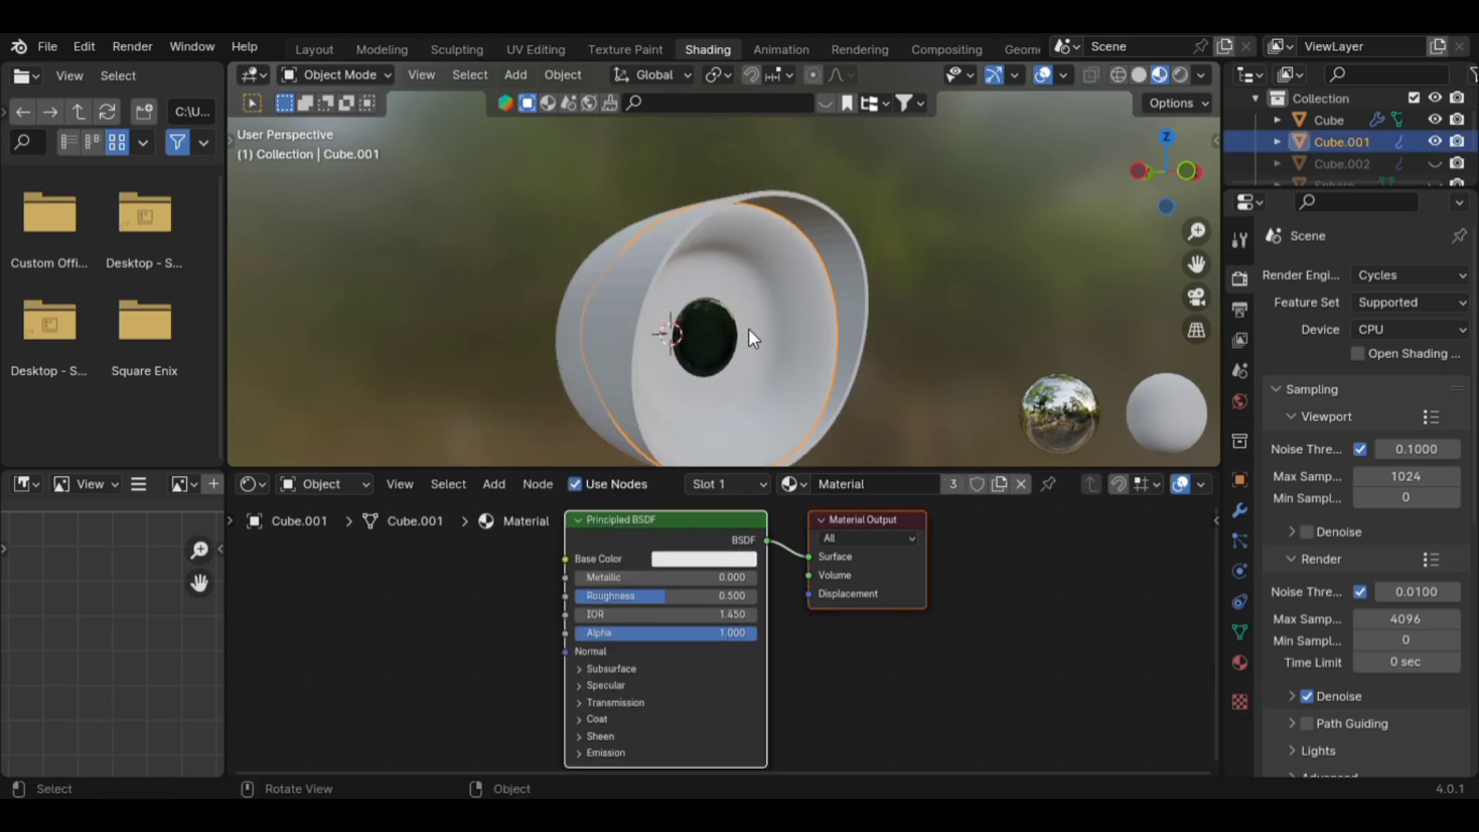
click(704, 558)
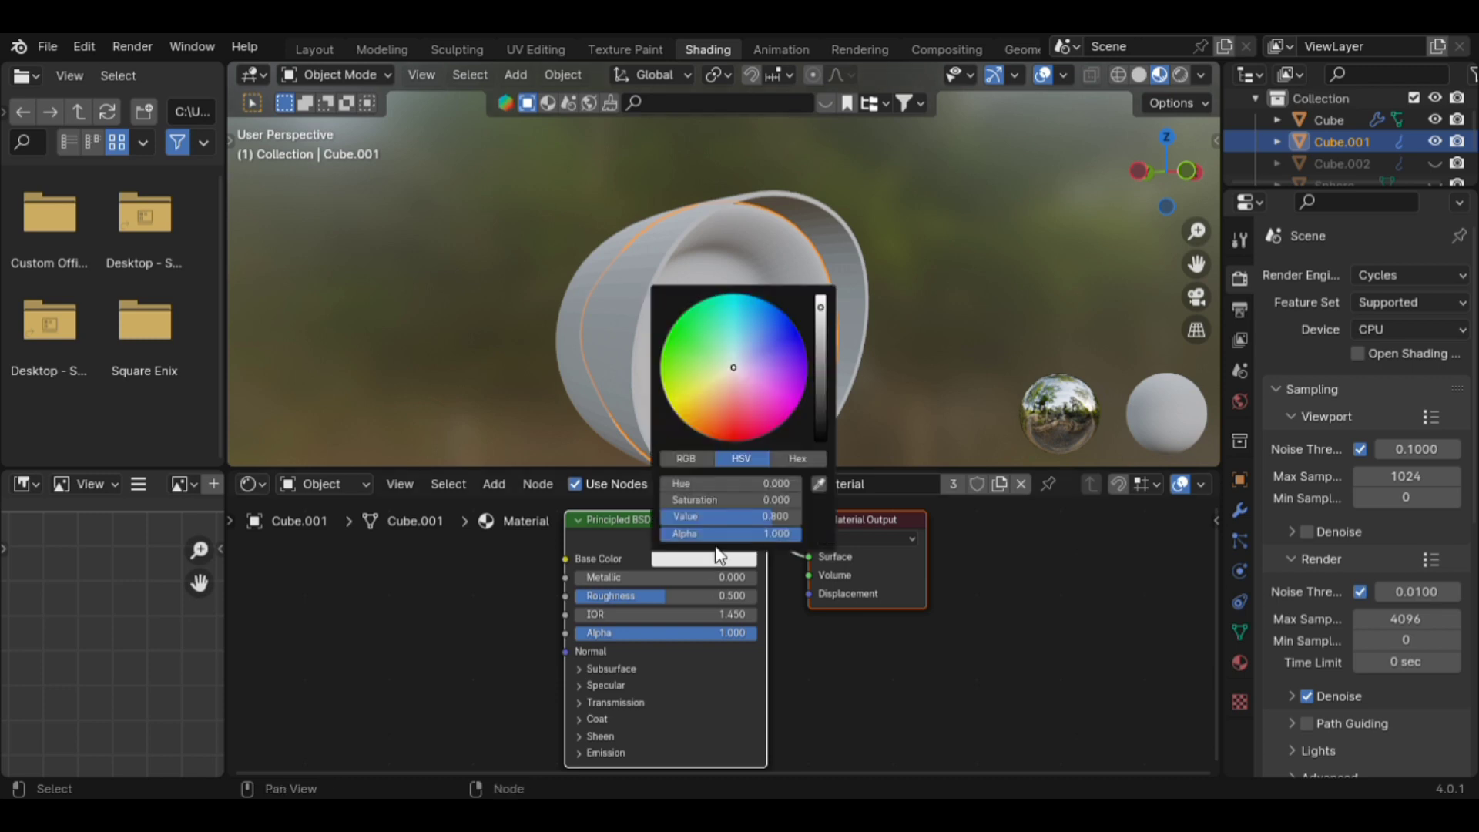
click(821, 365)
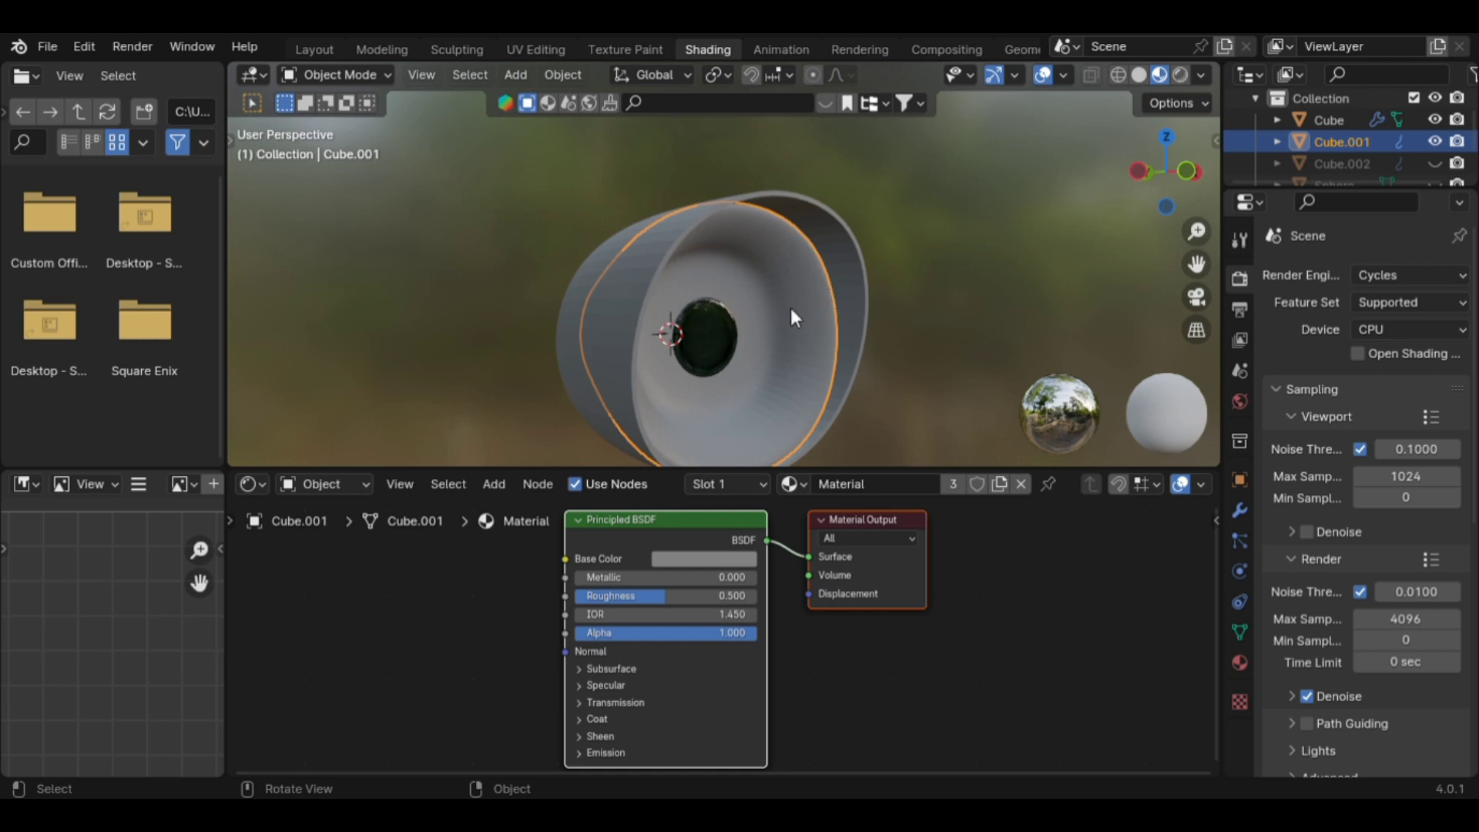
Replace the outer housing's shared material with a new one in darkened green, hue about 0.26 and saturation about 0.98.
click(829, 230)
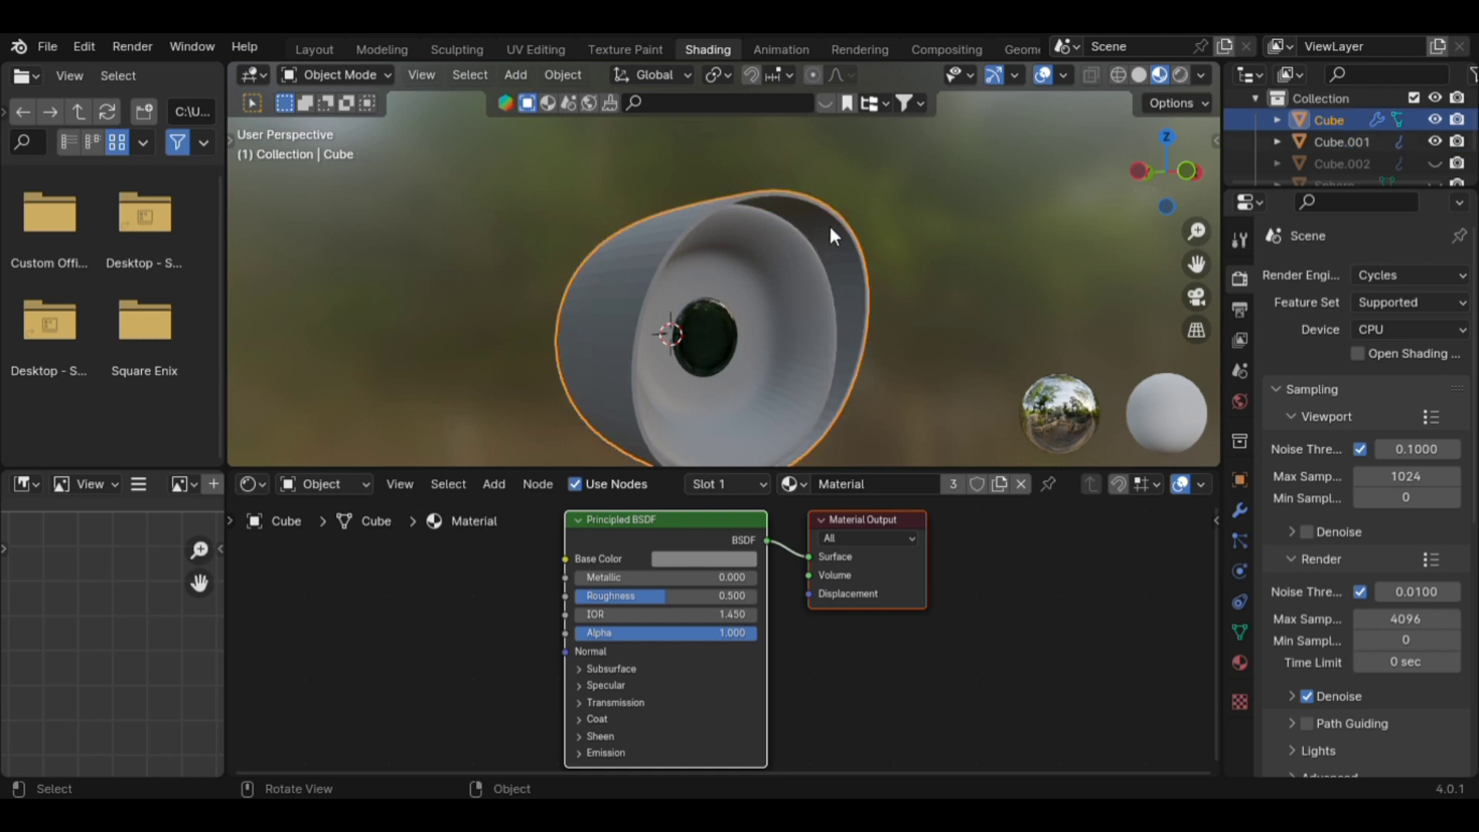
click(1020, 484)
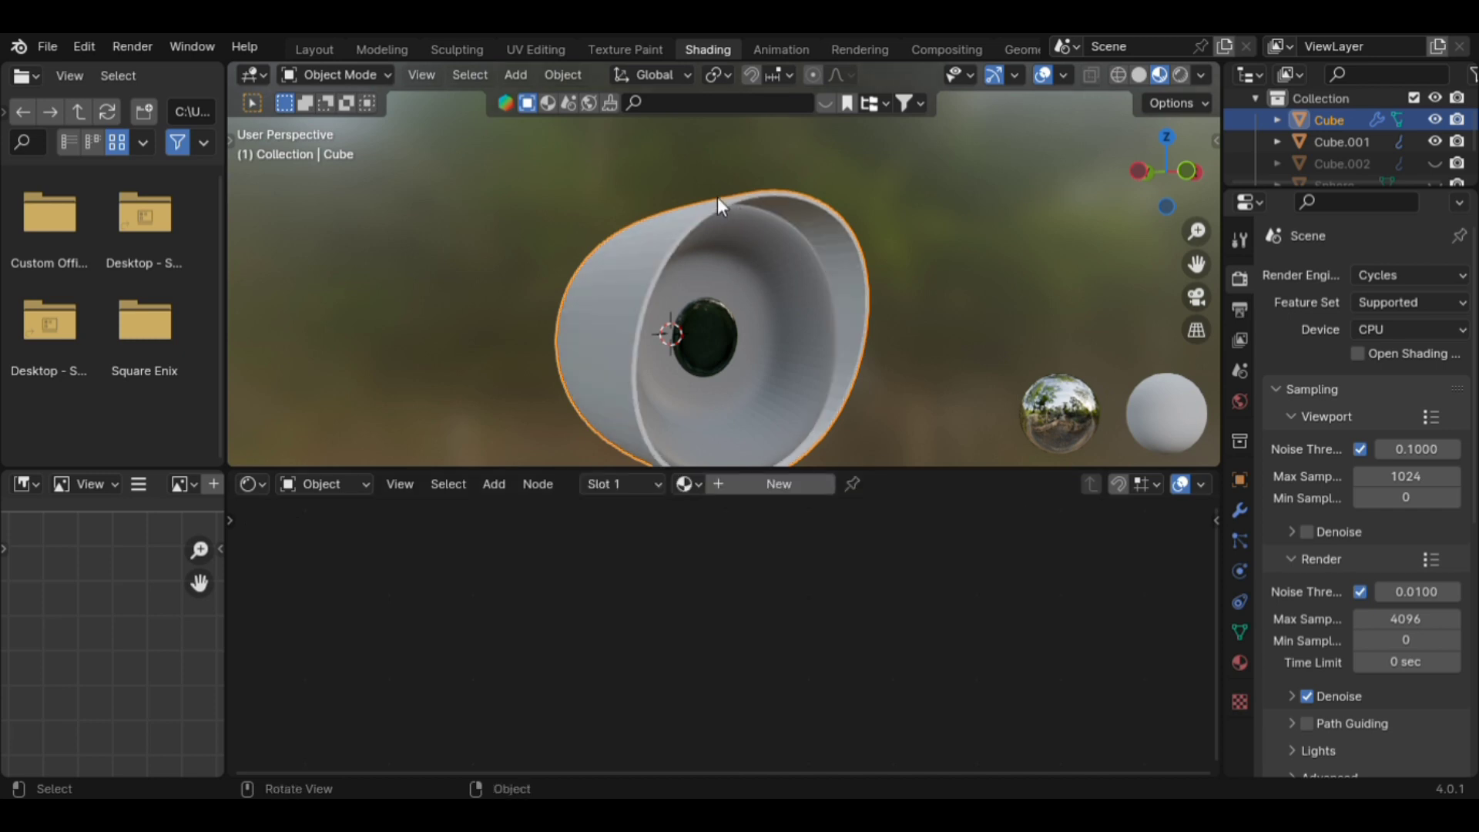
click(778, 484)
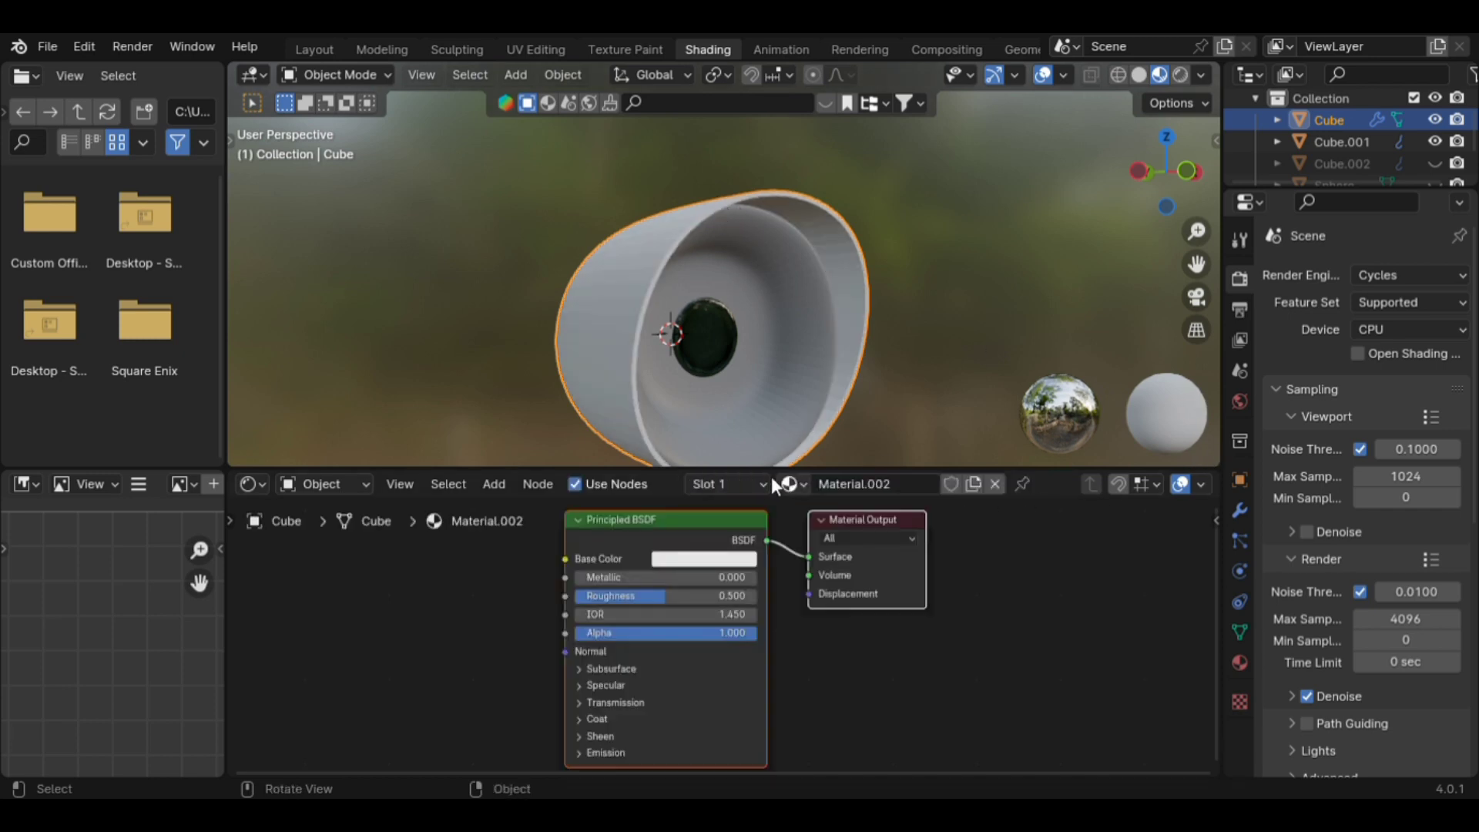
click(724, 557)
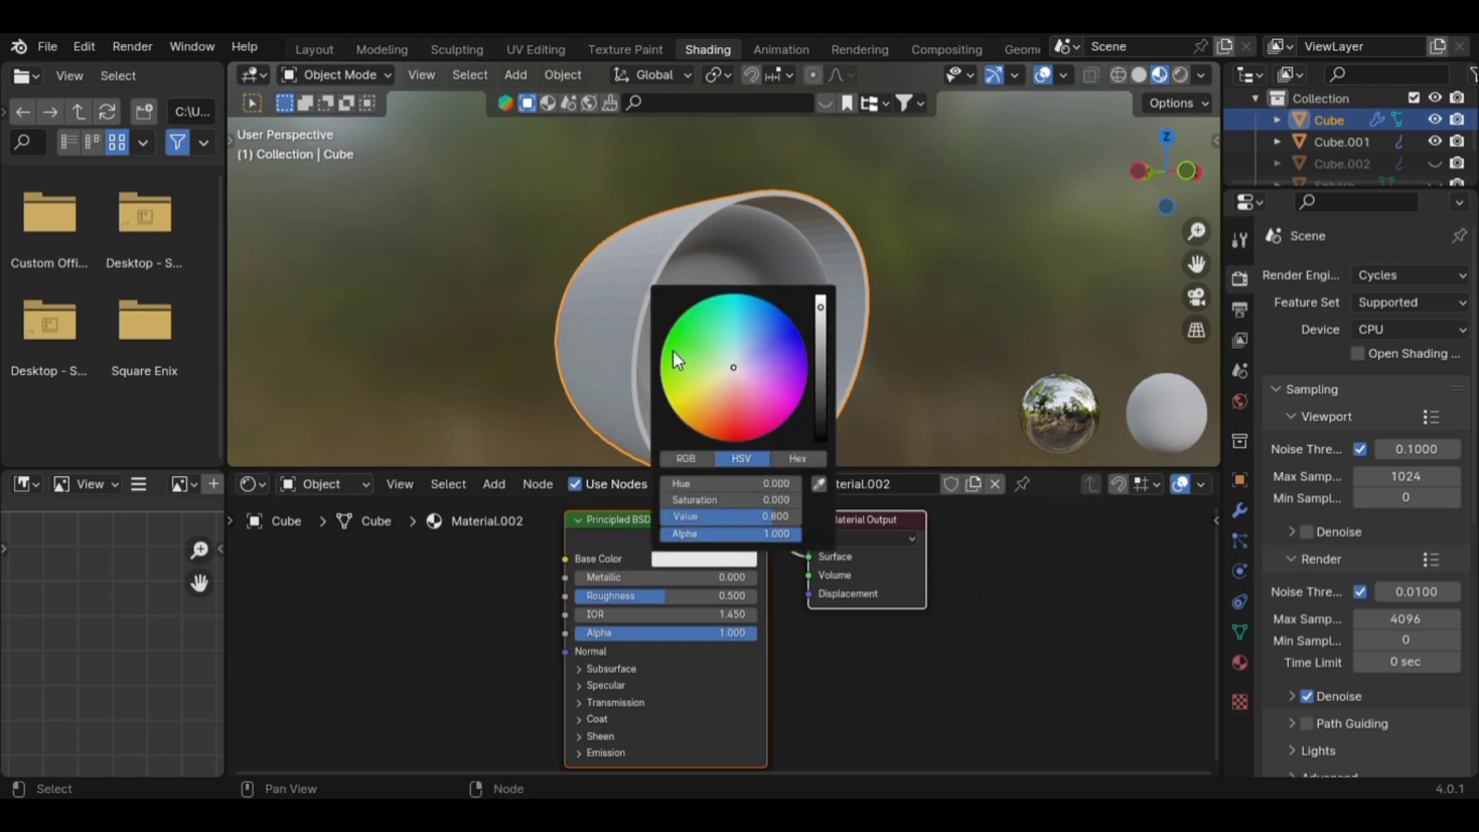
click(672, 377)
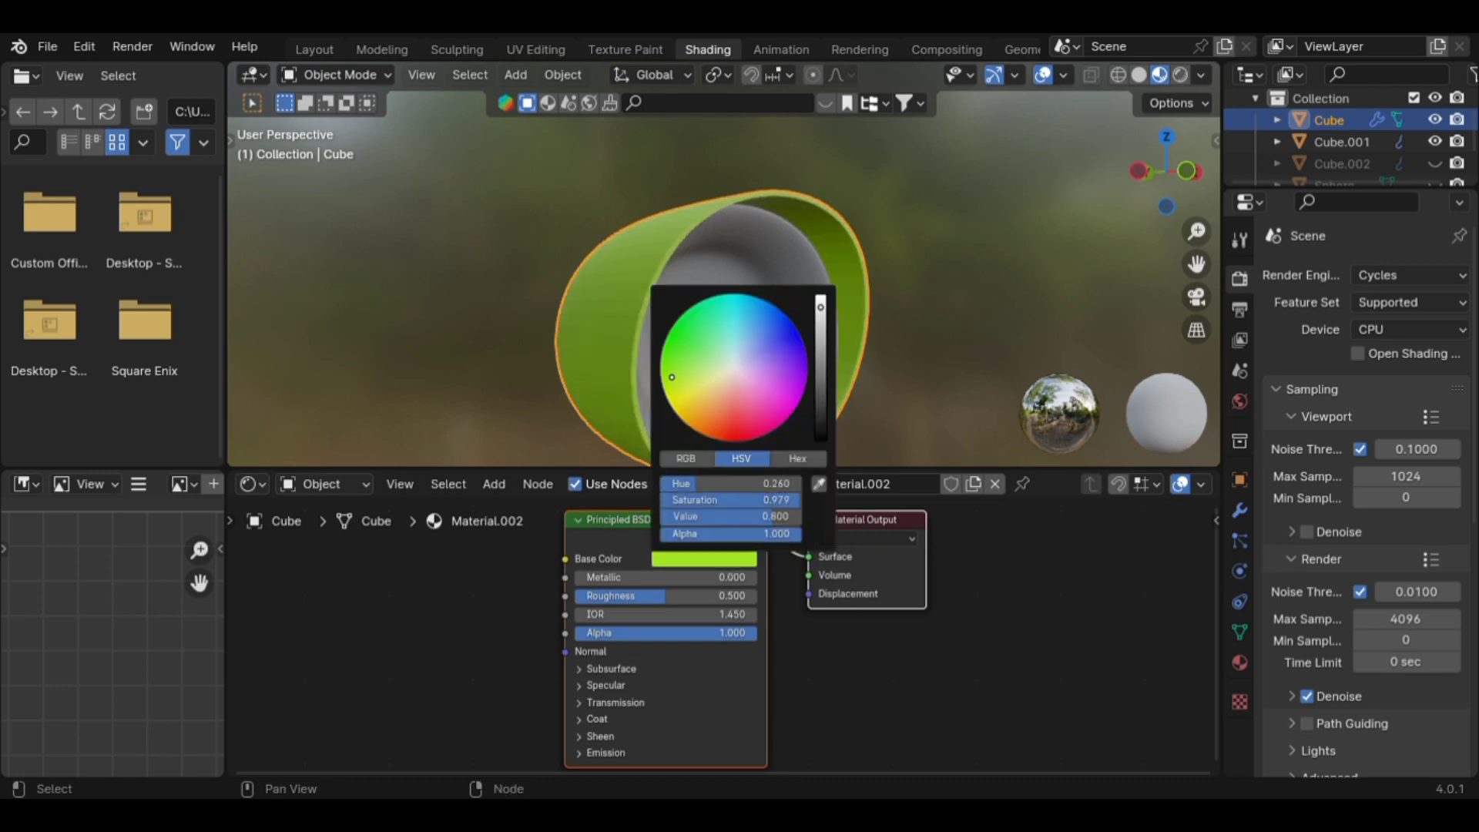
click(819, 359)
Apply Shade Smooth to the outer housing and to the inner shell.
right_click(627, 254)
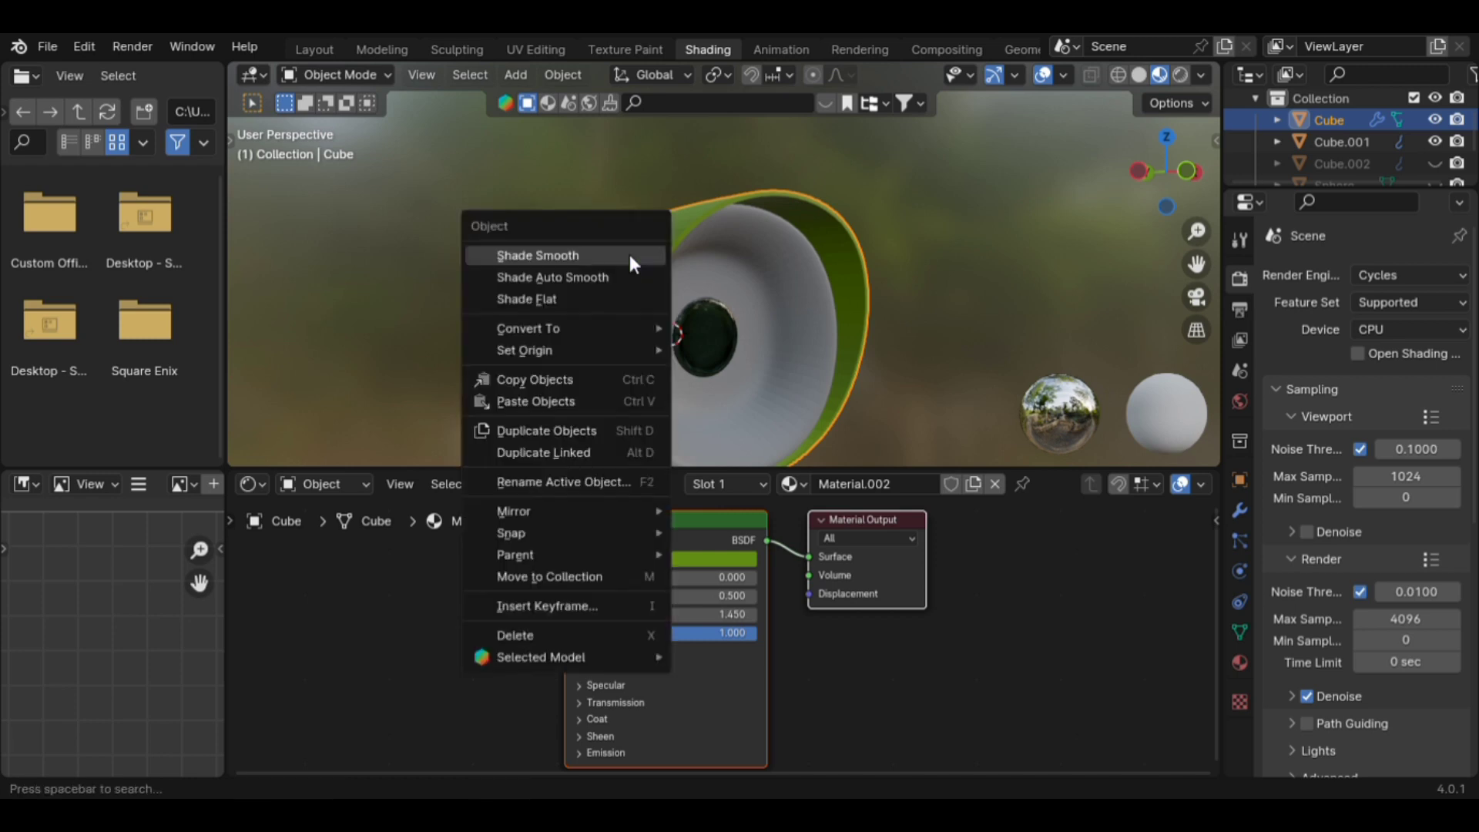
click(630, 256)
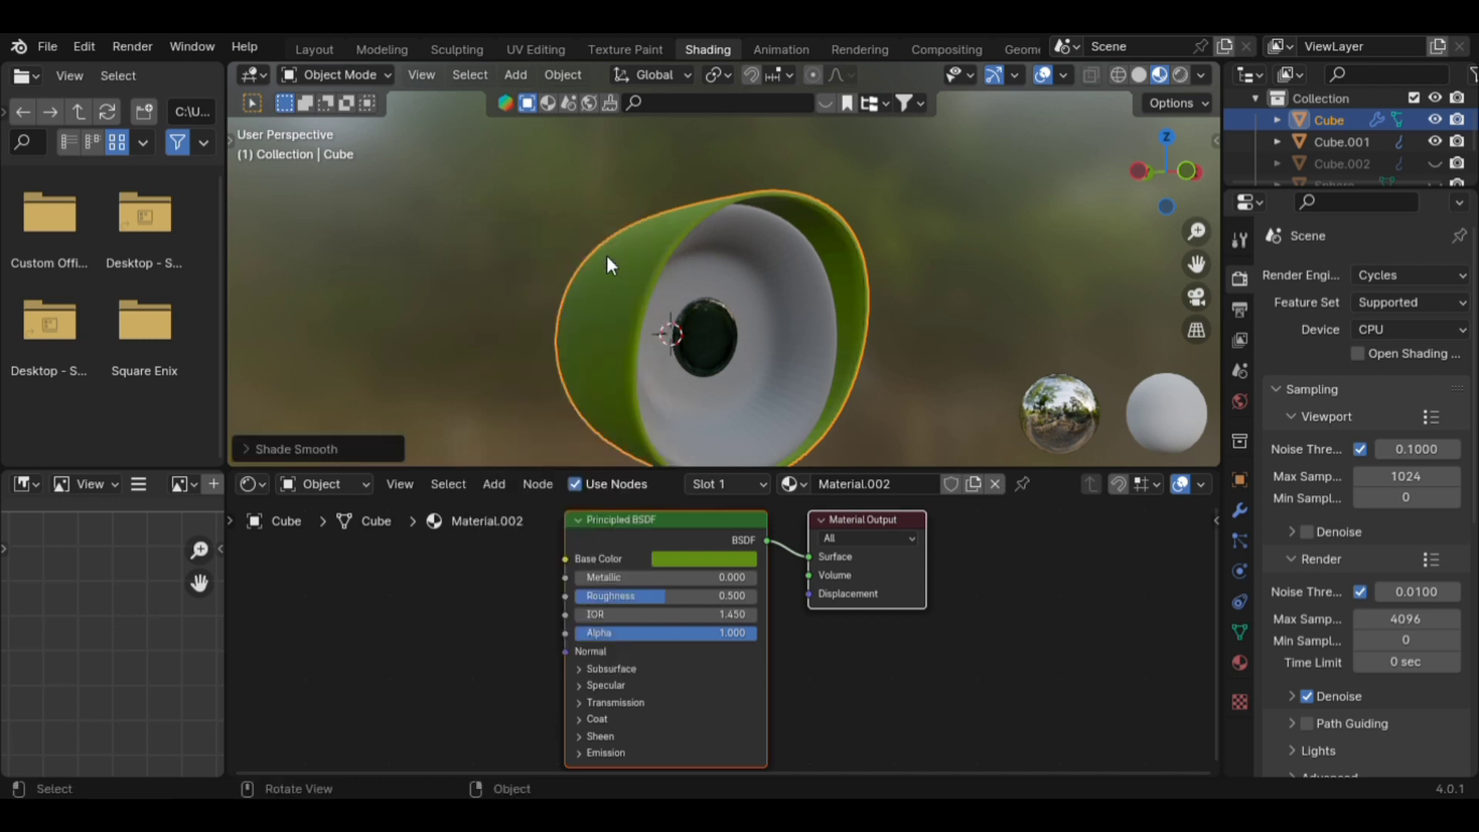
click(751, 260)
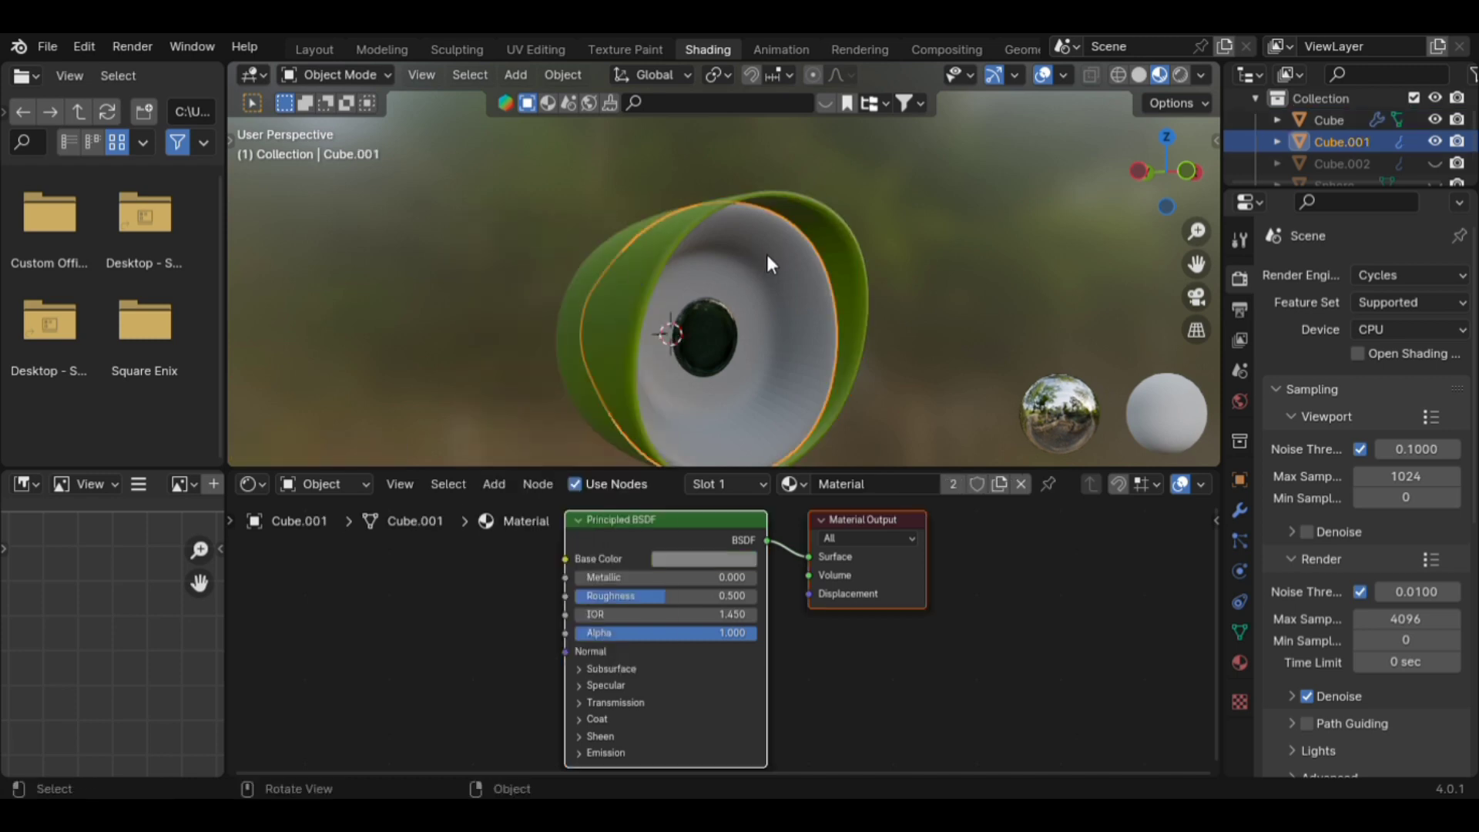
right_click(785, 306)
click(785, 309)
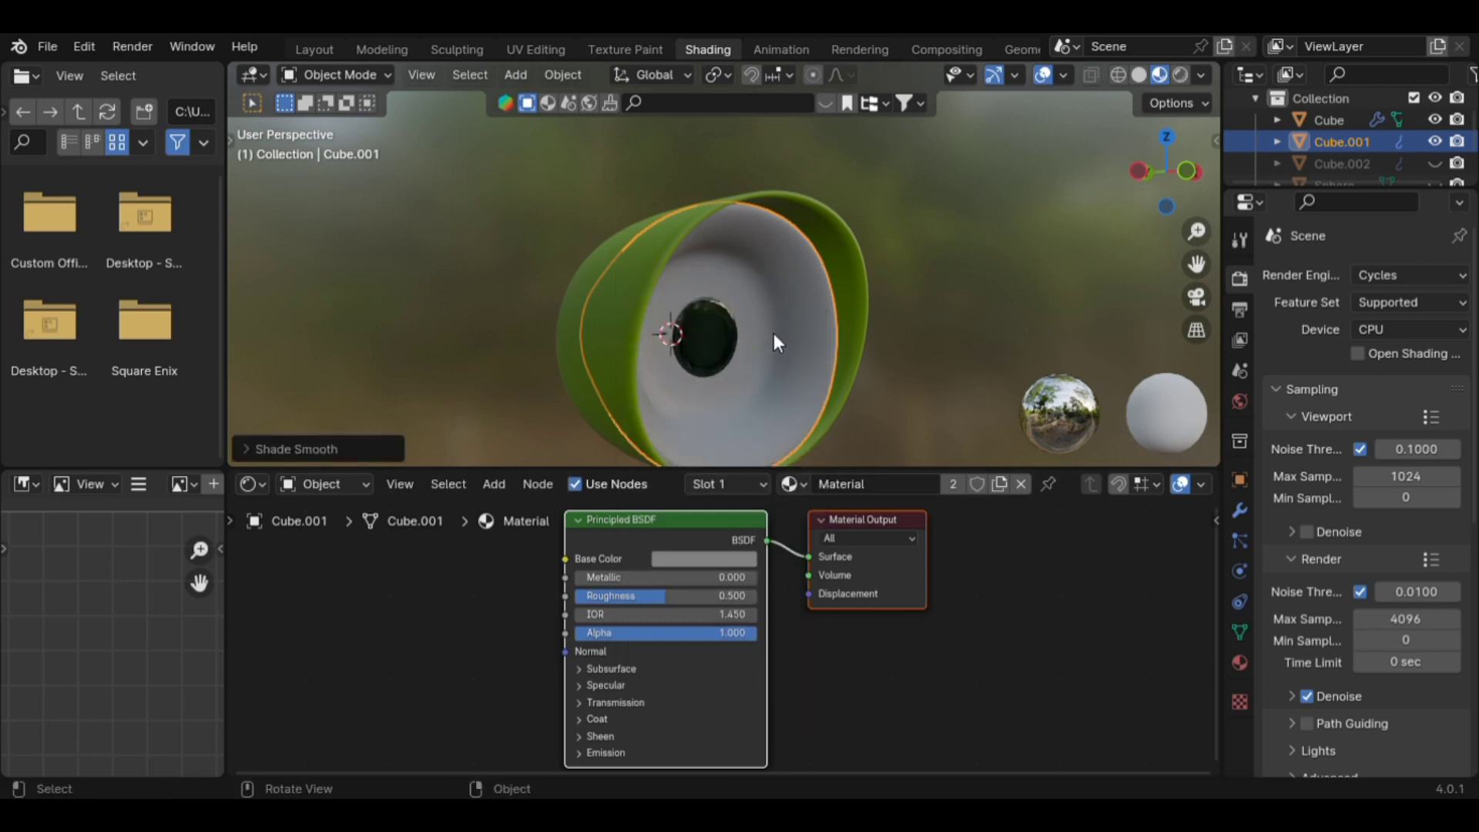
Unhide all hidden objects and hide only the large front disc again.
middle_drag(774, 334, 798, 317)
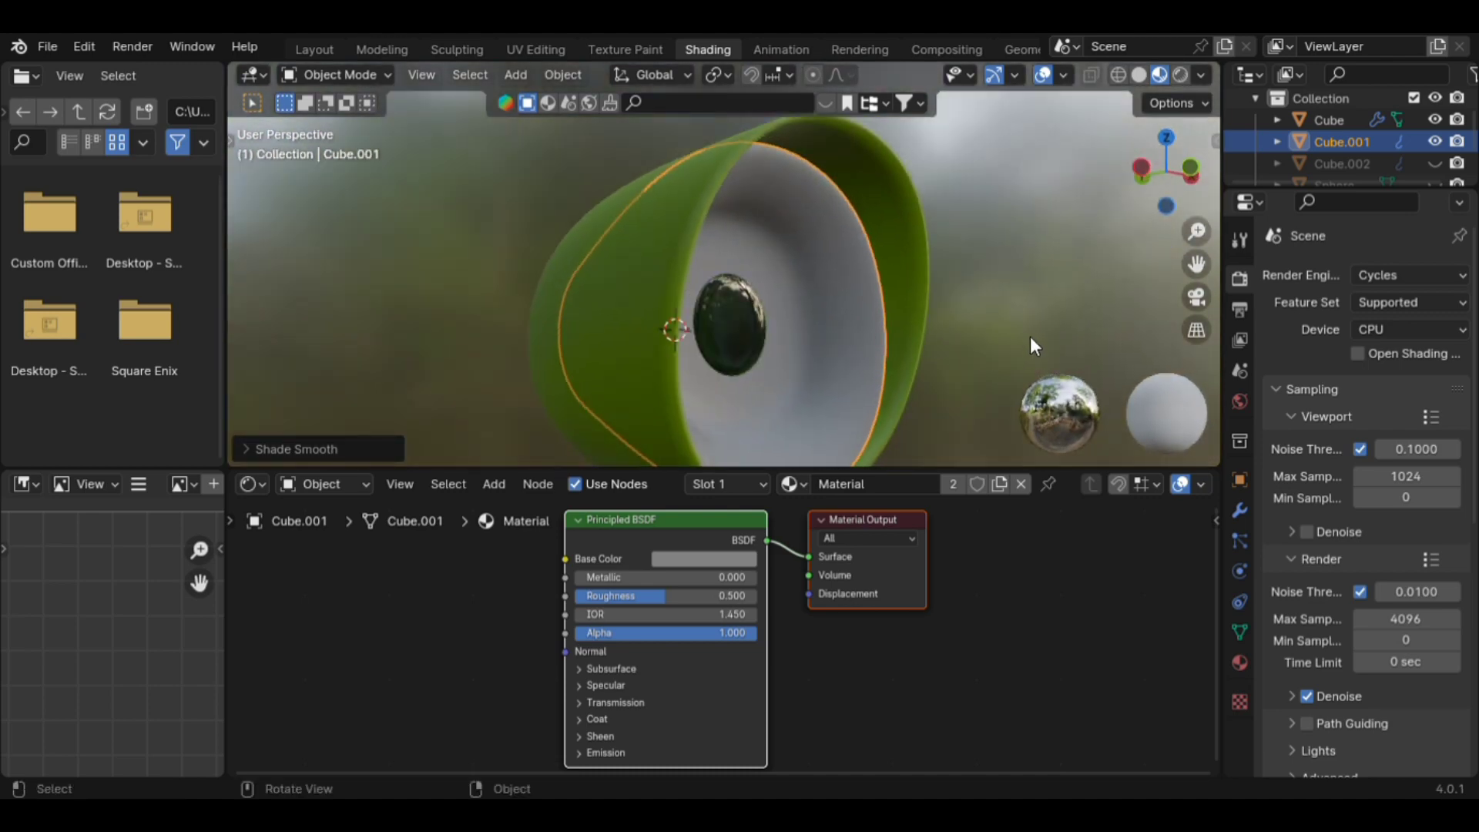
scroll(1031, 333, down, 5)
middle_drag(935, 312, 921, 345)
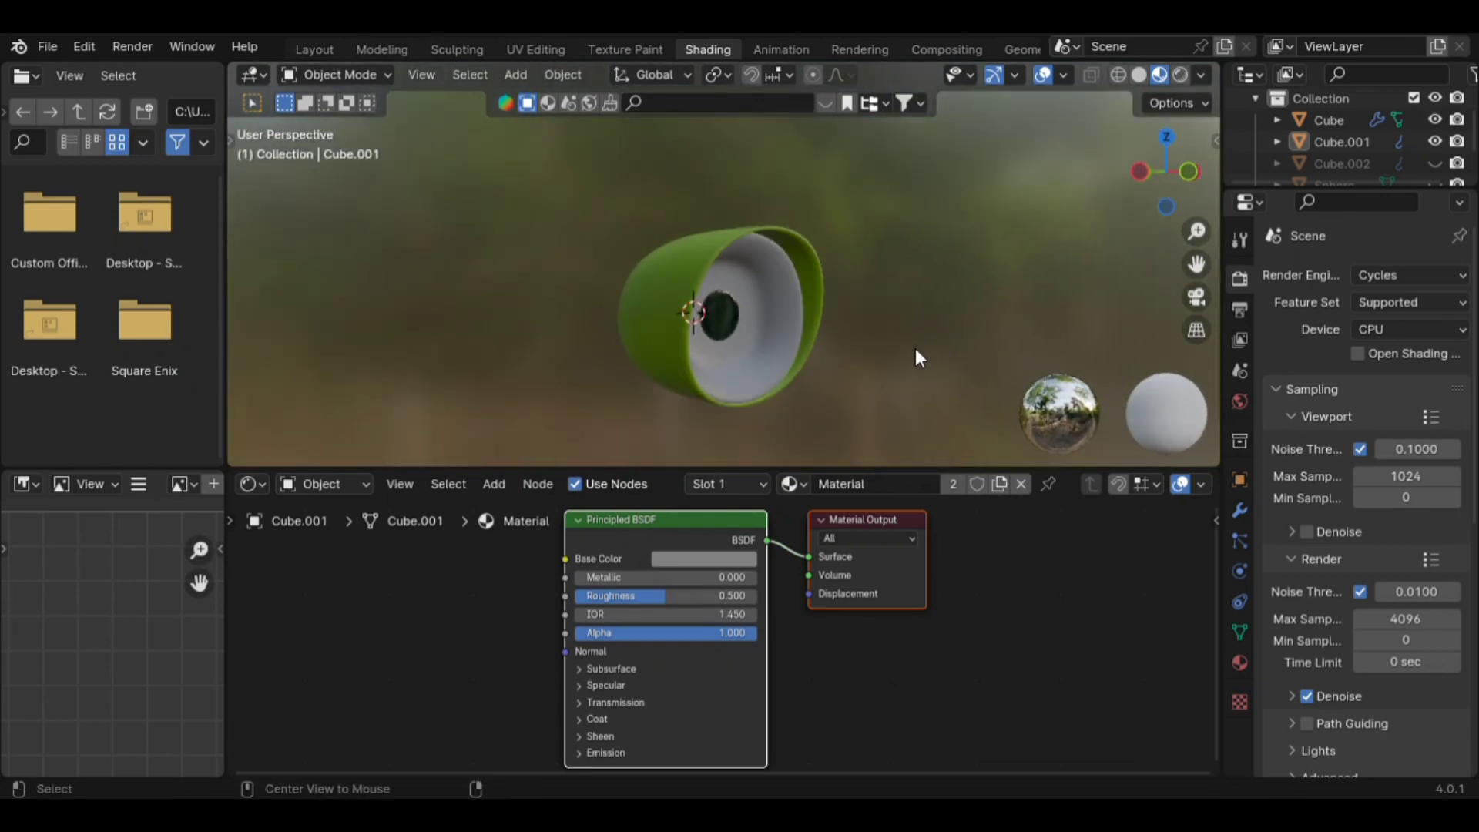
key(alt+h)
click(723, 291)
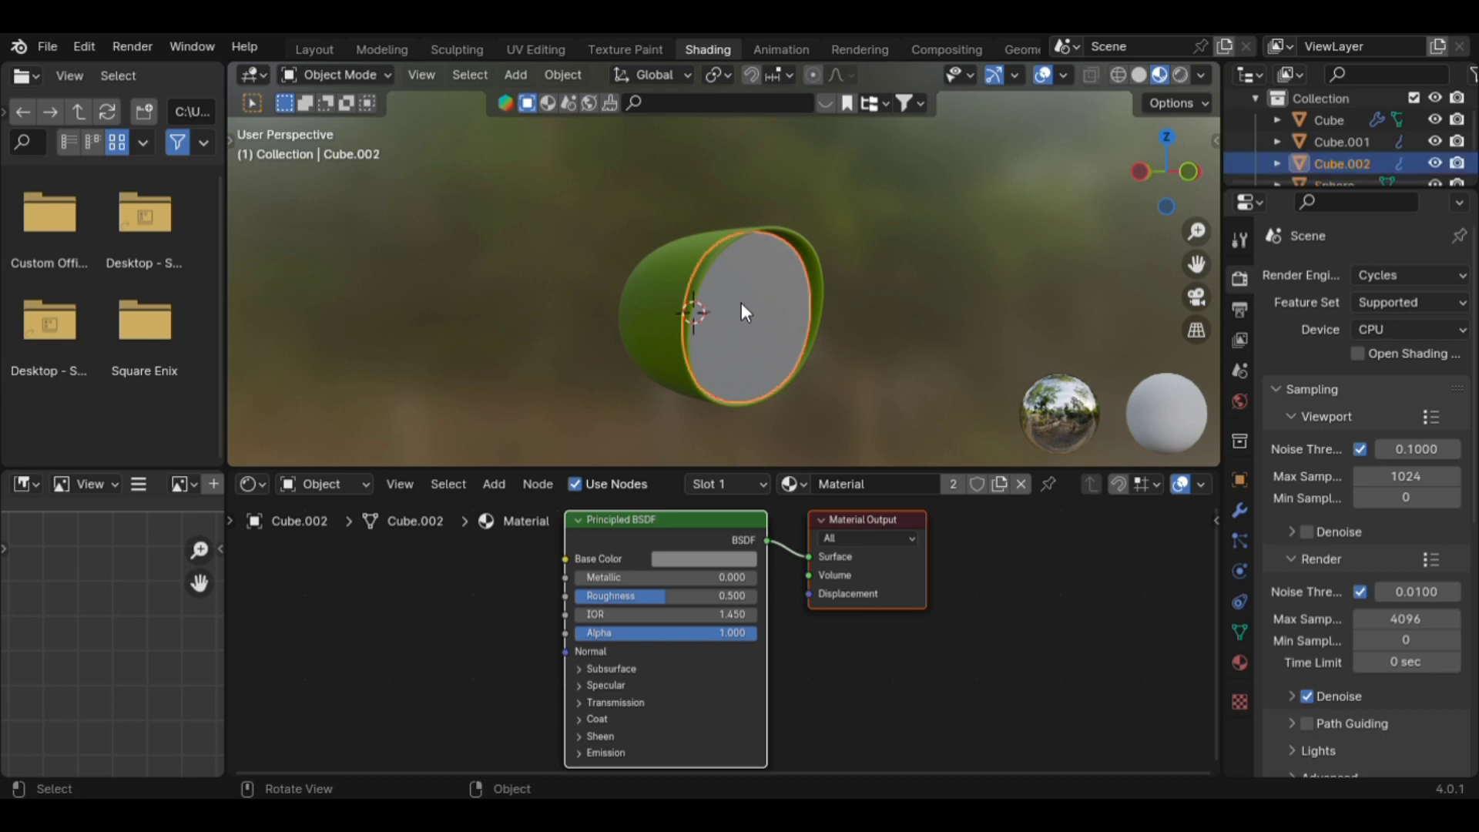
key(h)
Give the larger lens disc a new material with roughness 0 and transmission weight 1, and shade it smooth.
scroll(744, 336, up, 2)
click(744, 336)
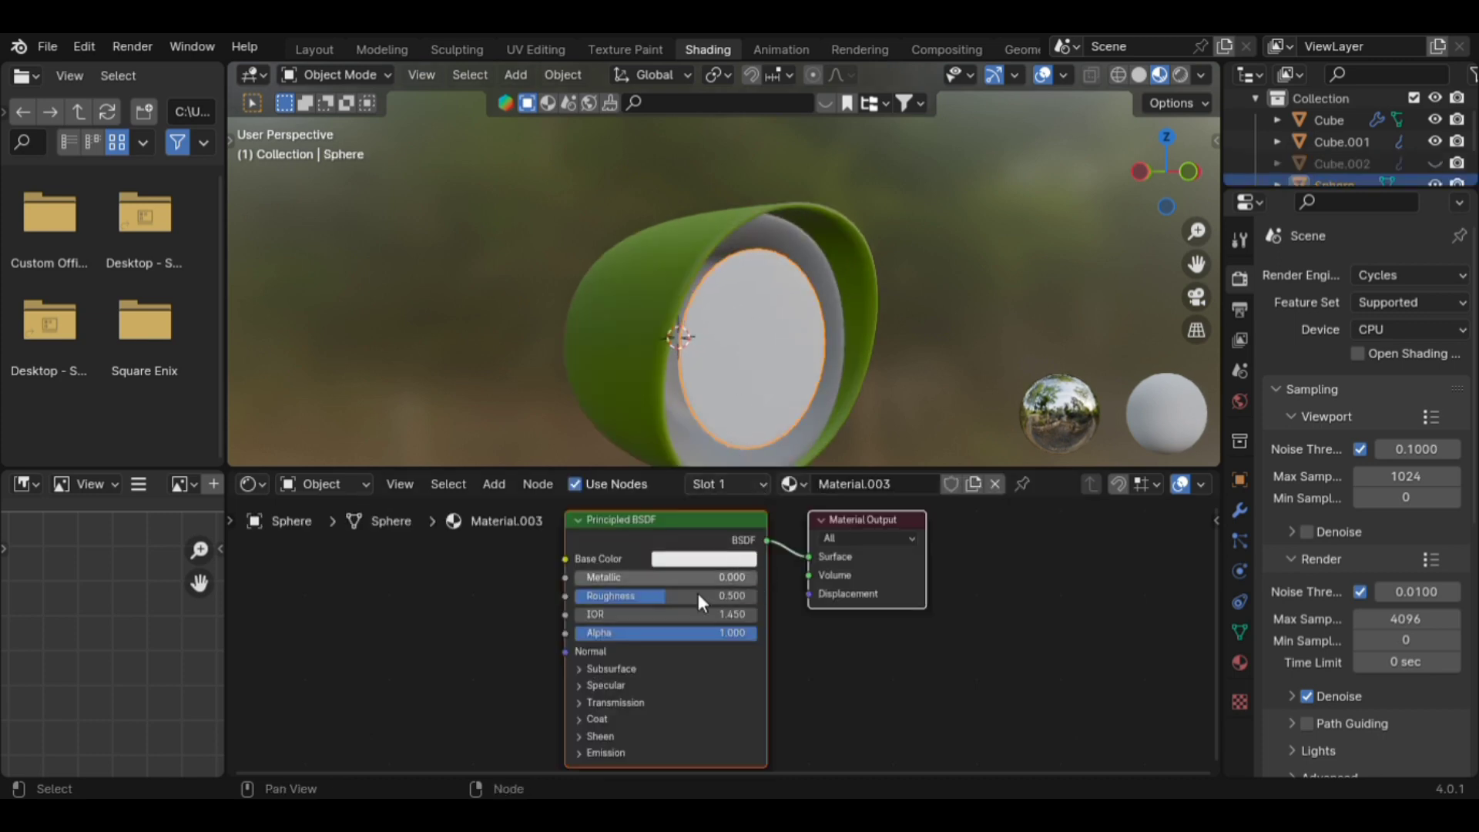
drag(667, 597, 575, 597)
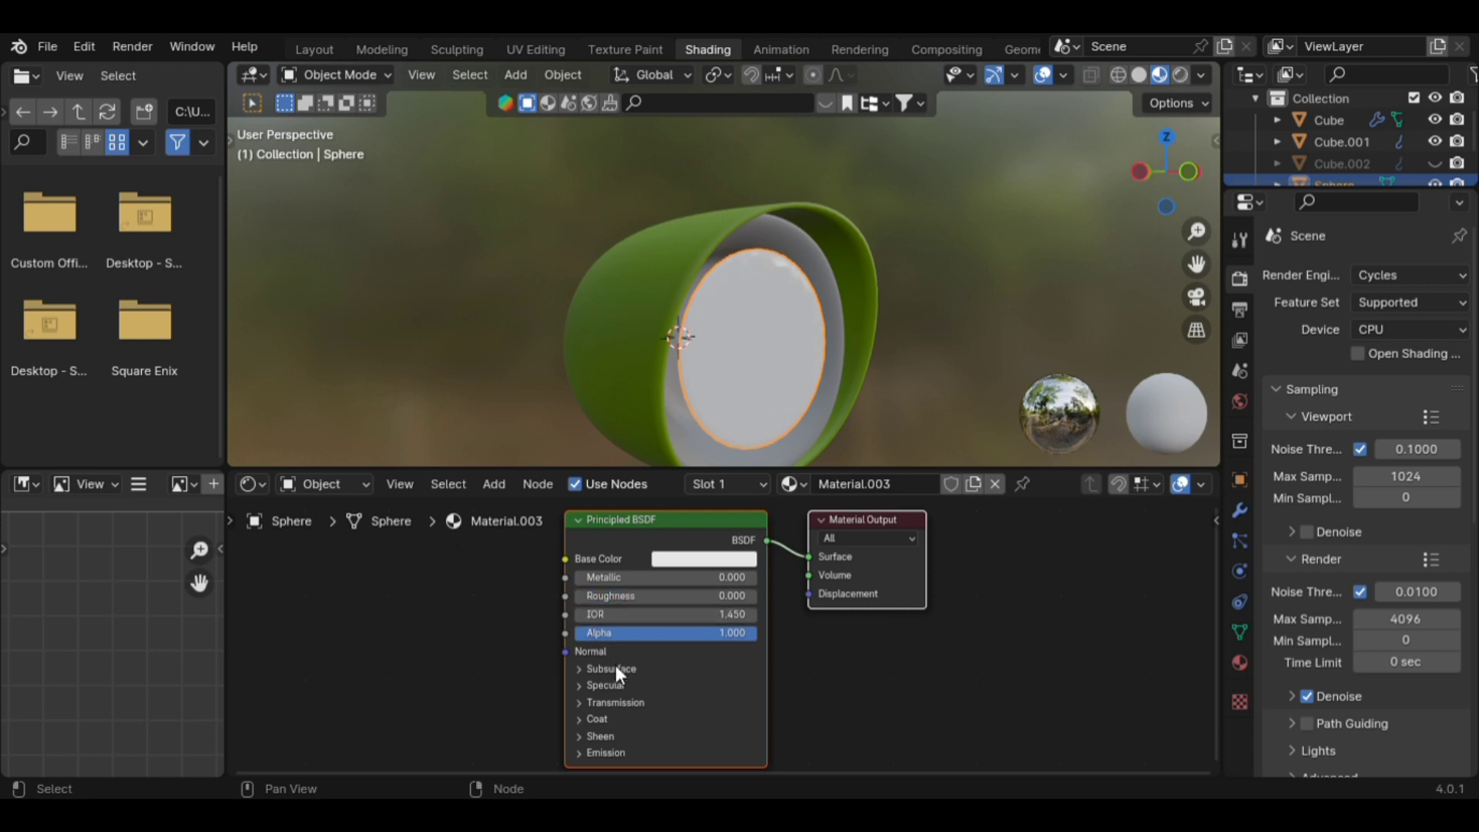
click(603, 703)
drag(621, 723, 752, 722)
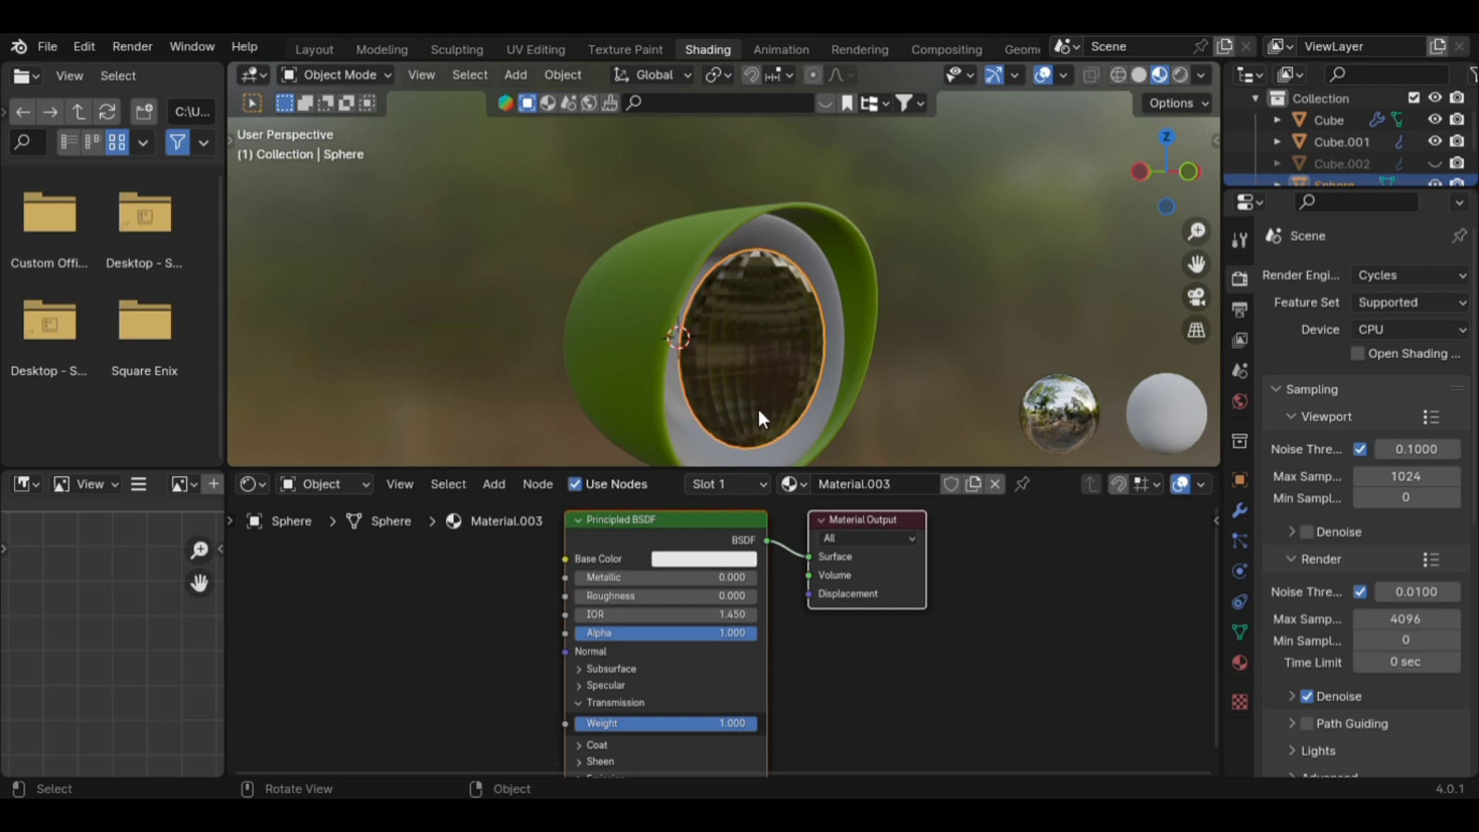
right_click(765, 329)
click(763, 329)
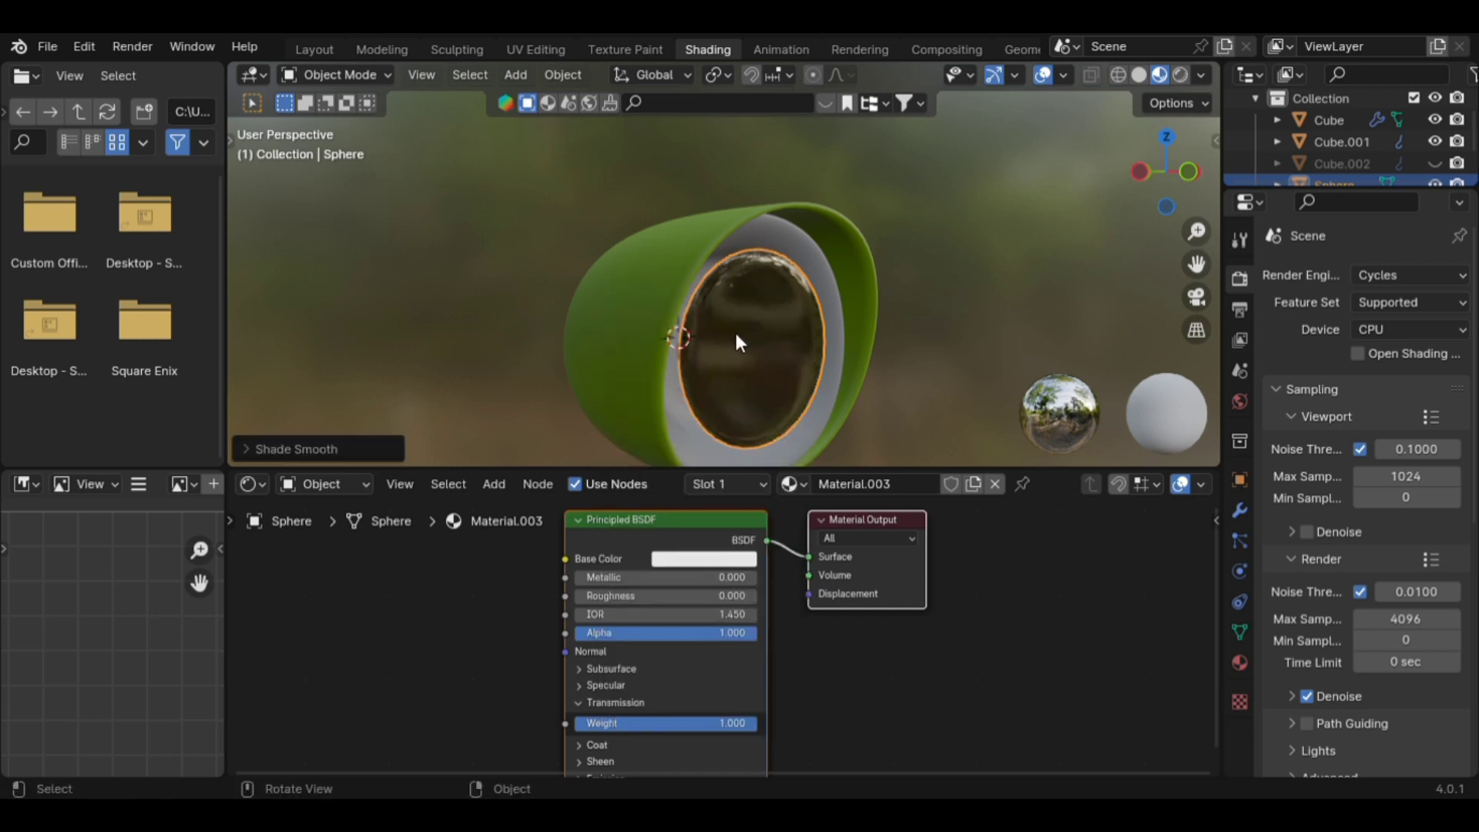
Add a Glass BSDF node to the larger lens disc's material.
scroll(774, 347, up, 6)
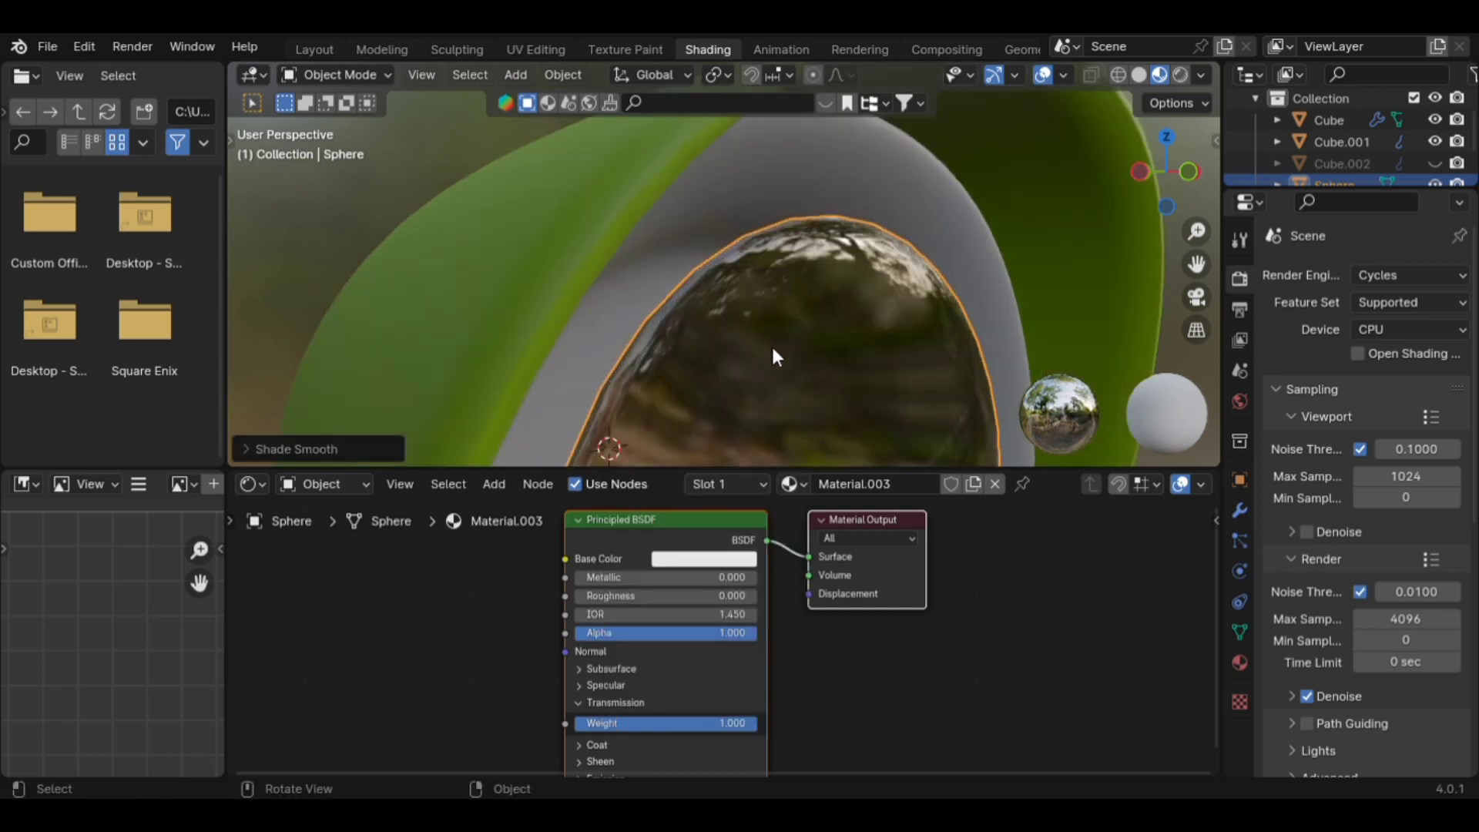
shift+middle_drag(769, 334, 715, 210)
scroll(715, 211, down, 3)
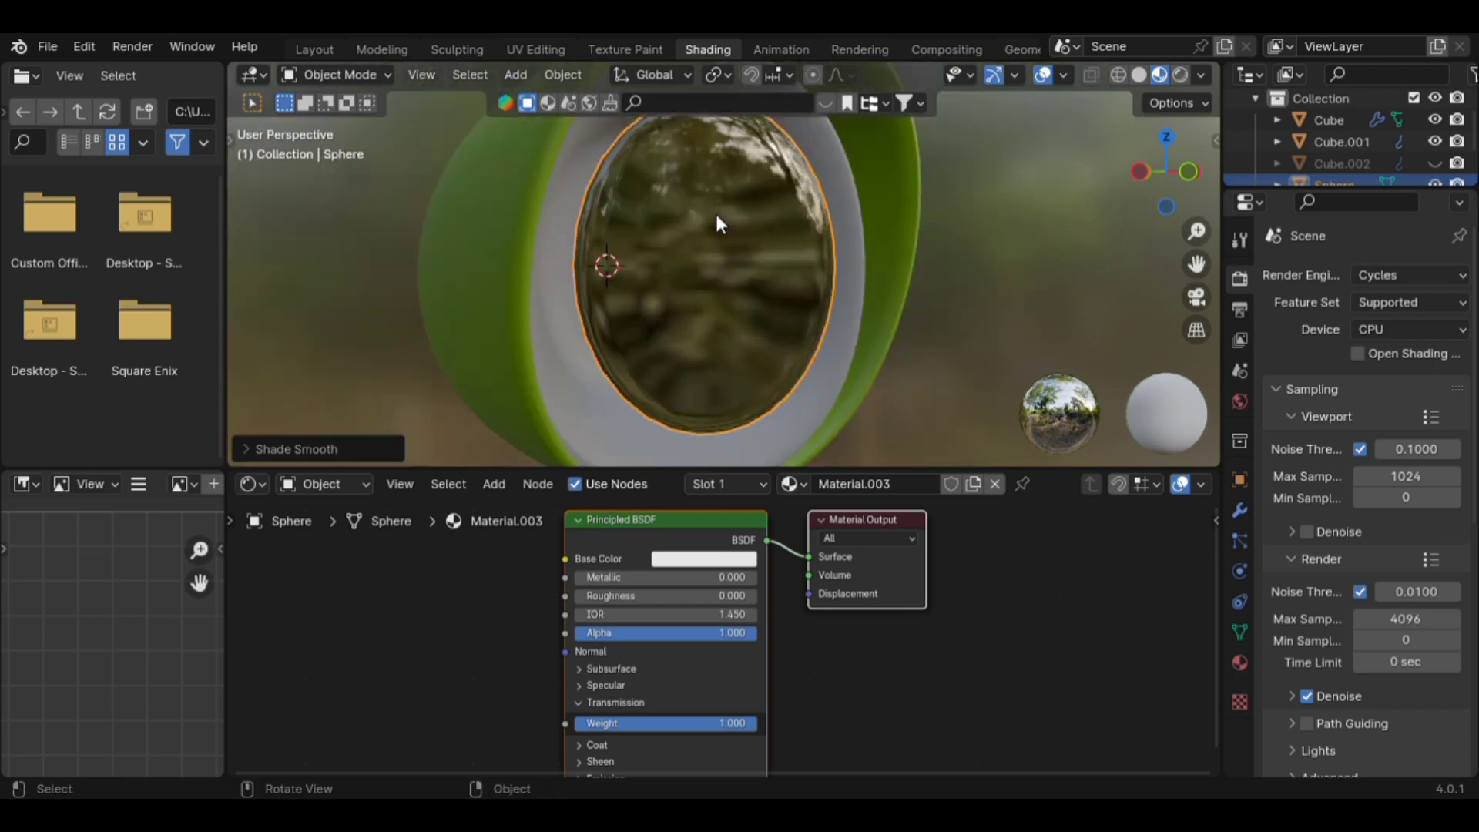
scroll(780, 587, down, 1)
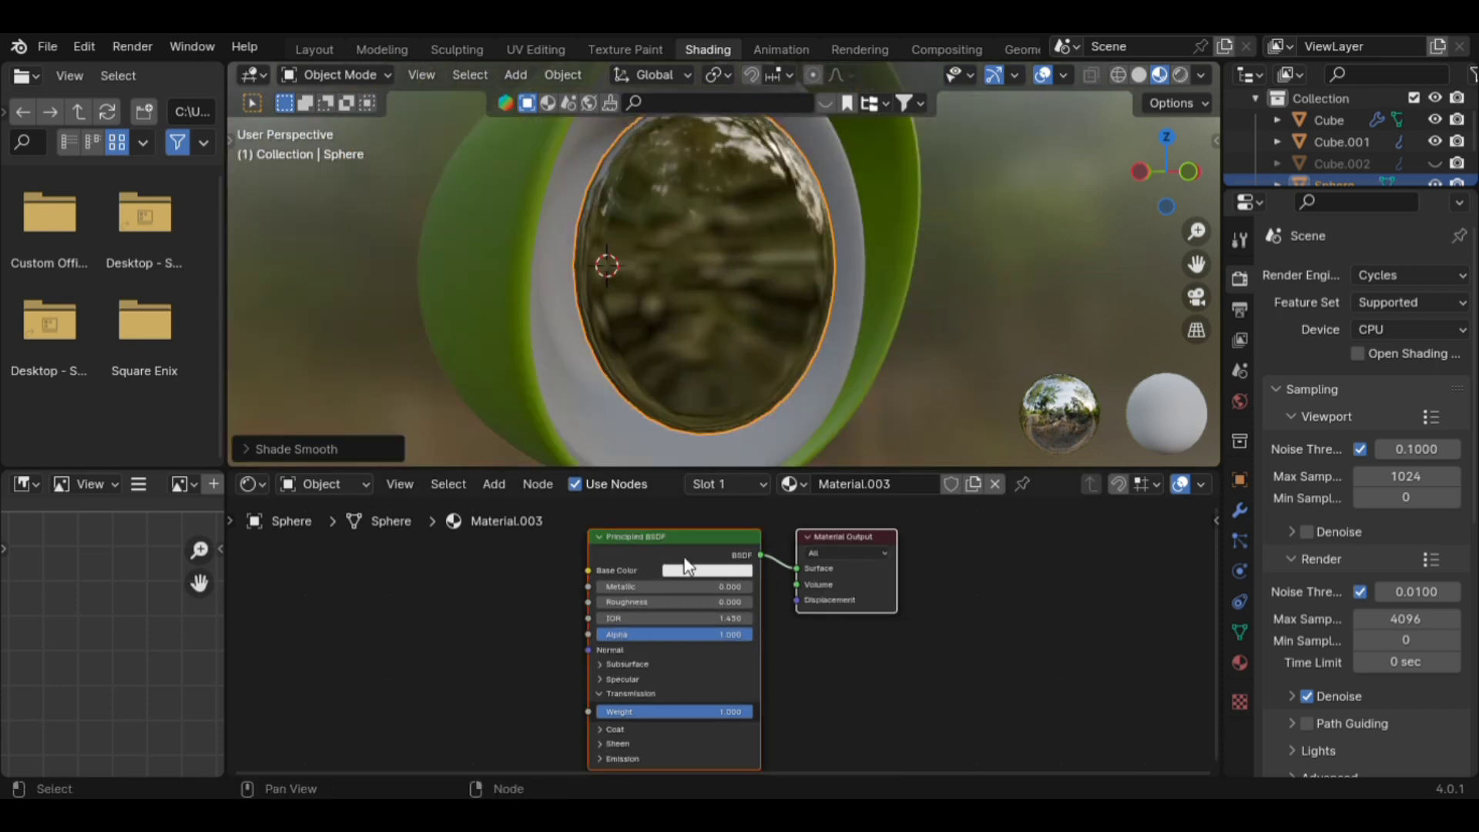
key(shift+a)
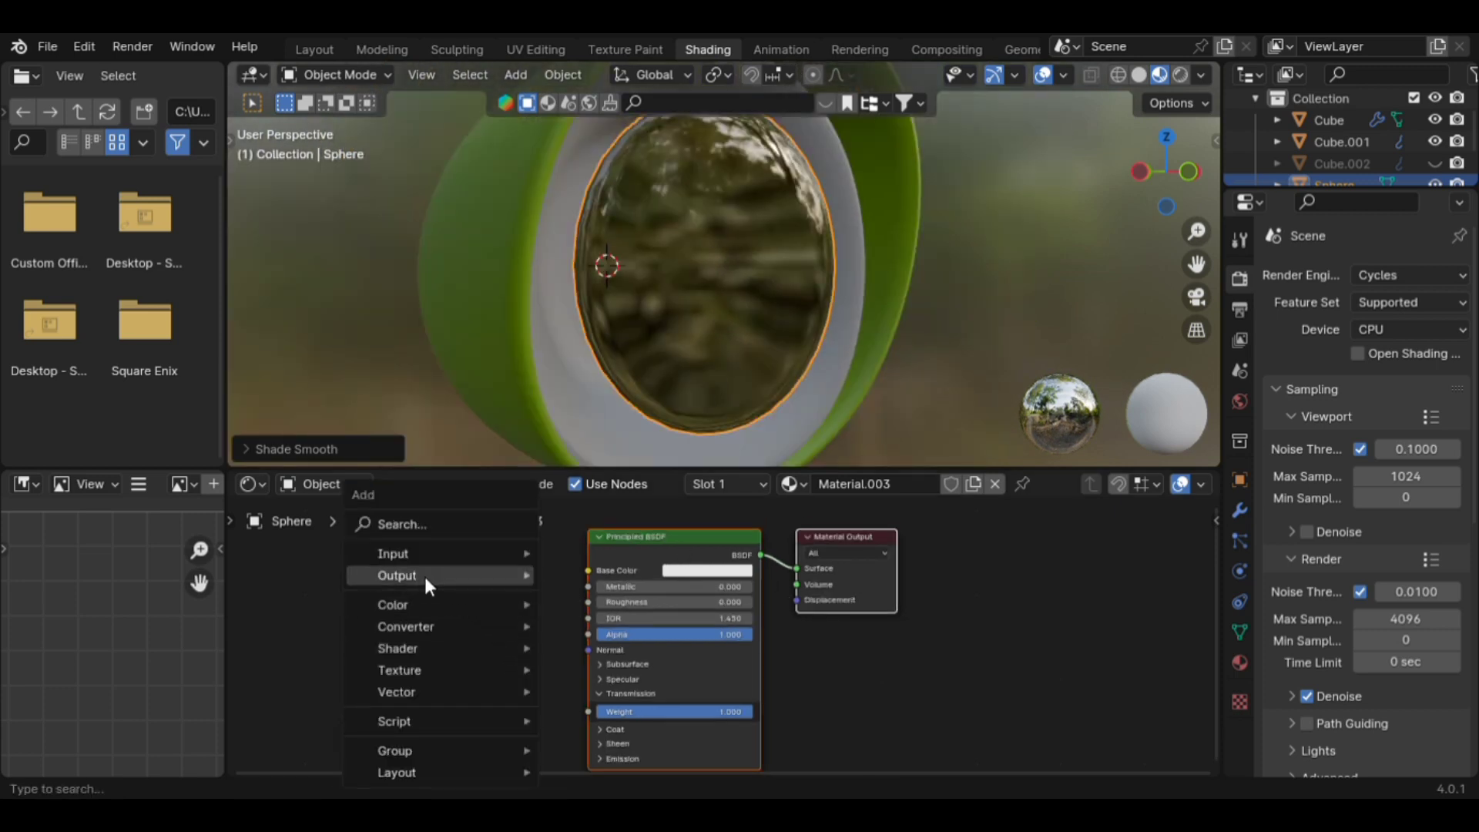
click(453, 527)
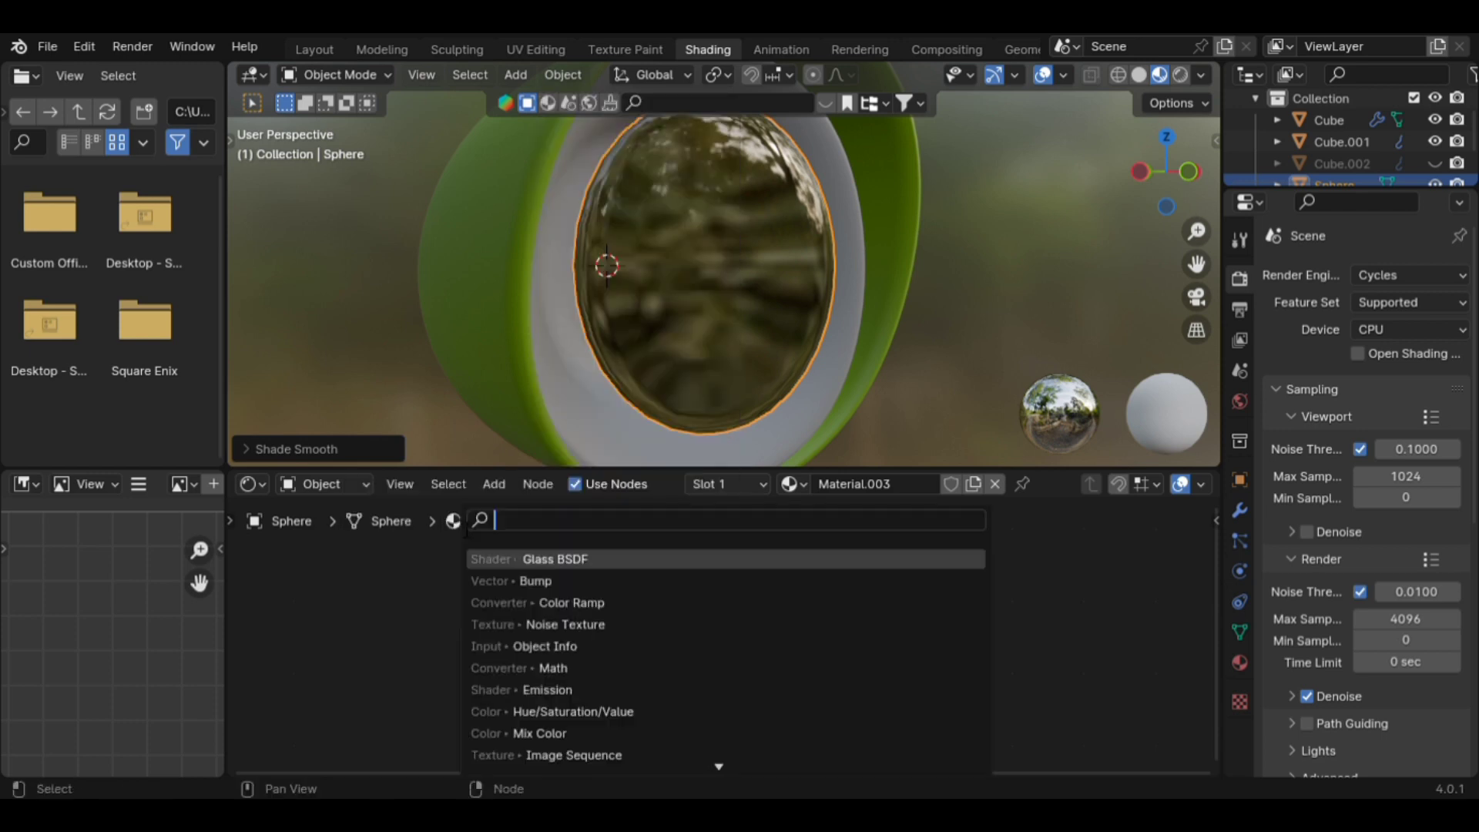
click(539, 559)
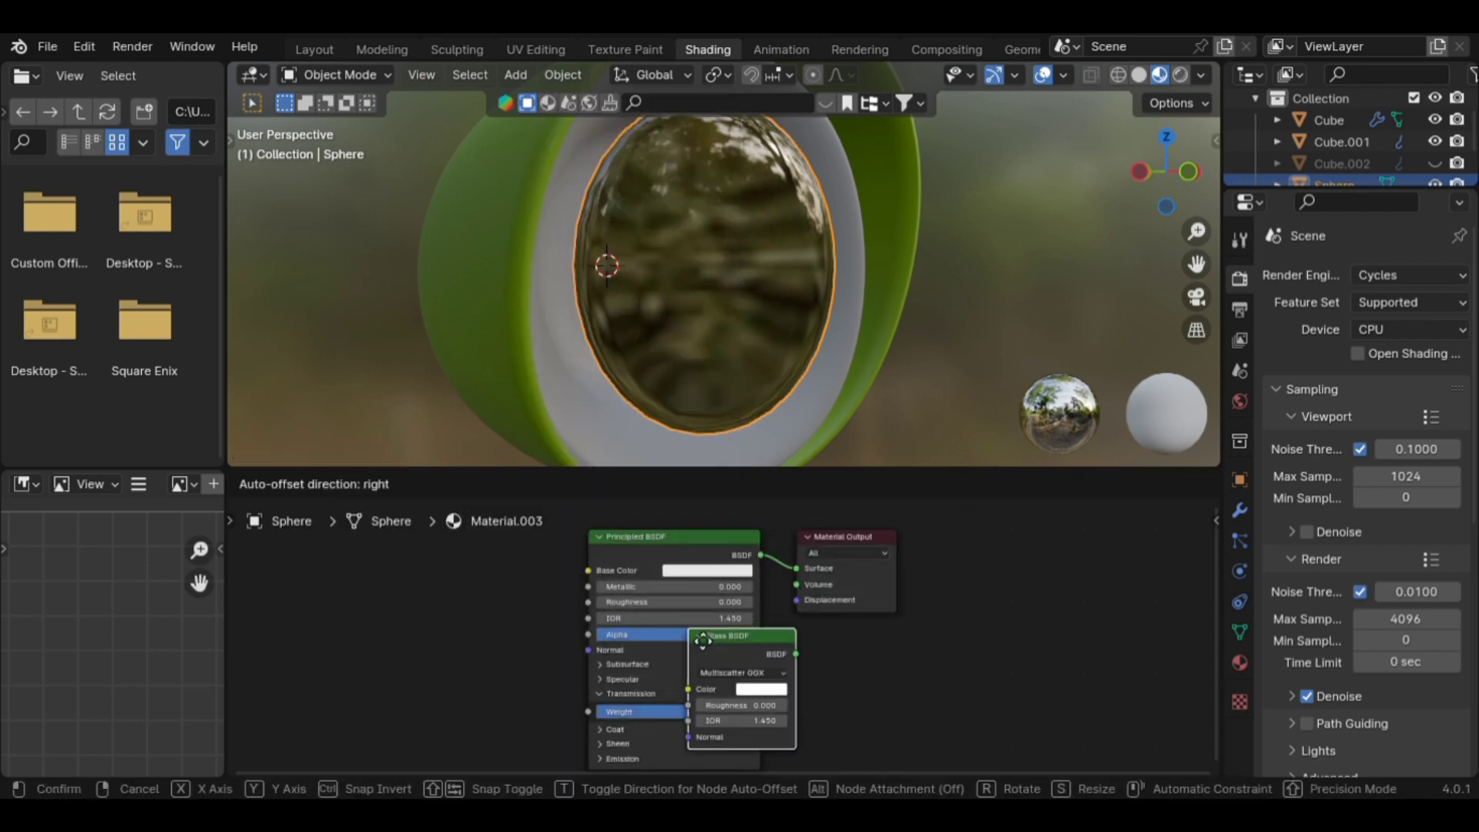
click(765, 652)
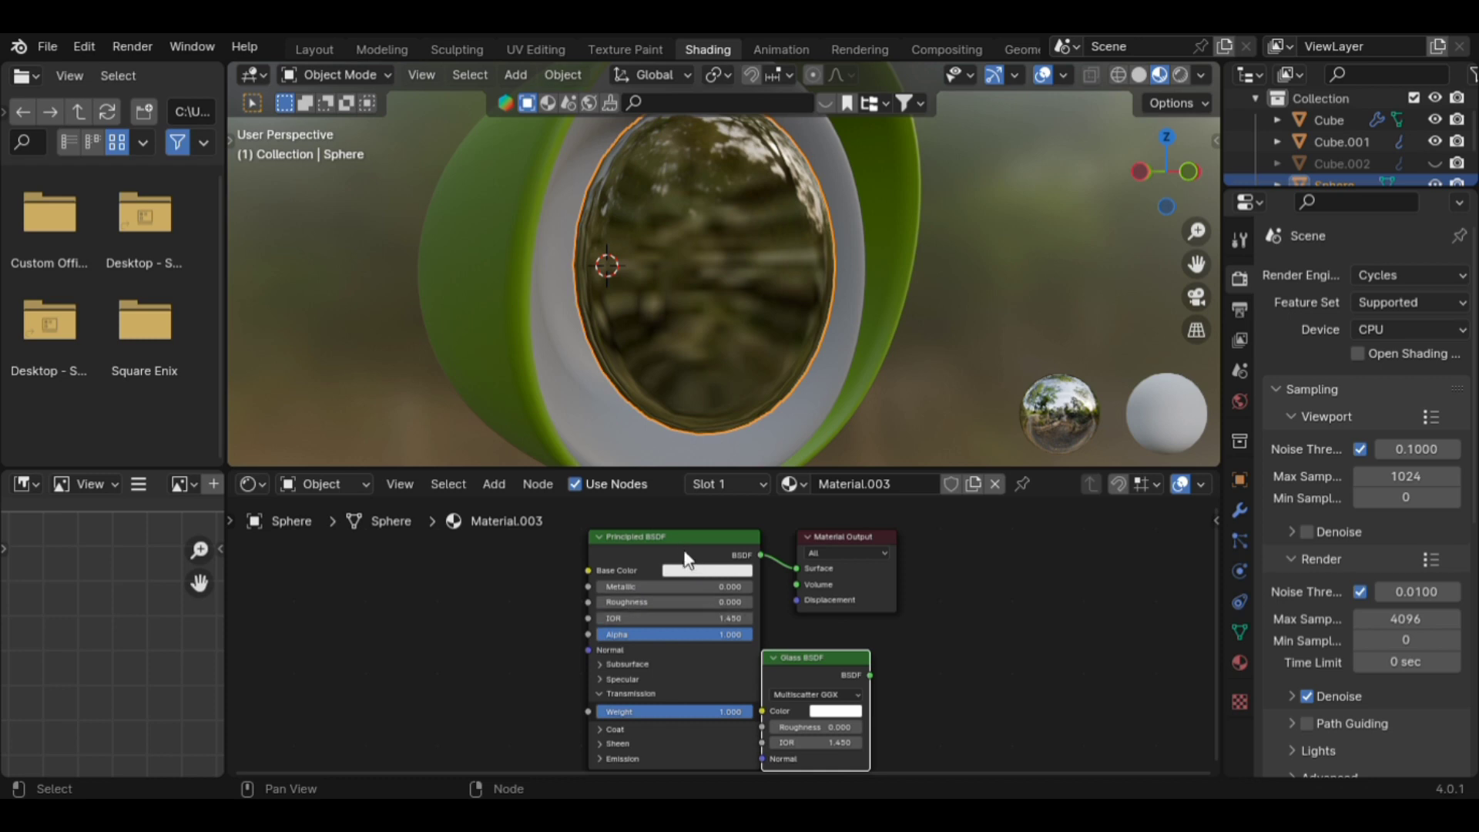
Spread the shader nodes apart and connect the Glass BSDF output to the Material Output's Volume input.
drag(688, 560, 550, 557)
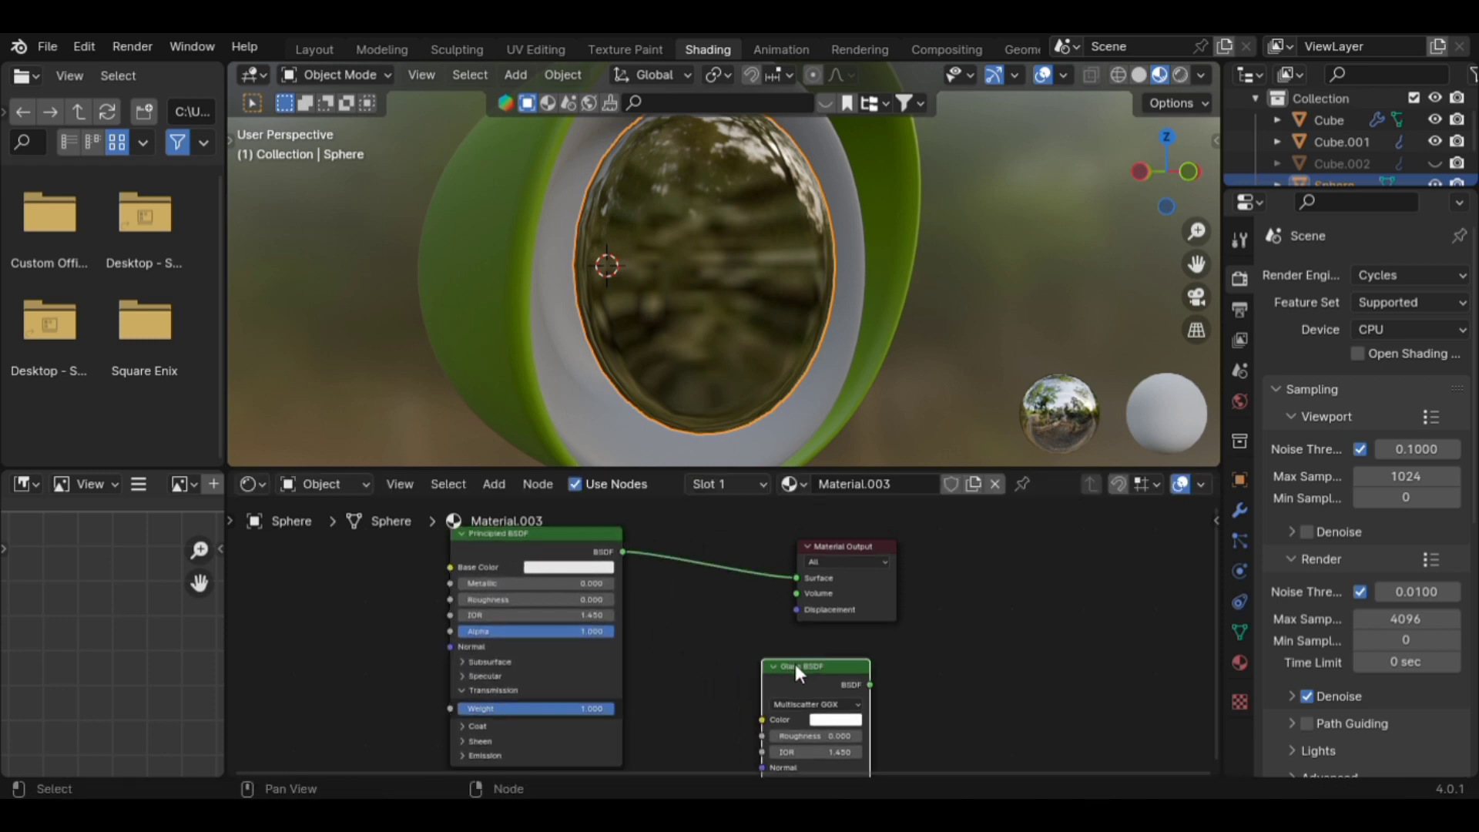
drag(795, 664, 694, 631)
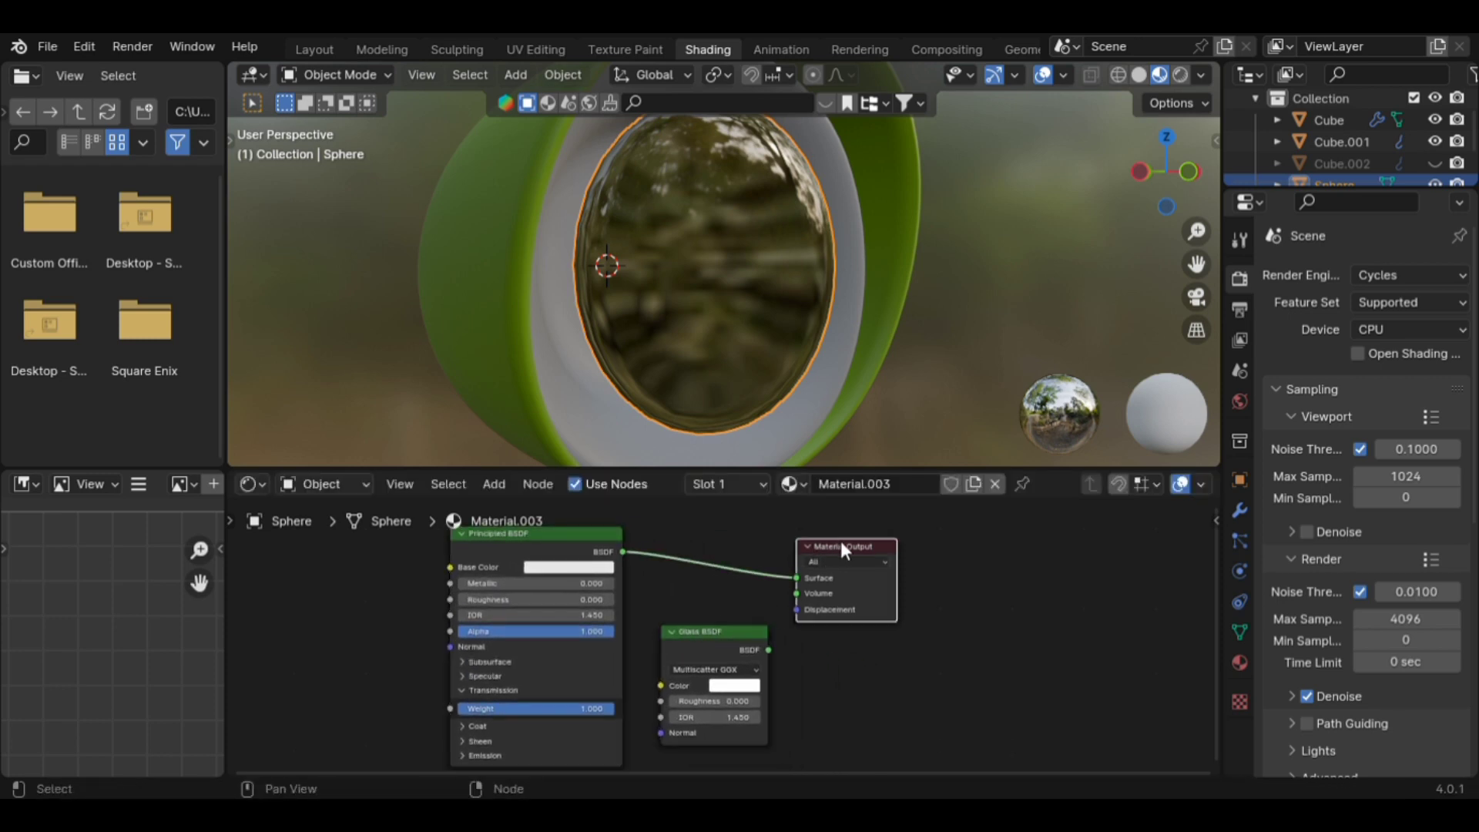
drag(843, 547, 921, 530)
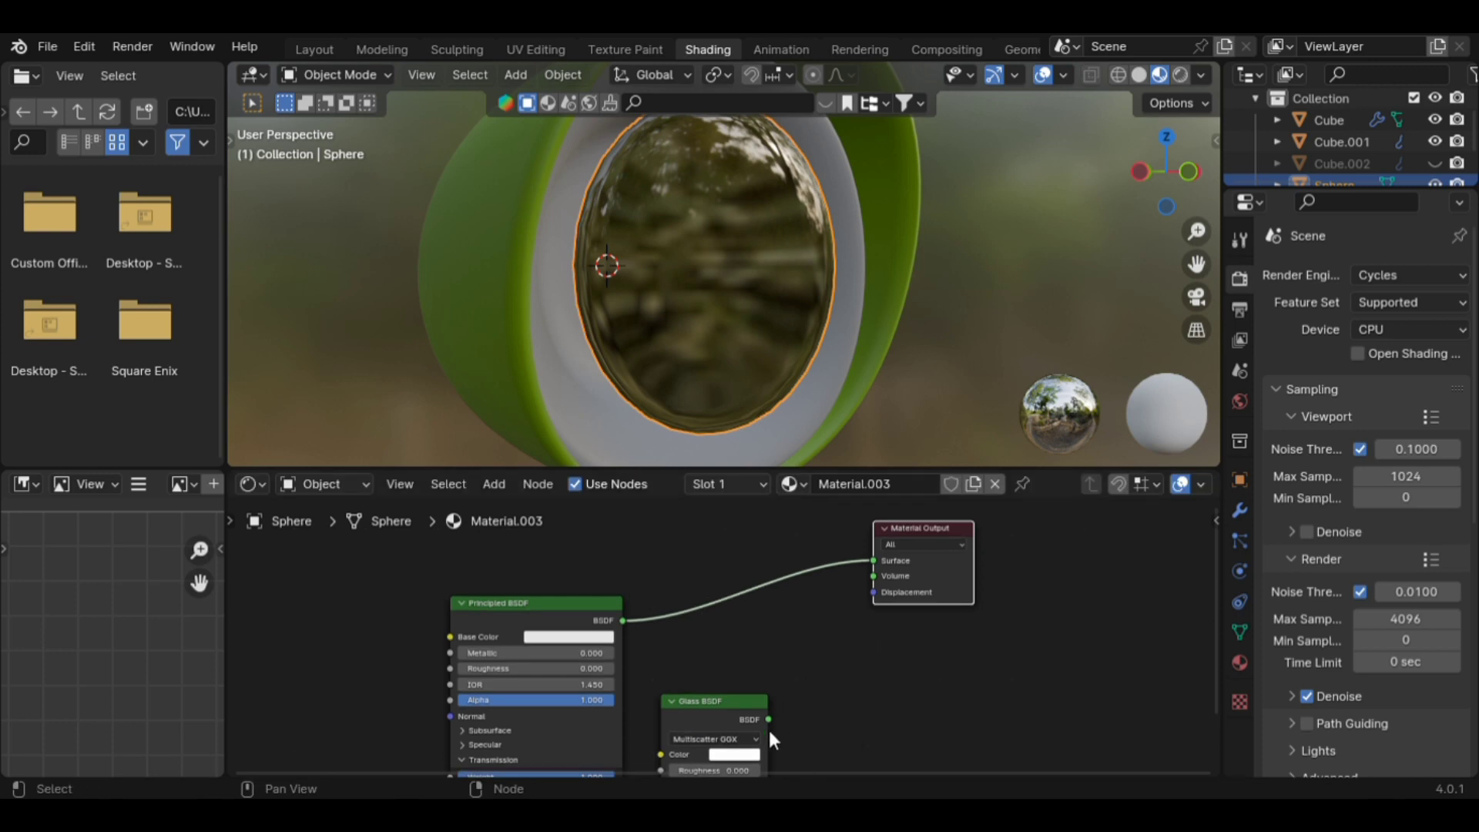
drag(768, 717, 870, 571)
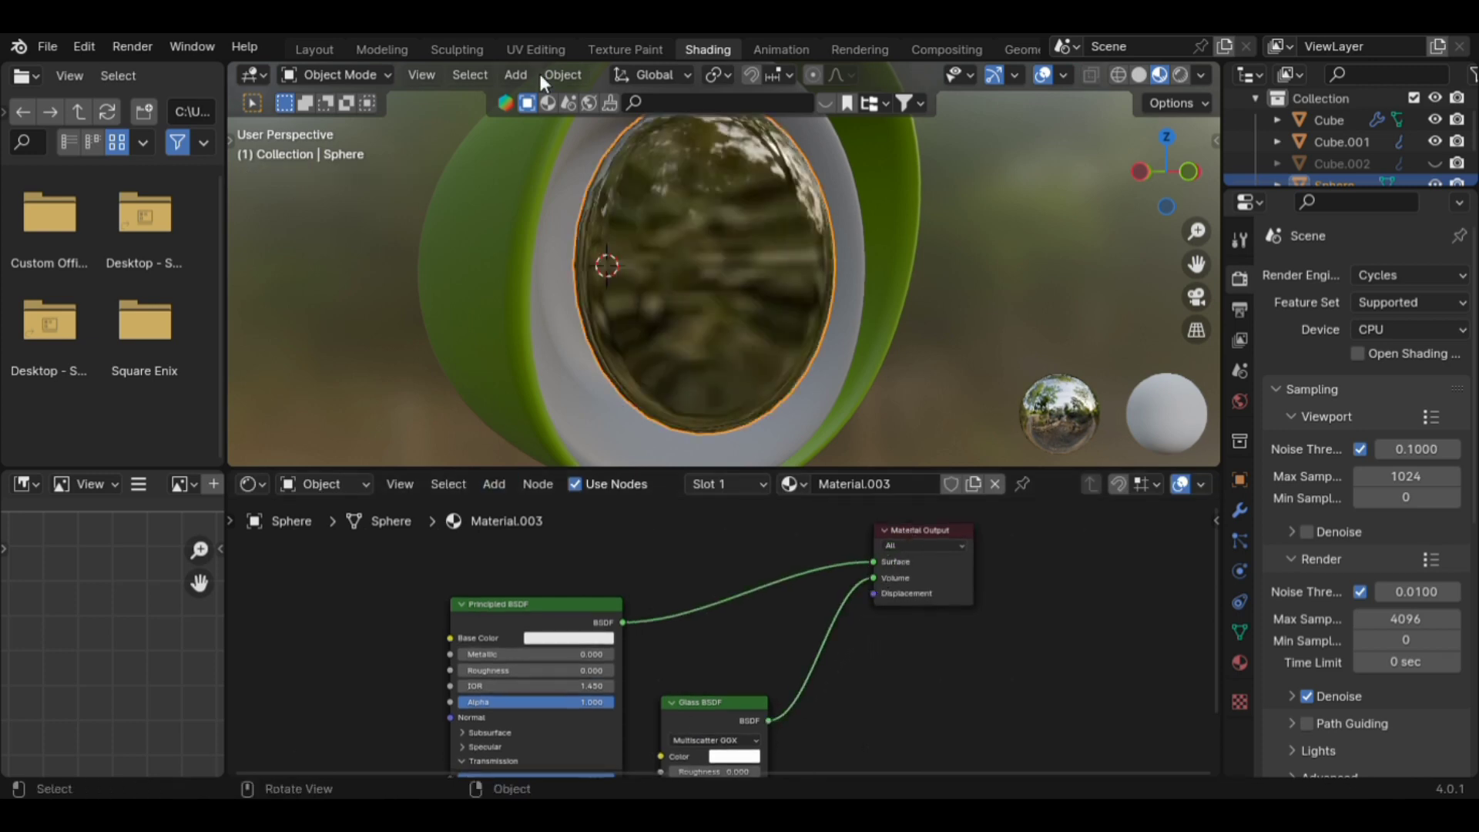
Set the Glass BSDF node's IOR to 1.55 and its distribution to GGX.
middle_drag(706, 619, 693, 753)
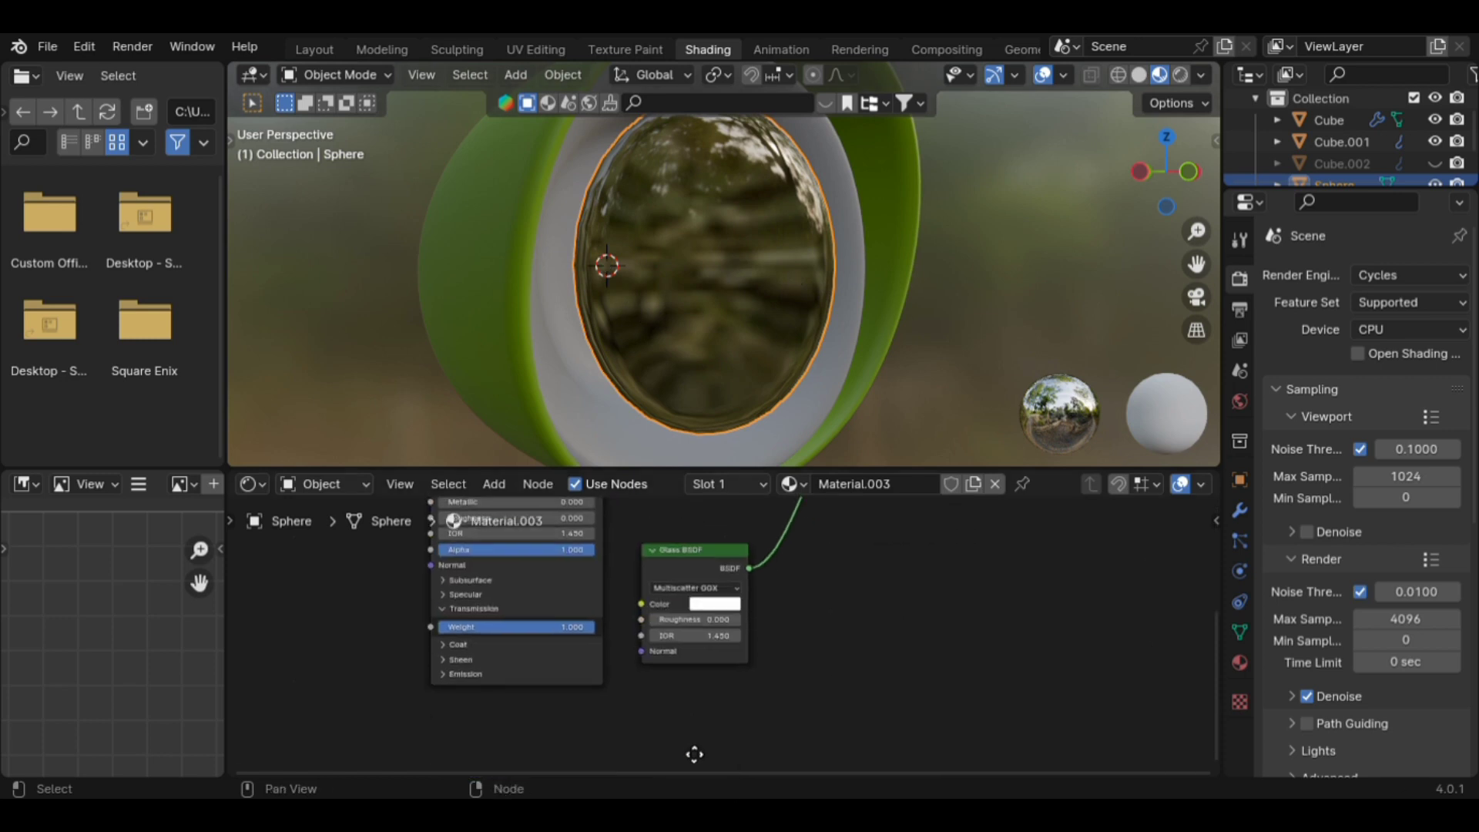
scroll(718, 636, up, 5)
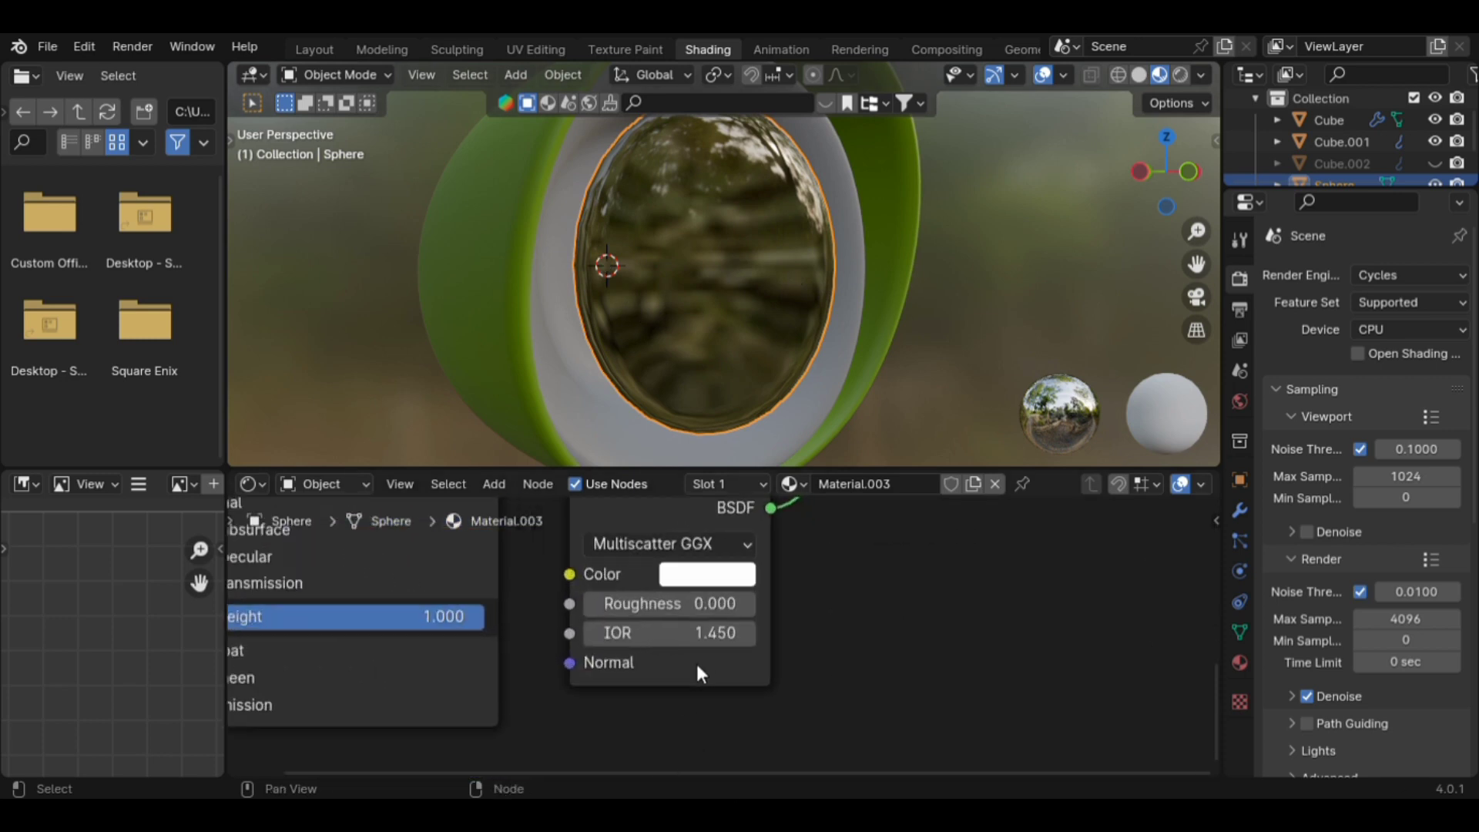
click(737, 644)
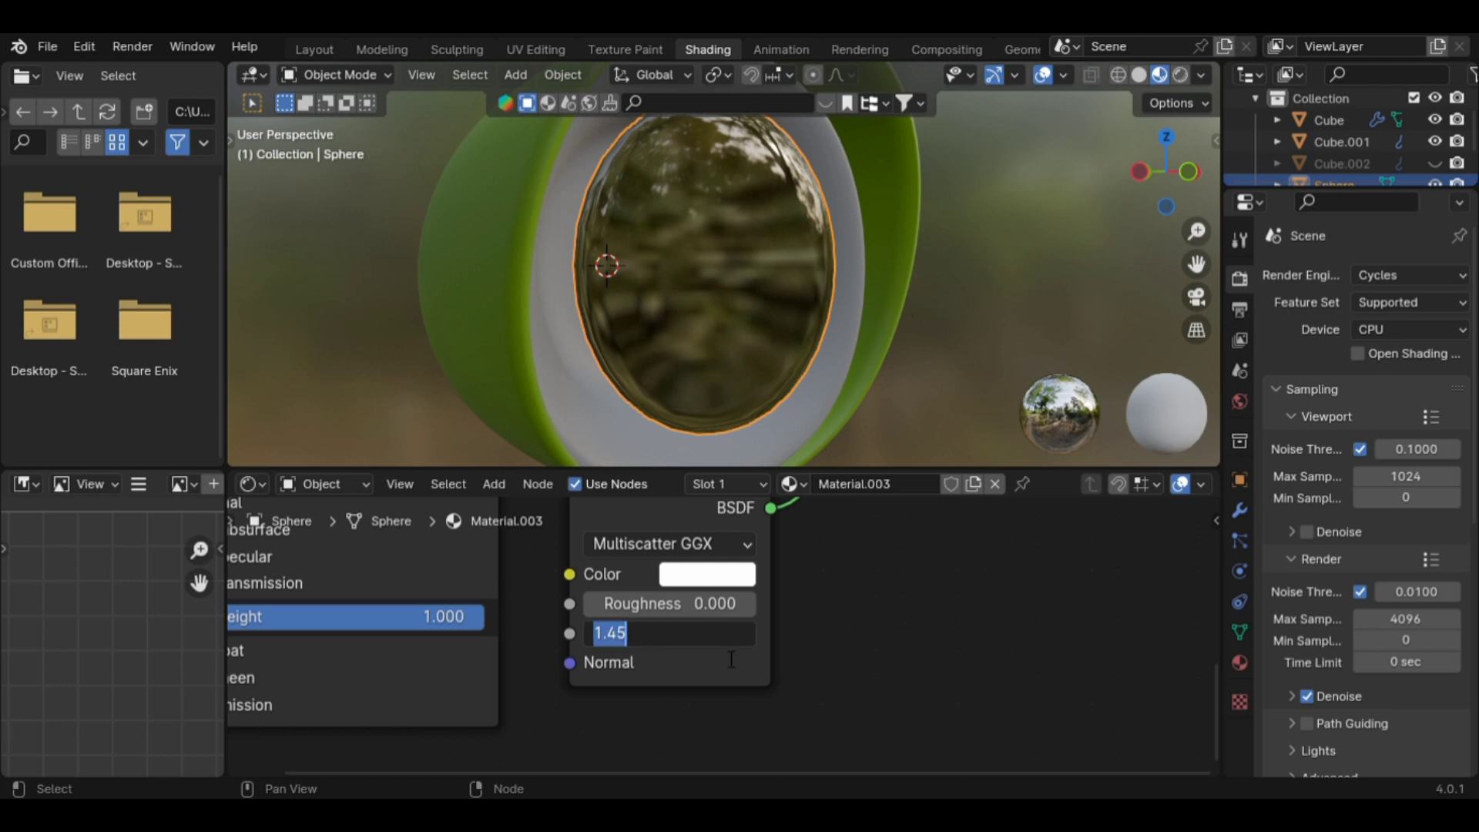
text(1.55)
key(Return)
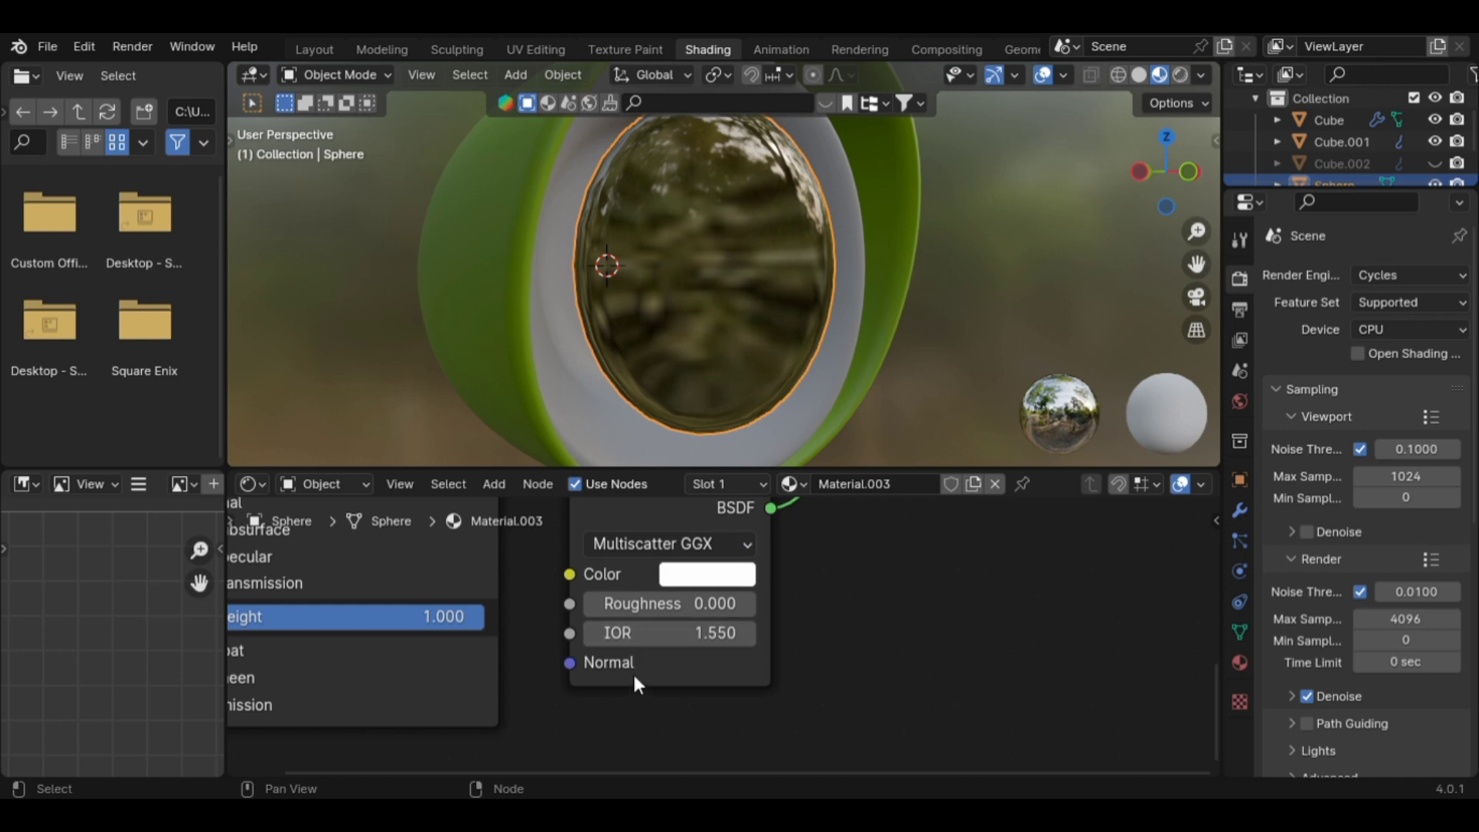
click(670, 544)
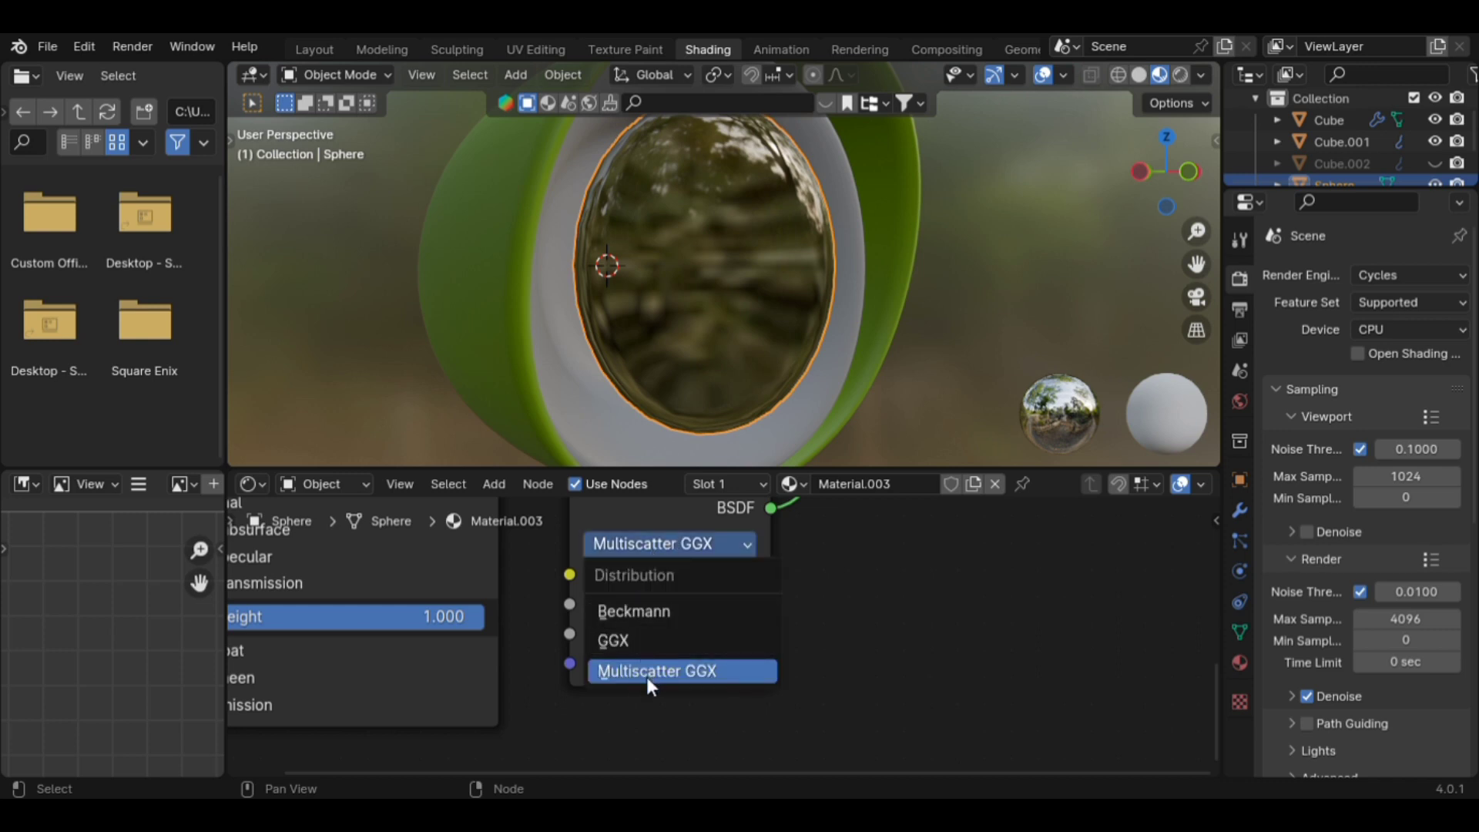
click(640, 641)
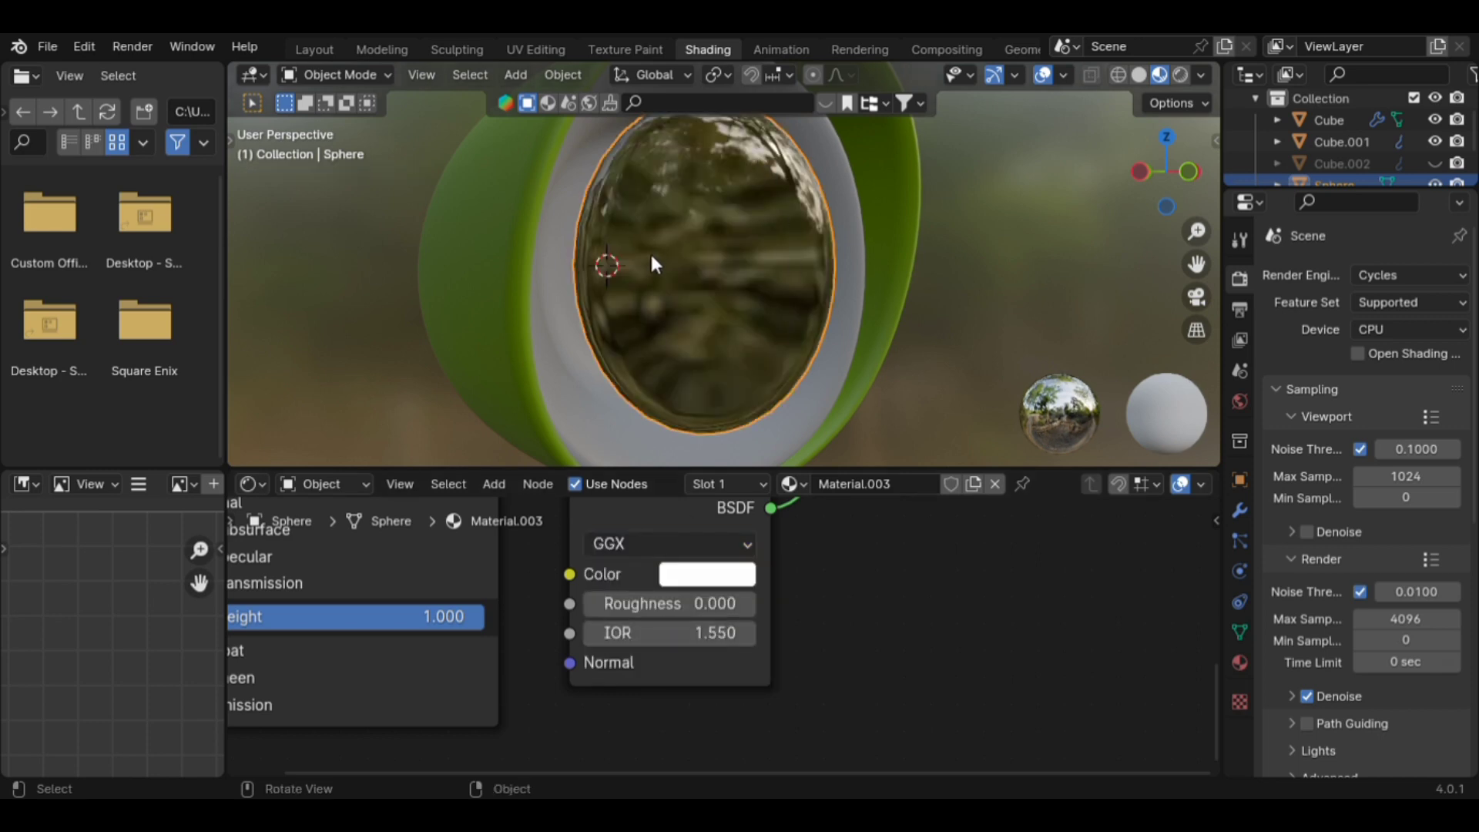
Darken the grey base color of the inner shell's material to an HSV value of 0.141.
scroll(655, 248, down, 5)
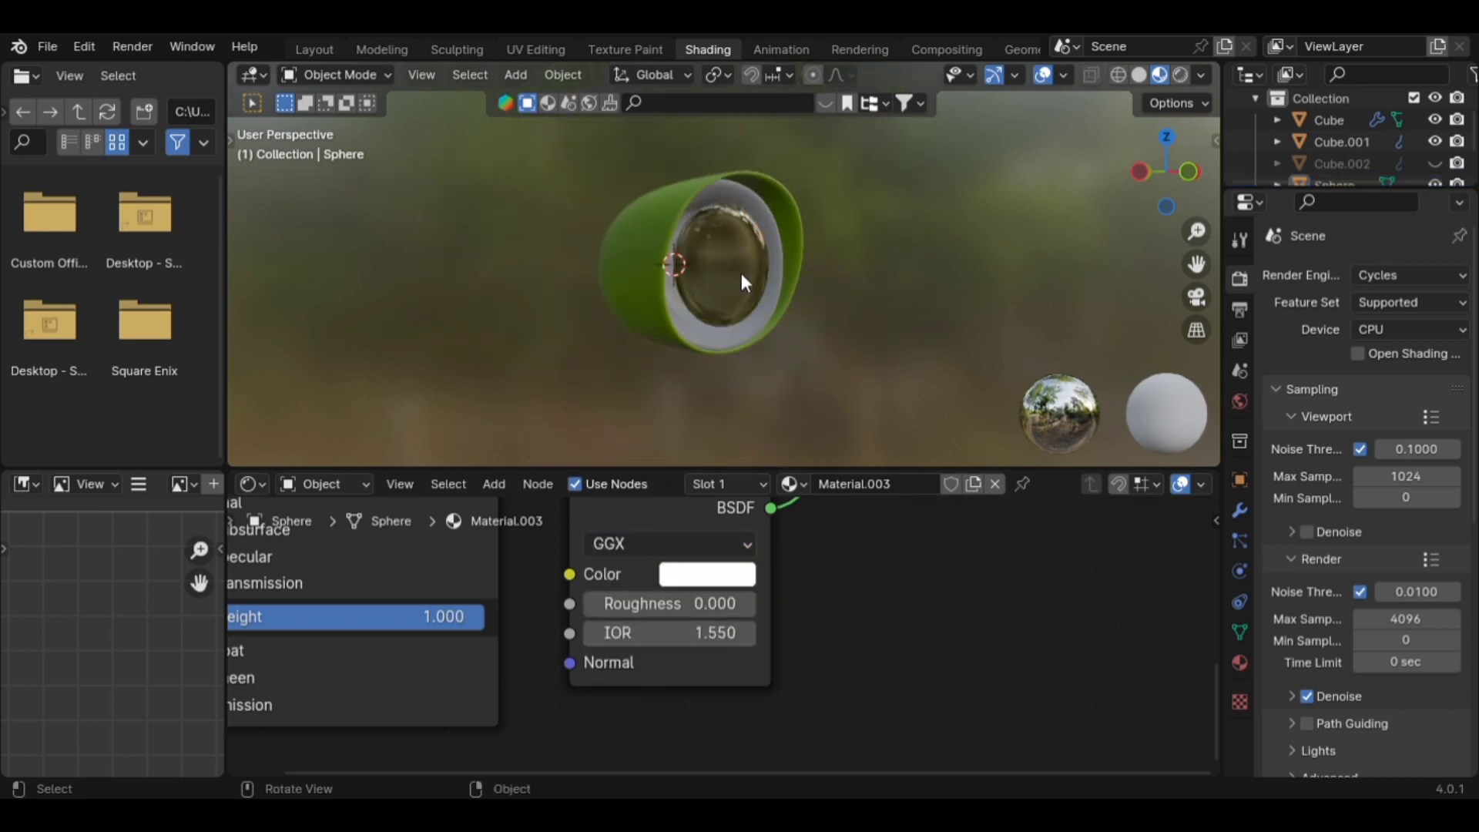
middle_drag(741, 273, 701, 265)
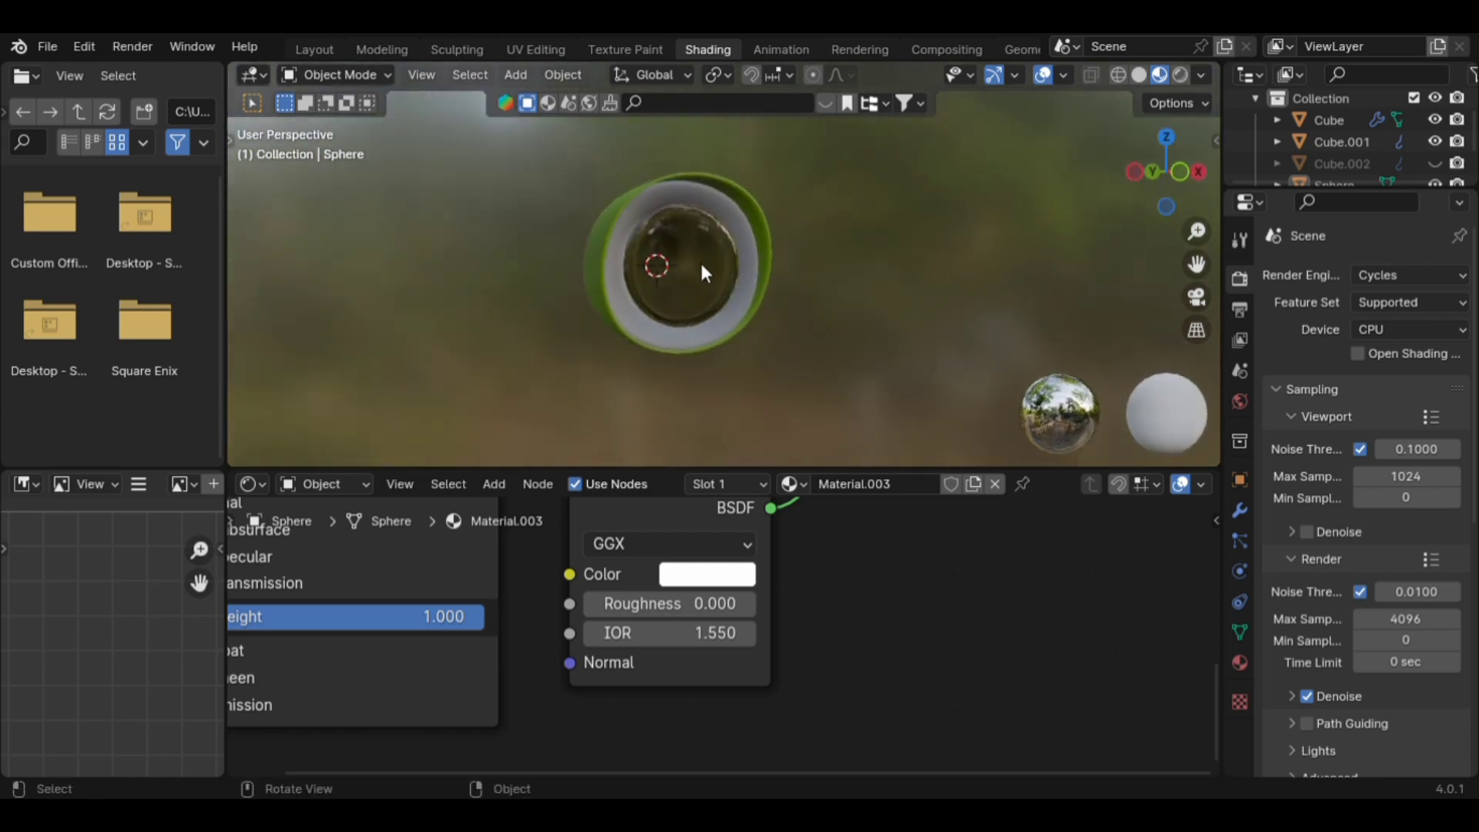
click(729, 211)
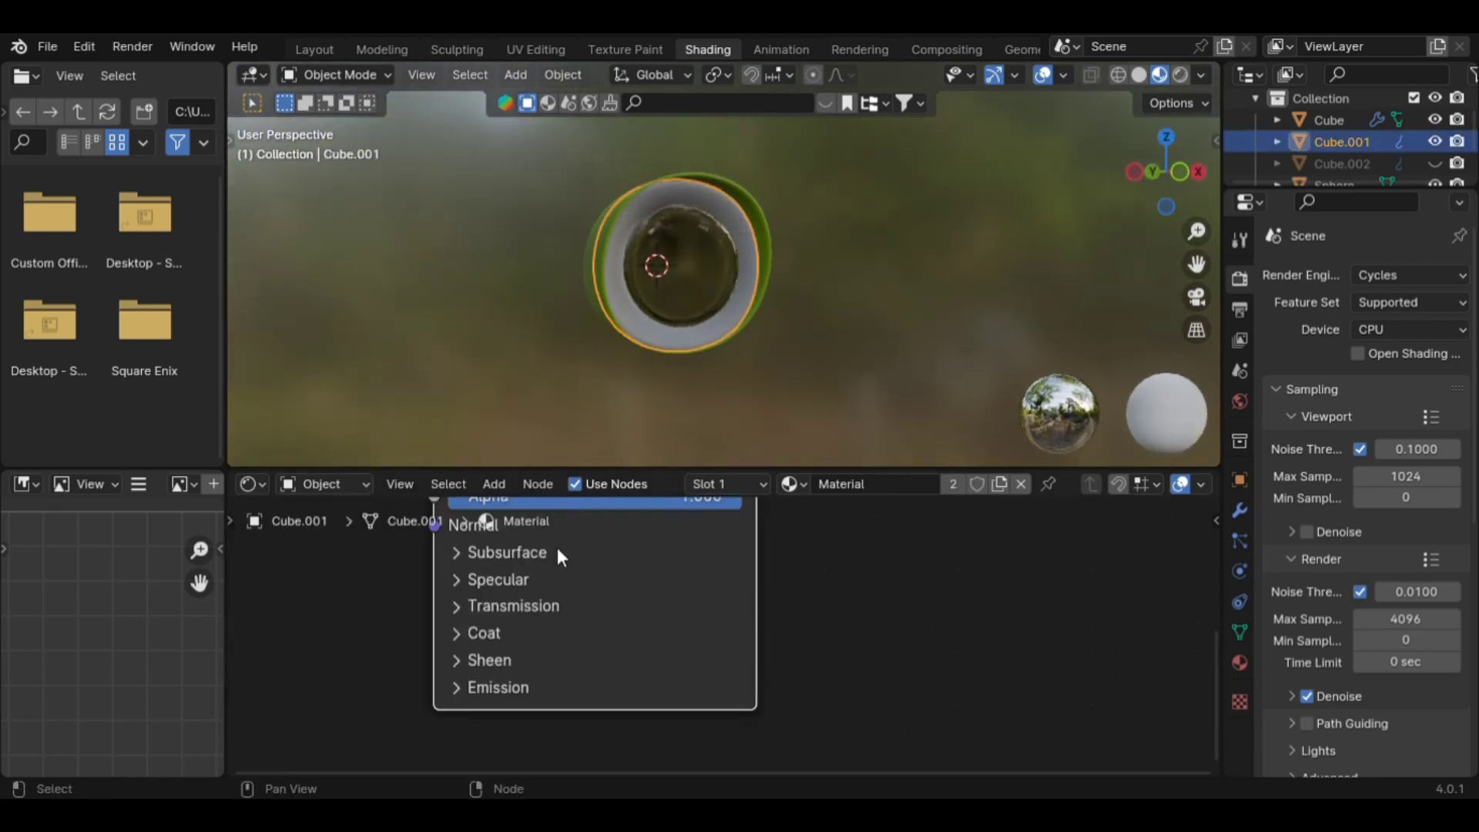
middle_drag(559, 538, 571, 707)
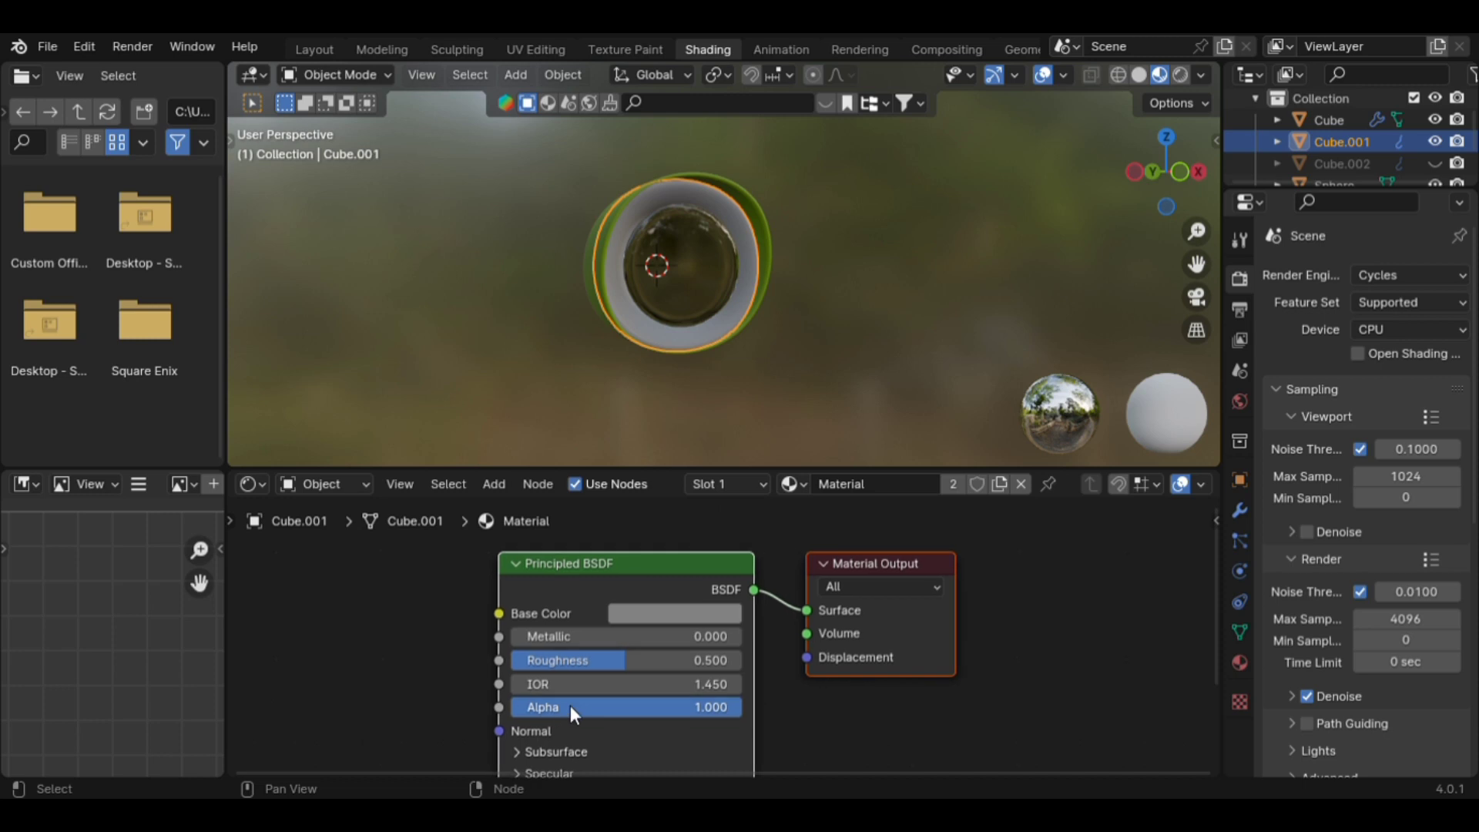
click(682, 616)
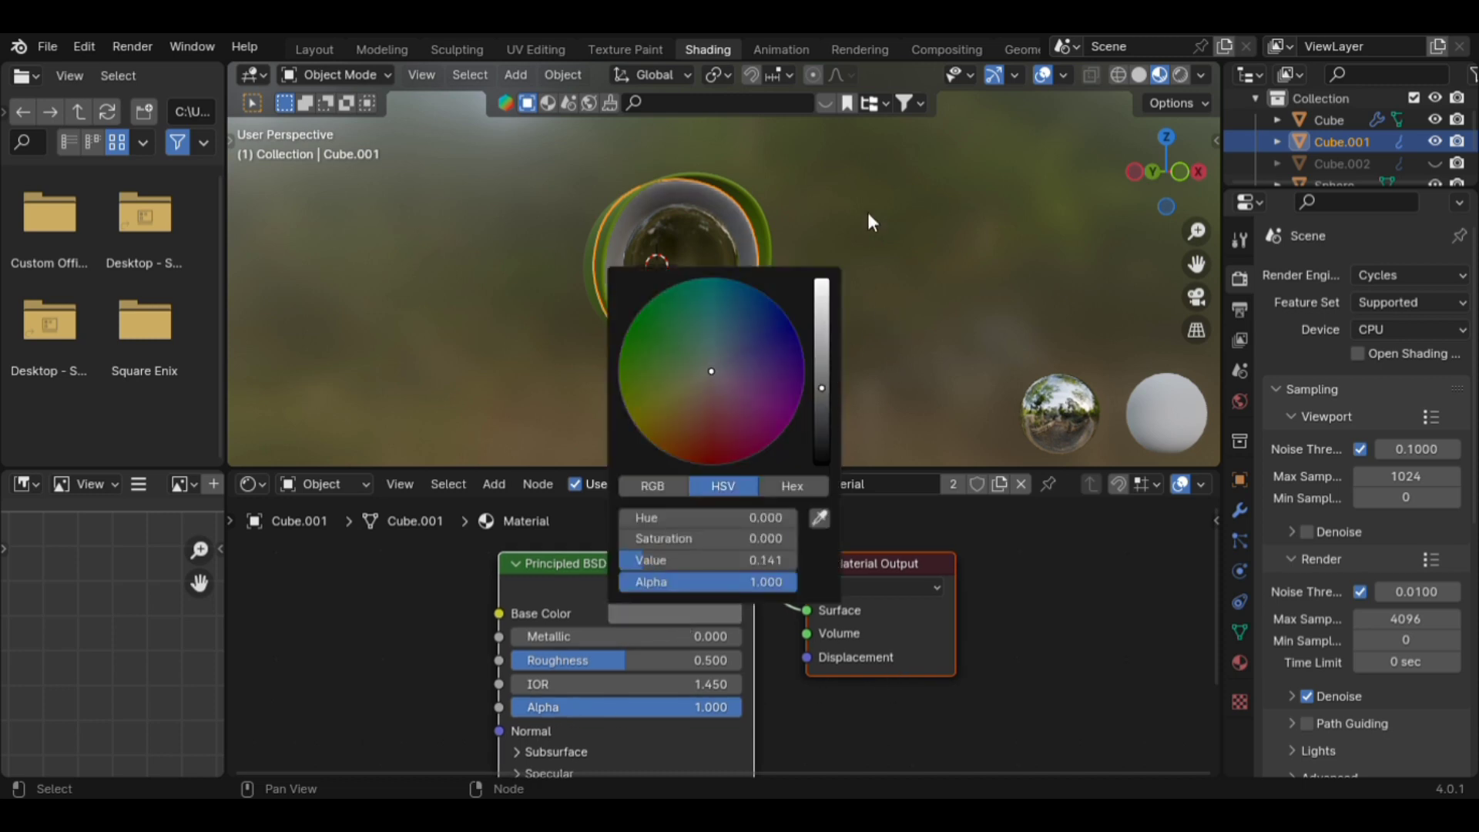
click(864, 188)
Unhide the large front disc and replace its shared material with a new one.
middle_drag(808, 235, 741, 246)
click(738, 239)
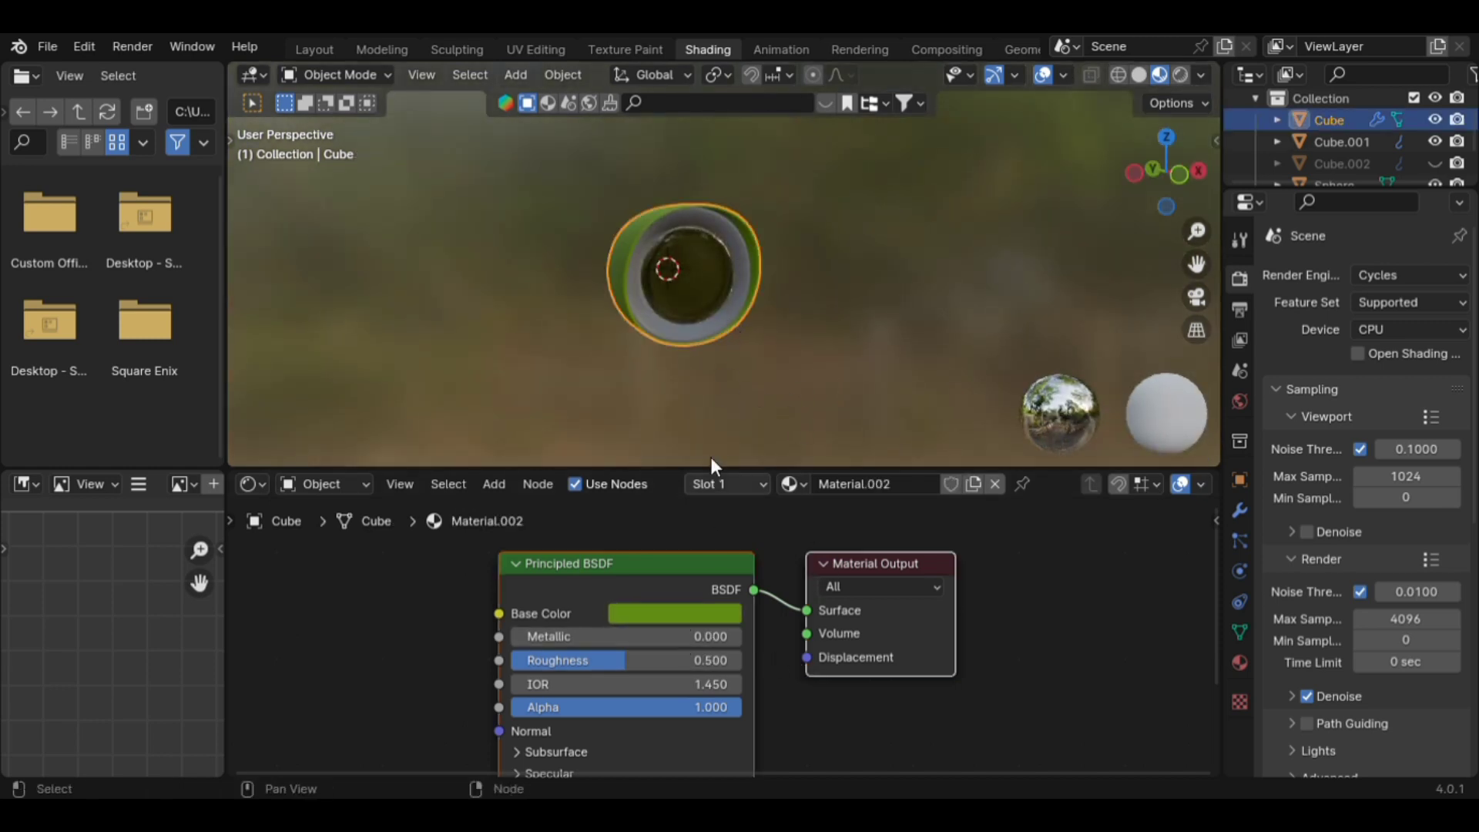
click(844, 319)
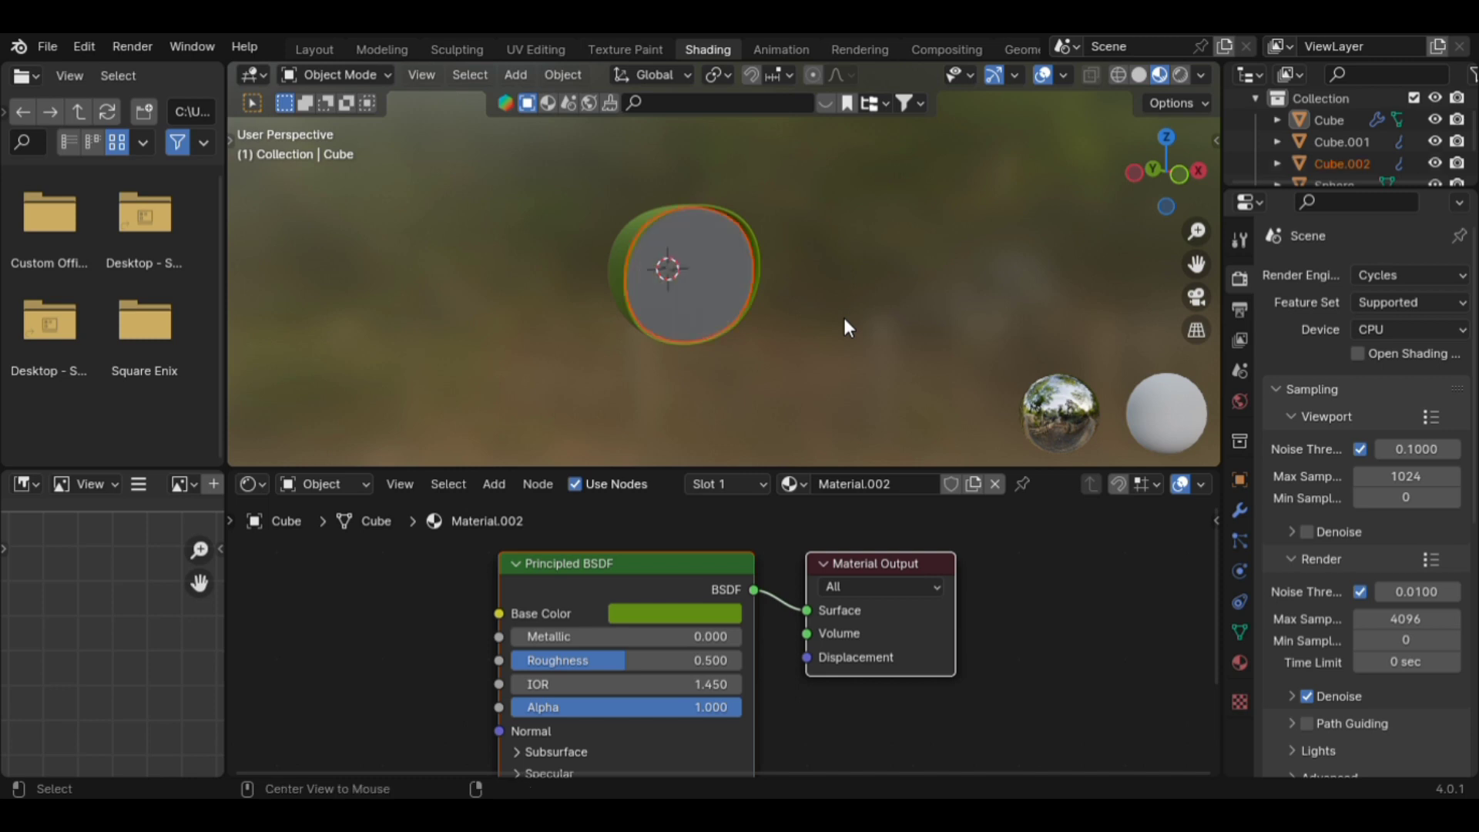
key(alt+h)
click(707, 287)
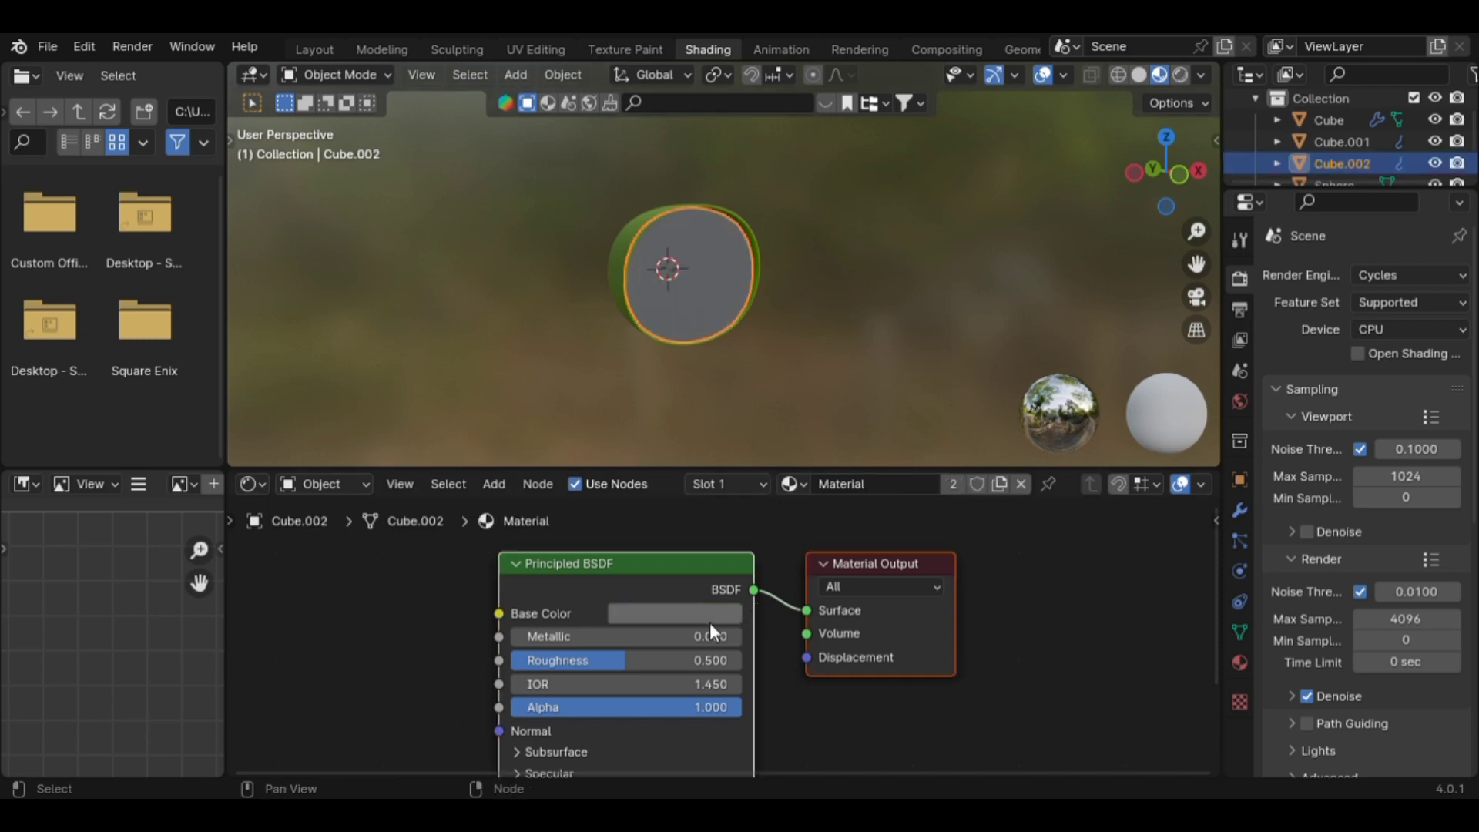
click(1021, 483)
scroll(652, 256, up, 3)
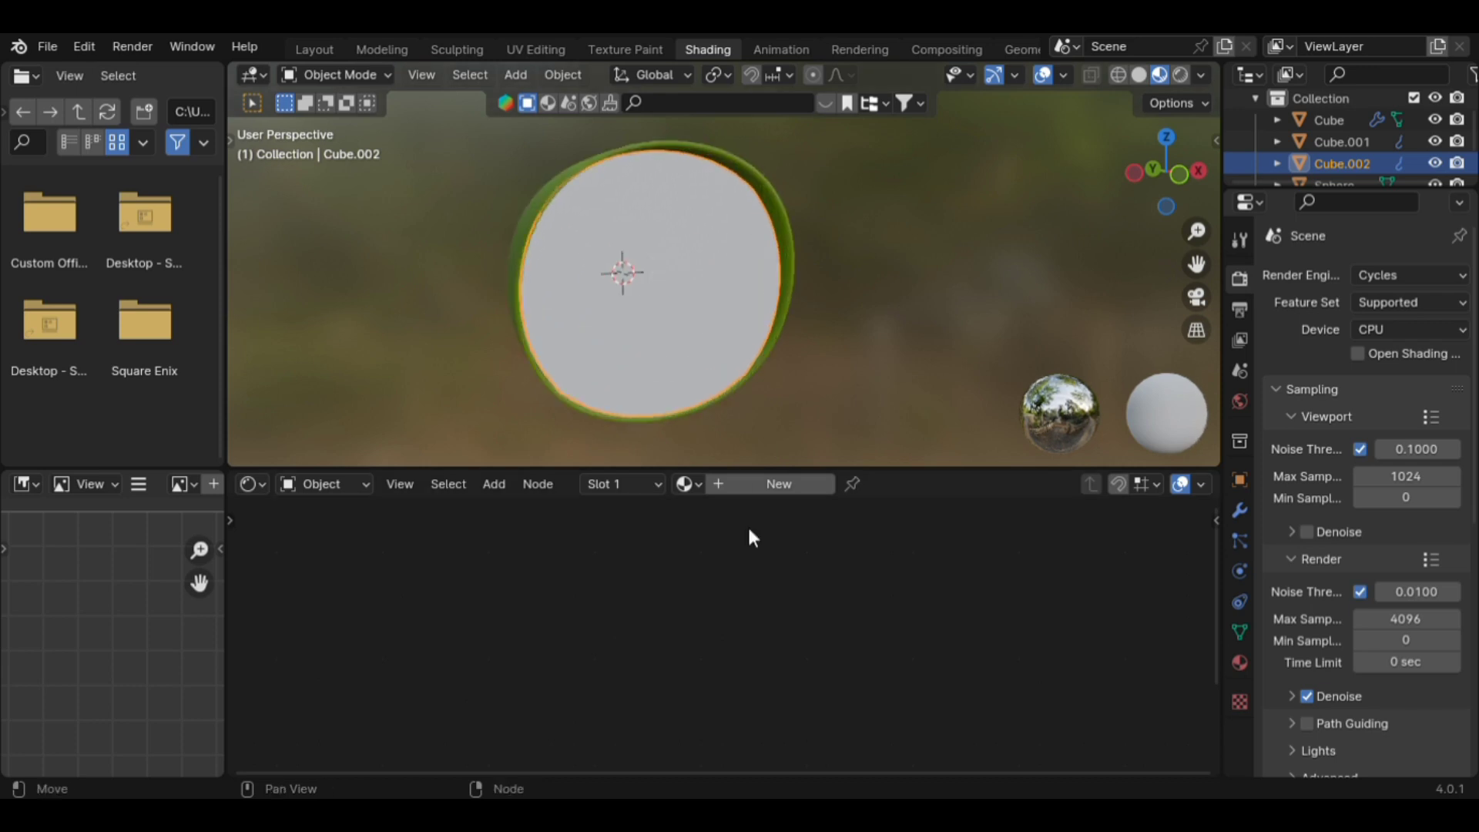
click(776, 489)
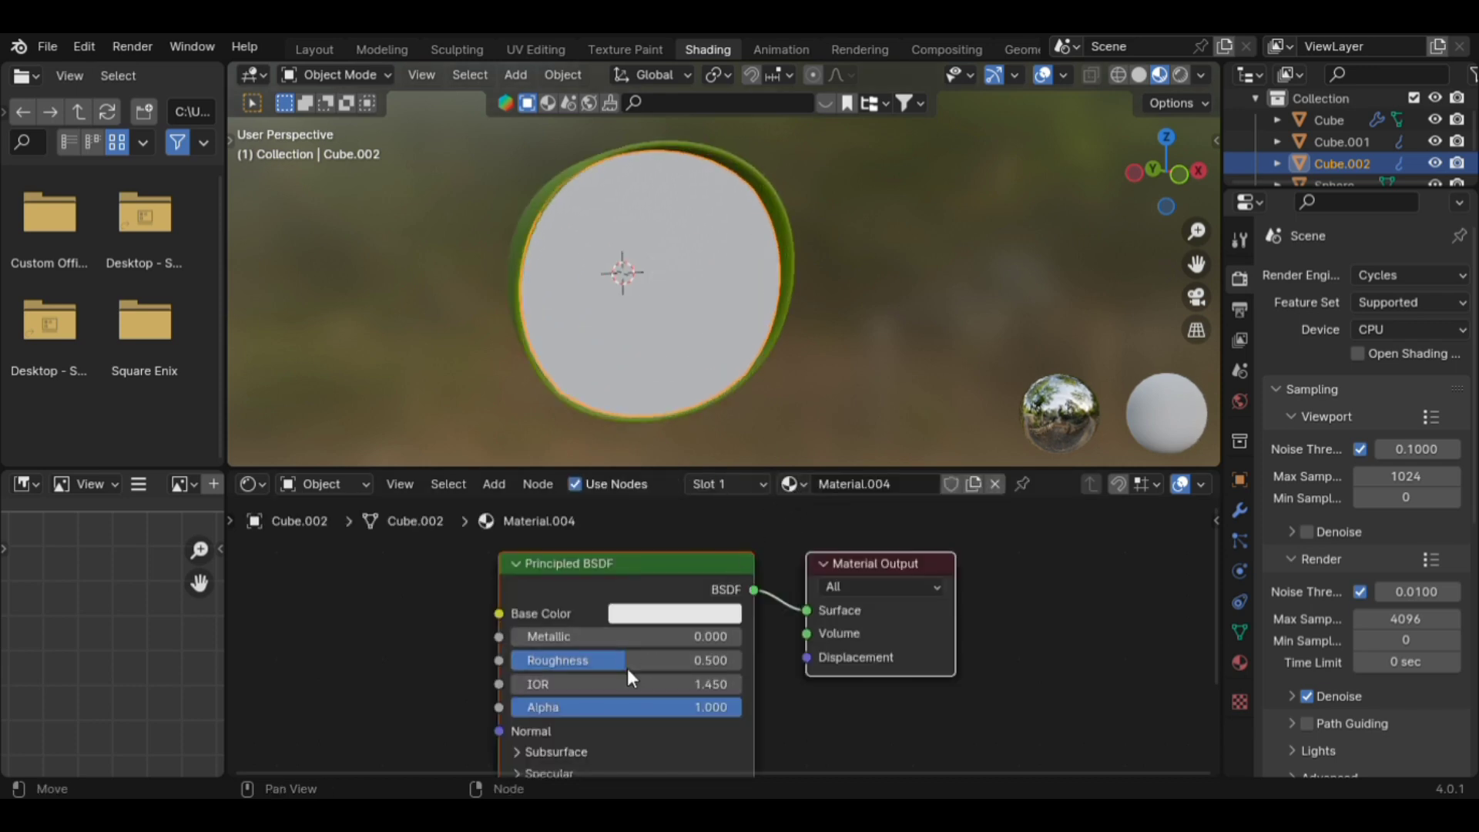
Set the front disc material's roughness to 0 and its IOR to 1.5.
drag(626, 667, 508, 667)
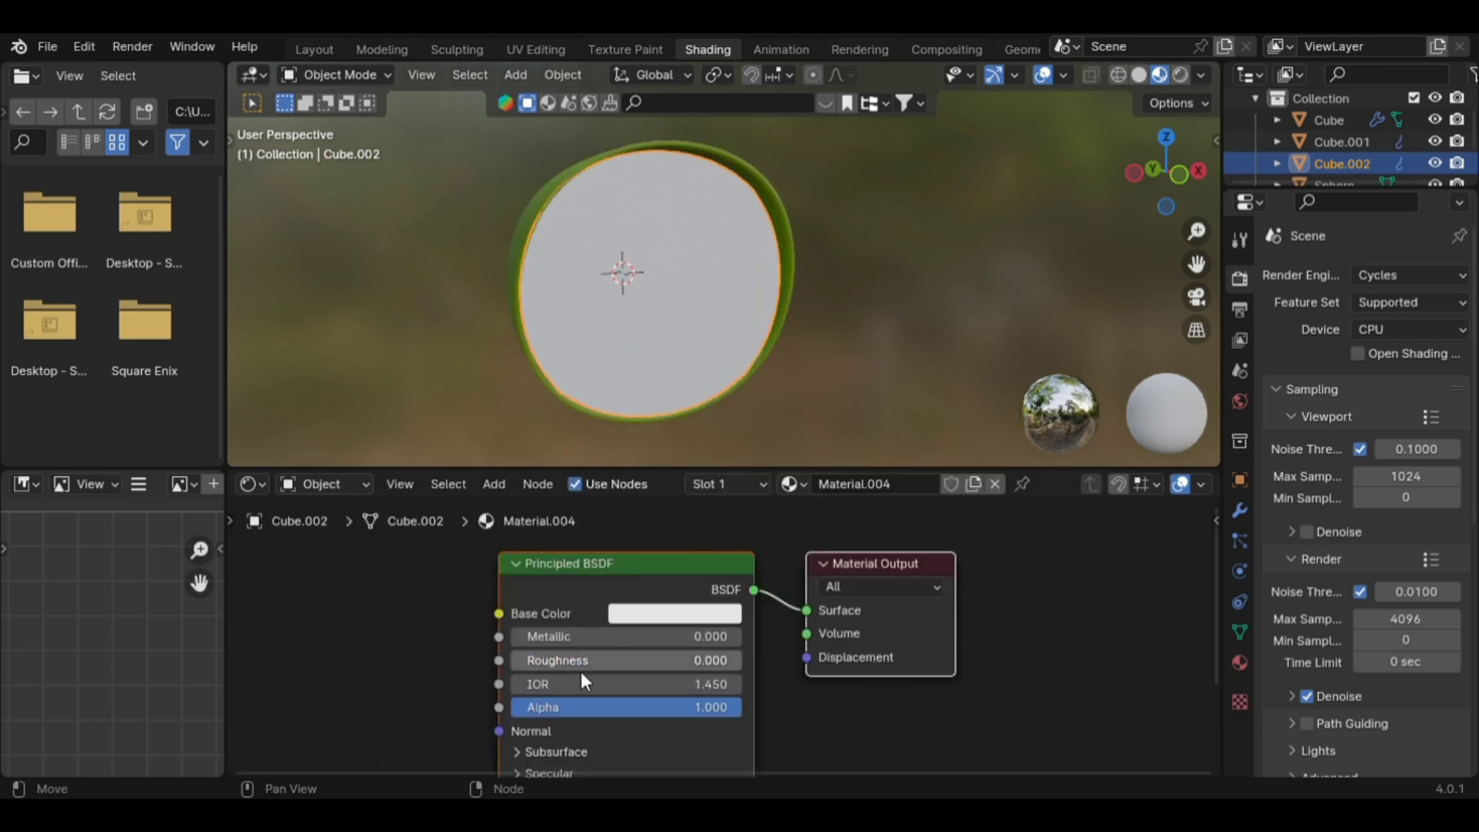
click(681, 686)
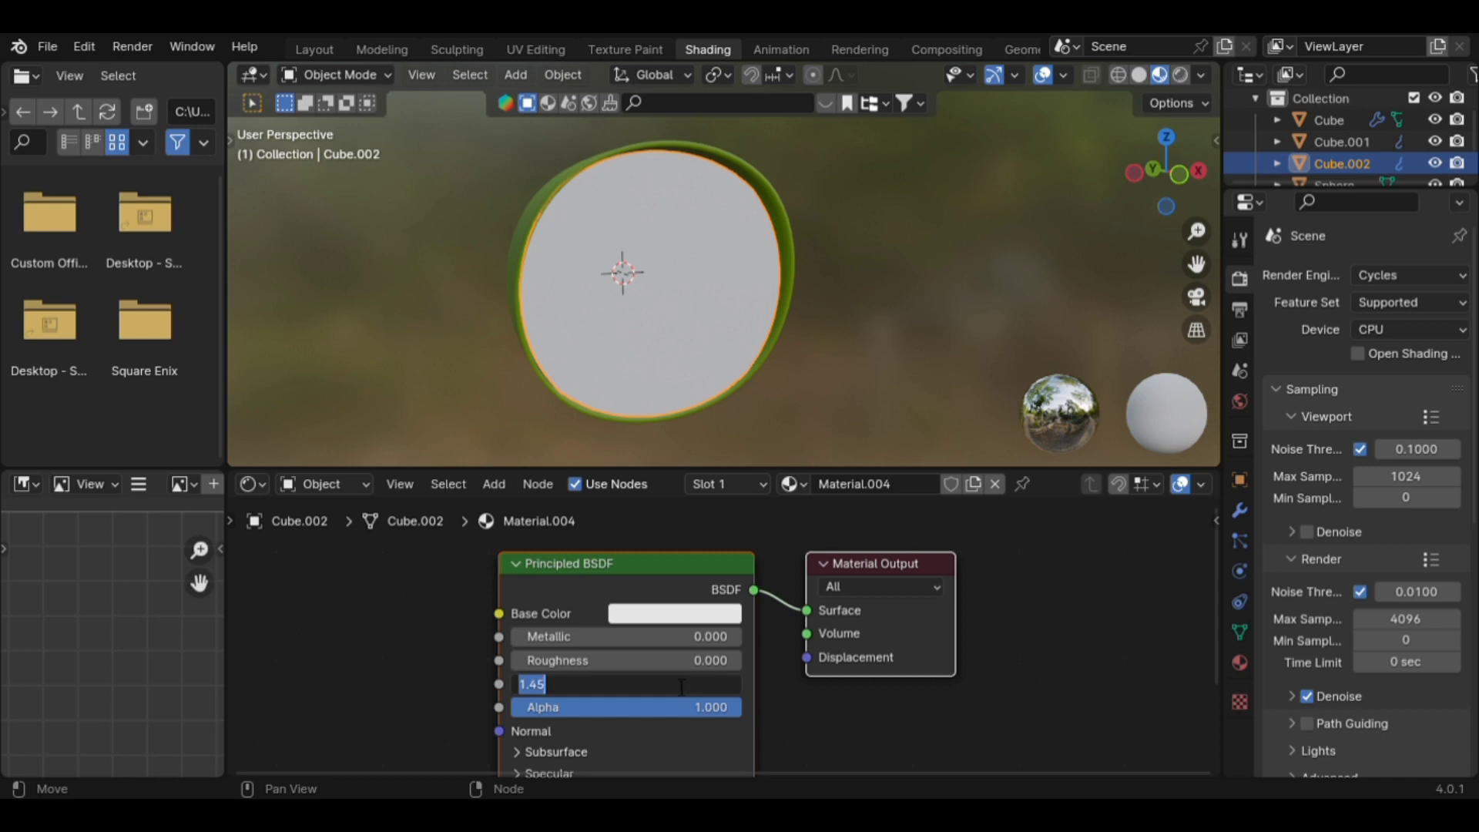
text(1.5)
key(Return)
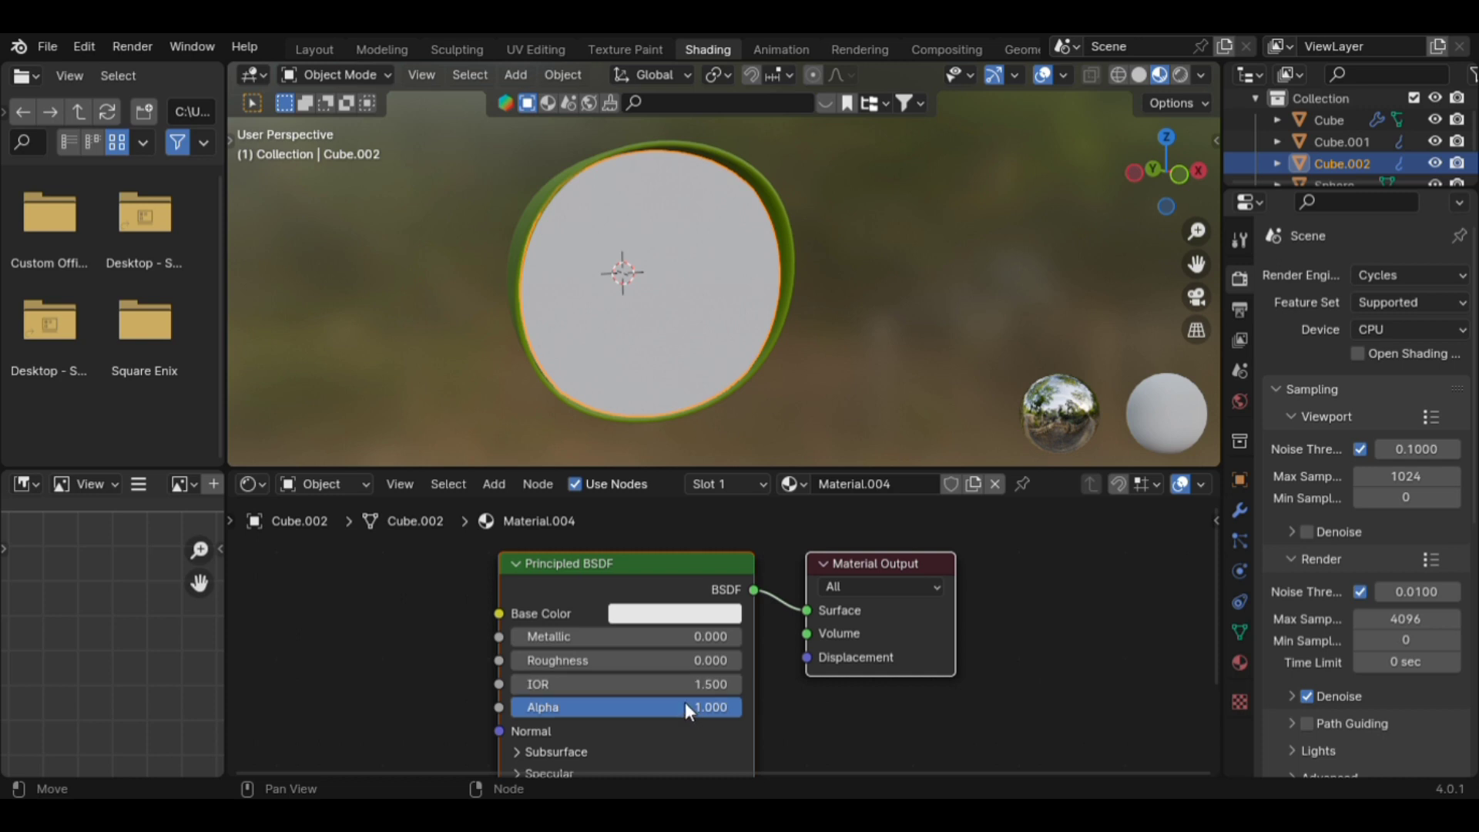
Set the front disc material's transmission weight to 1 and inspect the camera from the front.
scroll(704, 715, down, 2)
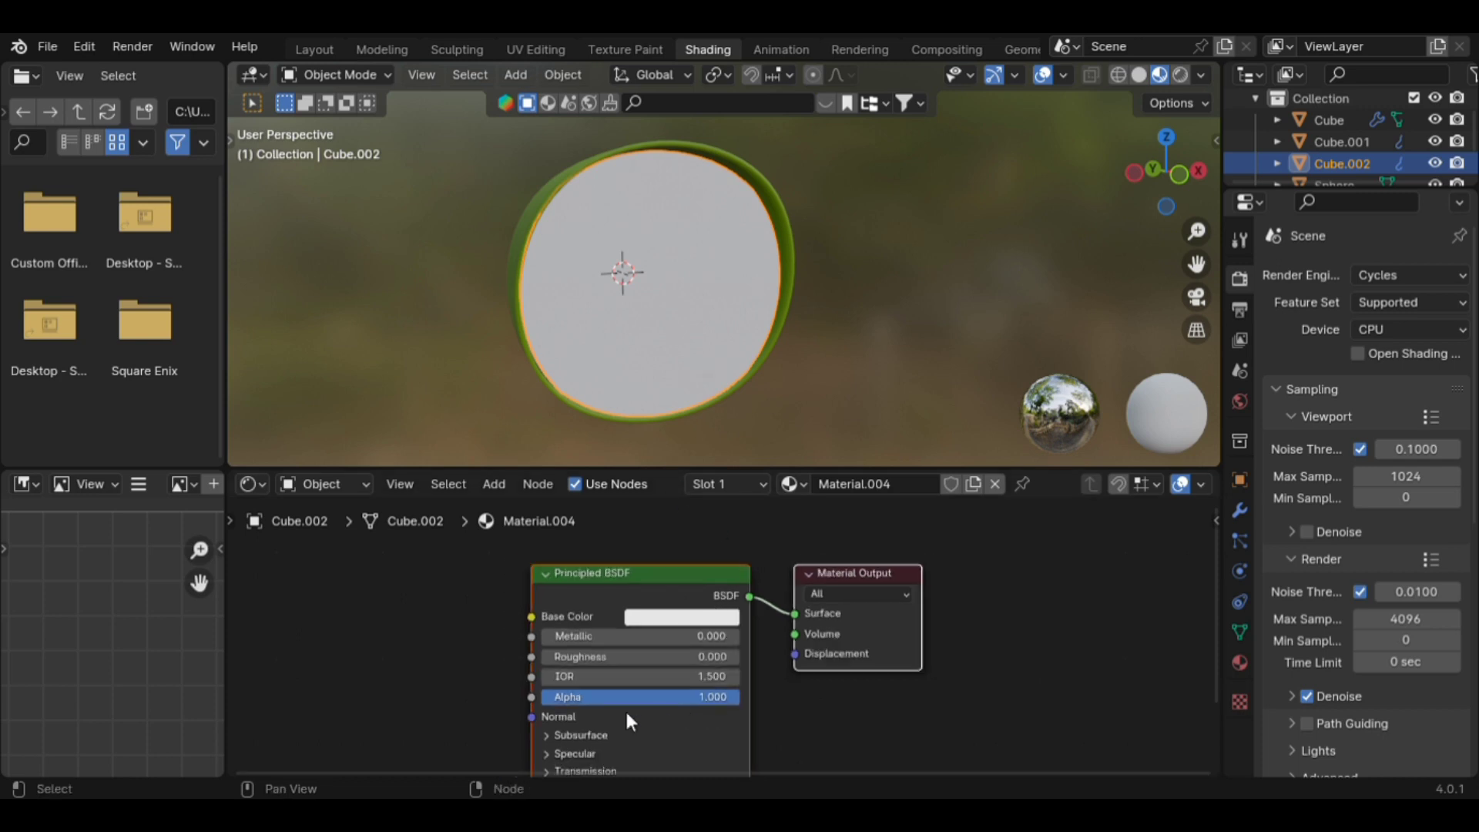
scroll(624, 717, up, 1)
middle_drag(623, 716, 626, 642)
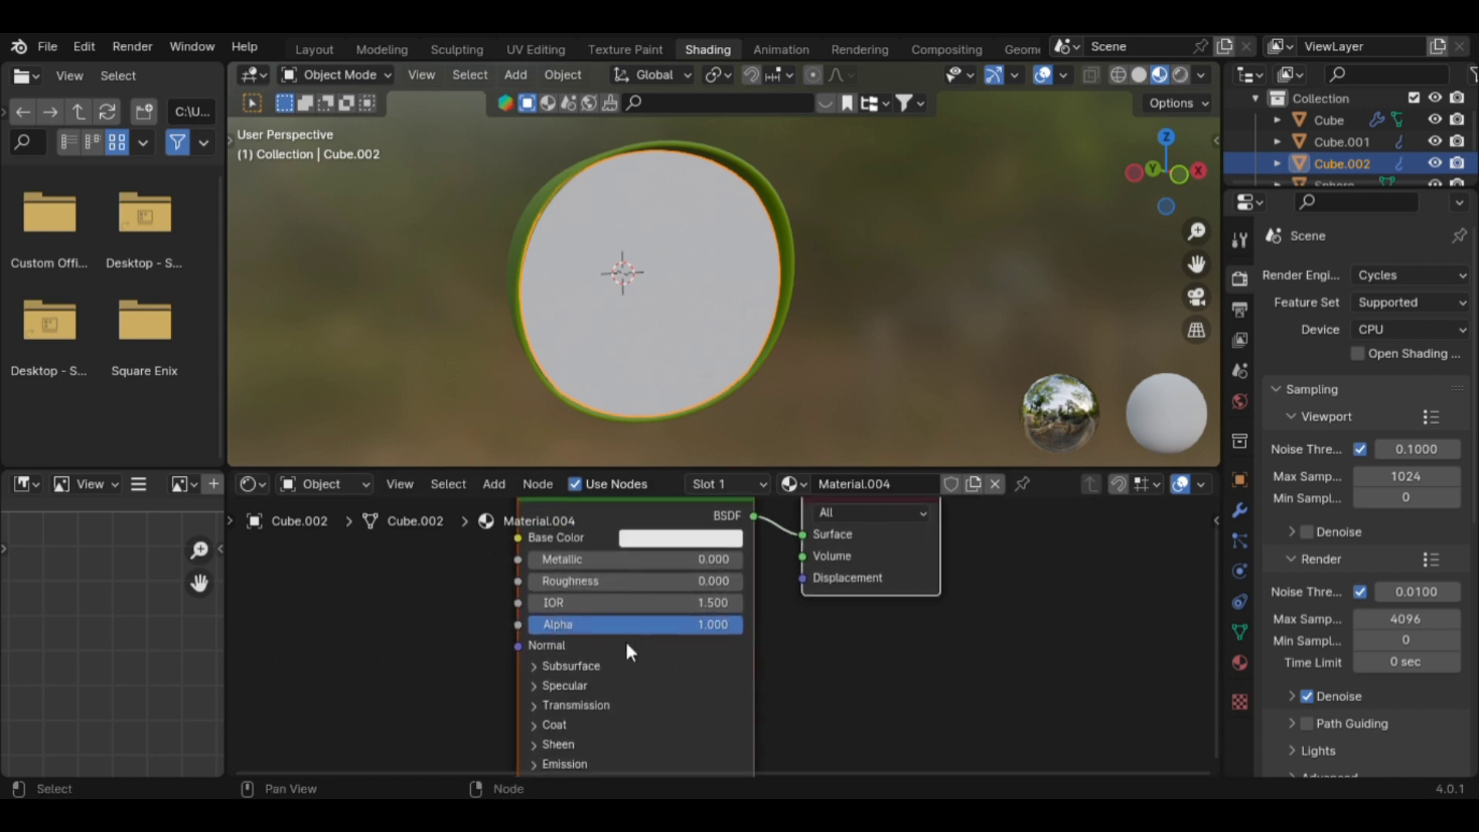
click(576, 705)
drag(638, 729, 854, 729)
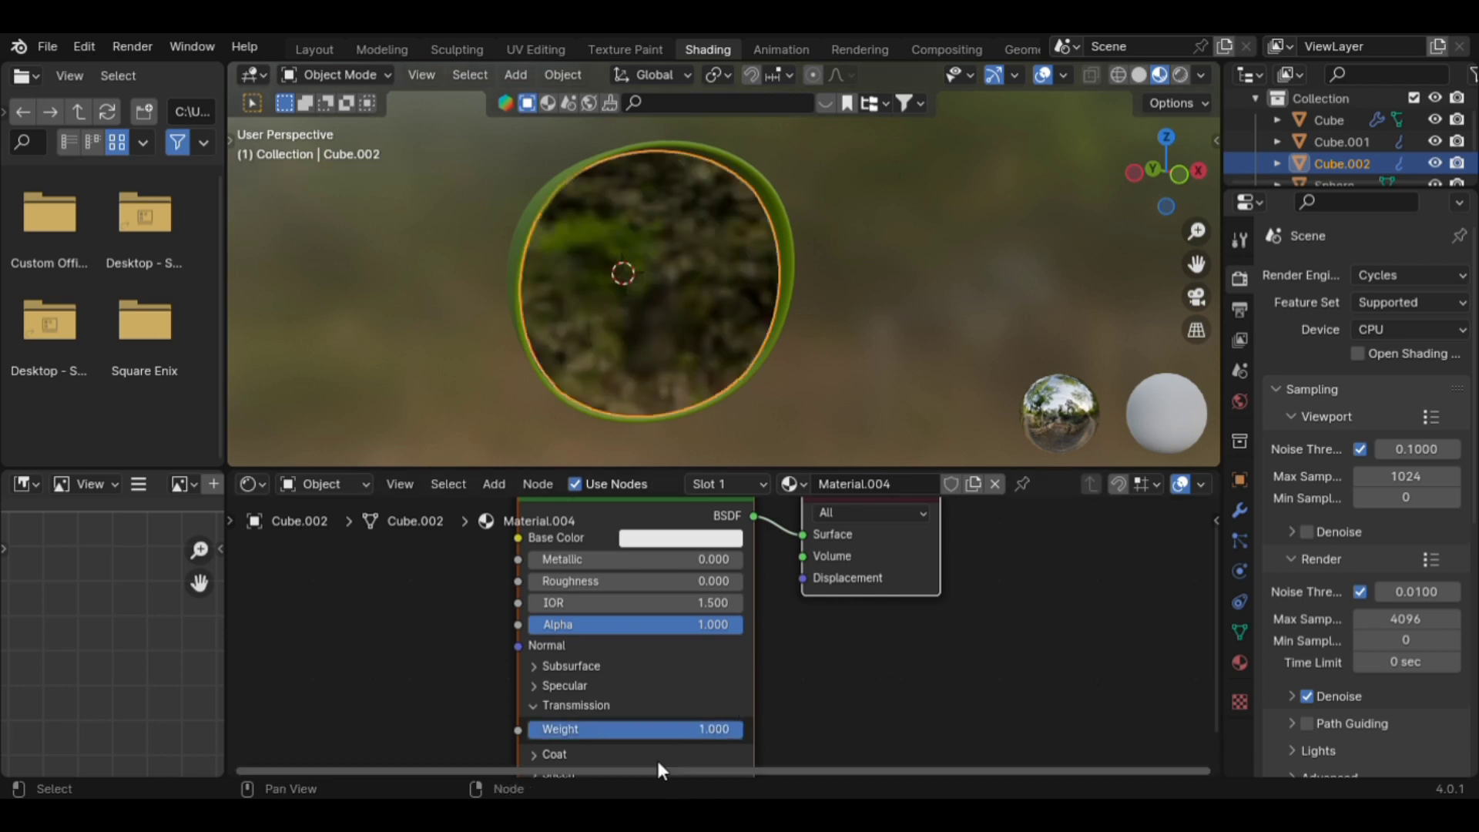
click(881, 339)
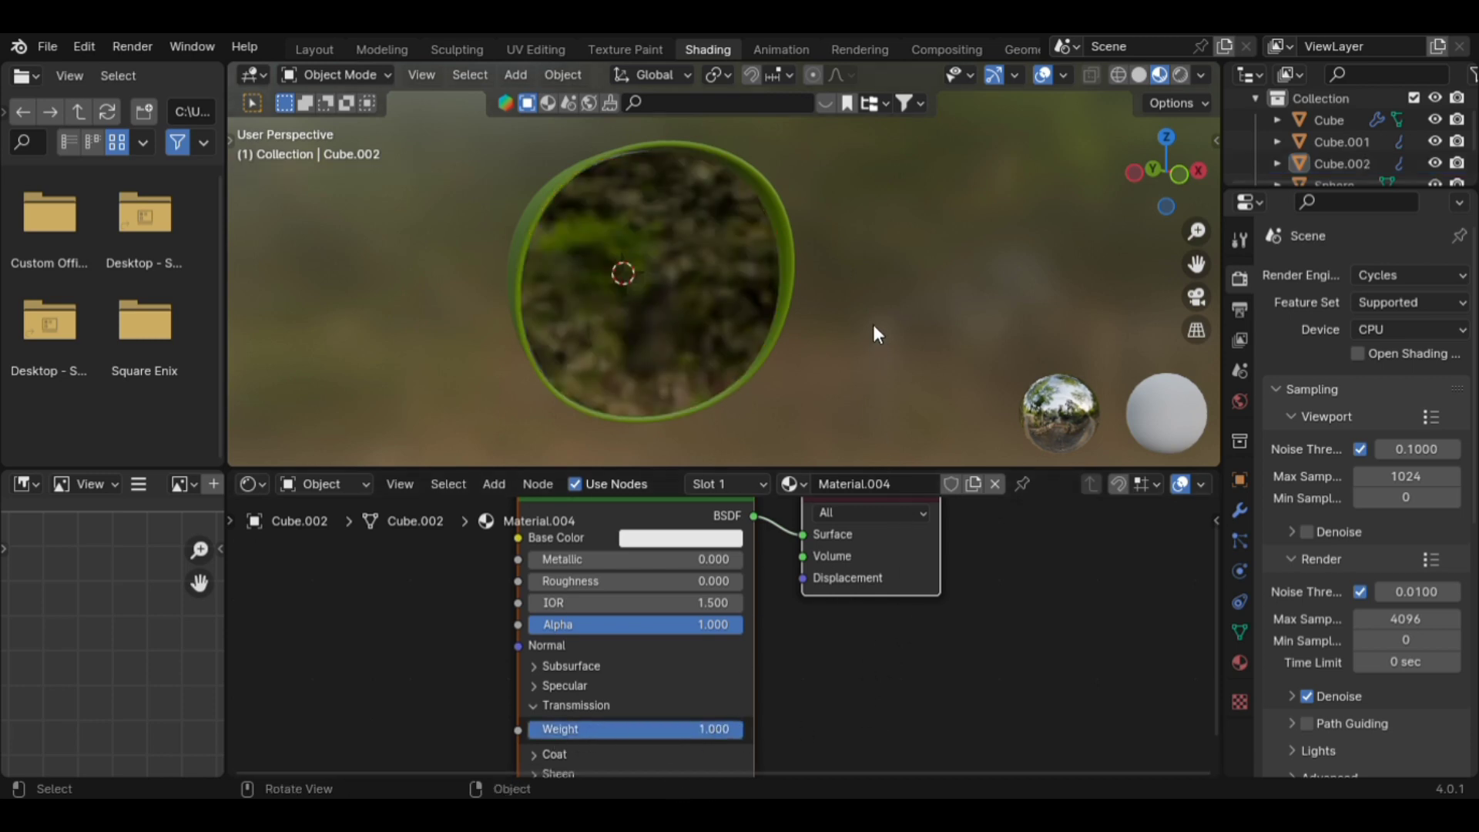
middle_drag(876, 334, 715, 319)
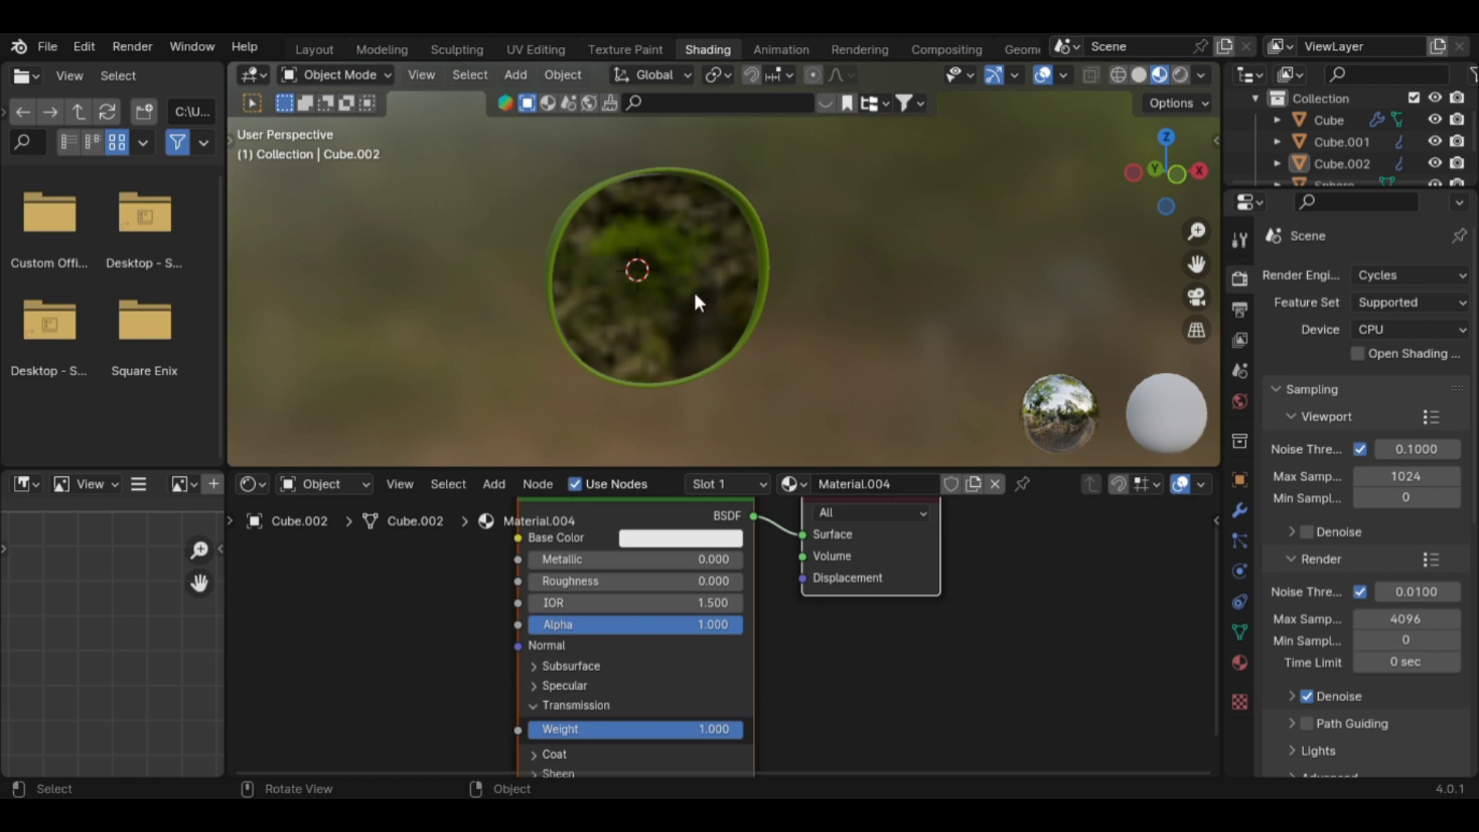
Inspect the front disc's mesh in Edit Mode, return to Object Mode and view the deselected camera from another angle.
click(690, 292)
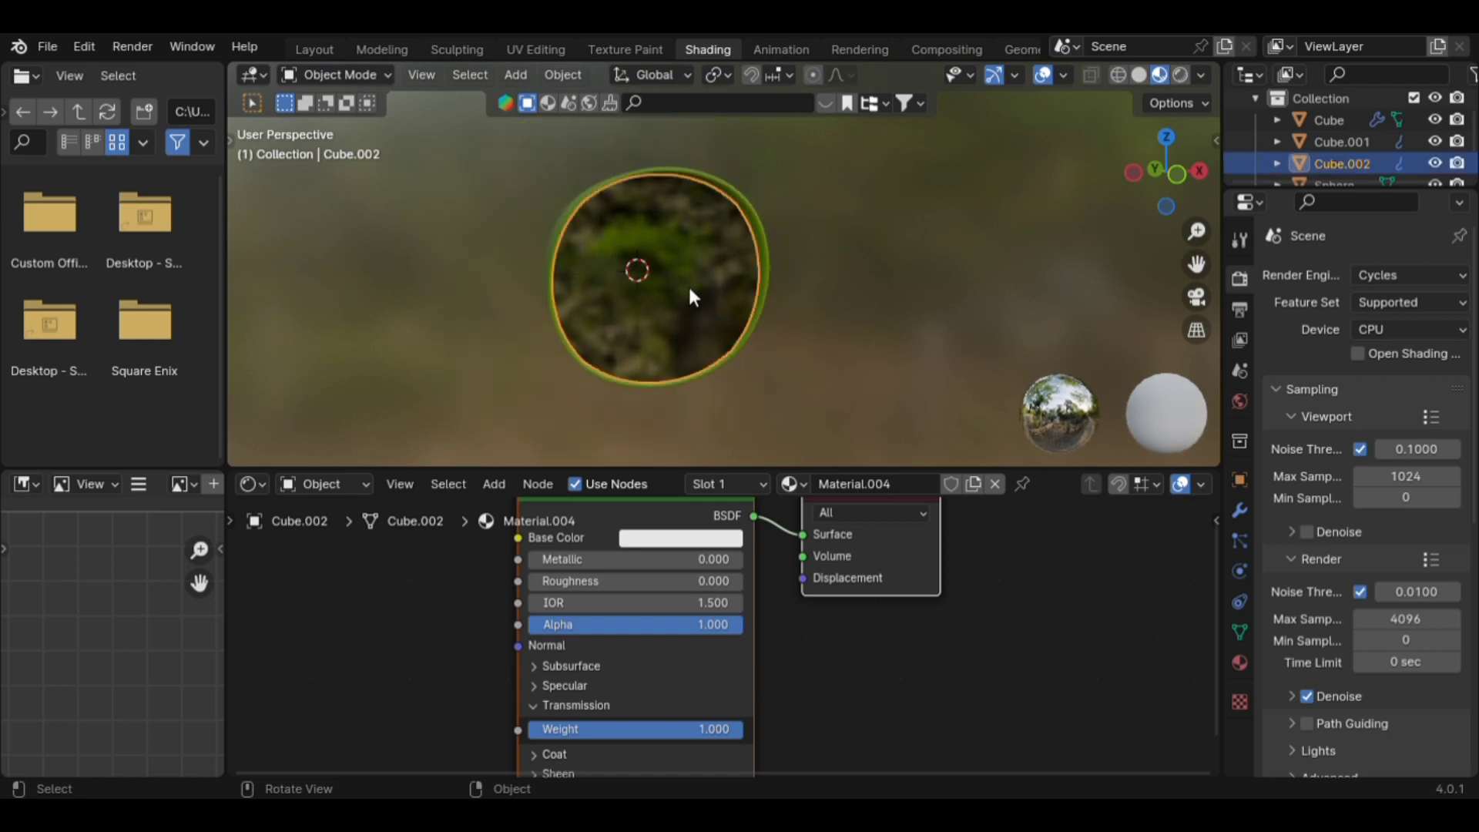
key(Tab)
scroll(697, 291, up, 3)
scroll(697, 291, down, 4)
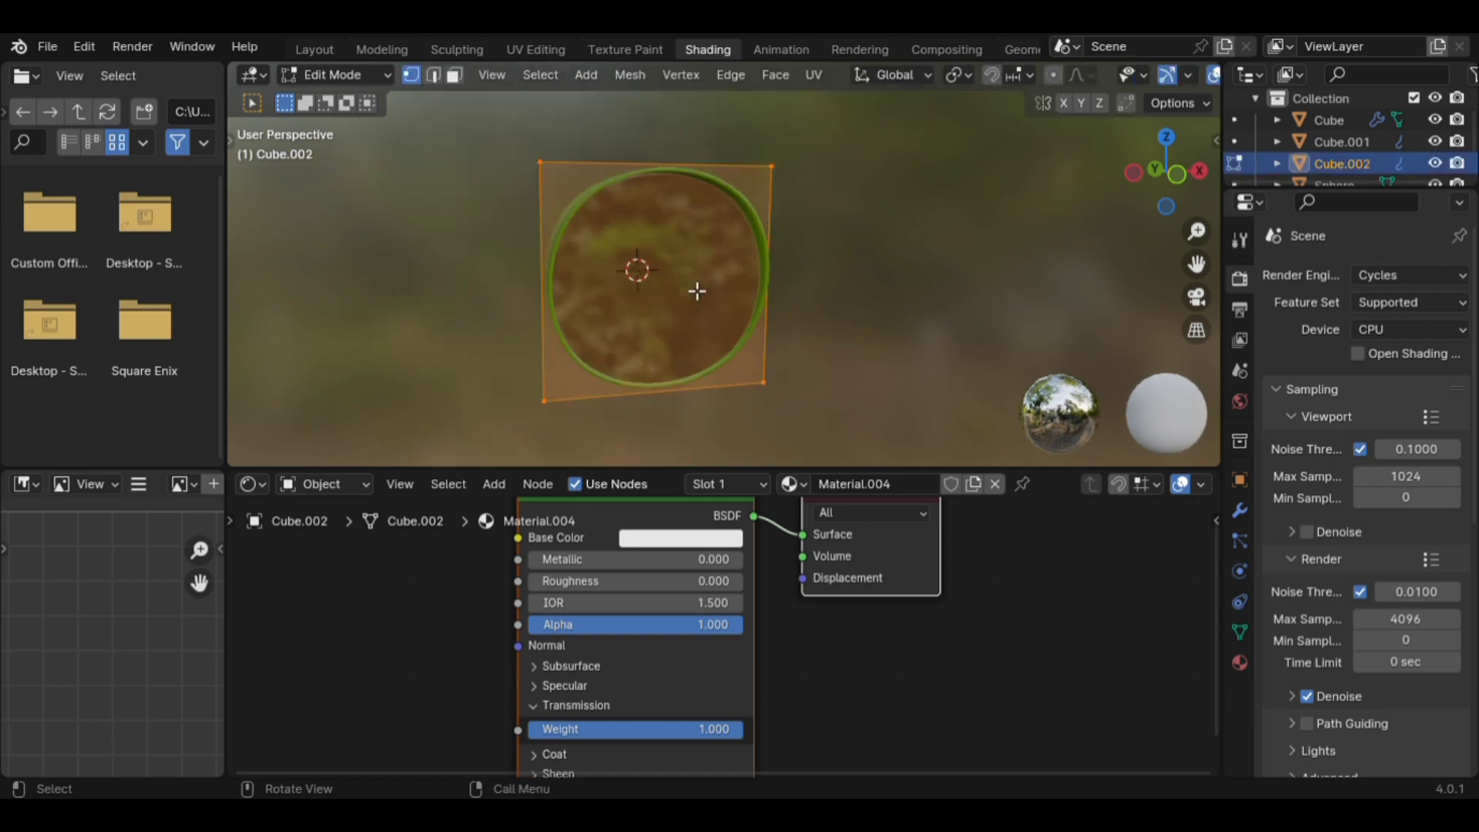
key(Tab)
click(902, 254)
middle_drag(903, 251, 783, 320)
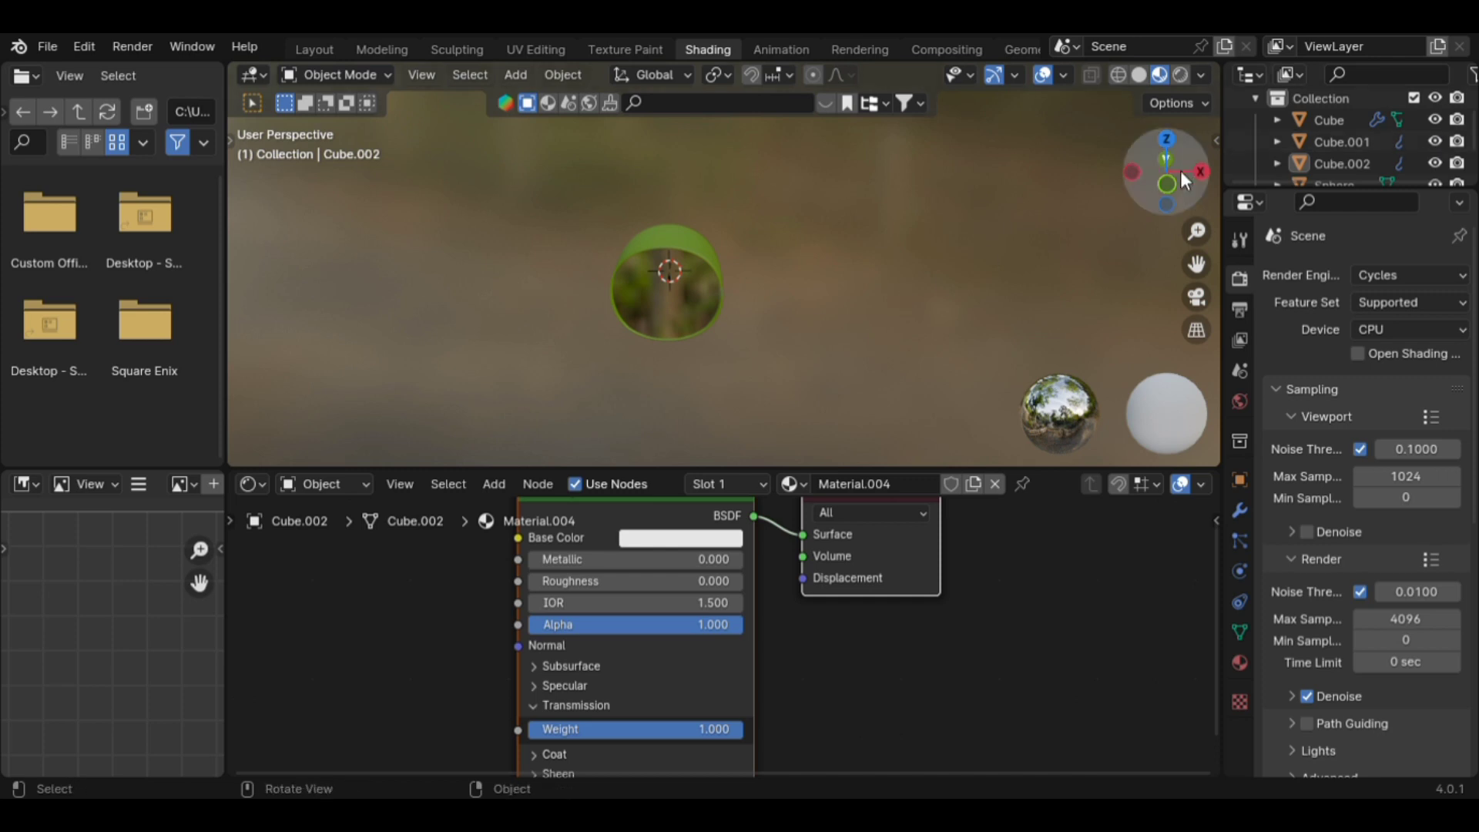
Switch to the Layout workspace and display the camera in Rendered shading, viewed from the front.
click(332, 48)
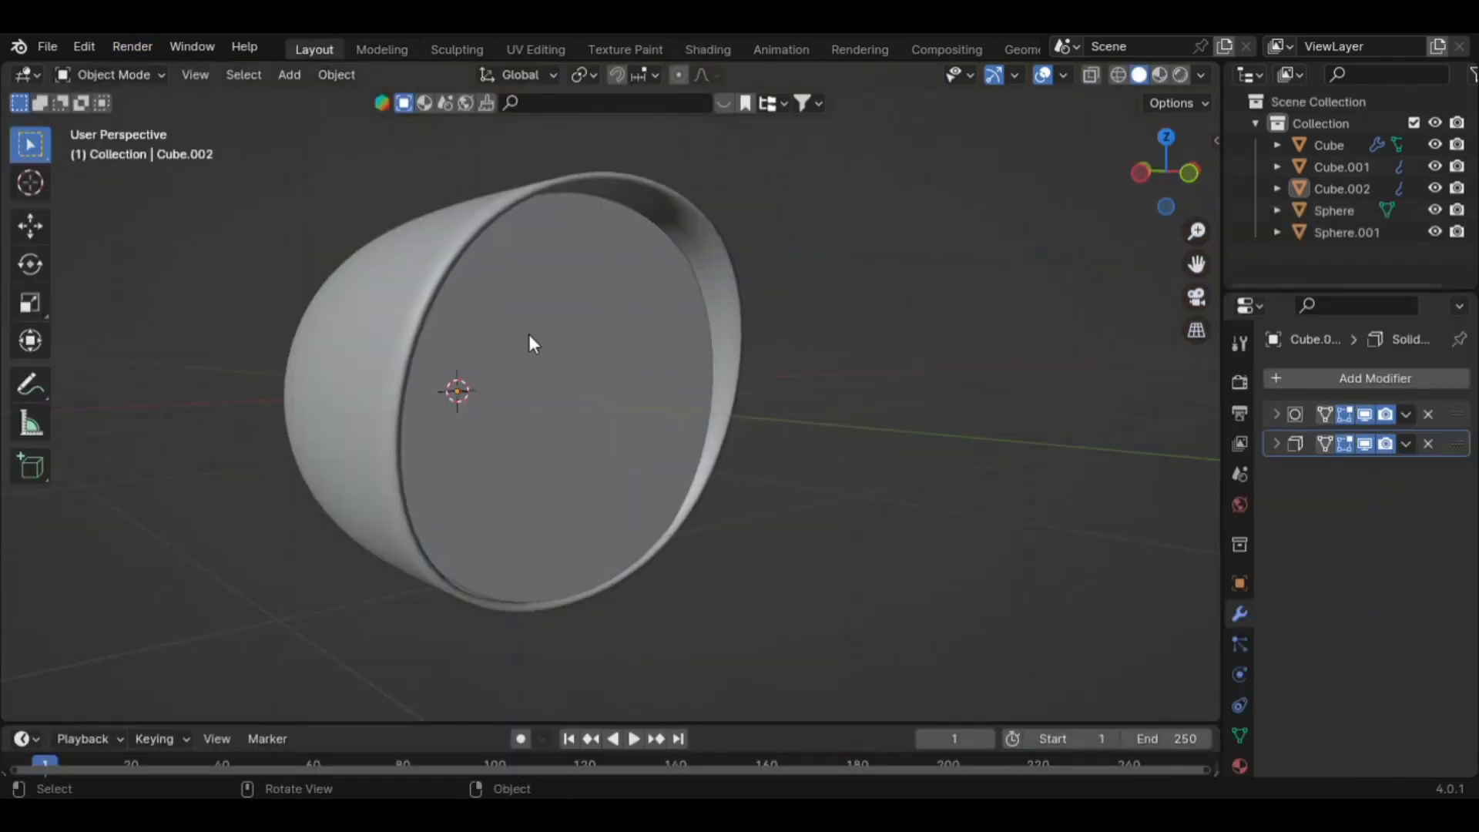
scroll(575, 342, down, 2)
key(z)
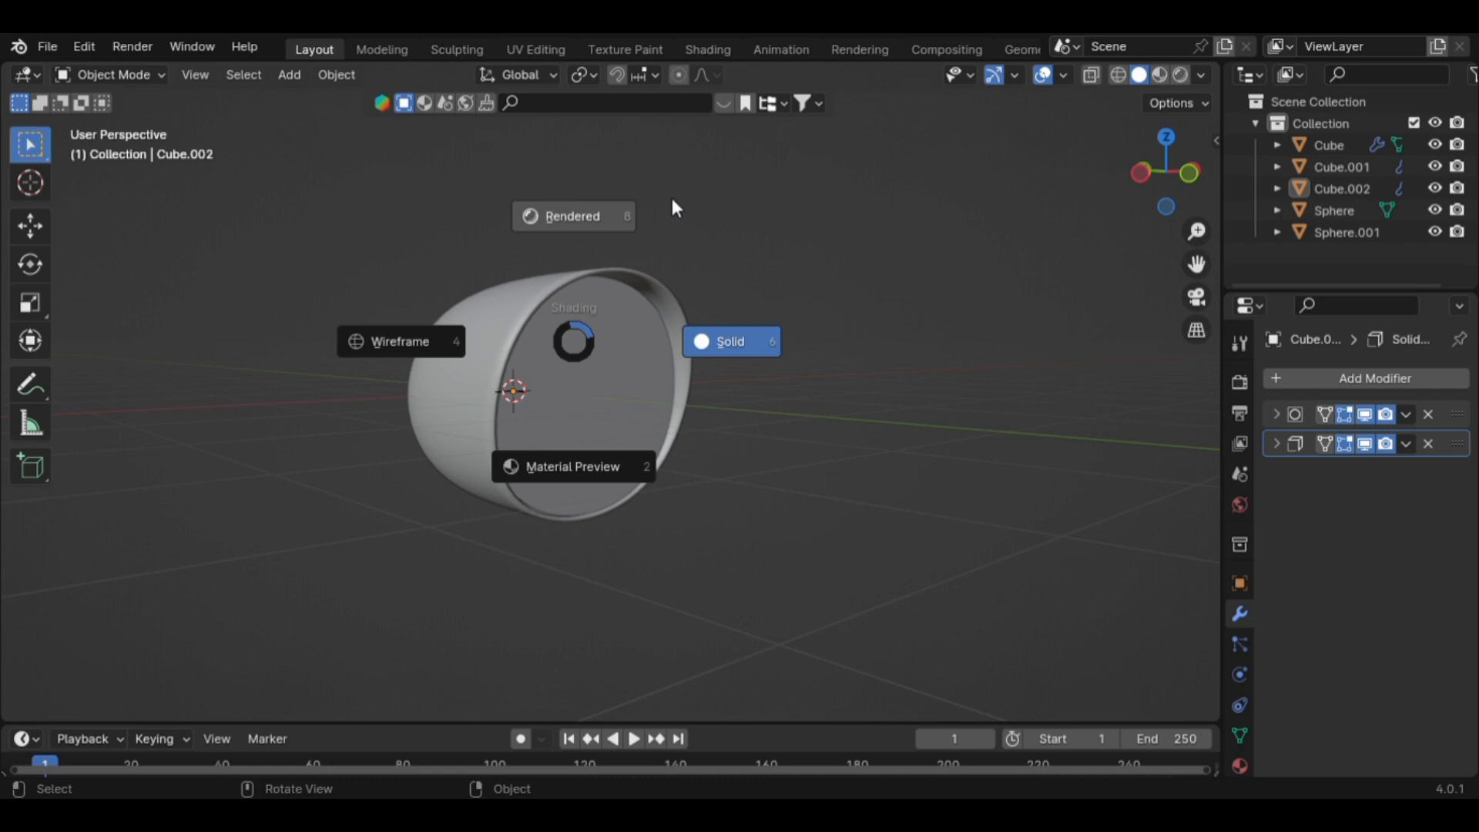
click(630, 220)
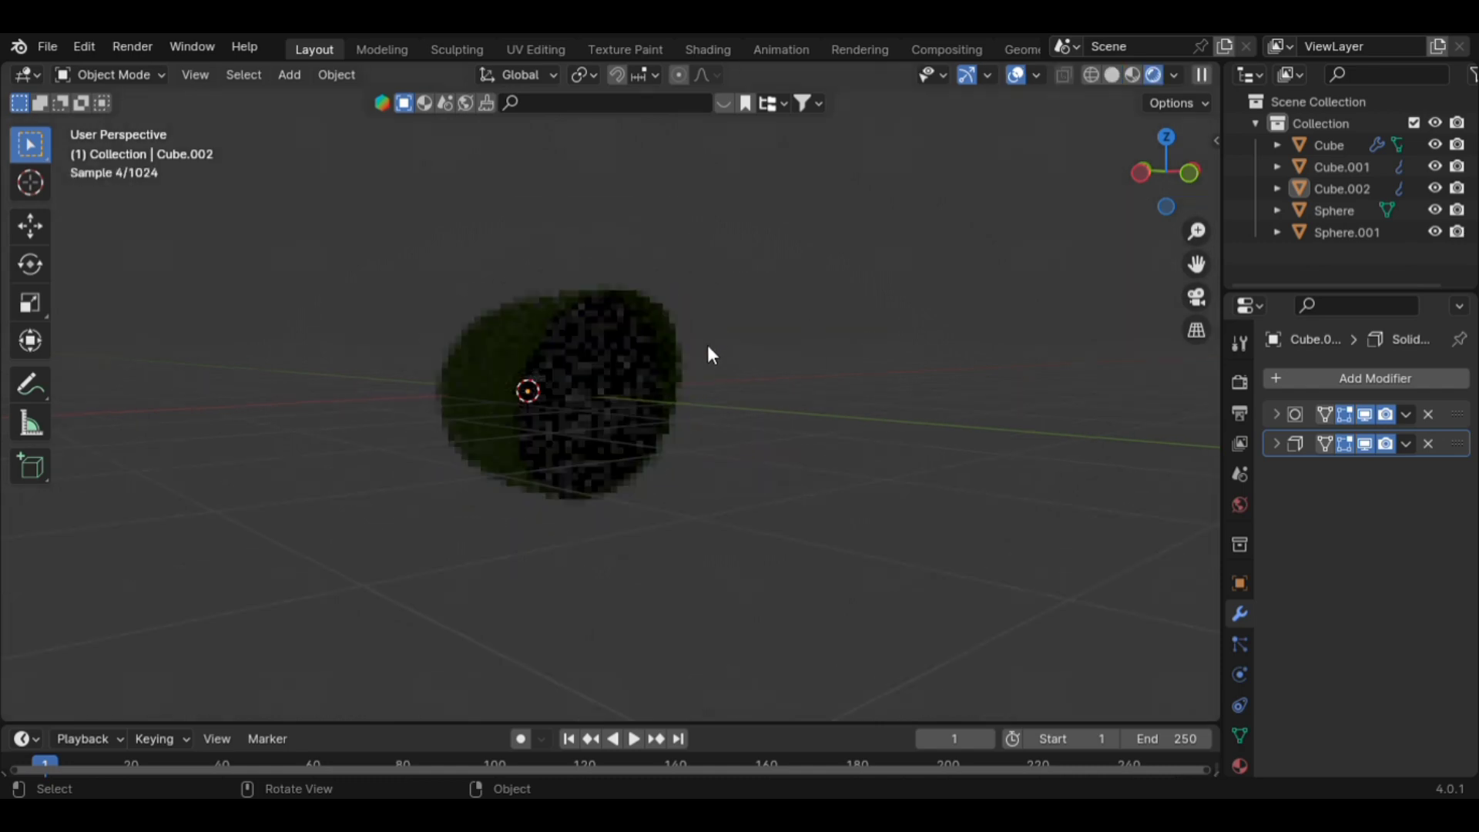
mouse_move(717, 363)
middle_down()
mouse_move(729, 373)
mouse_move(624, 392)
mouse_move(688, 359)
middle_up()
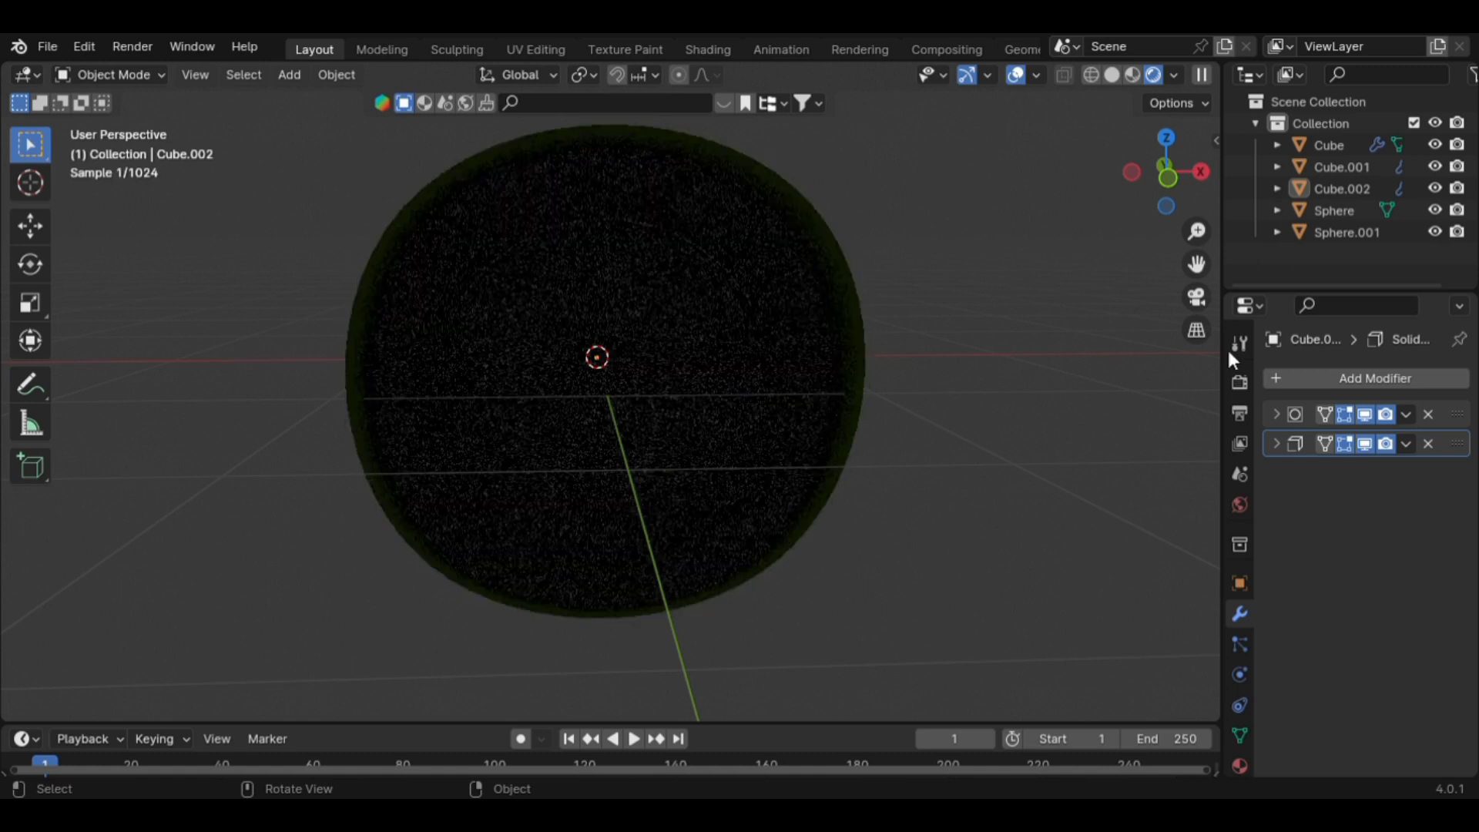
Assign an Environment Texture to the world's background color and start opening an image for it.
click(1240, 507)
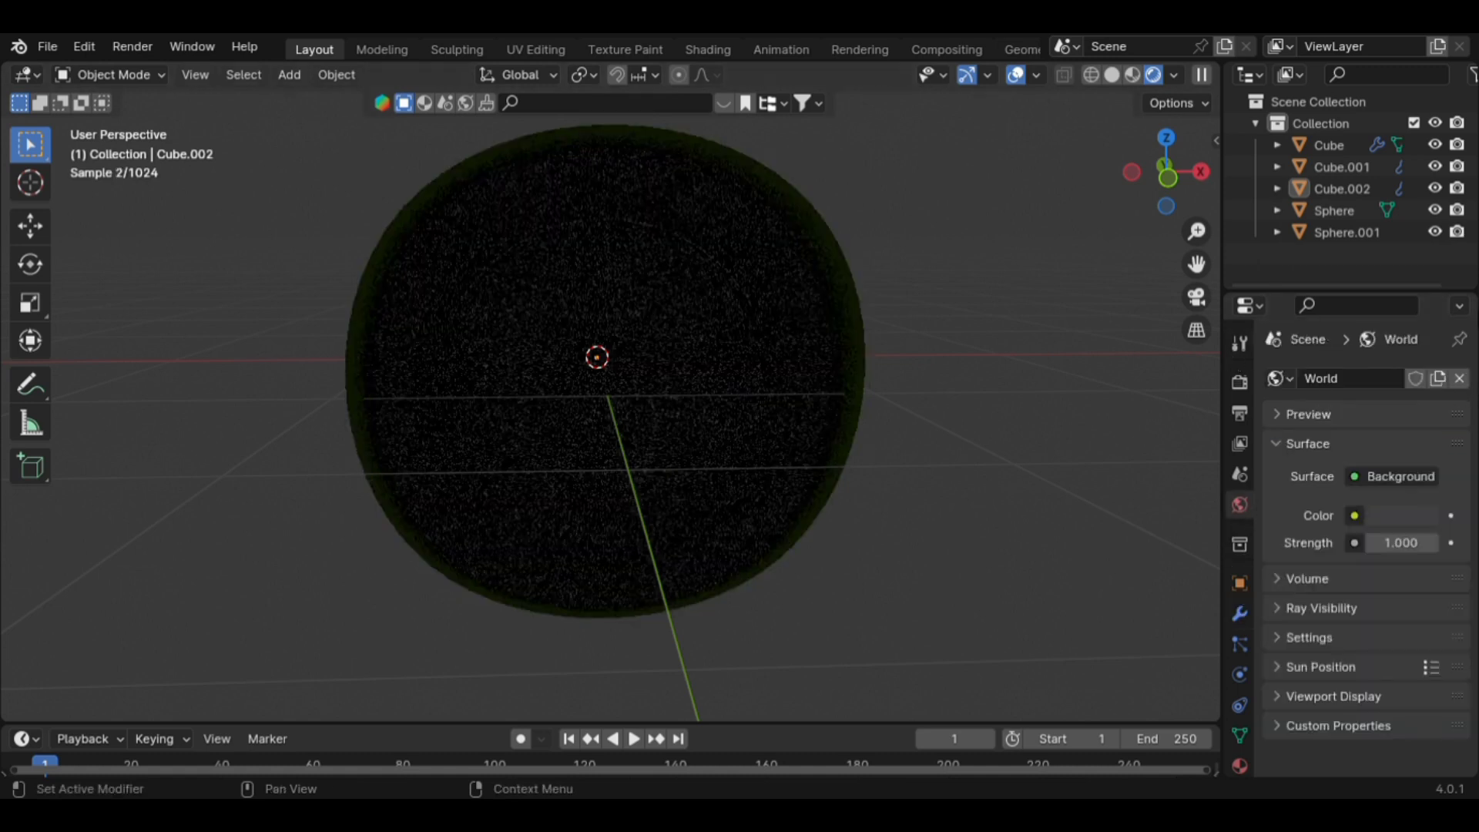
click(1354, 516)
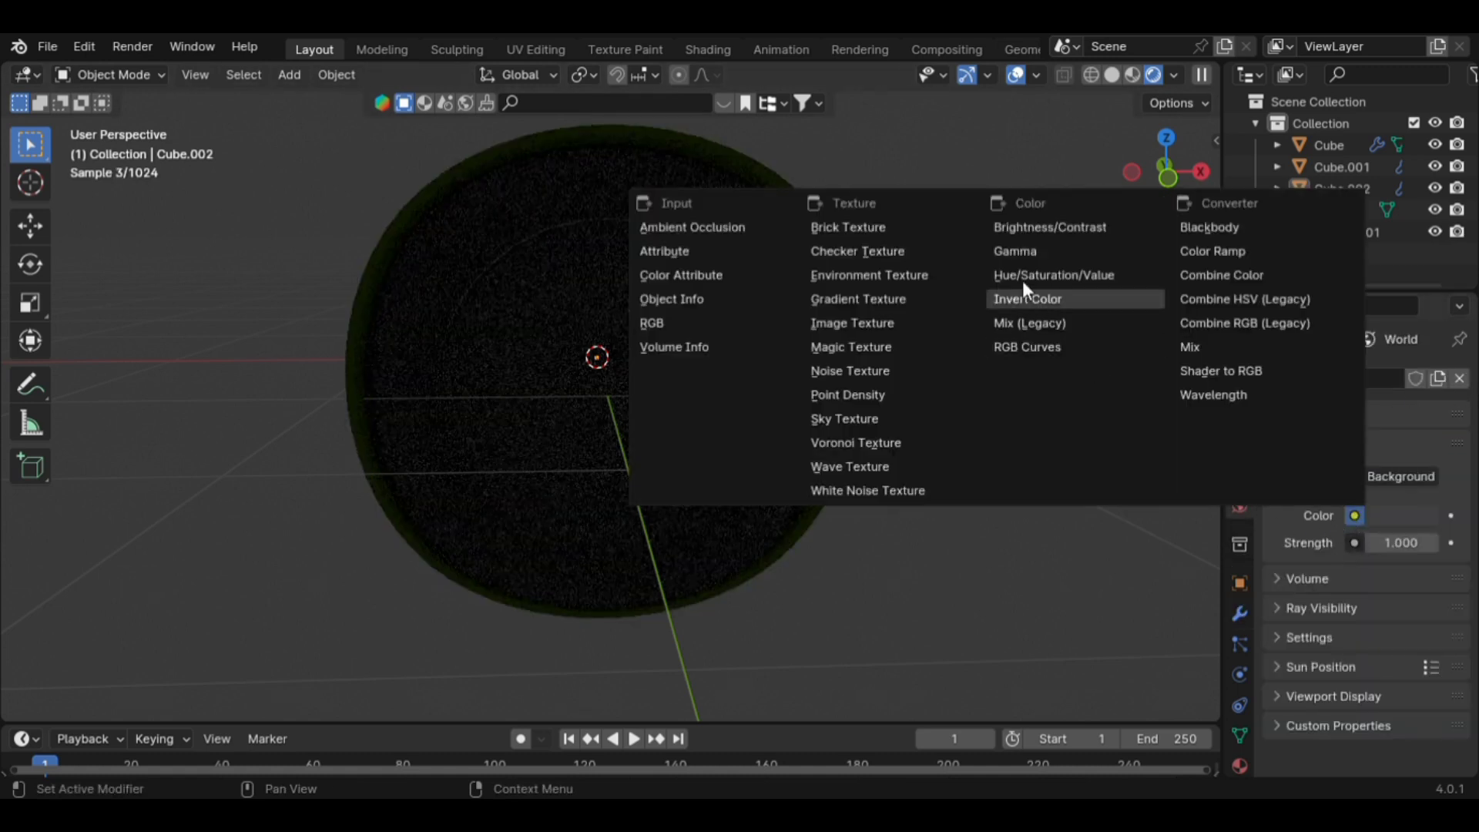
click(871, 275)
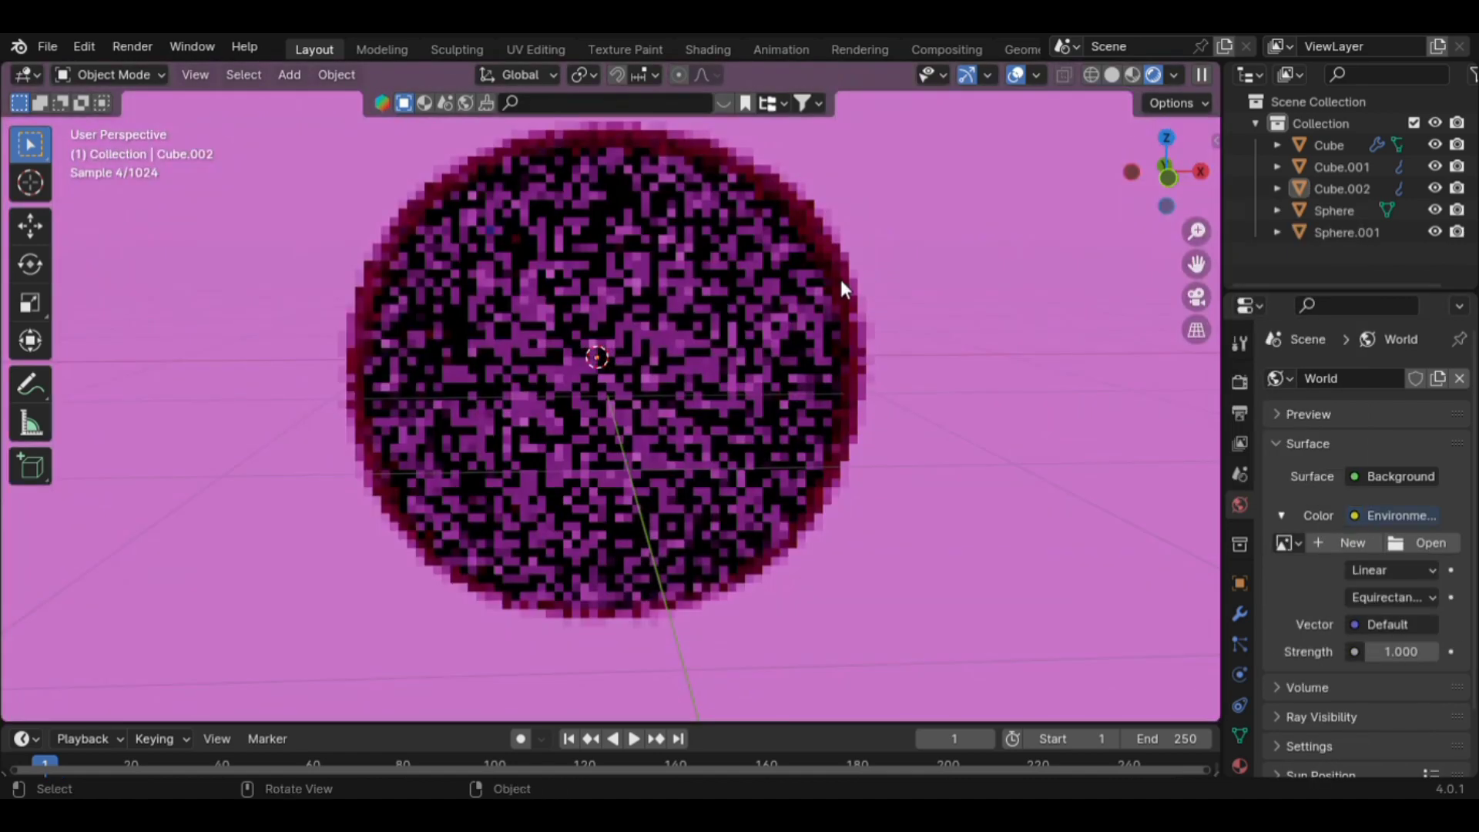
click(1422, 543)
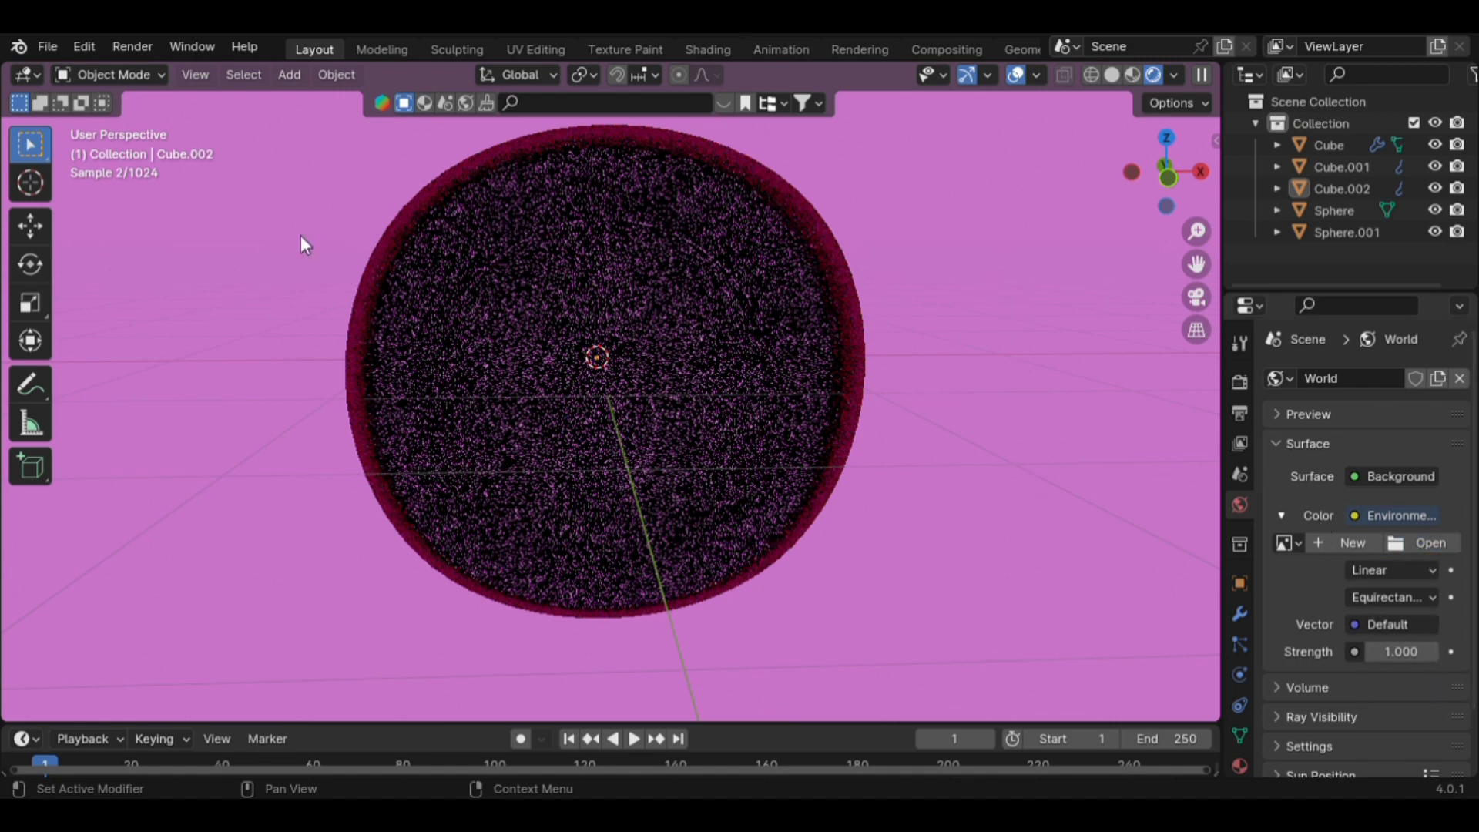